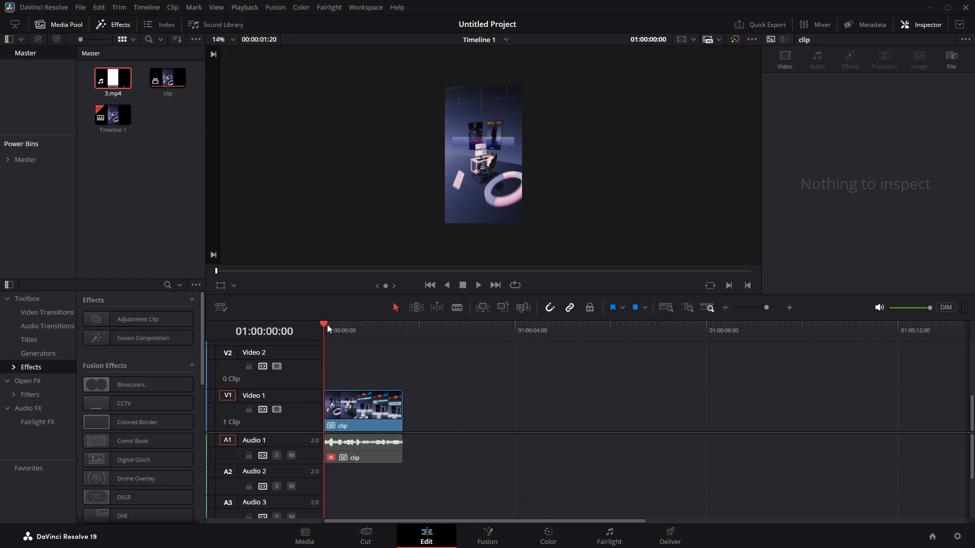
Review the project's master settings for timeline resolution and frame rate
drag(327, 325, 305, 353)
click(957, 539)
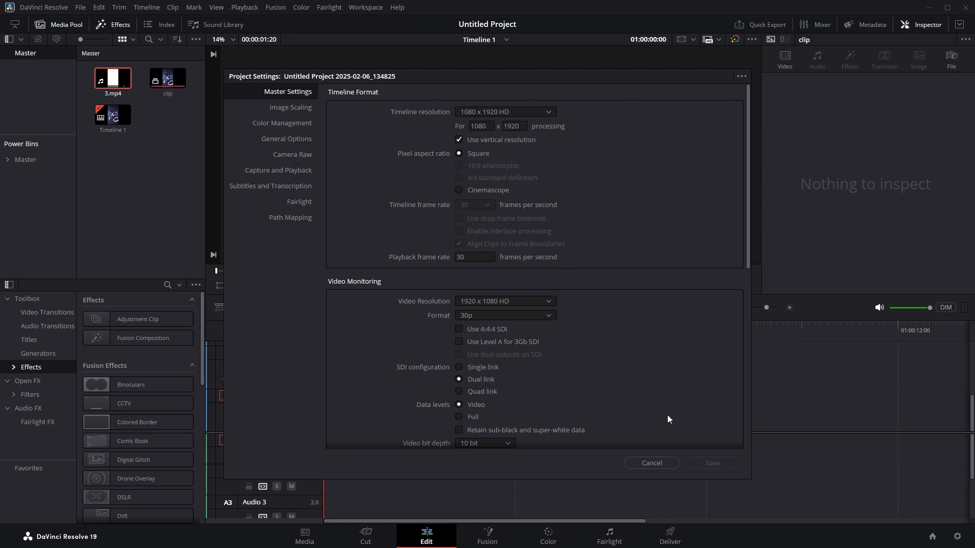
click(662, 464)
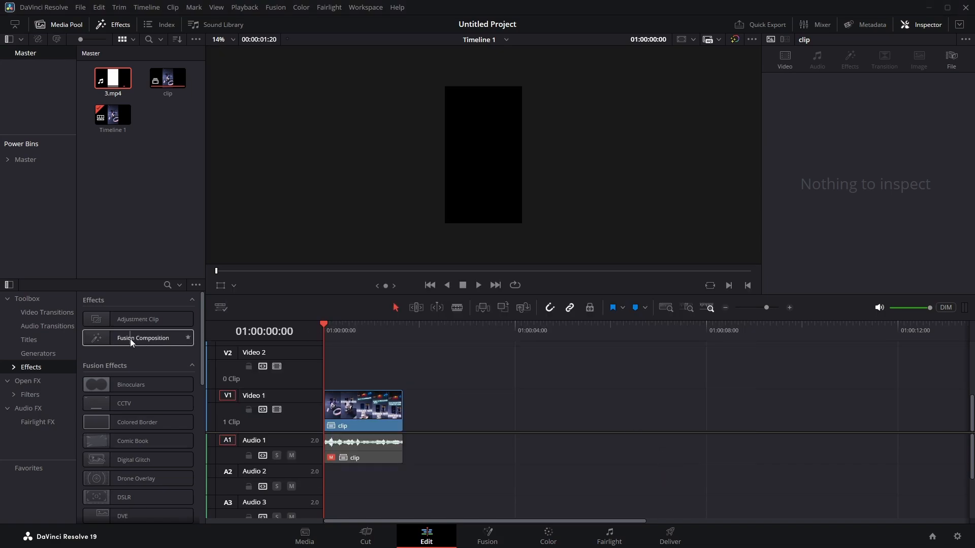
Place a Fusion Composition on Video 2 at the timeline start and trim it to the length of the clip below
drag(130, 339, 323, 367)
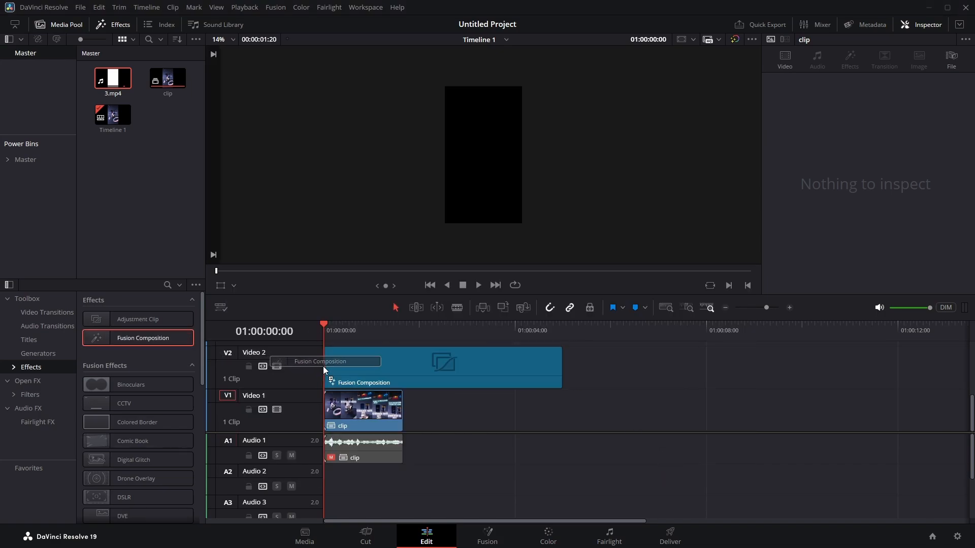
drag(560, 367, 402, 367)
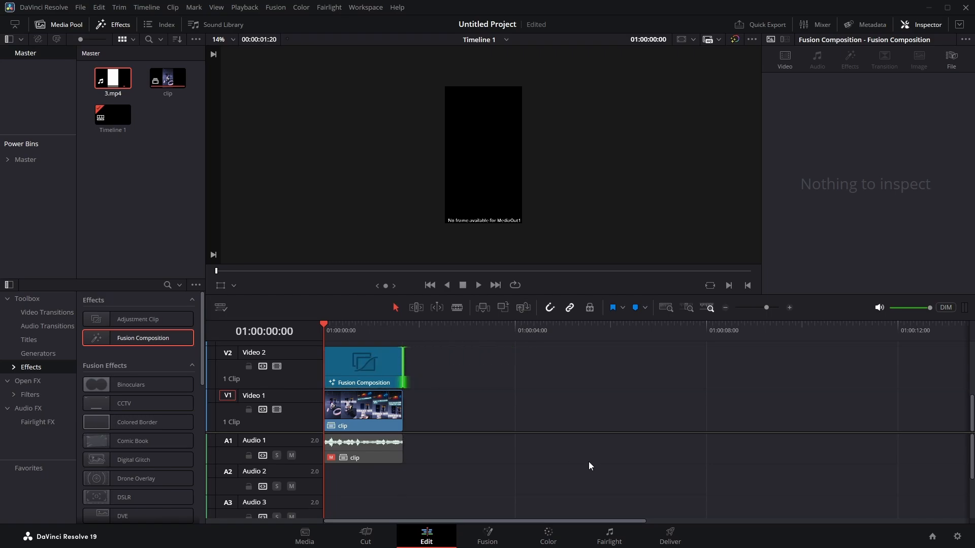
Open the composition in Fusion, add the clip from the media pool above MediaOut1 in the node graph, and hide the media pool
click(490, 541)
drag(355, 442, 542, 430)
drag(145, 64, 559, 406)
click(546, 445)
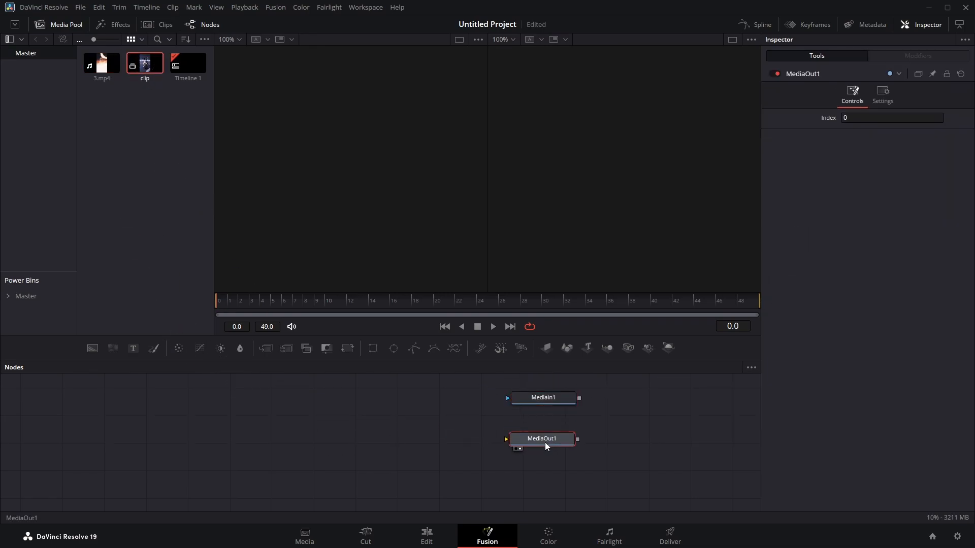
click(141, 440)
click(54, 24)
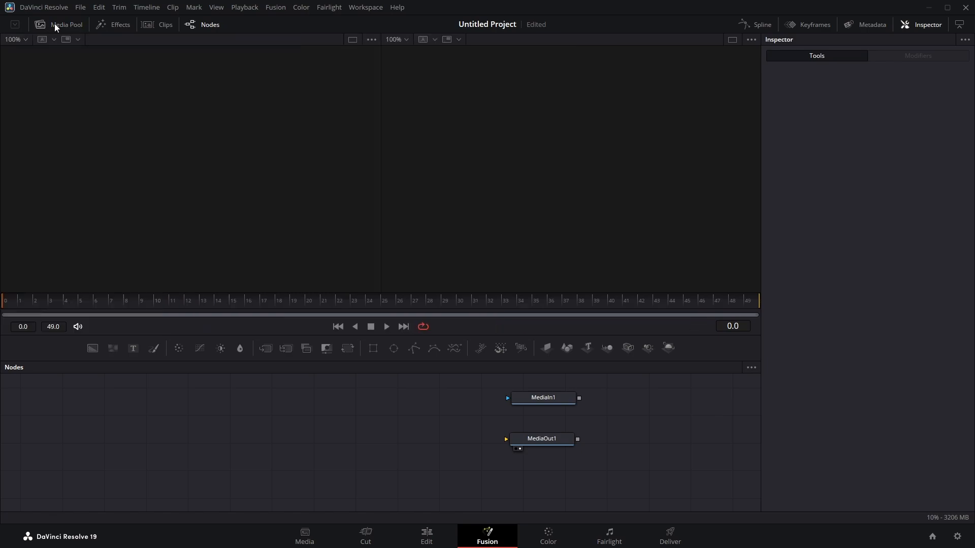
Connect the Background1 node to MediaOut1 and show MediaIn1 in the left viewer as a reference
drag(154, 398, 513, 439)
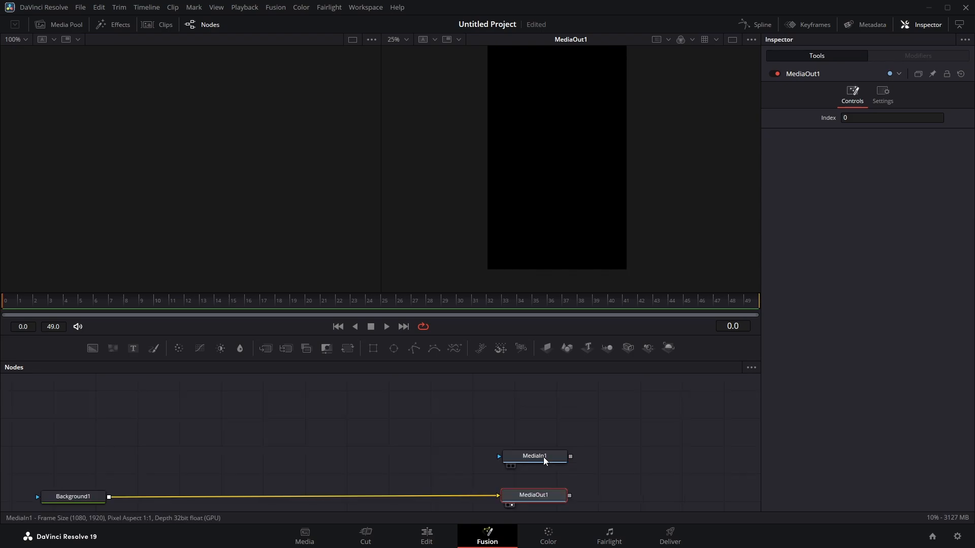
mouse_move(544, 459)
mouse_down()
mouse_move(539, 452)
mouse_move(544, 458)
mouse_up()
key(1)
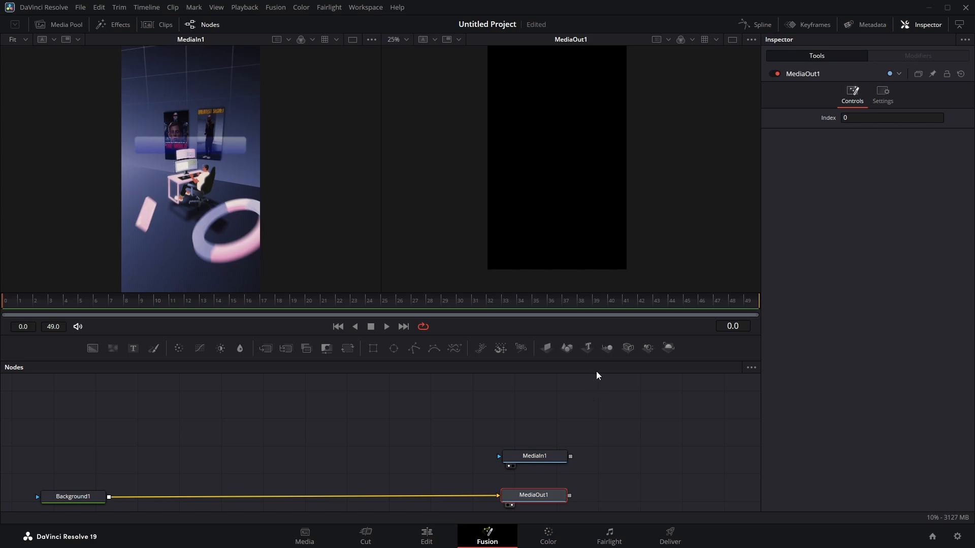
Add a Merge3D node above Background1 and a Camera3D node beneath it that feeds into it
click(608, 350)
drag(617, 486, 234, 415)
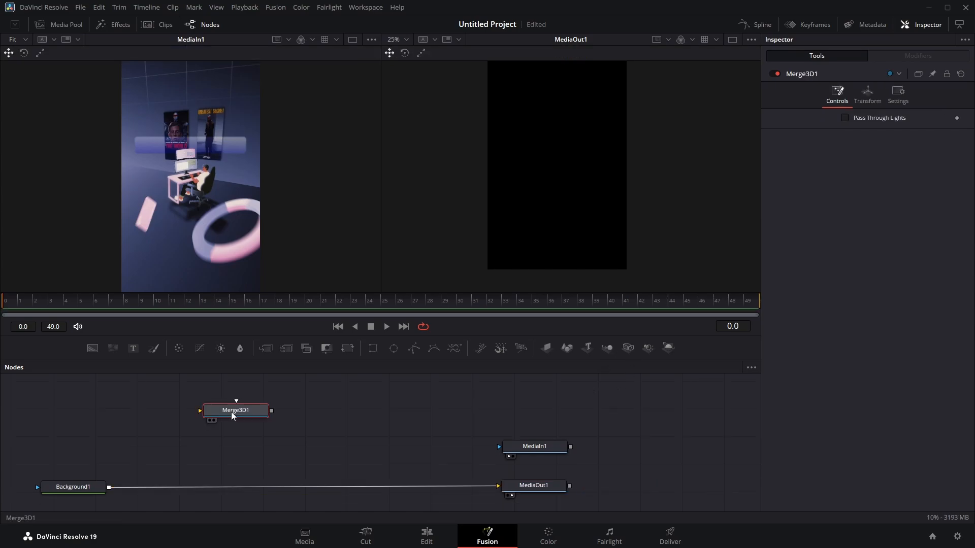
click(628, 349)
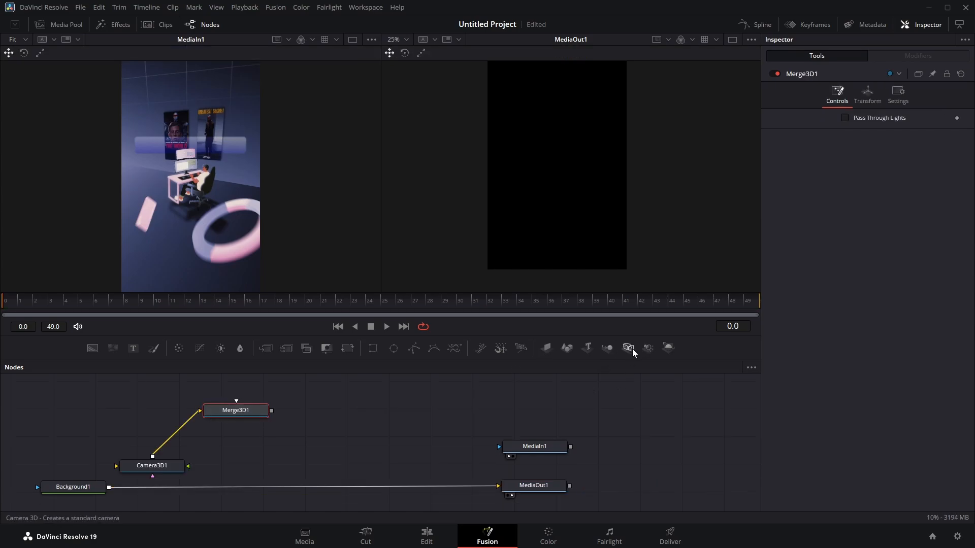
drag(165, 471, 243, 453)
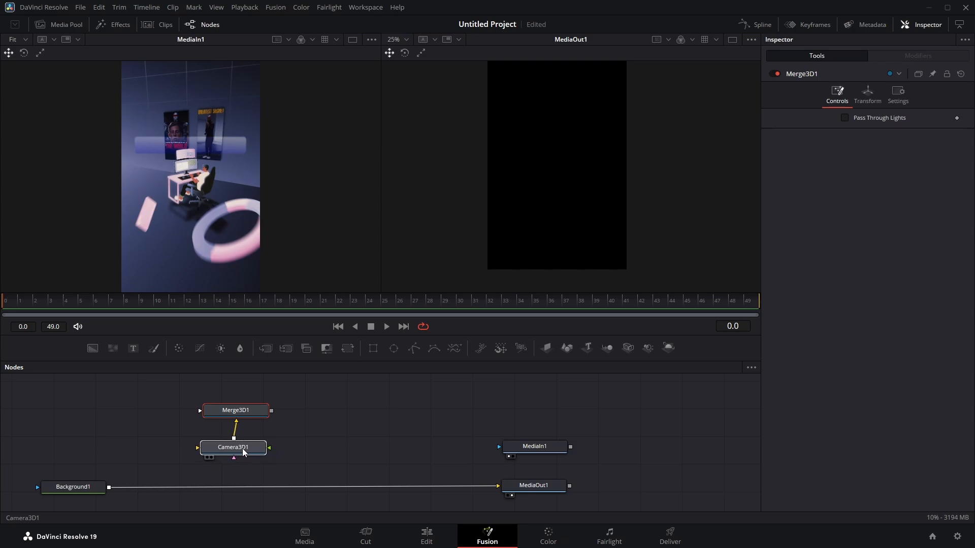
Add a Renderer3D fed by Merge3D1, merge its output over Background1, and set Background1's alpha to 0
click(669, 347)
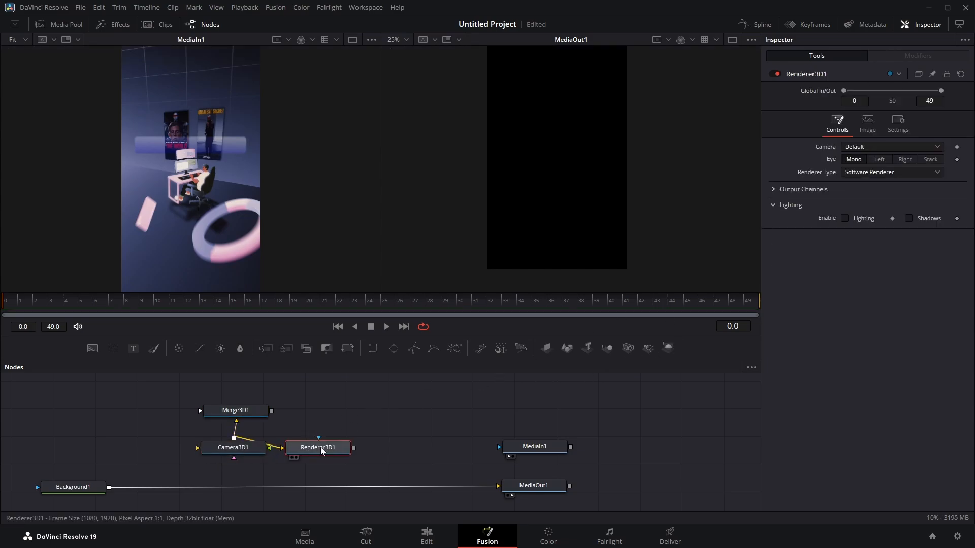
drag(325, 448, 330, 413)
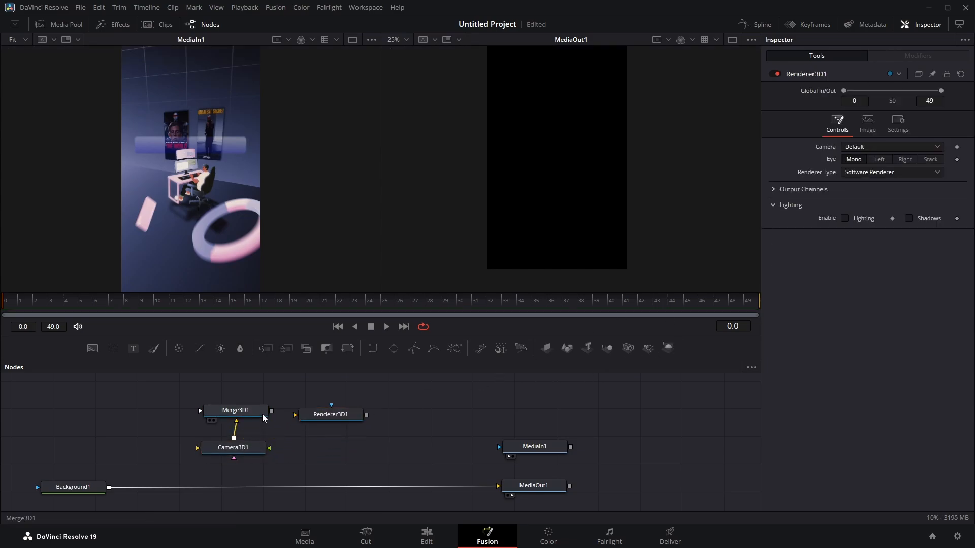
drag(272, 410, 109, 486)
drag(908, 227, 714, 245)
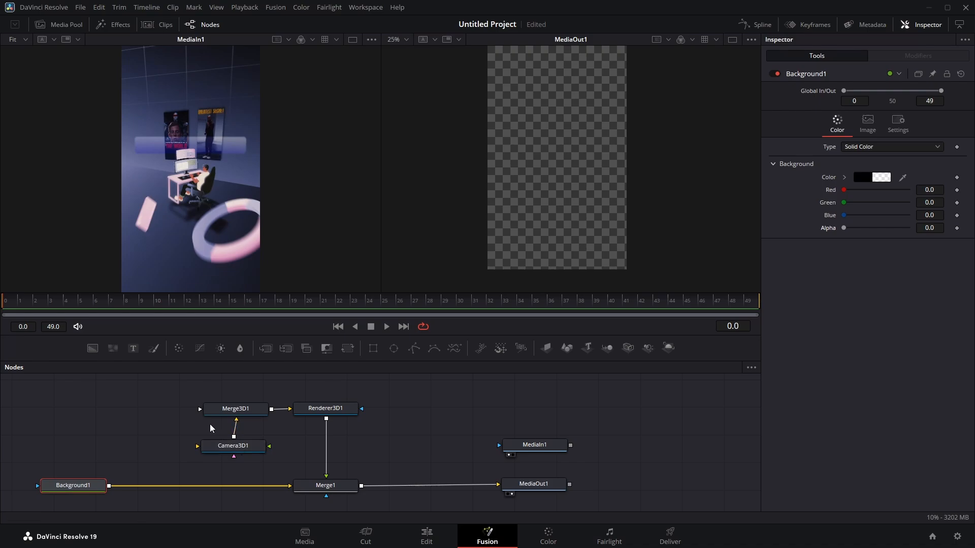
Add a second Background node beside Merge3D1 and set its type to Gradient
drag(131, 391, 166, 437)
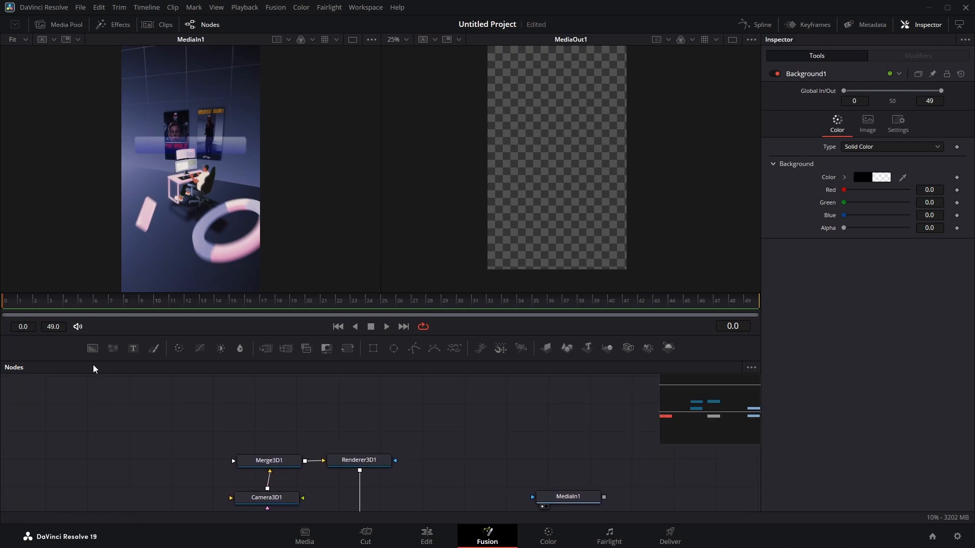
click(92, 348)
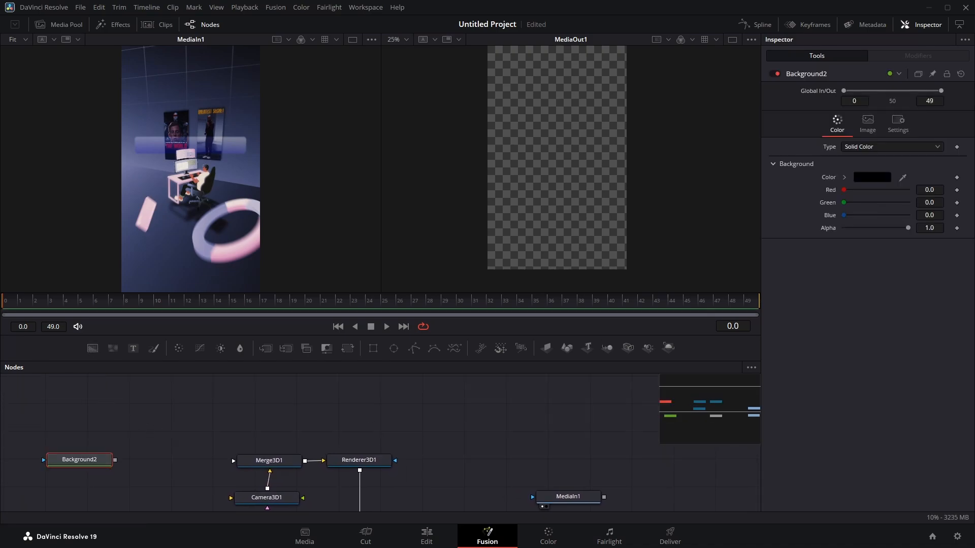
click(888, 146)
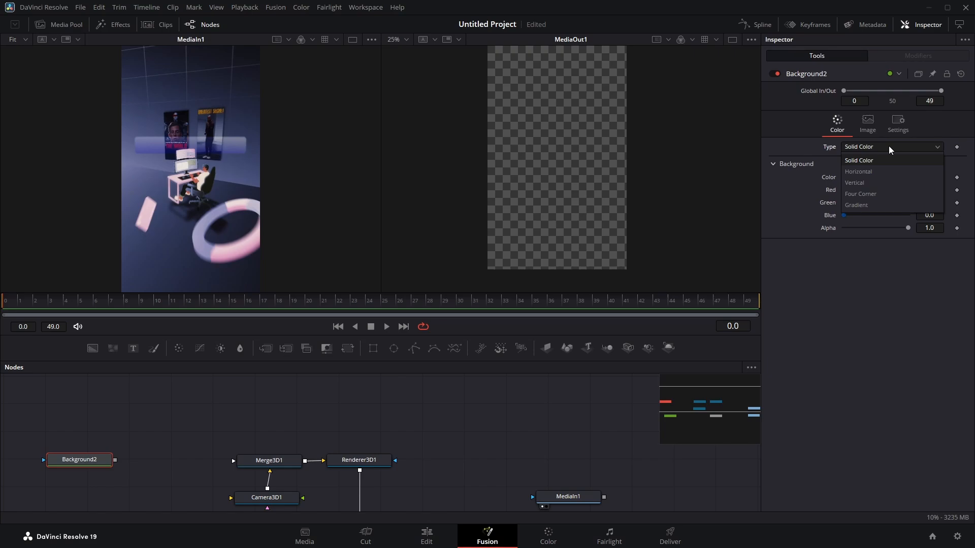
click(871, 206)
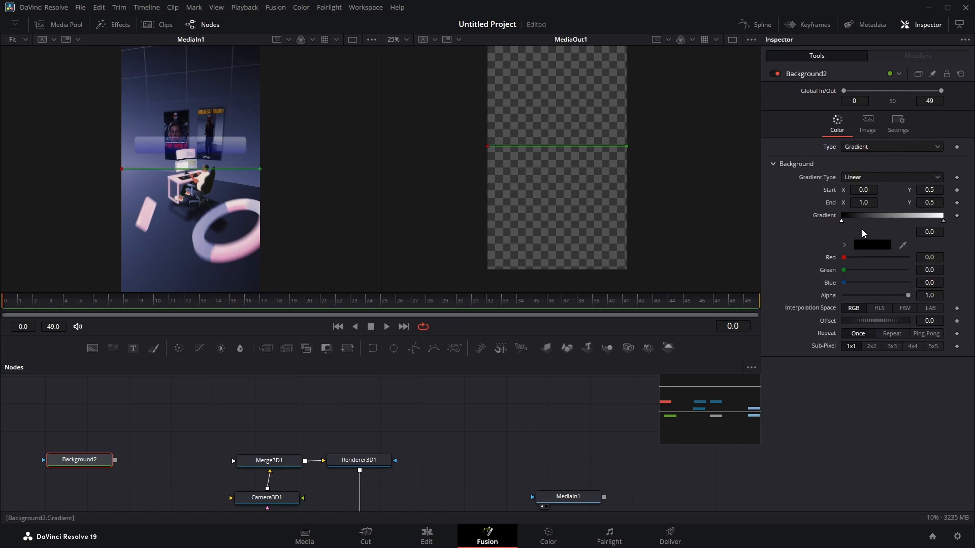
Sample Background2's gradient colors from the reference: blue-violet from the middle of its left edge, dark navy from its lower-right corner
drag(631, 137, 637, 173)
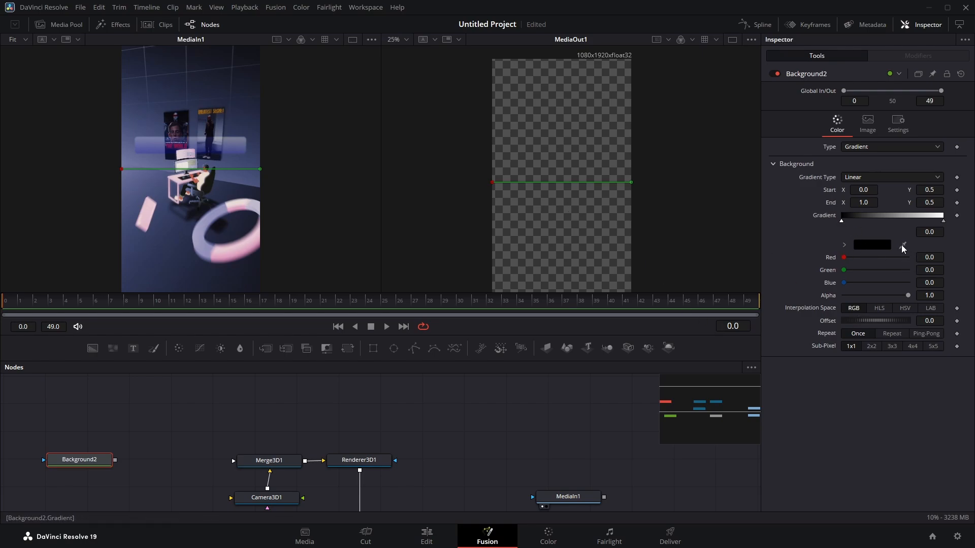
drag(902, 246, 128, 169)
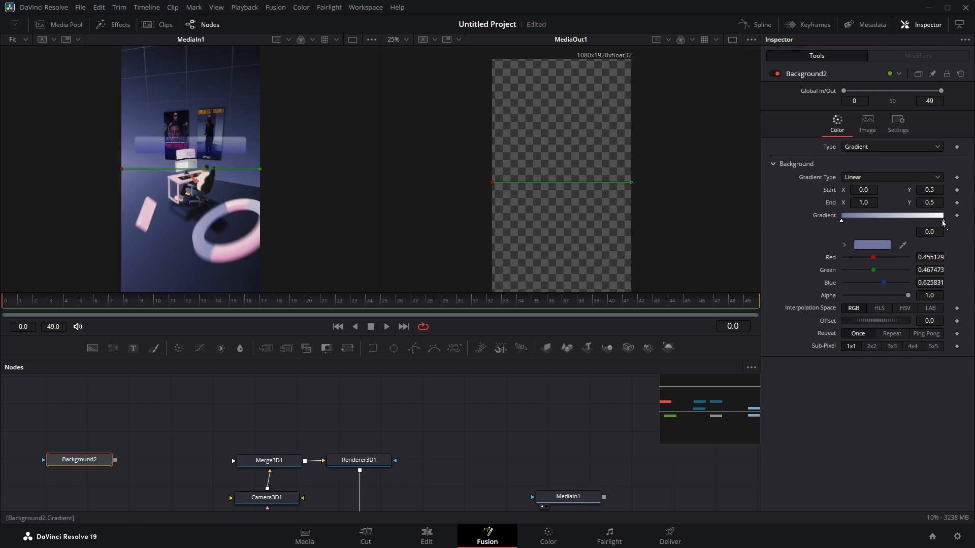
click(944, 222)
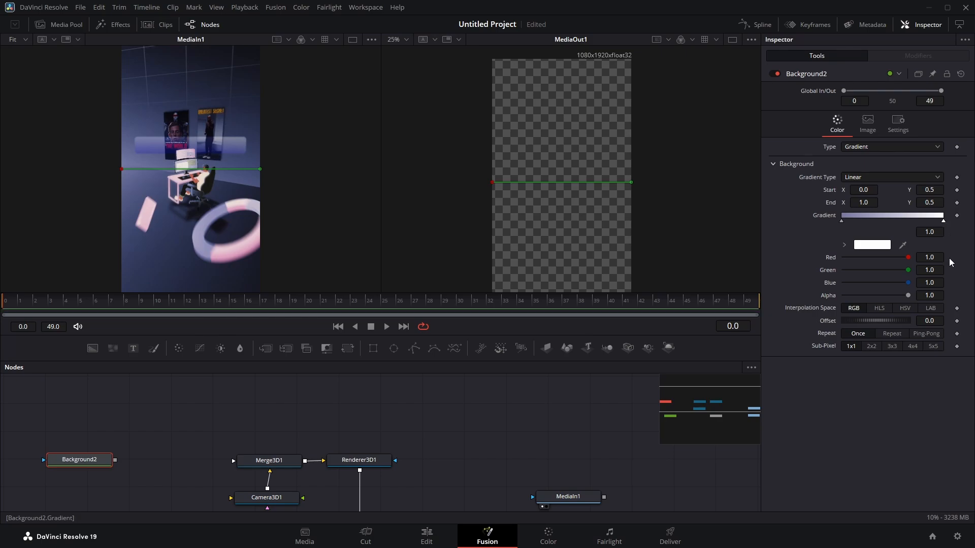
drag(903, 247, 254, 288)
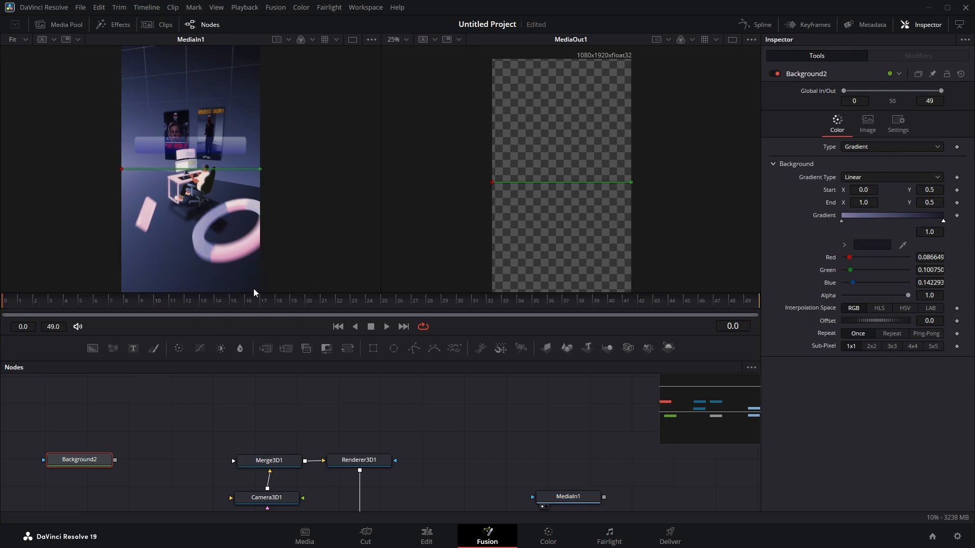
Feed Background2 through a new ImagePlane3D into Merge3D1 and show Merge3D1 in the right viewer
click(547, 350)
drag(199, 461, 298, 464)
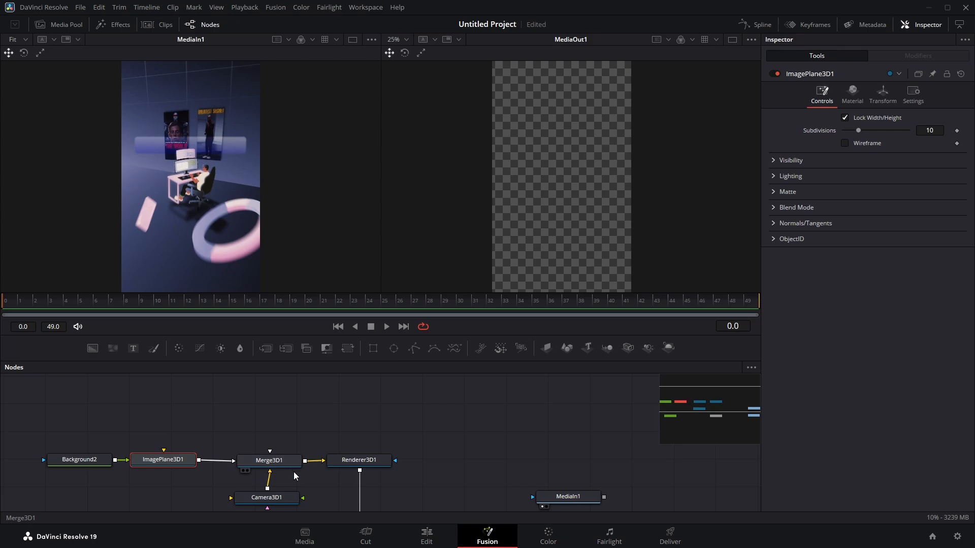
scroll(298, 438, down, 2)
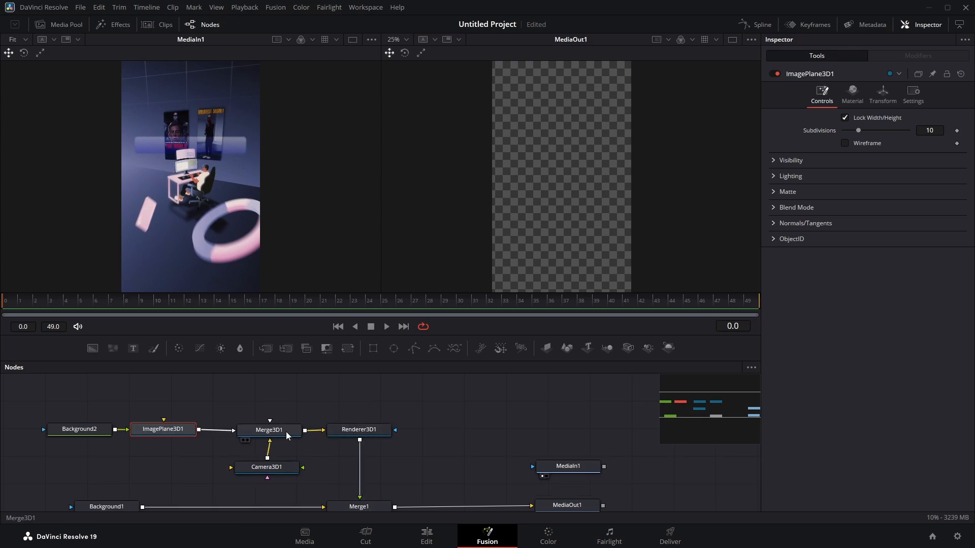
drag(276, 430, 527, 193)
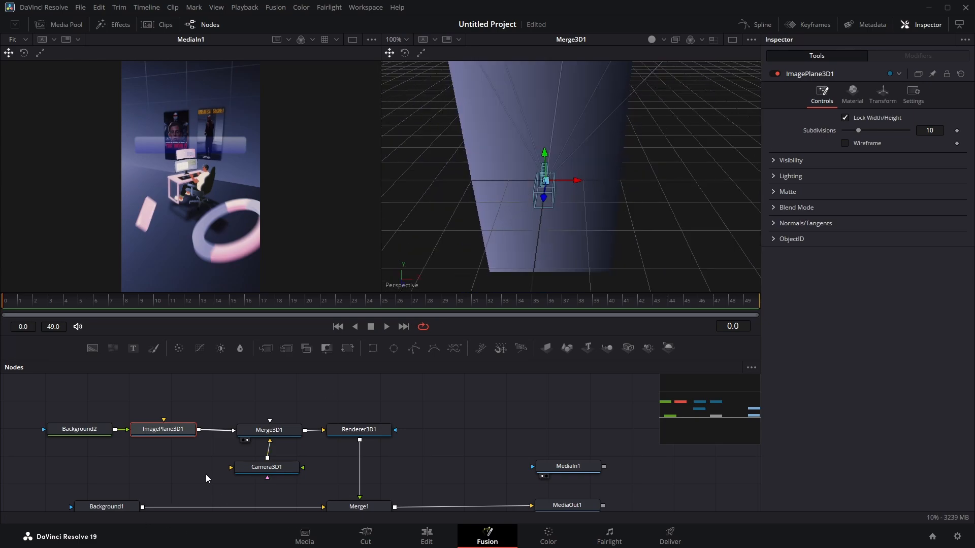
Set ImagePlane3D1's X rotation to 90 so it lies flat as the floor
click(884, 92)
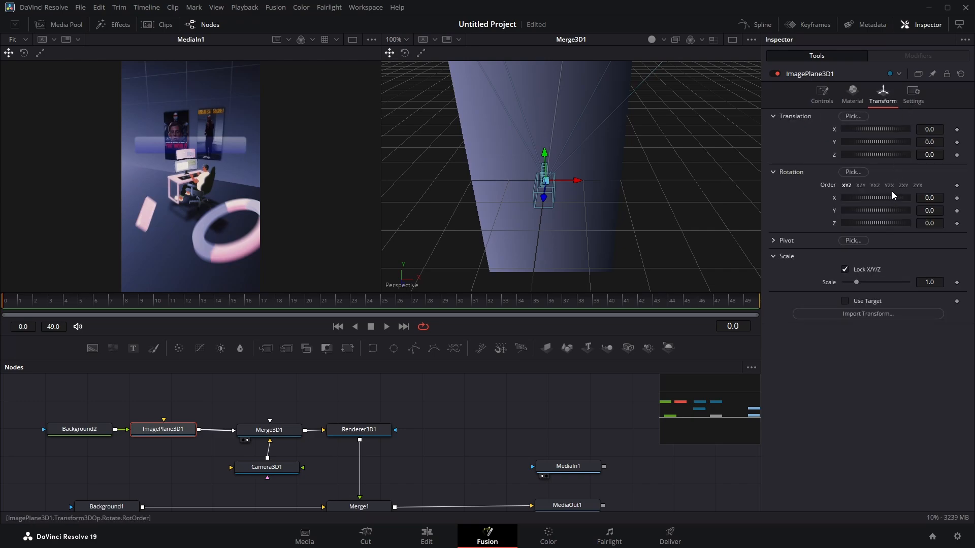
click(937, 197)
text(90)
key(Tab)
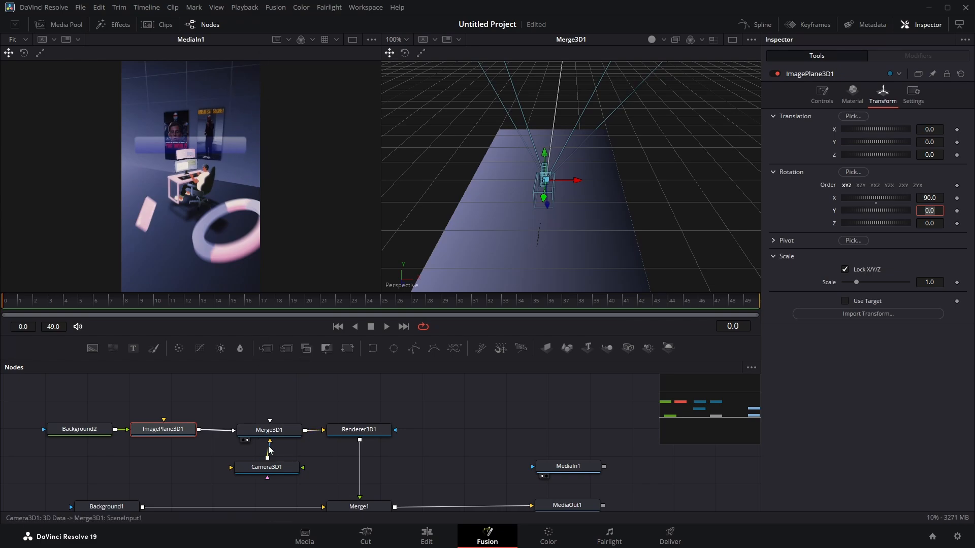
Add a third Background node above Background2 and set its type to Gradient
click(194, 371)
drag(196, 388, 204, 444)
drag(94, 350, 101, 438)
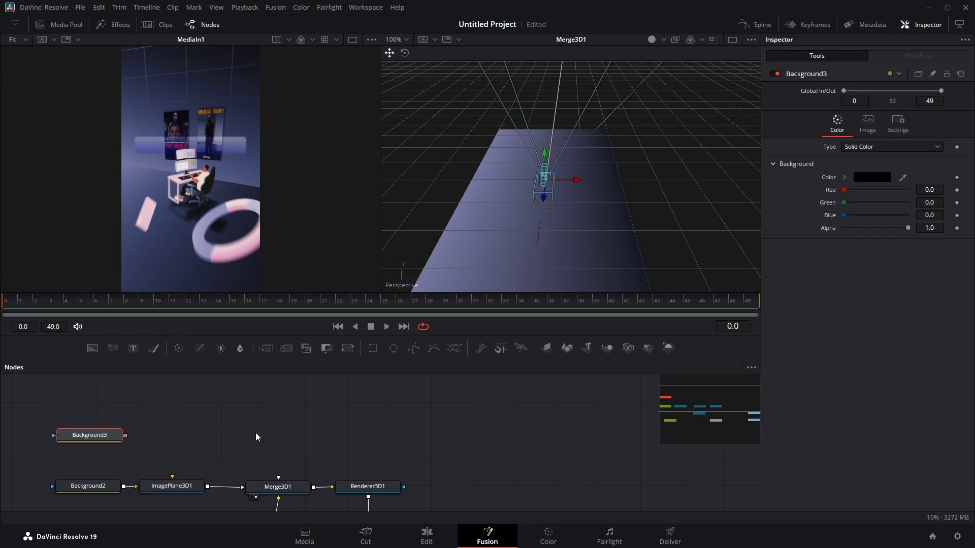
click(881, 147)
click(877, 204)
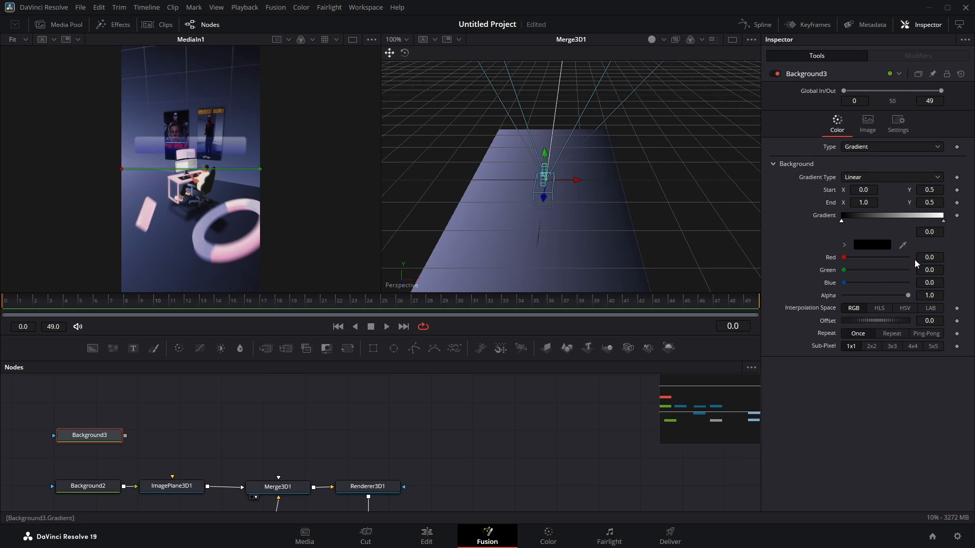
Sample Background3's gradient colors from the reference: blue-violet from the wall near its left edge, near-black navy from its upper-right corner
drag(902, 246, 135, 159)
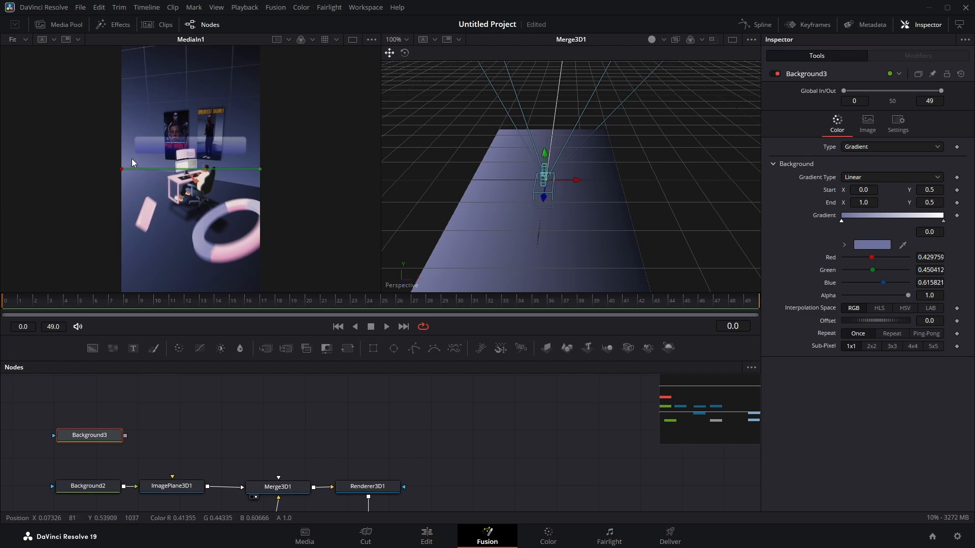
click(944, 222)
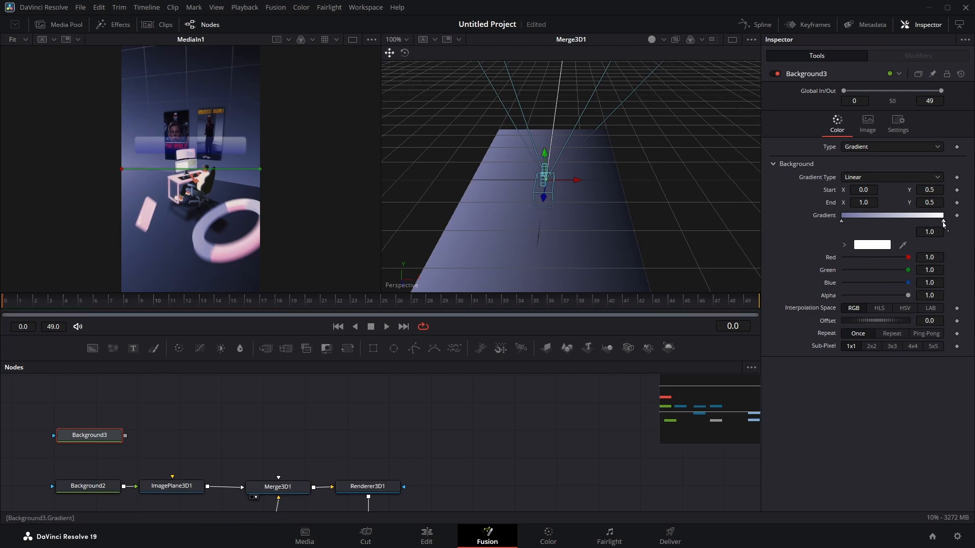
drag(903, 246, 253, 45)
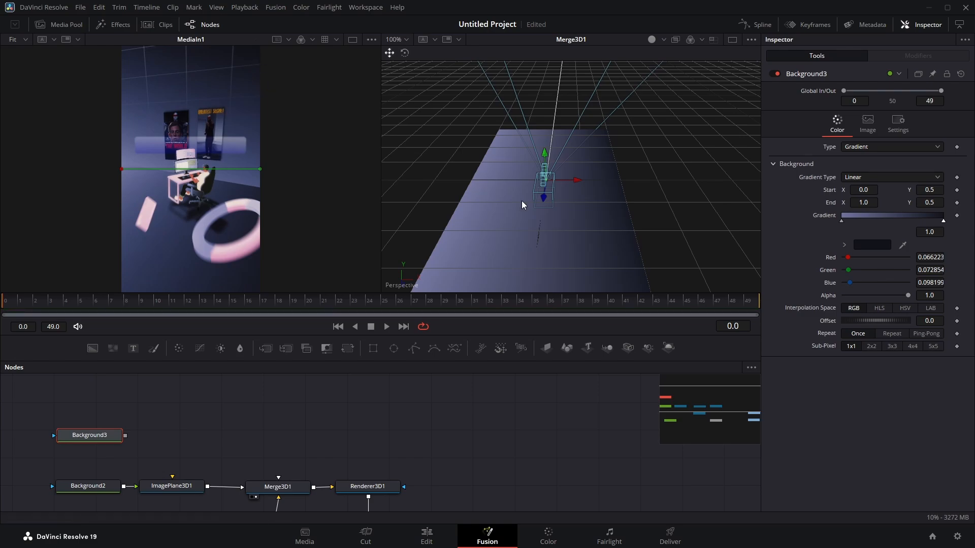
Feed Background3 through a second ImagePlane3D into Merge3D1 as the wall
click(546, 348)
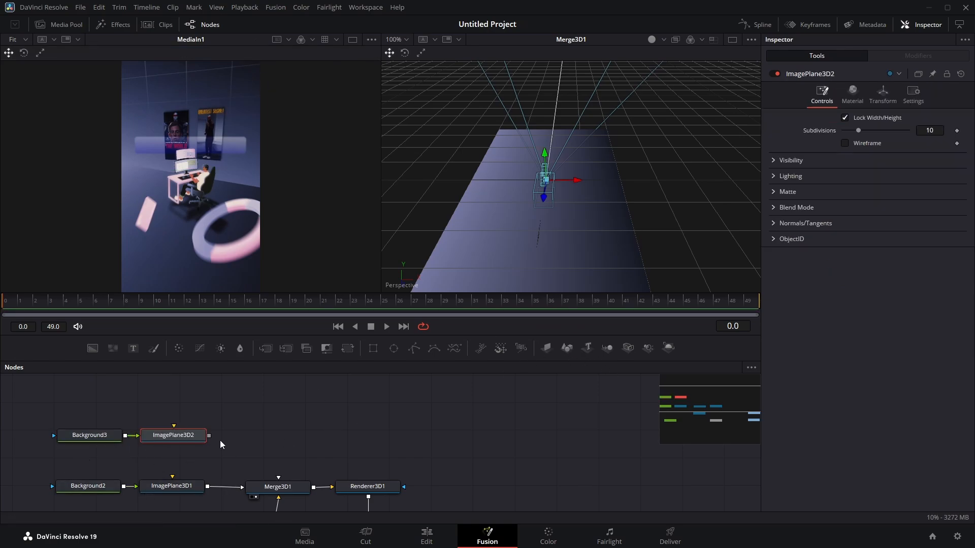
drag(209, 435, 294, 494)
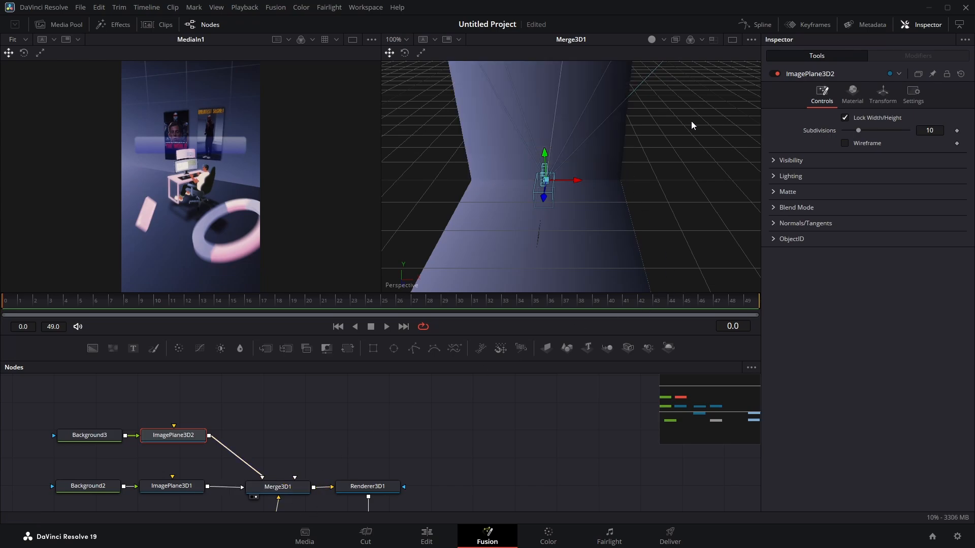
Set ImagePlane3D2's Z rotation to 90 and raise the wall plane to a Y translation of about 0.346
click(882, 94)
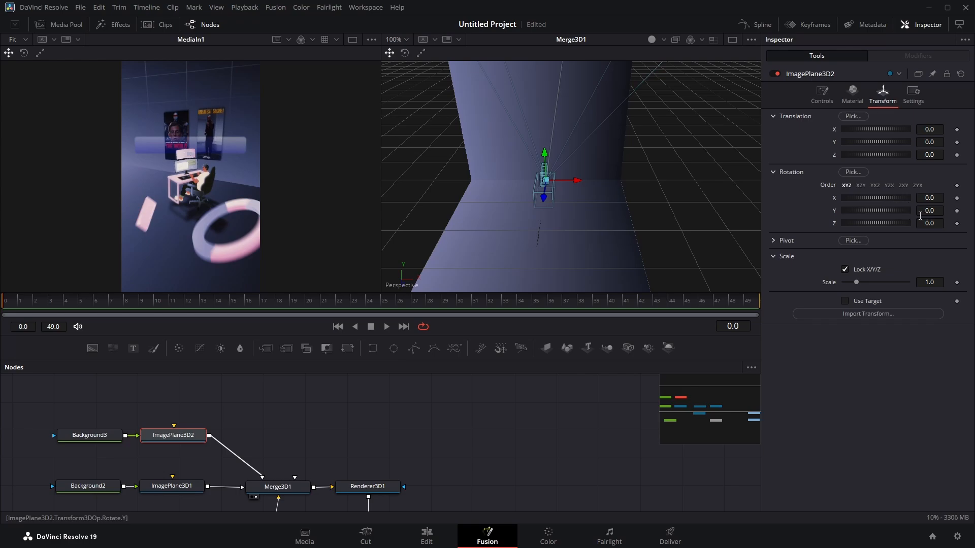
click(937, 224)
text(90)
key(Tab)
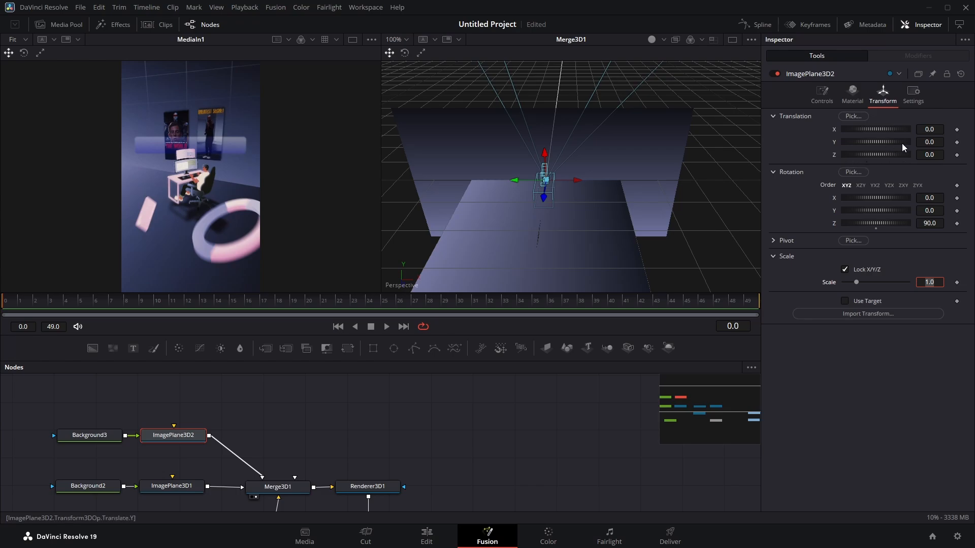
drag(925, 142, 953, 143)
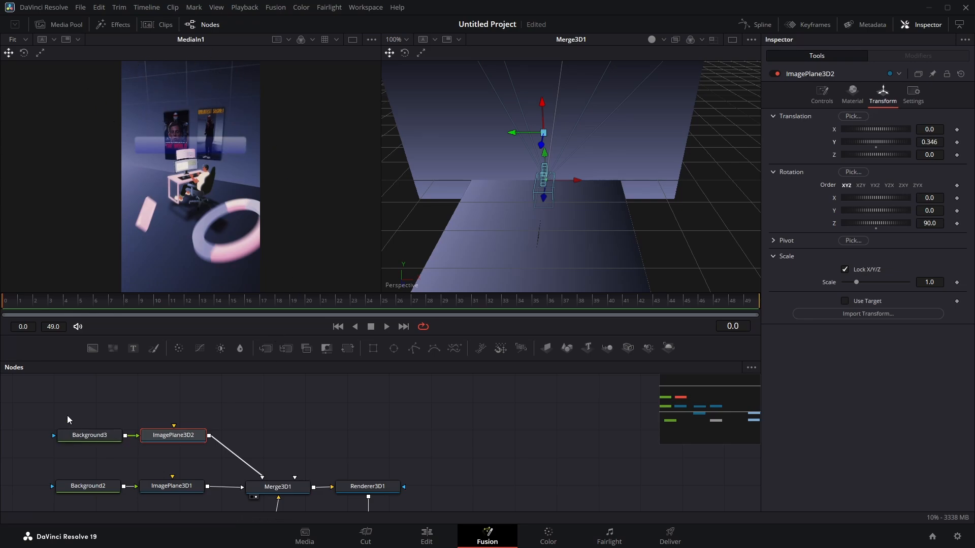
Move Background3 away from ImagePlane3D2 to make room and insert a Grid node right after Background3
drag(76, 414, 166, 444)
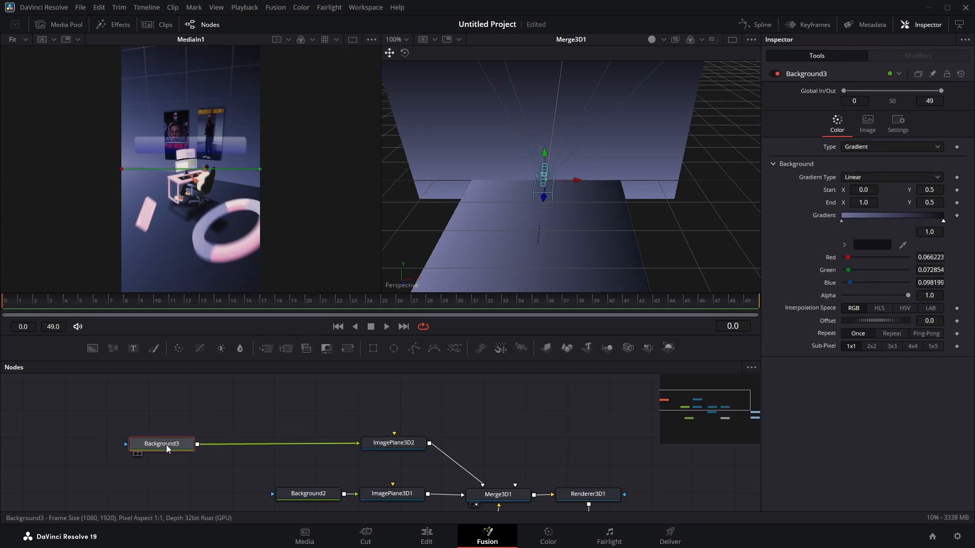
key(shift+space)
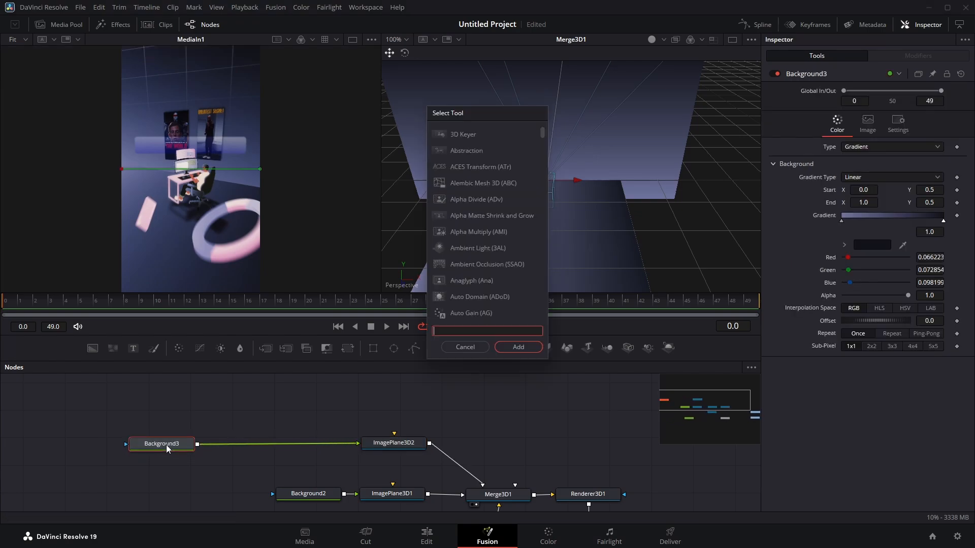
text(gr)
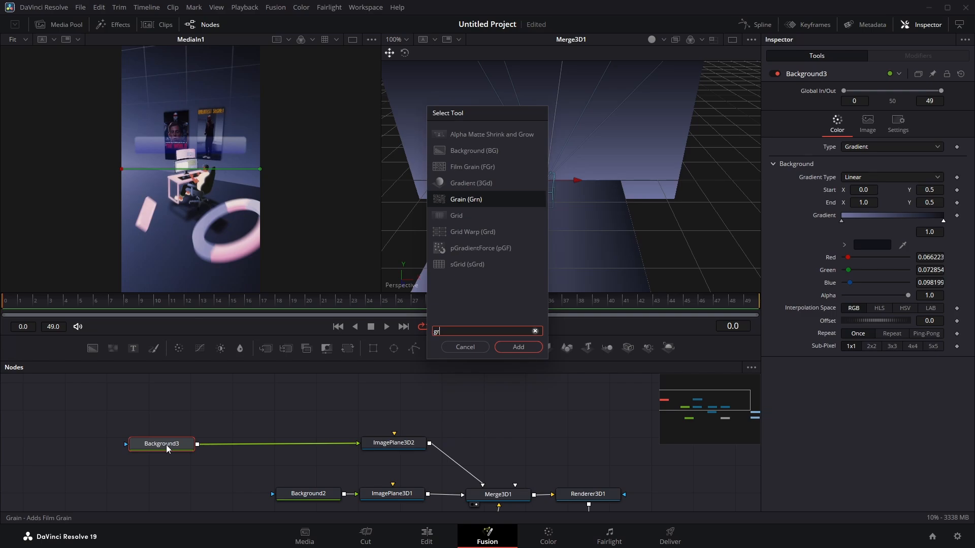
text(id)
key(Return)
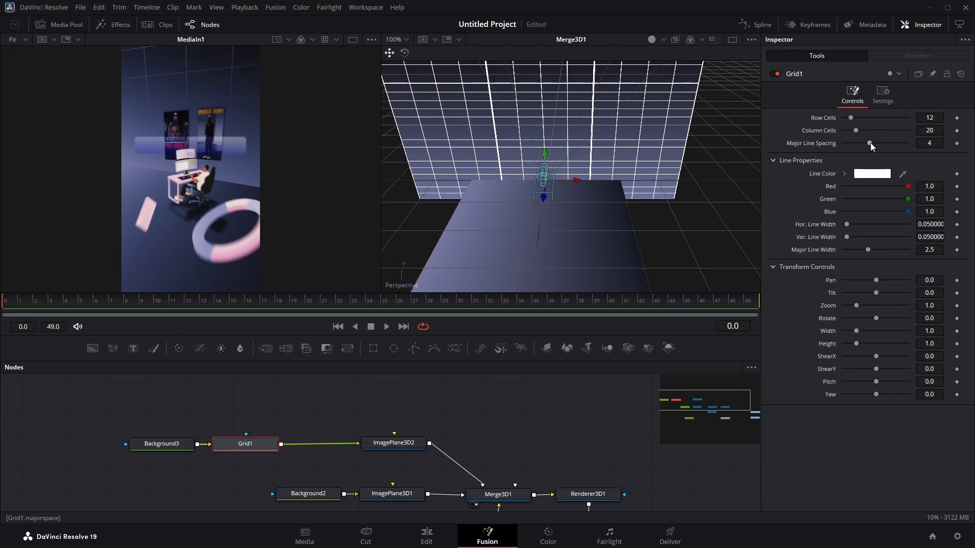
Set Grid1's major line spacing to 0 and its column cells to 12
drag(871, 142, 843, 143)
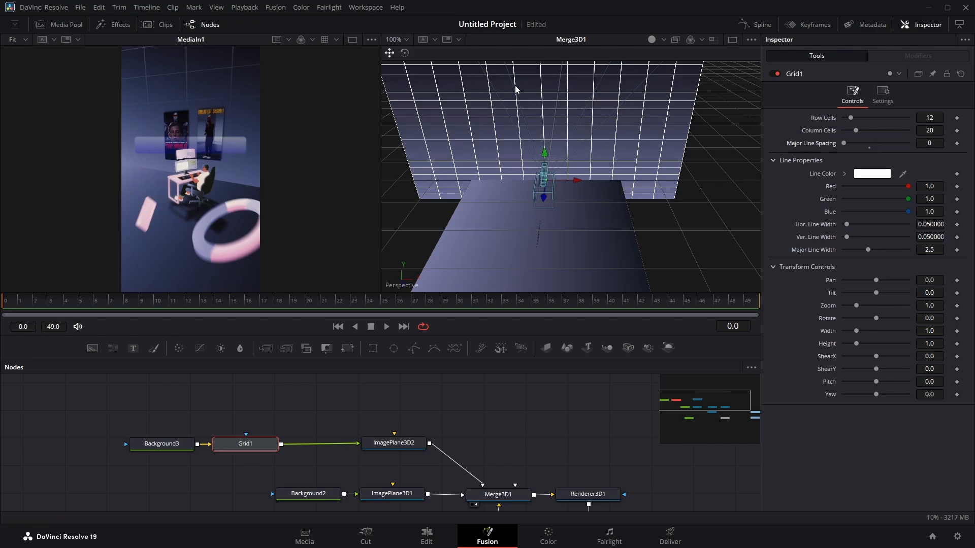
scroll(578, 200, up, 5)
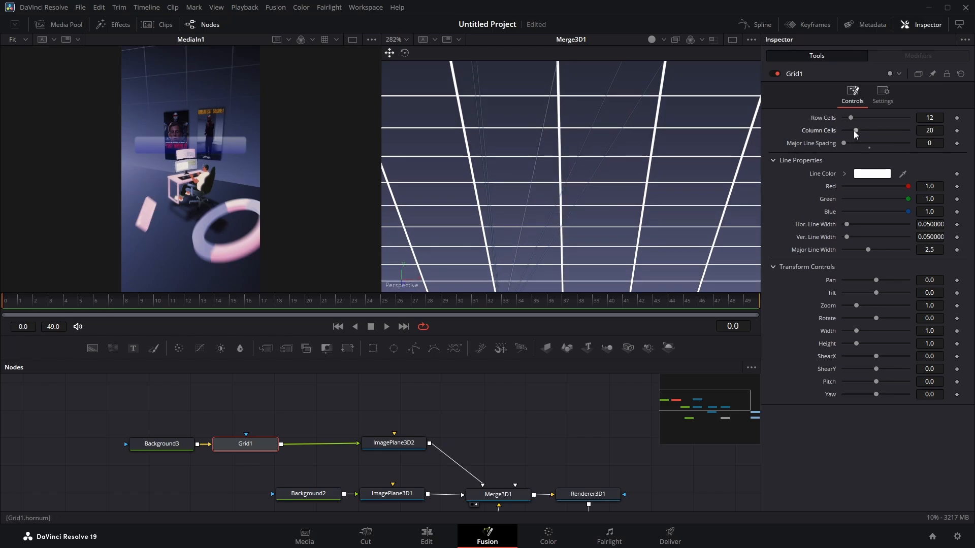
drag(856, 133, 852, 133)
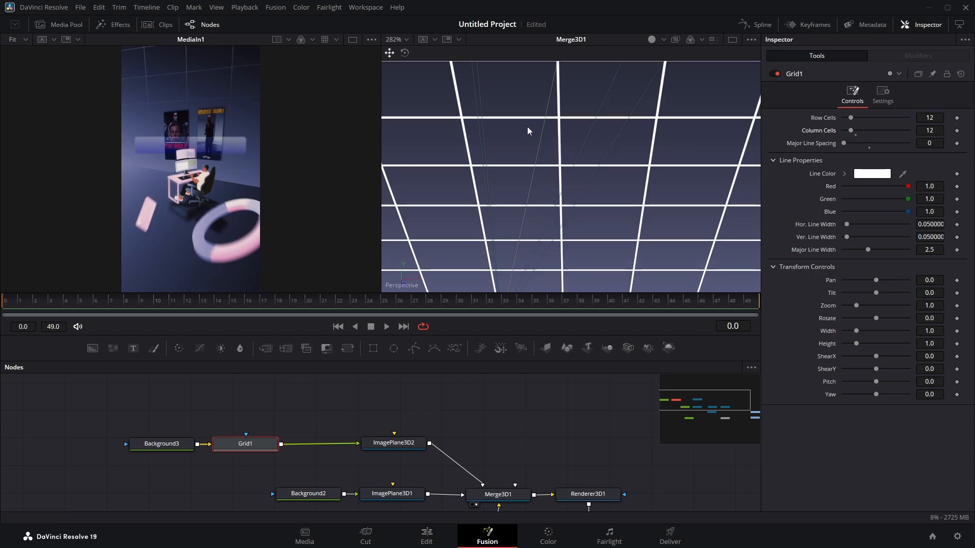
Fade the wall grid lines by setting Grid1's blend to 0.15
drag(601, 154, 657, 120)
click(883, 94)
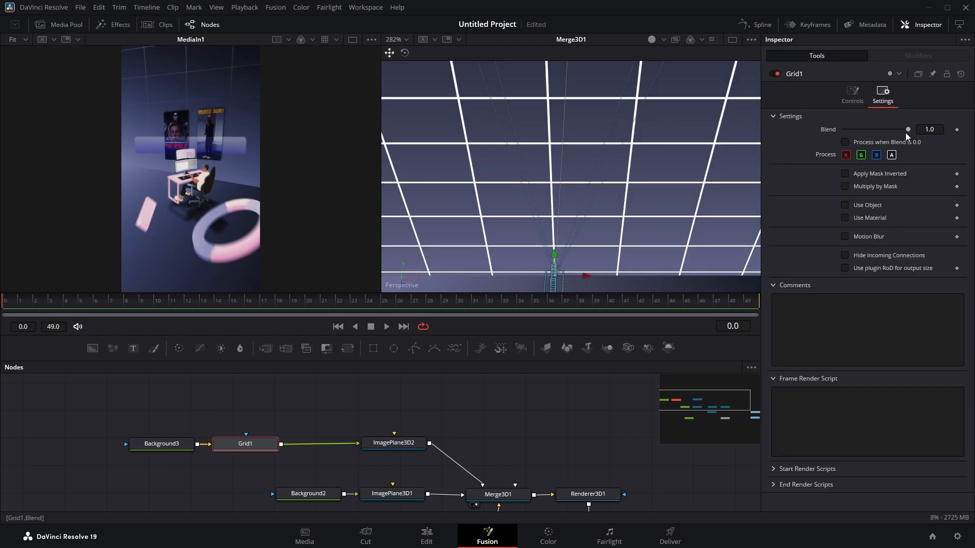
drag(909, 131, 853, 143)
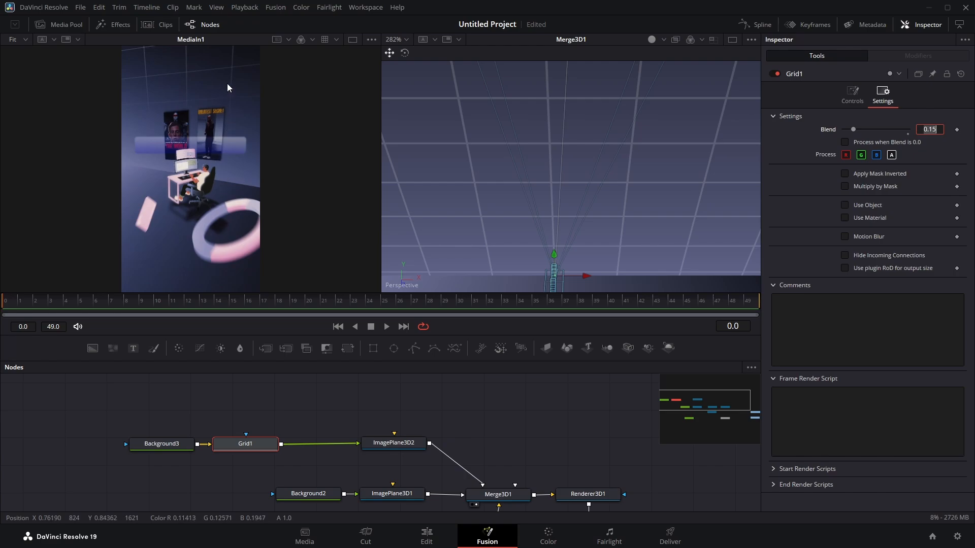
Add a Rectangle mask to Grid1 and display Grid1 in place of the reference clip
scroll(530, 209, down, 1)
drag(591, 246, 559, 181)
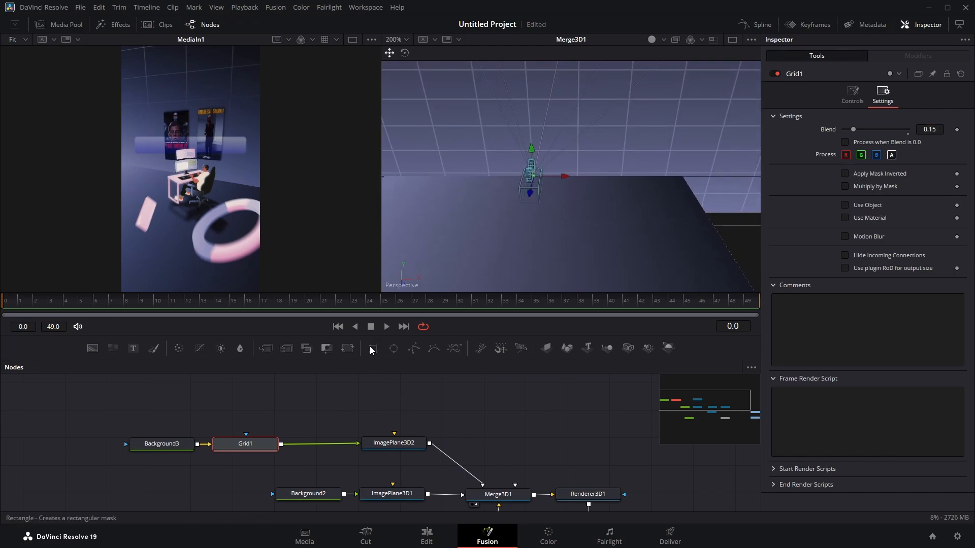
drag(372, 350, 254, 447)
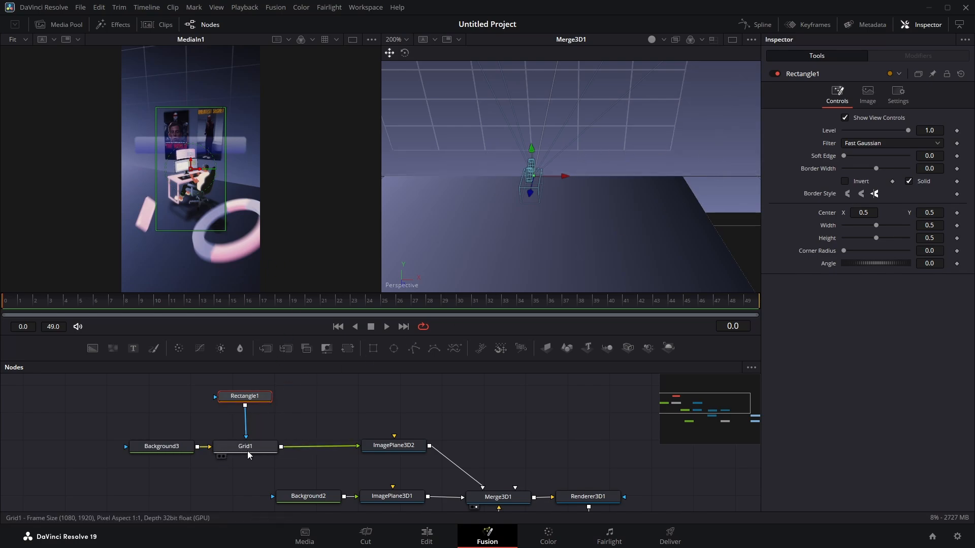
drag(247, 451, 133, 133)
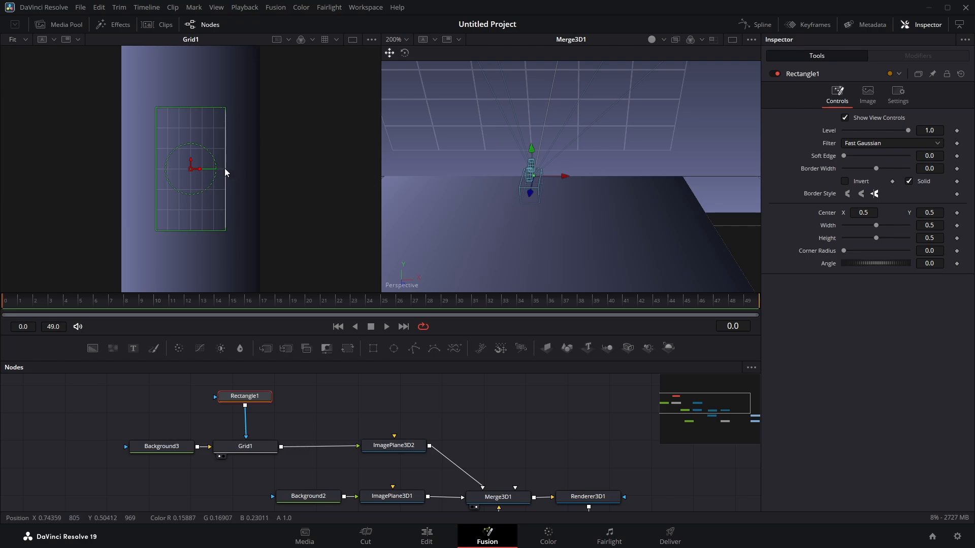
Widen the Rectangle1 mask to about 1.98 and set its angle to 90
drag(225, 169, 326, 173)
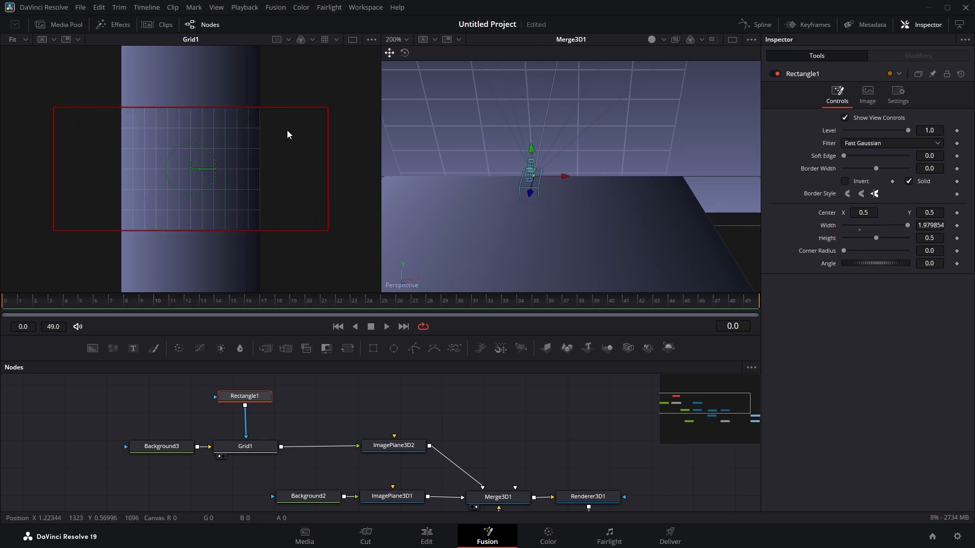
click(929, 263)
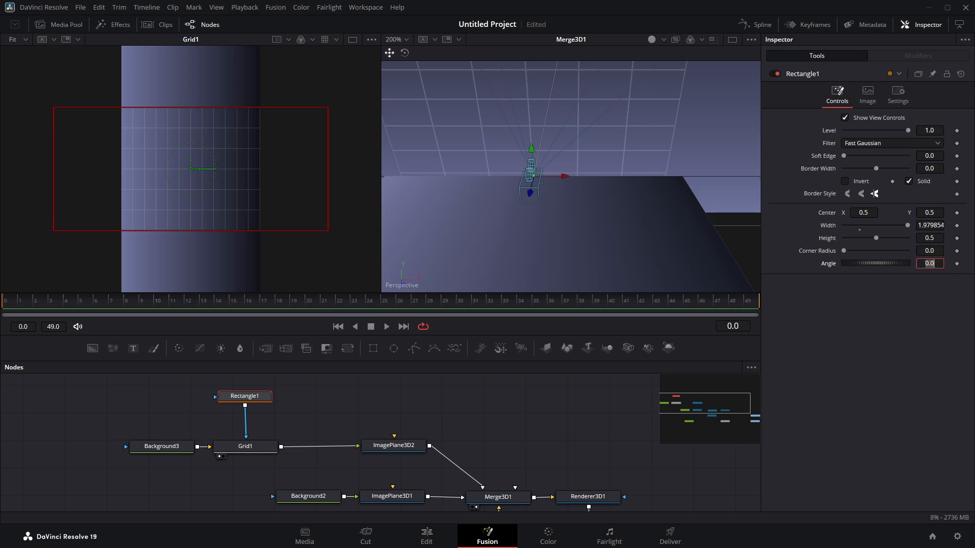
text(90)
key(Tab)
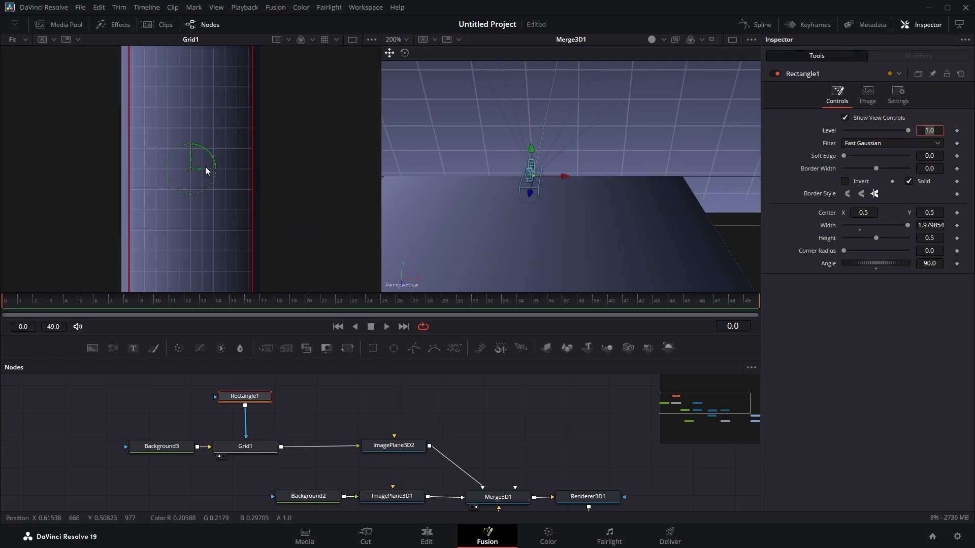
Shift Rectangle1 toward the gradient's dark side at center X about 0.81, with height about 0.467 and soft edge about 0.143
drag(168, 169, 177, 172)
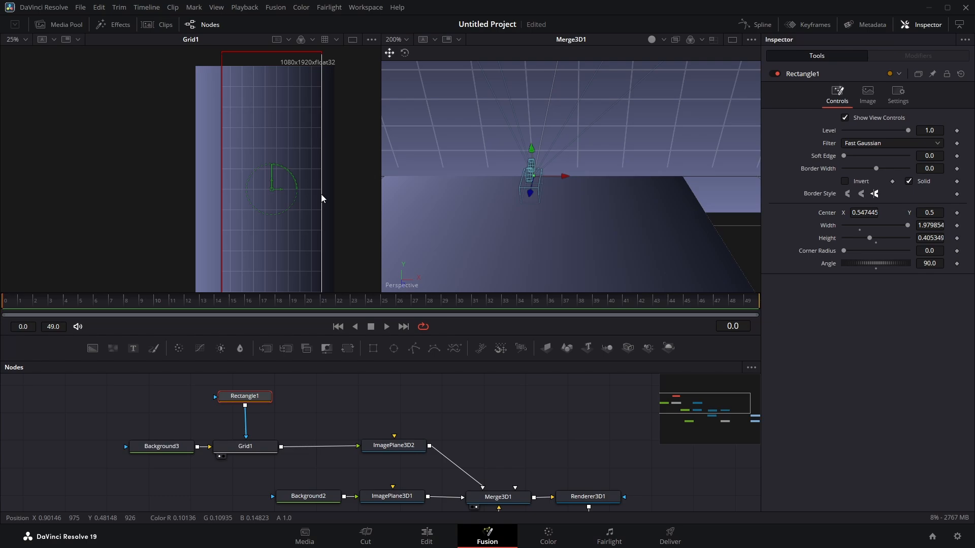
drag(321, 194, 282, 190)
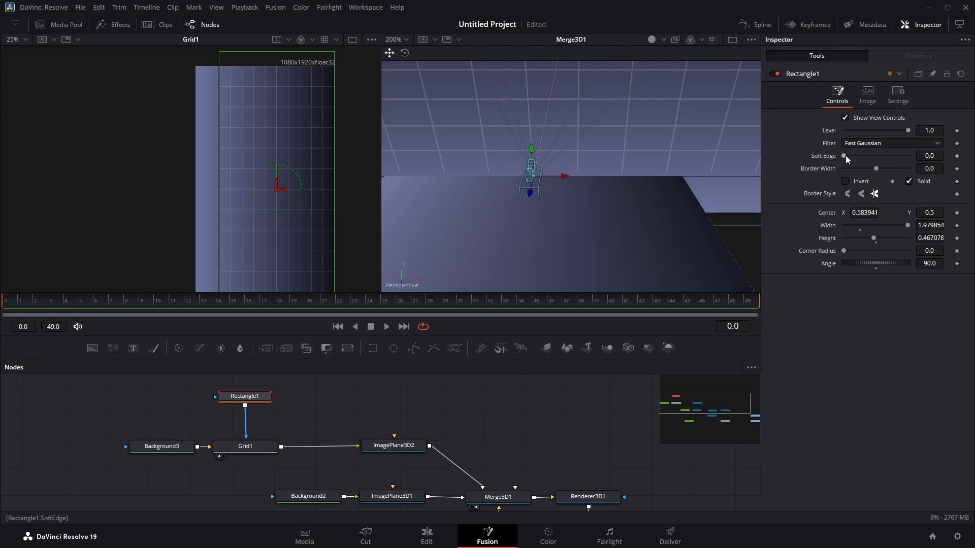
drag(845, 155, 892, 161)
drag(287, 191, 318, 196)
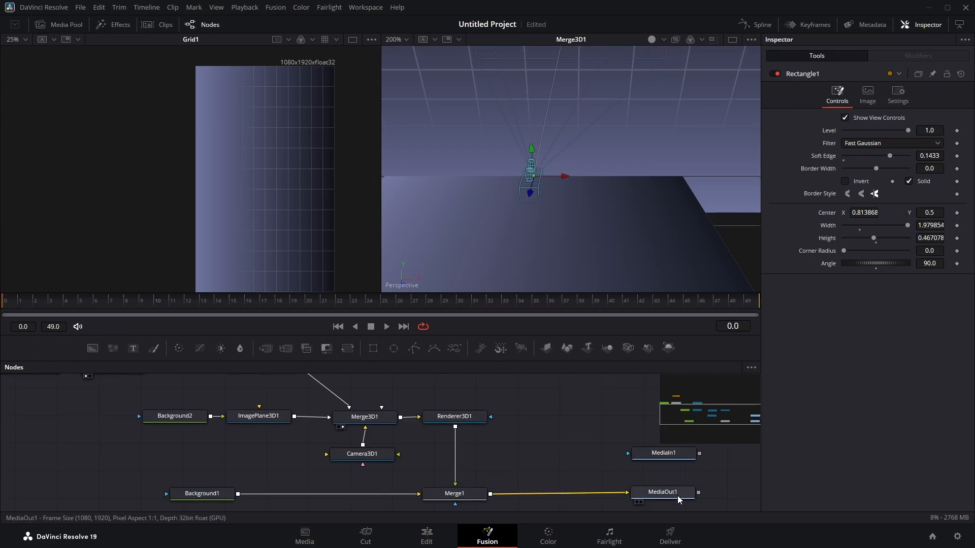
Display MediaOut1 in place of Grid1 and pull Camera3D1 back along its Z axis, well in front of the floor plane
click(678, 497)
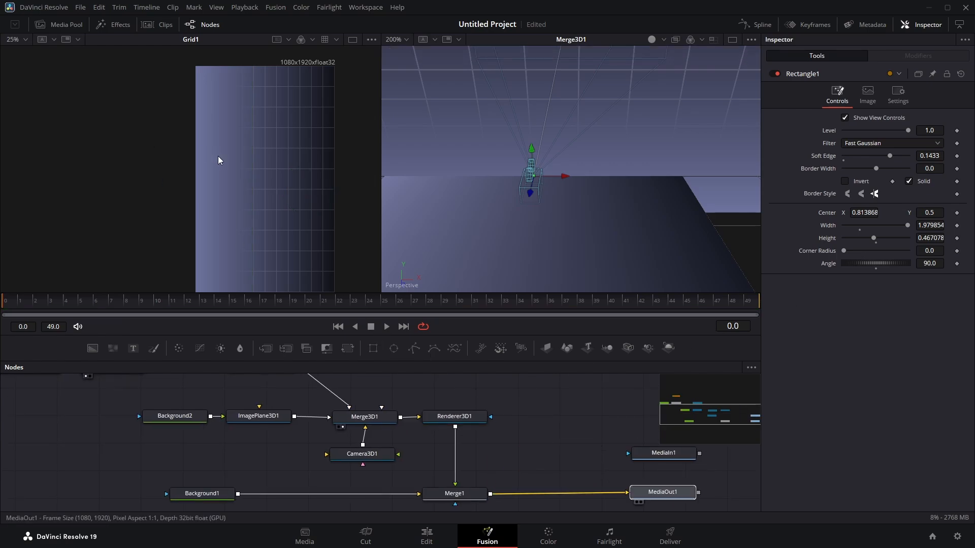
key(1)
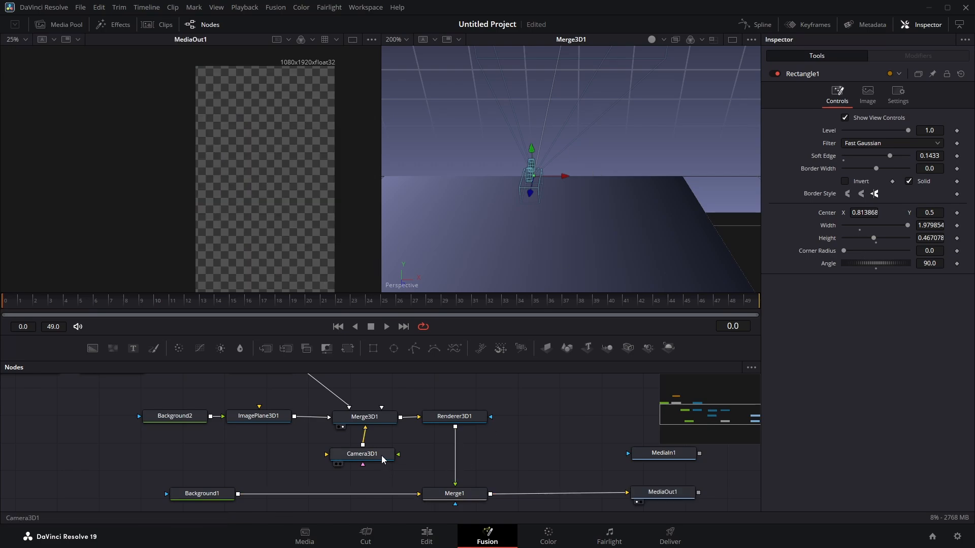
drag(382, 459, 383, 467)
drag(639, 160, 547, 166)
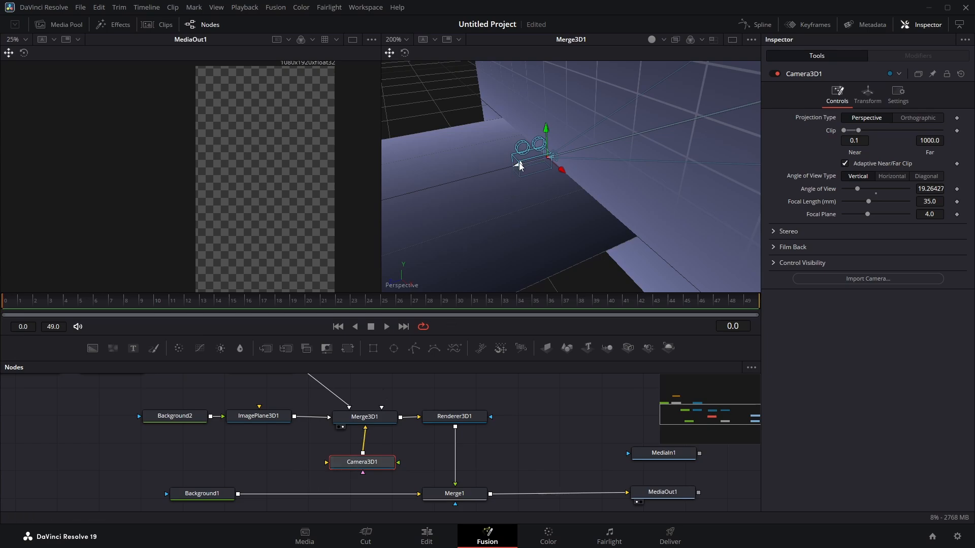
drag(518, 168, 133, 257)
scroll(629, 120, down, 3)
scroll(659, 121, up, 2)
scroll(658, 121, up, 4)
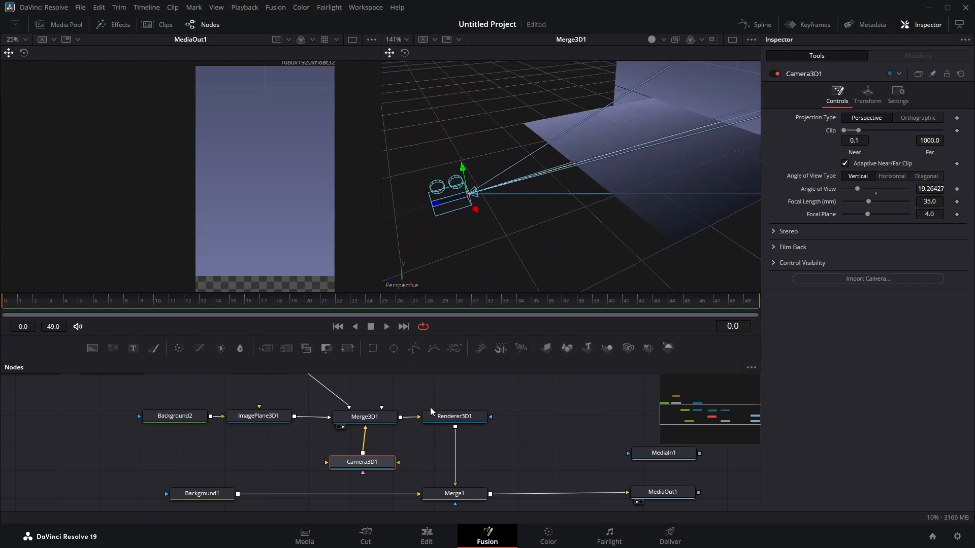
Bring the MediaIn1 reference back into view and insert a Transform3D node between Camera3D1 and Merge3D1
drag(658, 453, 169, 188)
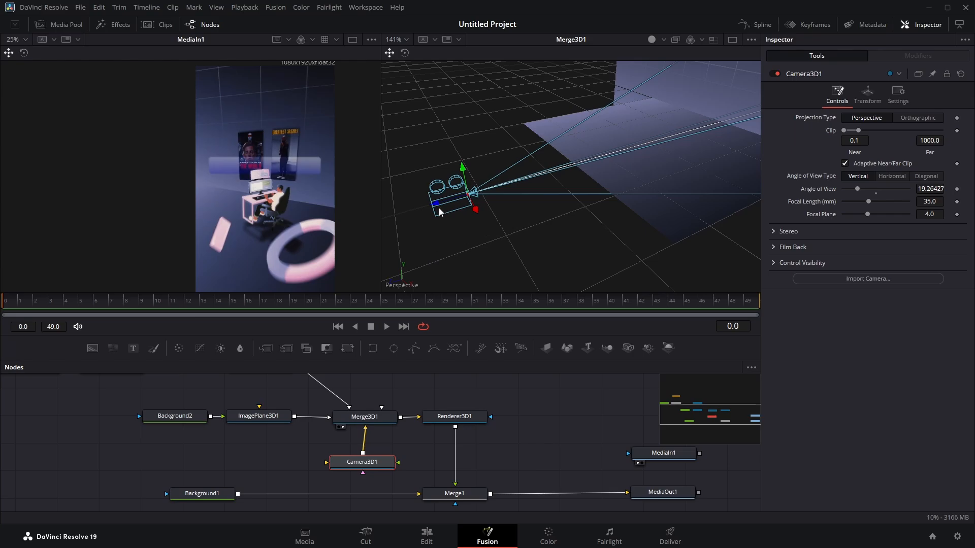
drag(367, 464, 373, 475)
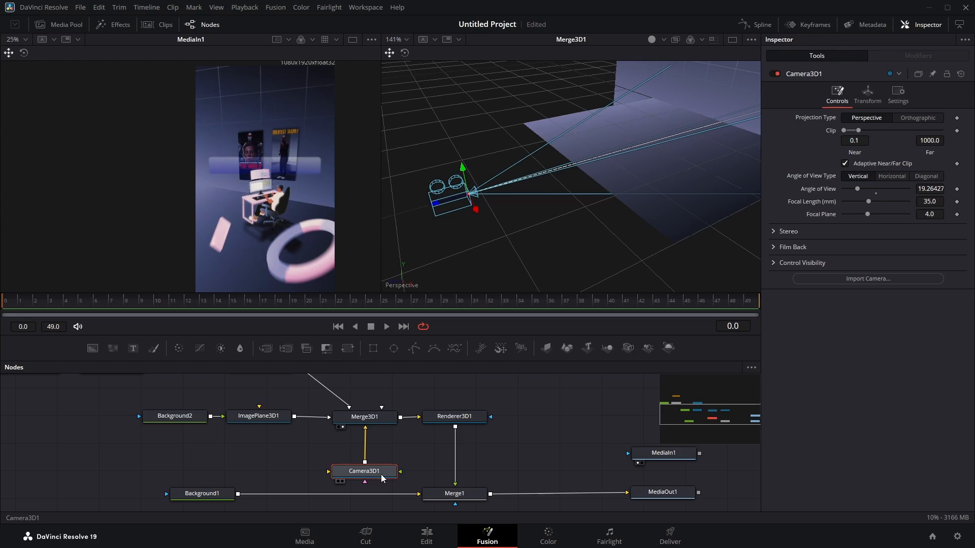
key(shift+space)
text(grid)
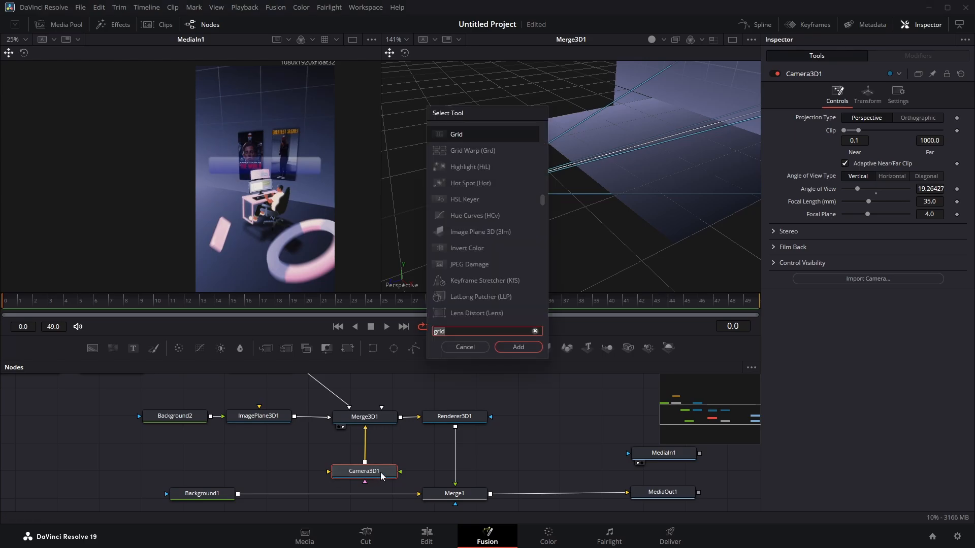
text(trans)
key(Return)
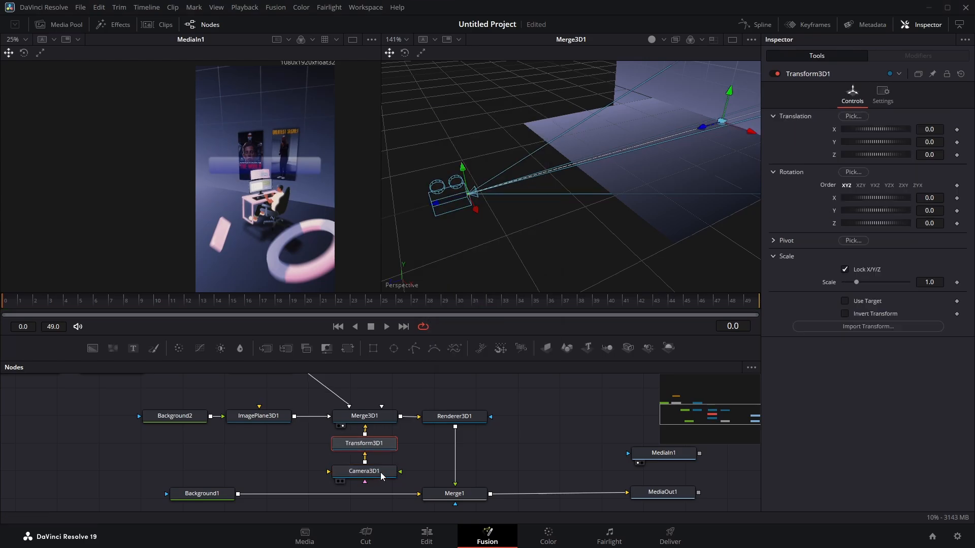
Raise Transform3D1 to Y 0.248 and set its rotation to X -8.8 and Y 44.3 to angle the camera
scroll(605, 211, down, 1)
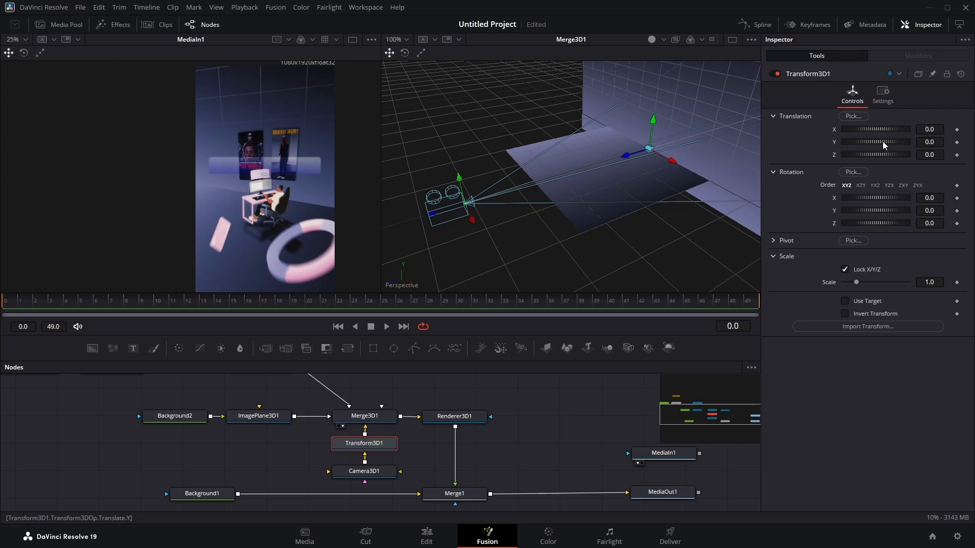
drag(884, 146, 899, 146)
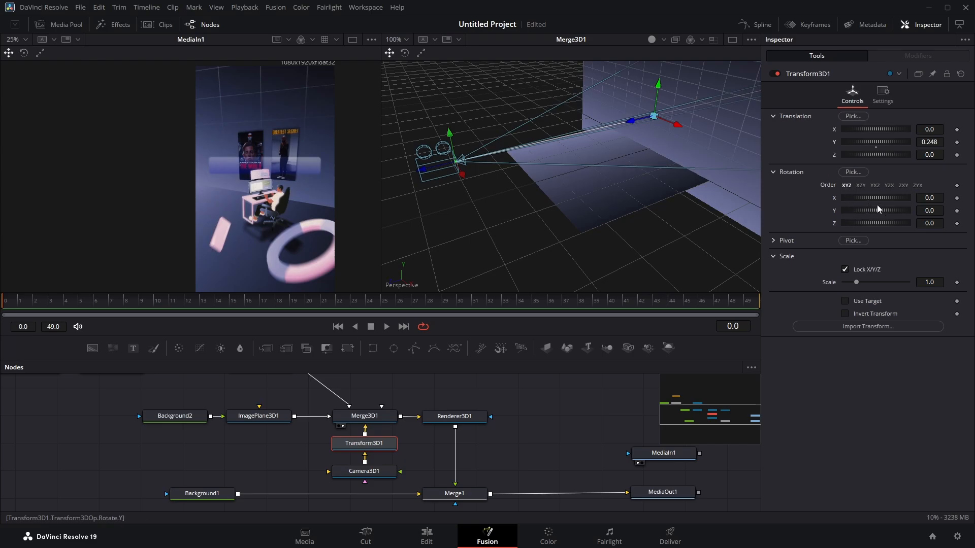
drag(876, 209, 884, 209)
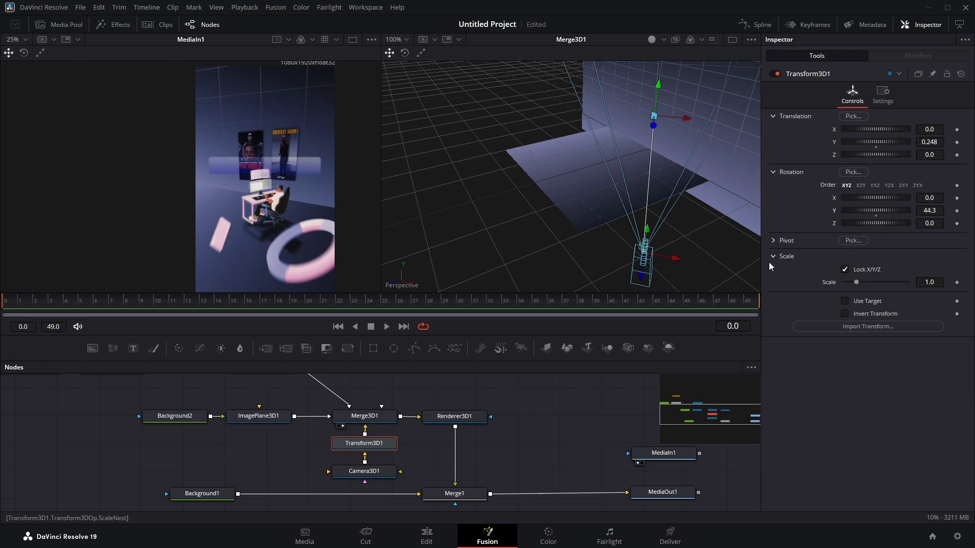
drag(694, 156, 609, 168)
drag(876, 197, 865, 197)
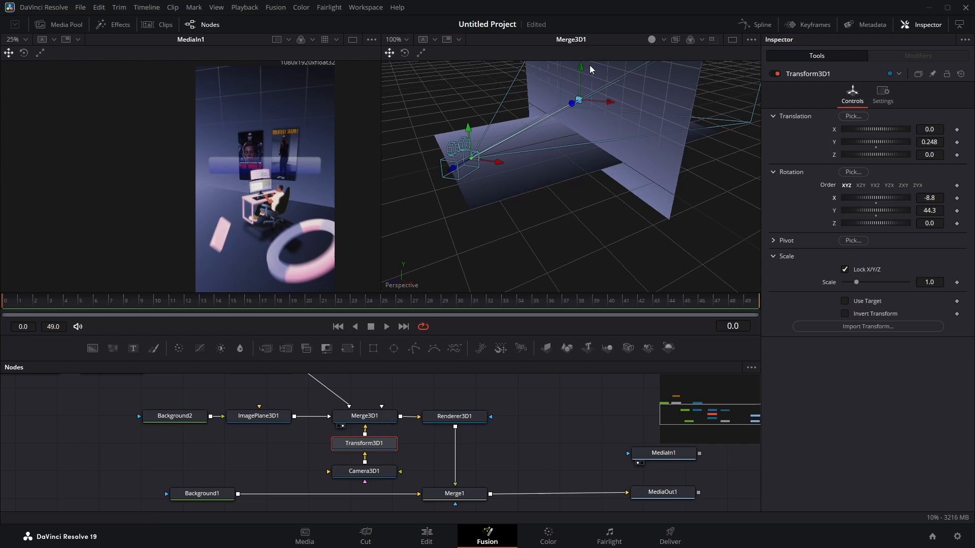
Lower Transform3D1 to a Y translation of about 0.14 and display MediaOut1 in place of the reference clip
drag(581, 68, 581, 87)
drag(373, 417, 260, 210)
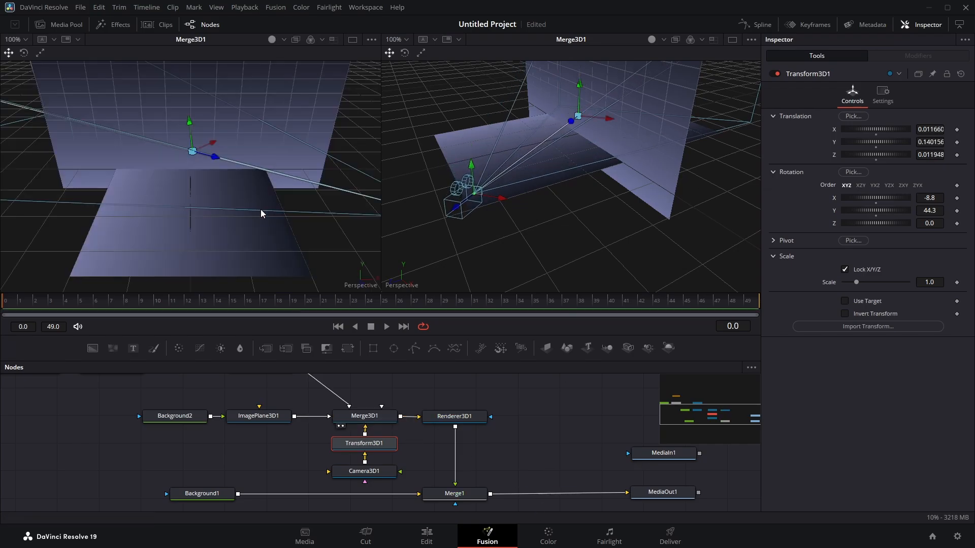
drag(662, 492, 68, 80)
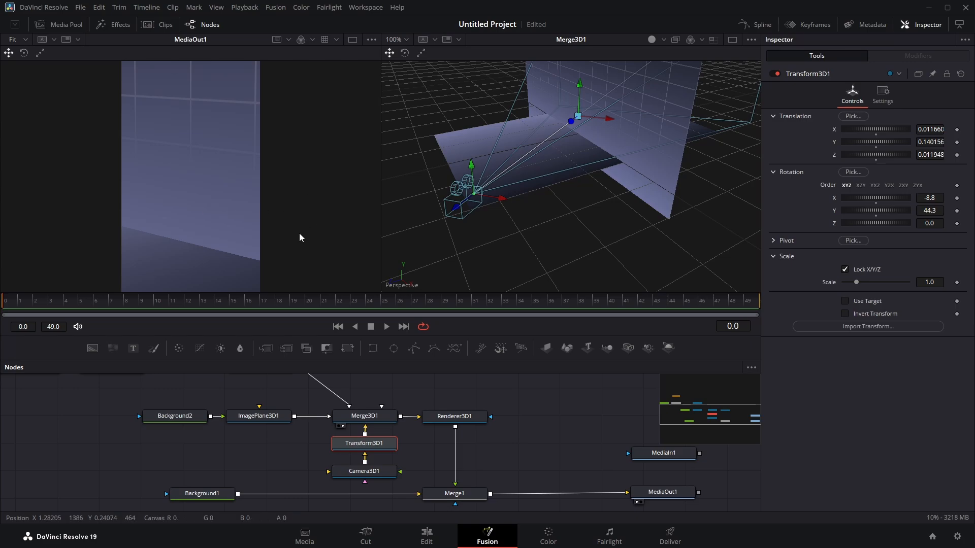
Pull Camera3D1 further back from the wall and floor planes in the 3D view
drag(453, 210, 3, 515)
drag(452, 154, 507, 145)
scroll(572, 155, down, 4)
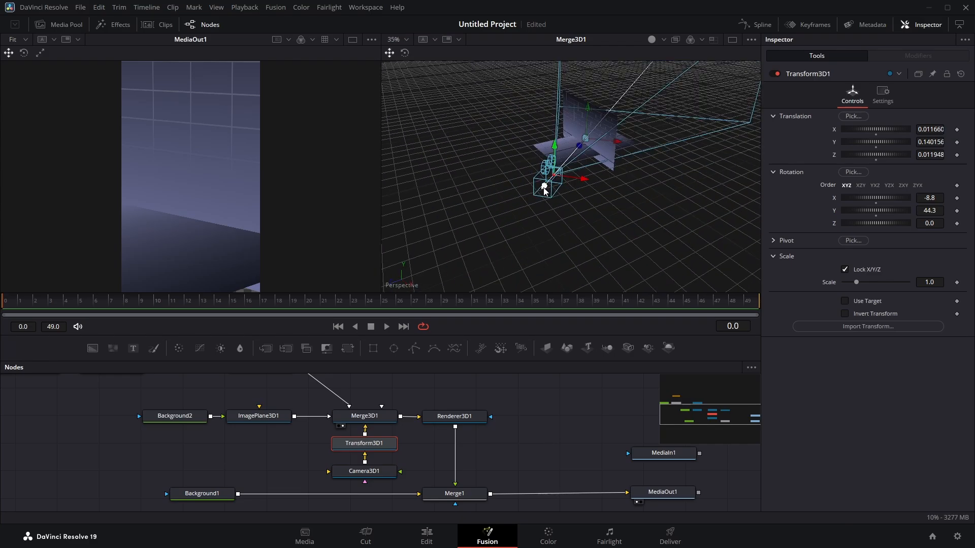
drag(545, 191, 493, 196)
Enlarge the floor plane ImagePlane3D1 to a scale of about 2.127 so it fills the empty lower area of the frame
drag(269, 458, 284, 497)
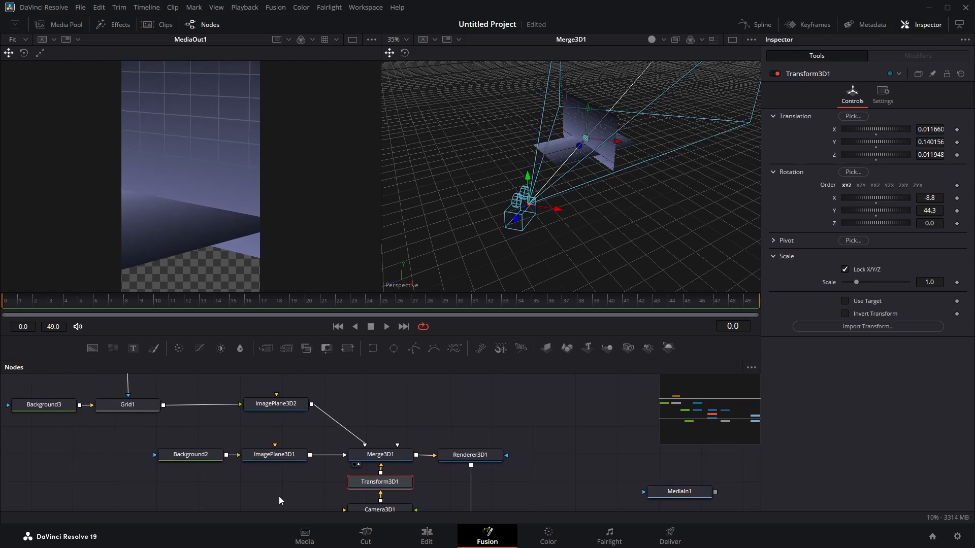
drag(283, 459, 283, 451)
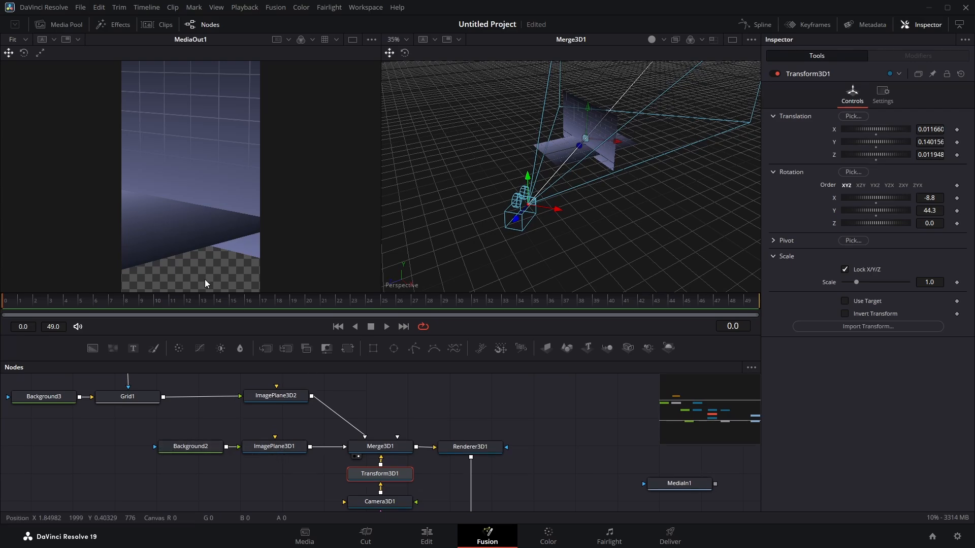
click(276, 447)
drag(859, 281, 873, 282)
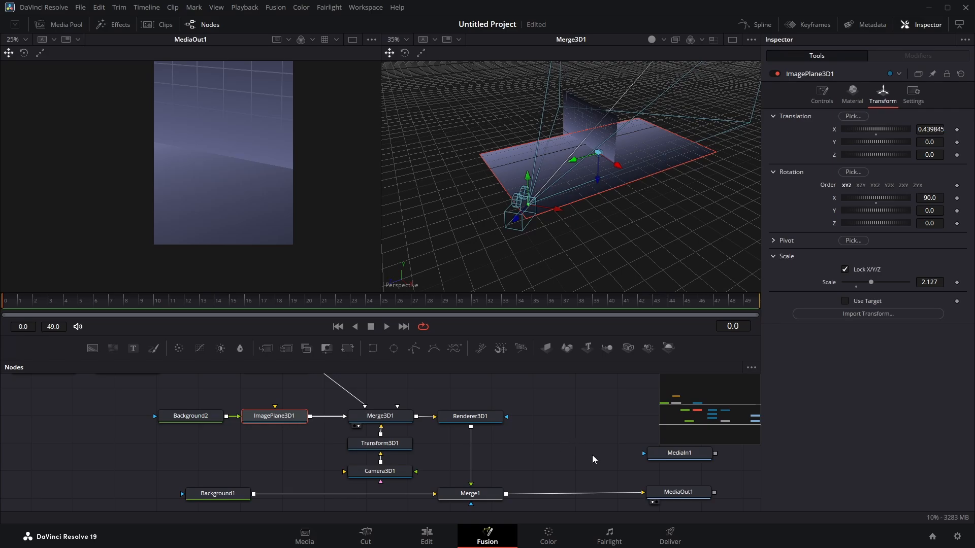
Check the MediaIn1 reference, return to MediaOut1 and move the dark stop of Background2's gradient to about 0.677
drag(668, 456, 126, 175)
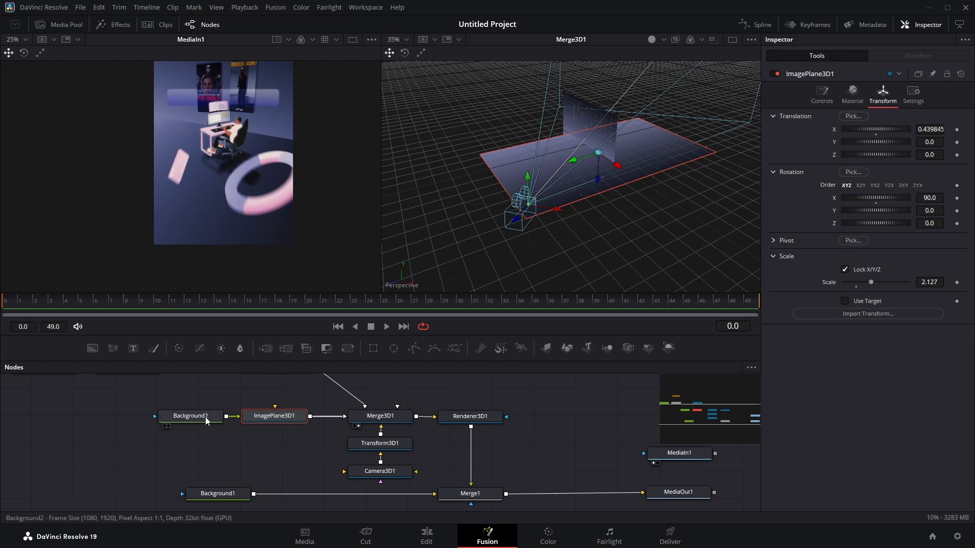
click(190, 416)
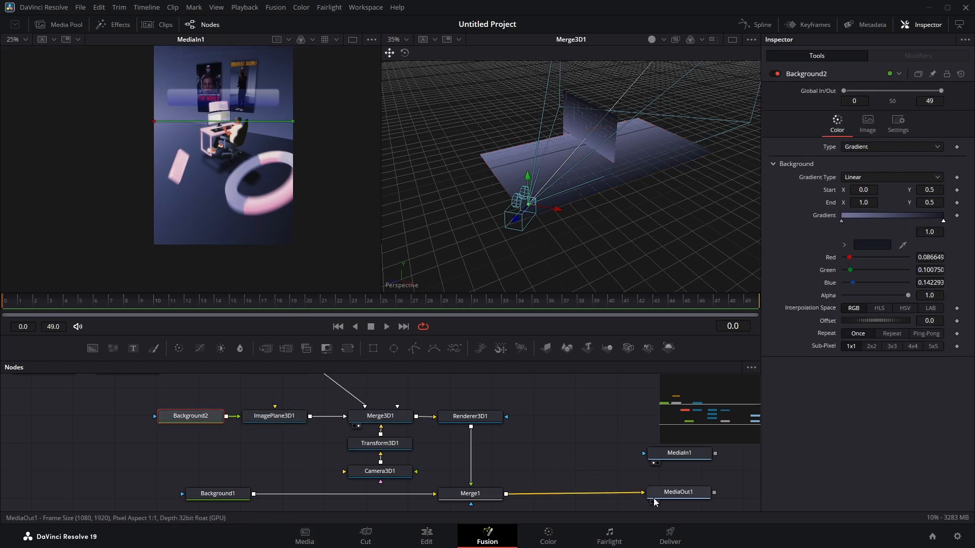
key(1)
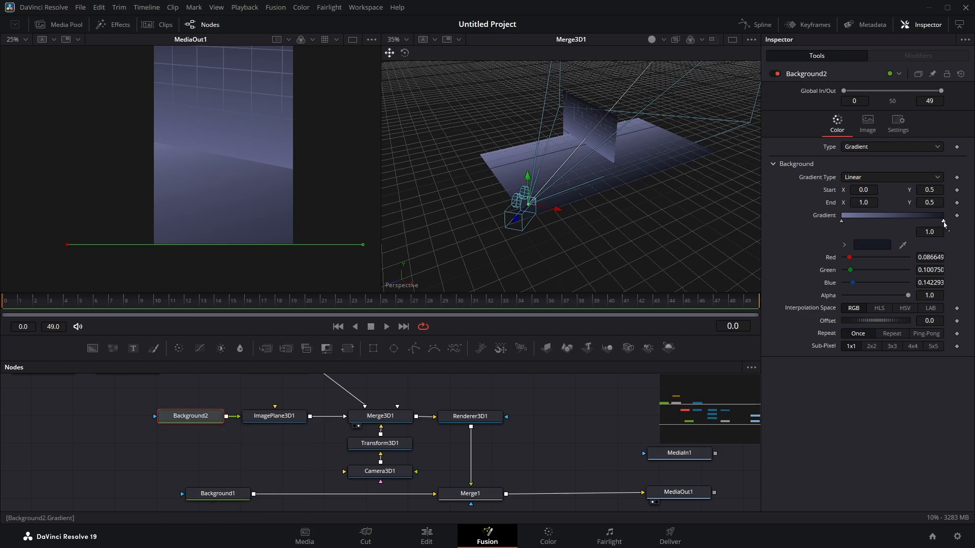
click(944, 222)
drag(945, 223, 907, 224)
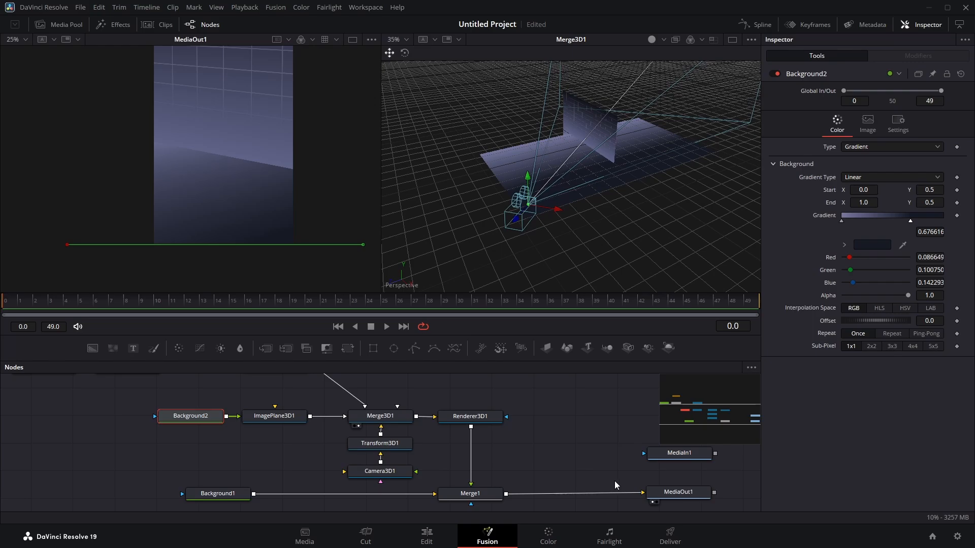
Compare MediaOut1 with the reference clip again and move the dark stop of Background3's gradient to about 0.851
click(652, 463)
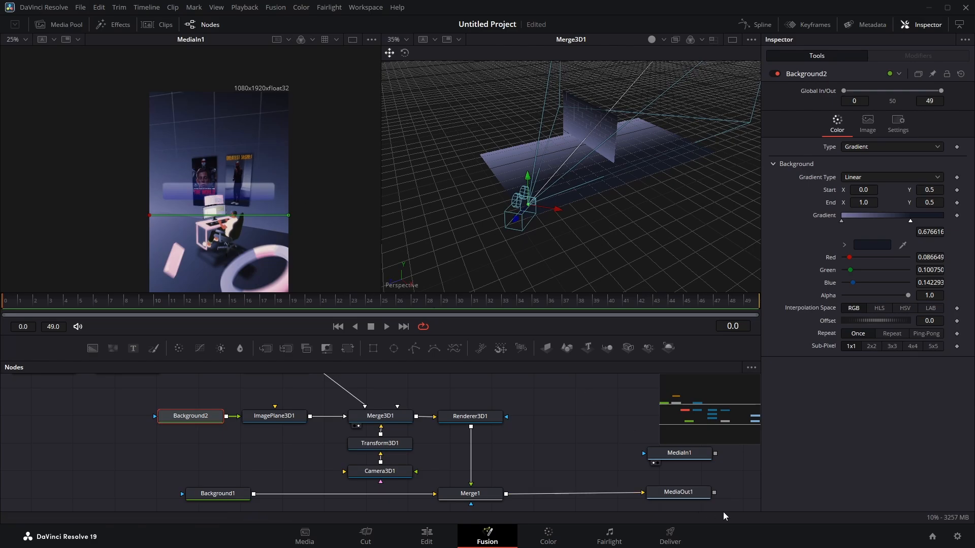
click(653, 502)
drag(258, 383, 399, 483)
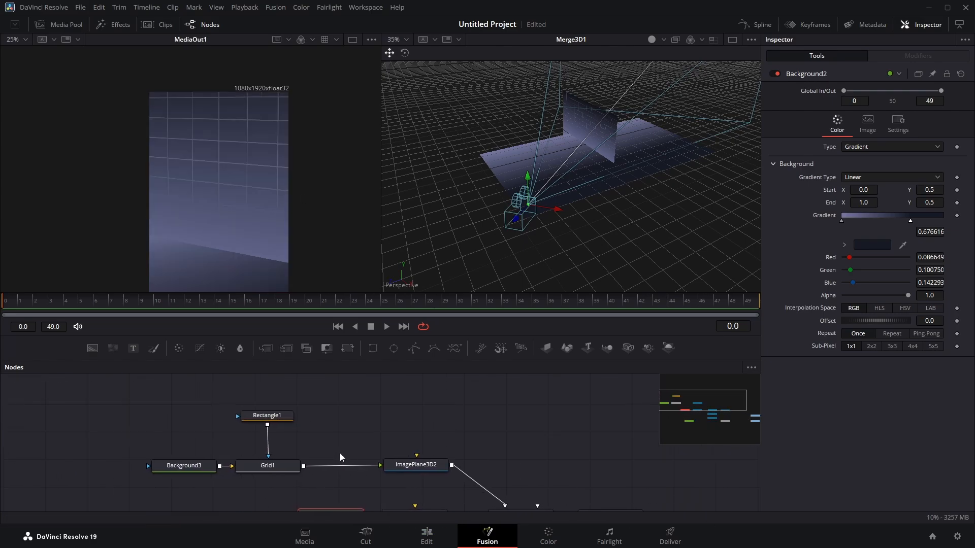
click(186, 465)
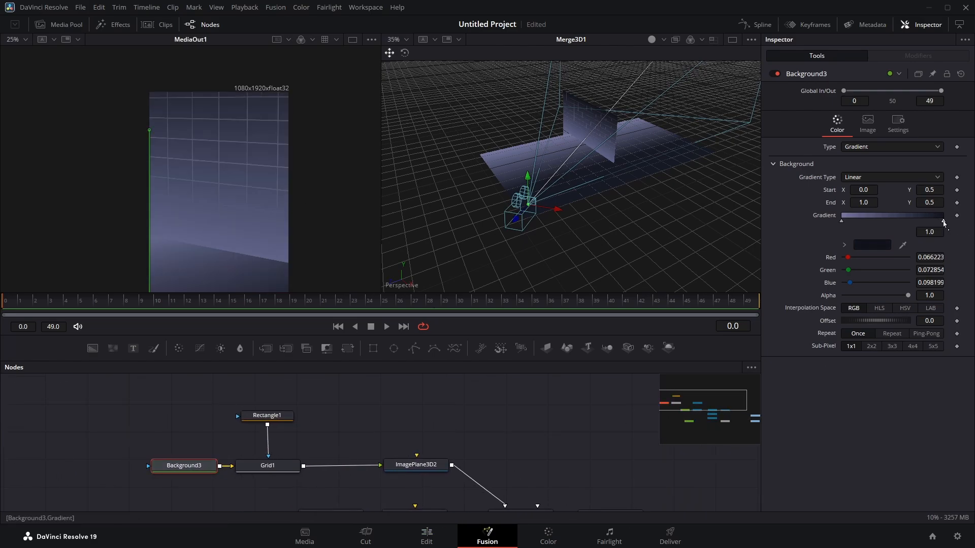
drag(944, 222, 924, 223)
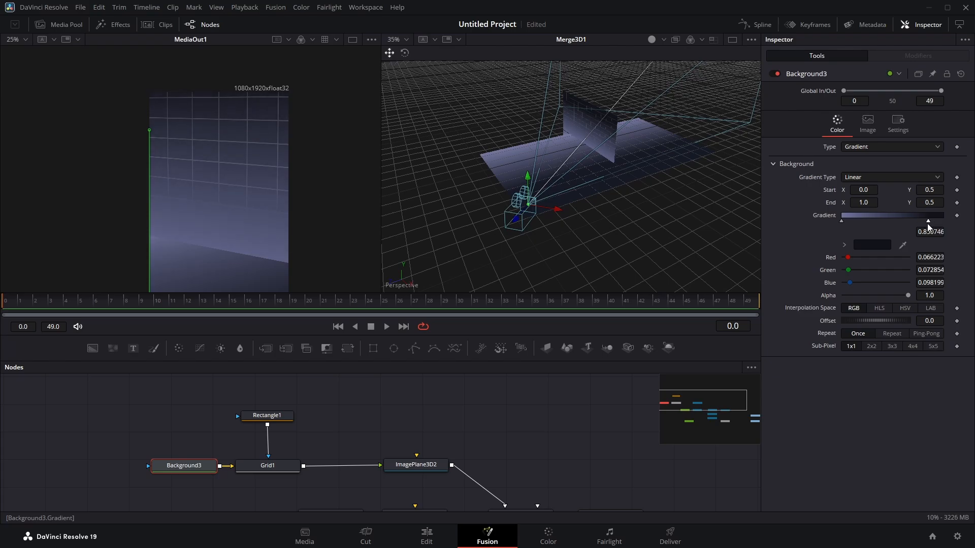
Angle Background3's gradient diagonally, with its start near X 0.044, Y 0.566 and its end near X 0.717, Y 0.238
scroll(227, 154, down, 2)
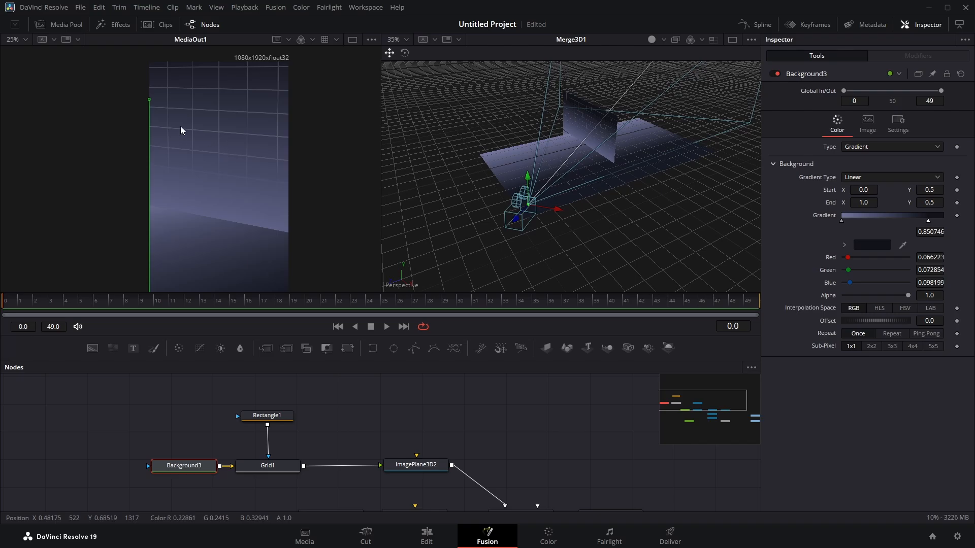
drag(150, 101, 268, 159)
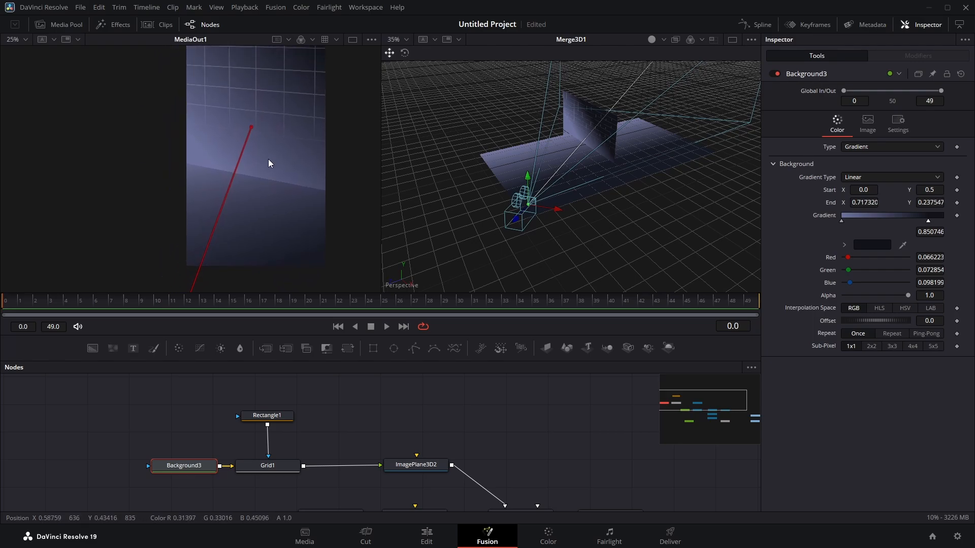
drag(198, 257, 209, 211)
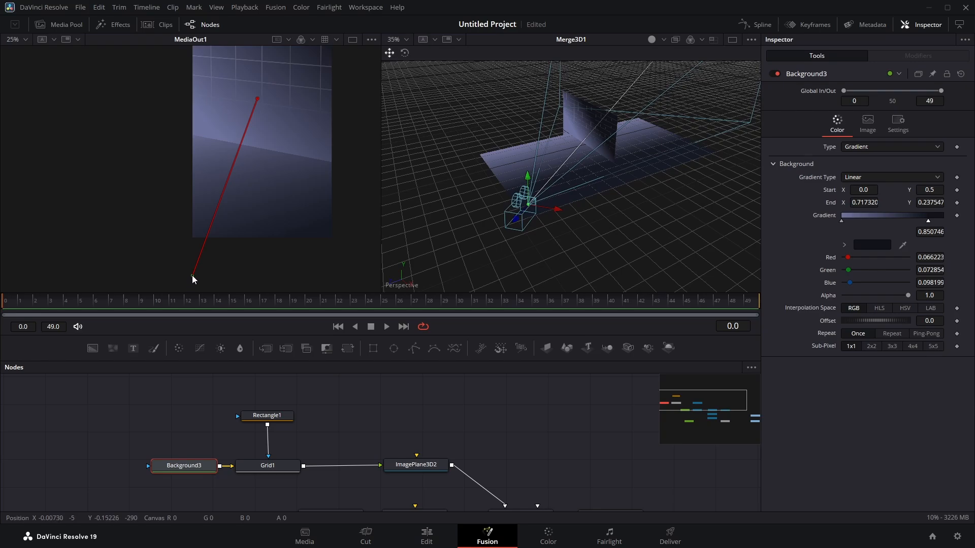
drag(192, 276, 175, 265)
Display the MediaIn1 reference, open the Media Pool and scrub the clip to frame 33 and back to frame 6
scroll(627, 450, down, 3)
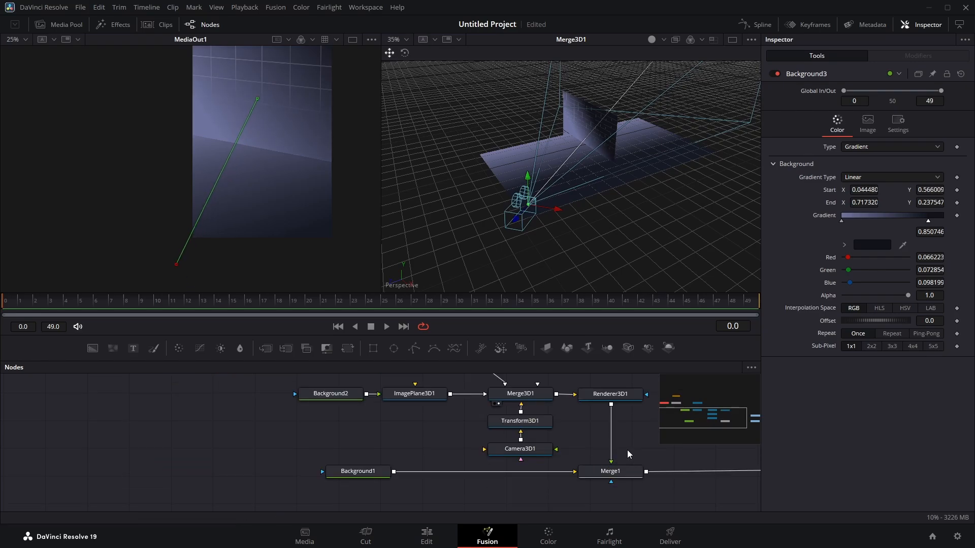
drag(626, 449, 402, 502)
click(556, 492)
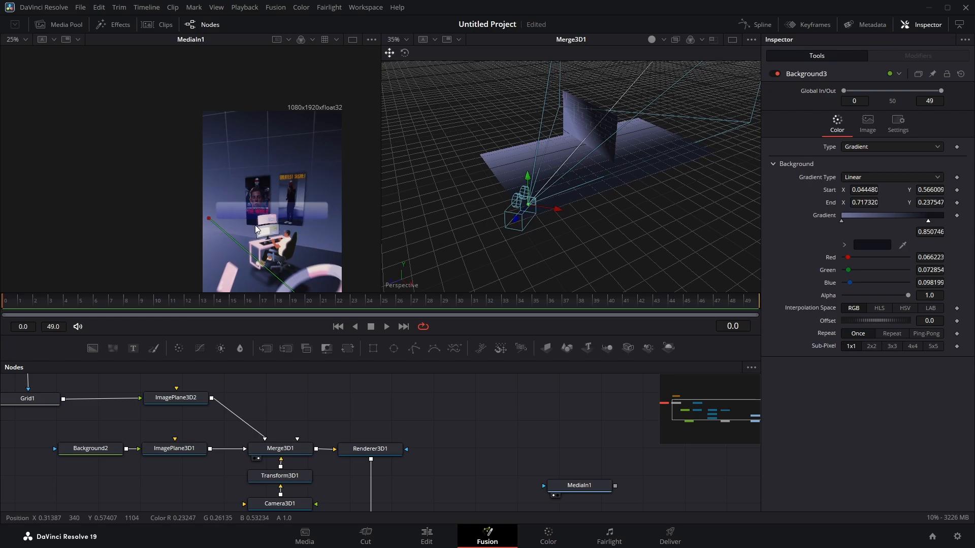
scroll(512, 399, down, 3)
scroll(439, 433, up, 2)
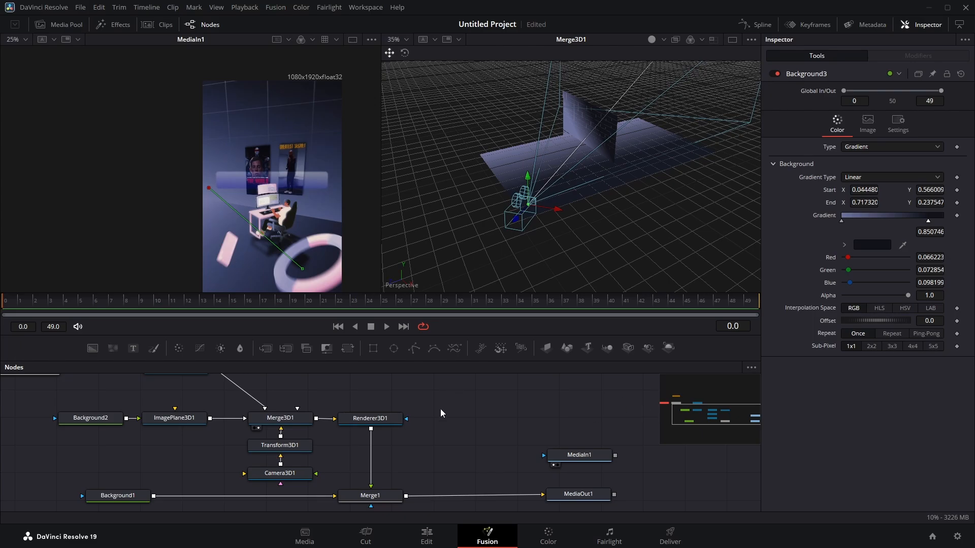
click(59, 24)
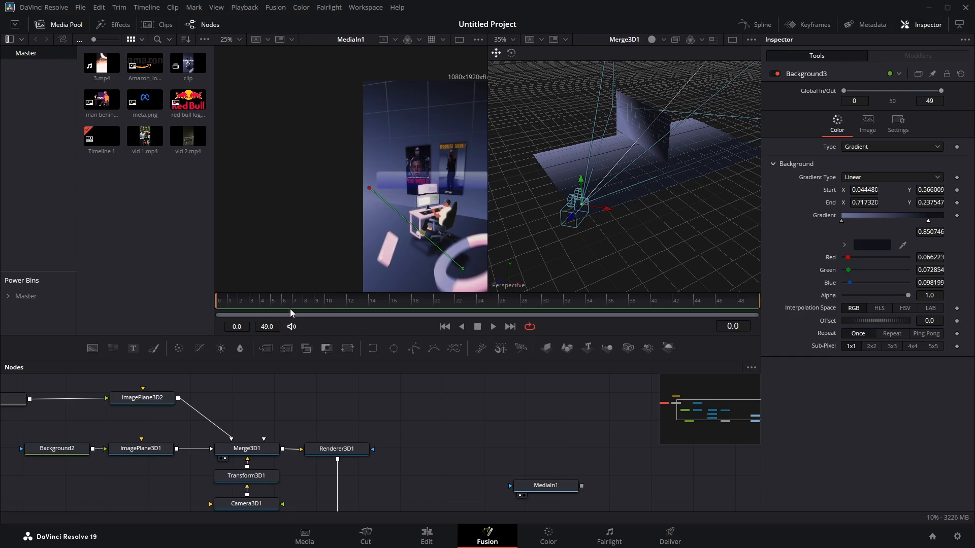
drag(325, 302, 576, 308)
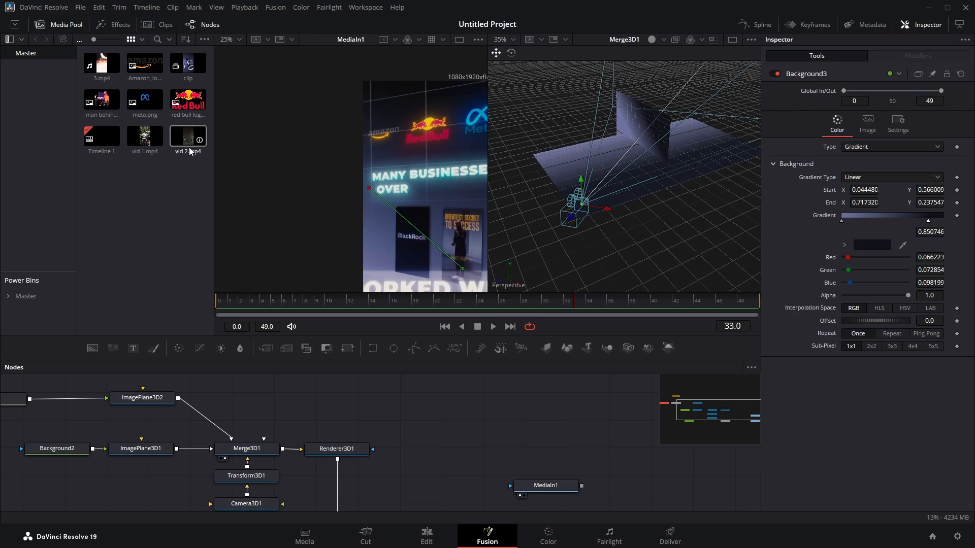
drag(342, 300, 282, 307)
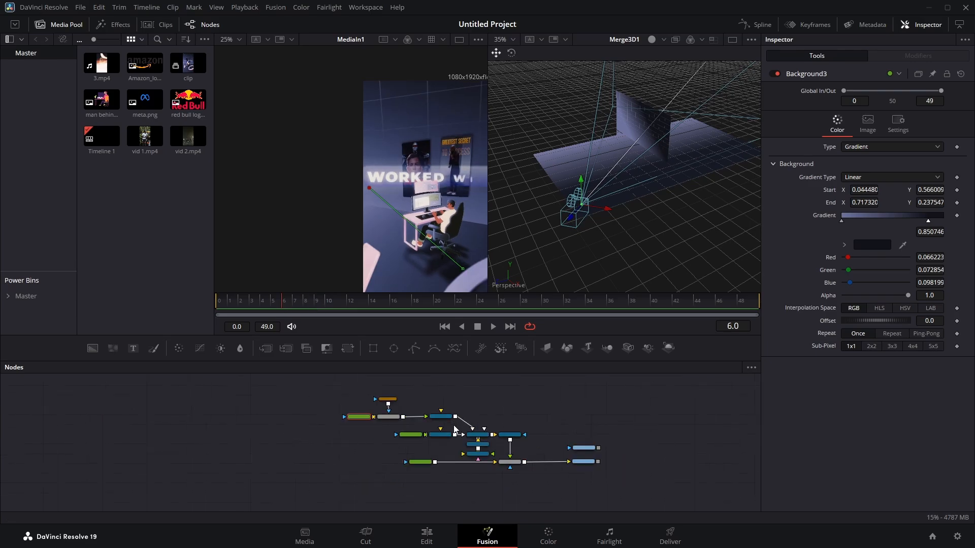
Detach the wall and floor node branches from Merge3D1 and move them aside to make room
scroll(454, 429, up, 2)
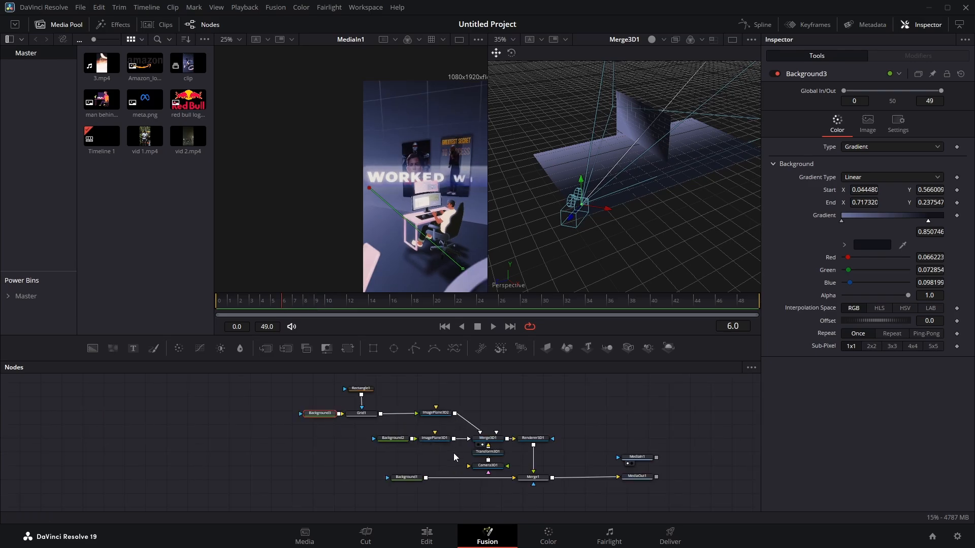
drag(455, 457, 282, 396)
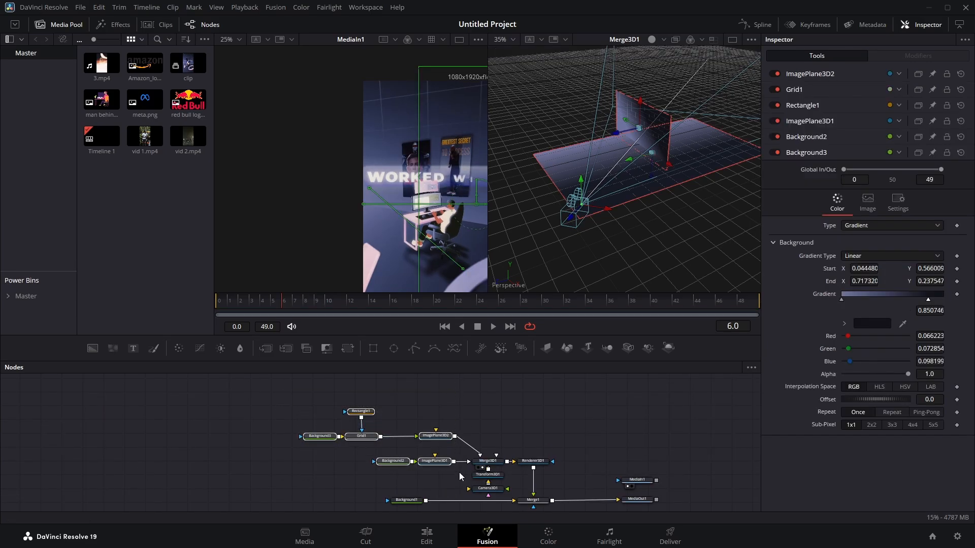
drag(444, 466, 327, 463)
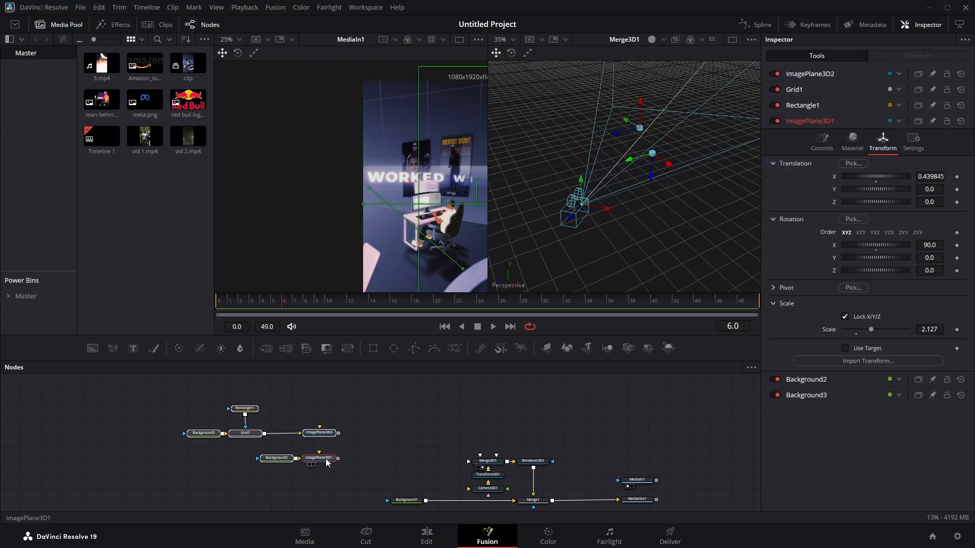
Add a Merge 3D node that combines ImagePlane3D1 and ImagePlane3D2, feed it into Merge3D1 and line it up with the floor branch
click(608, 348)
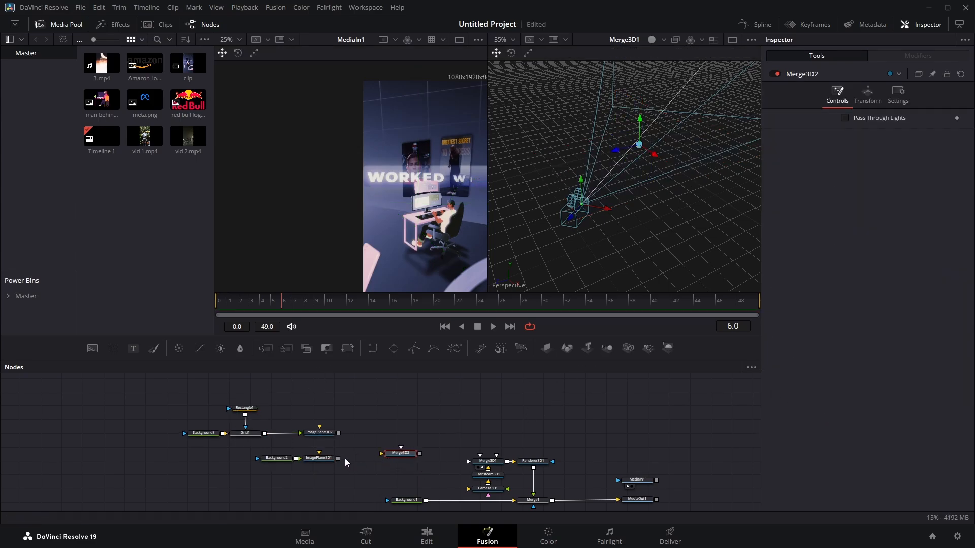
drag(338, 458, 386, 454)
drag(339, 433, 481, 464)
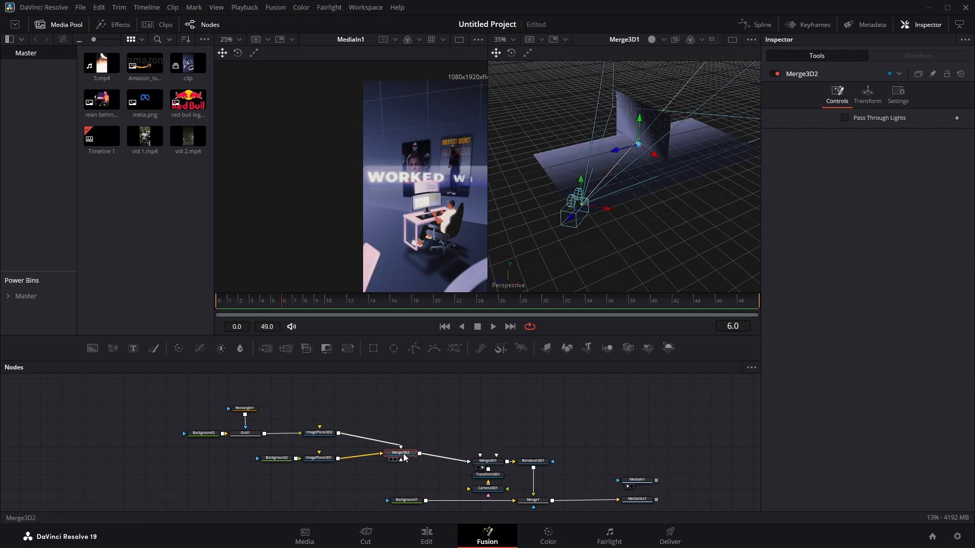
drag(405, 458, 382, 463)
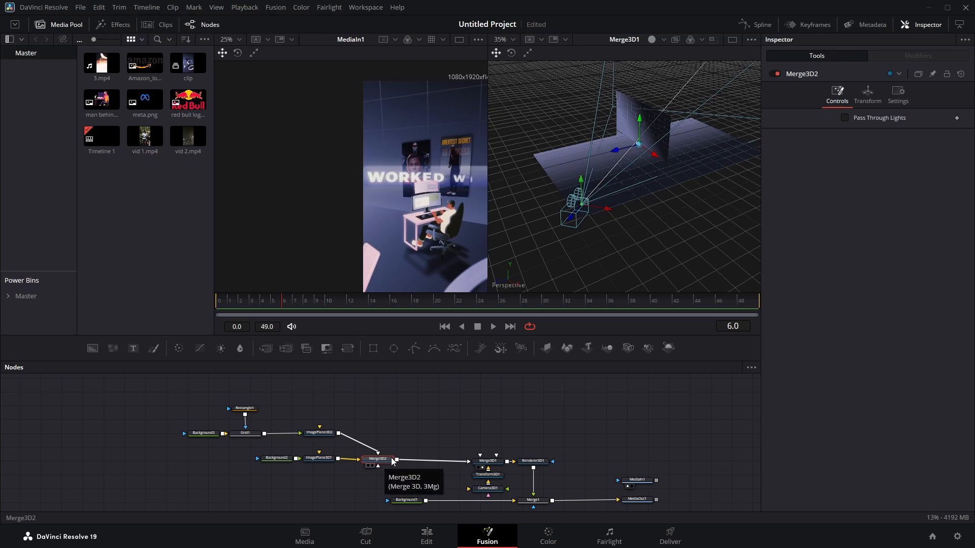
Rename the new Merge 3D node as BG
key(F2)
text(BG)
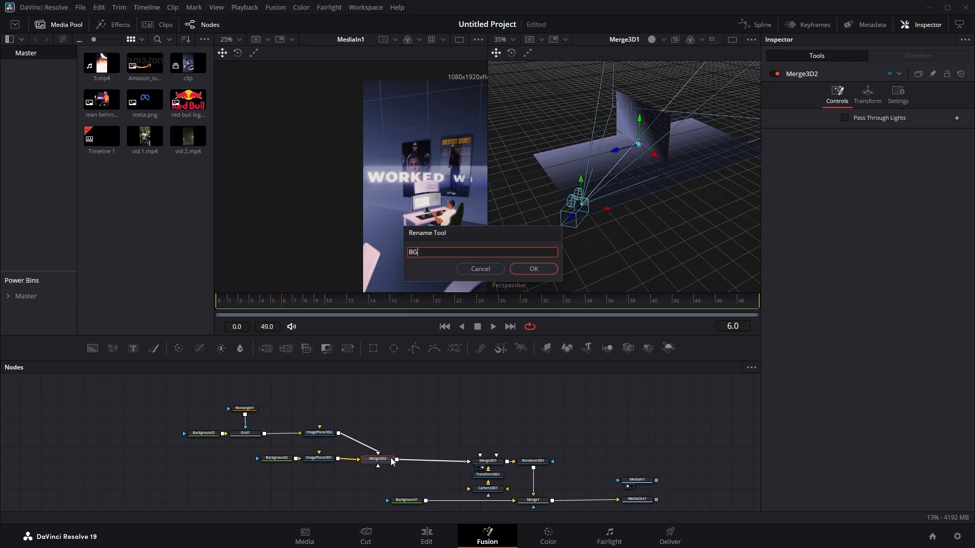
key(Return)
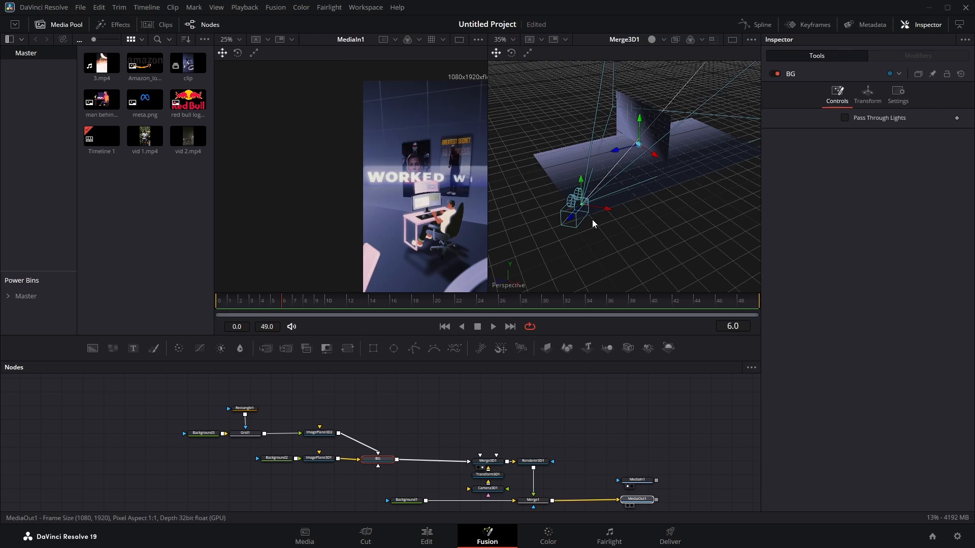
Show MediaOut1 beside the reference and set Grid1 to 7 row cells and 8 column cells
click(631, 506)
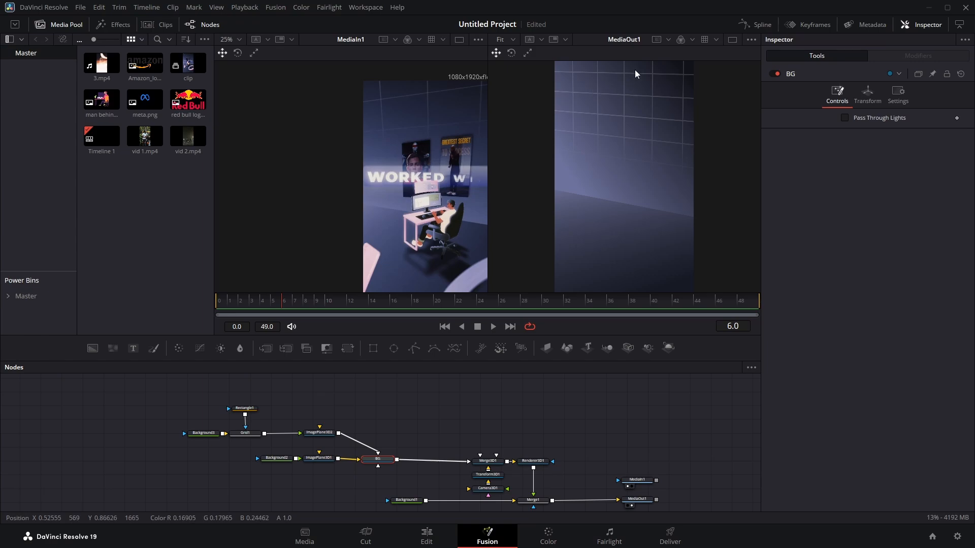
click(244, 435)
click(857, 94)
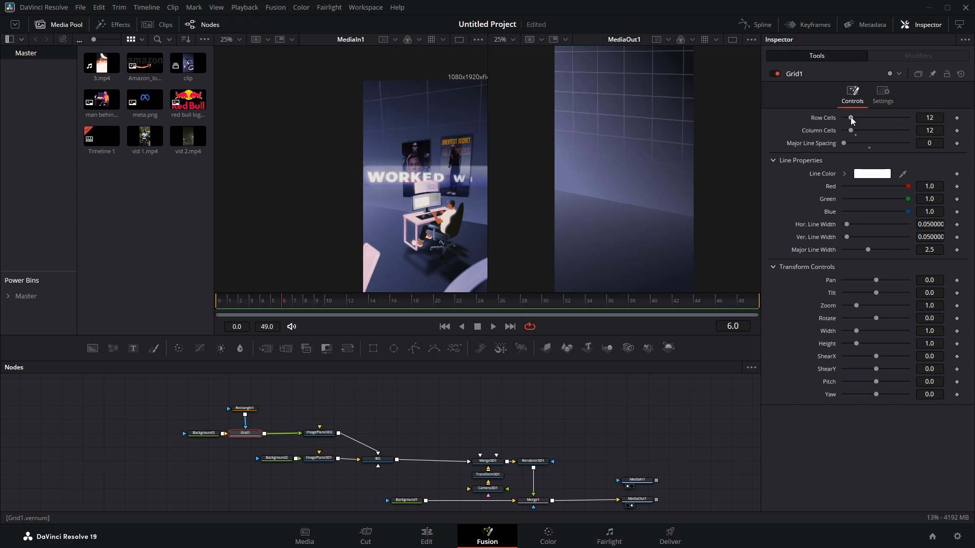
drag(849, 118, 847, 118)
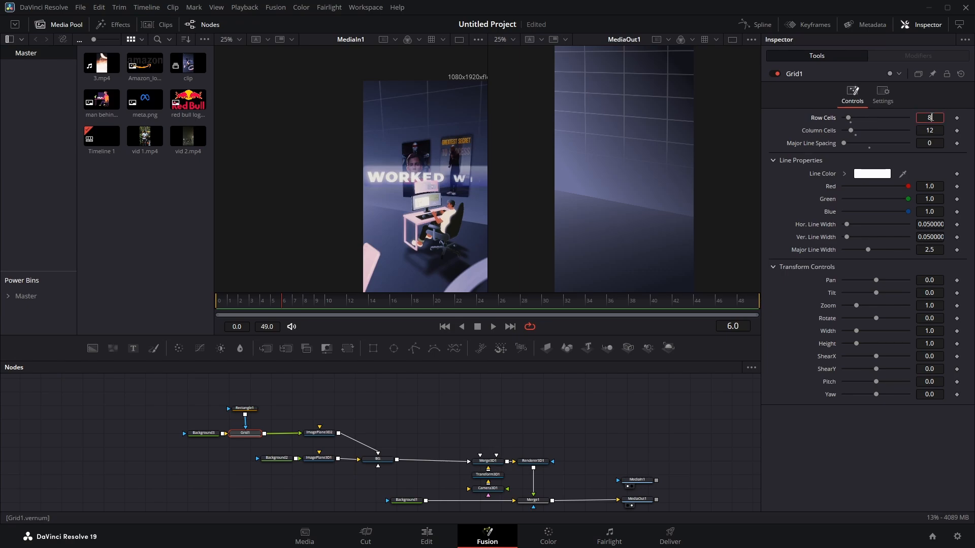
key(Tab)
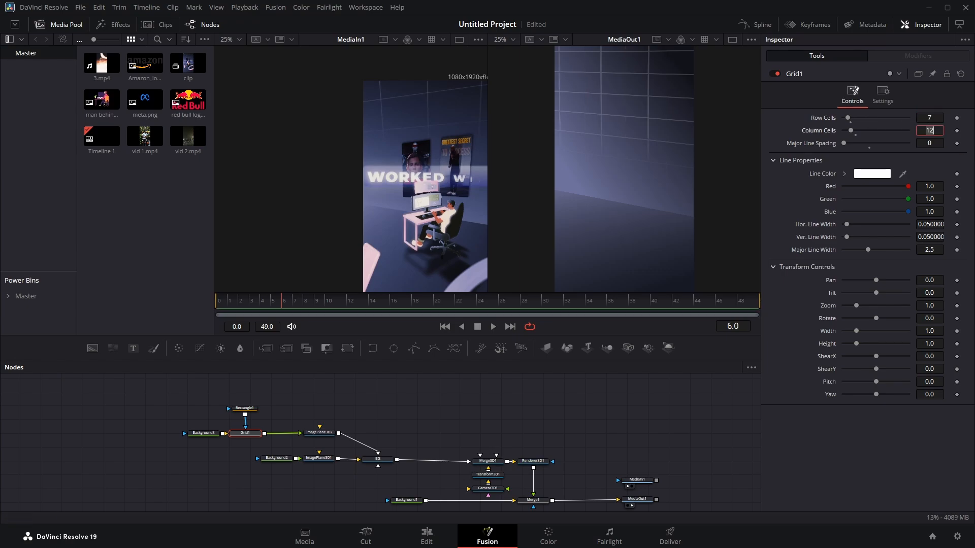
click(852, 132)
drag(852, 133, 850, 134)
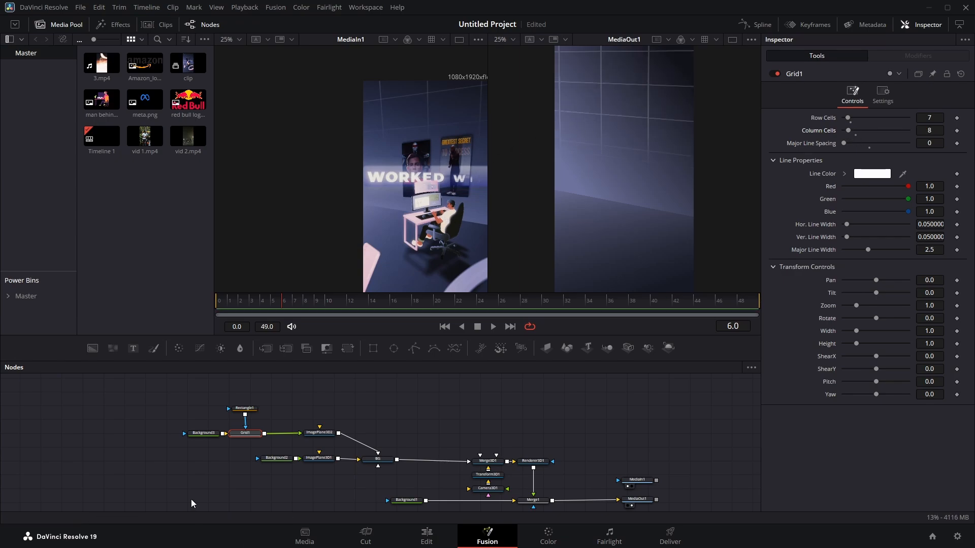
Reposition the Rectangle1 mask farther up the wall grid, with its center X at 0.968189
click(245, 409)
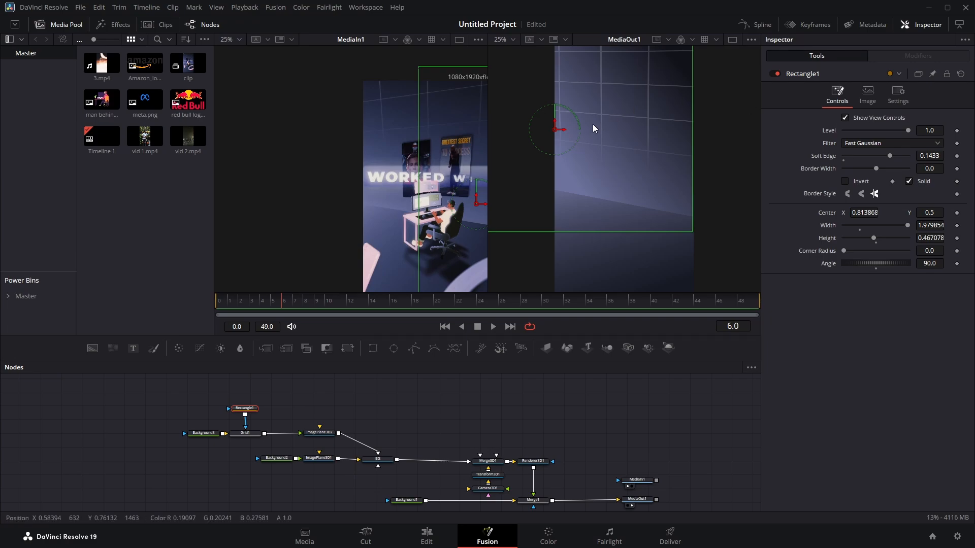
drag(562, 133, 539, 92)
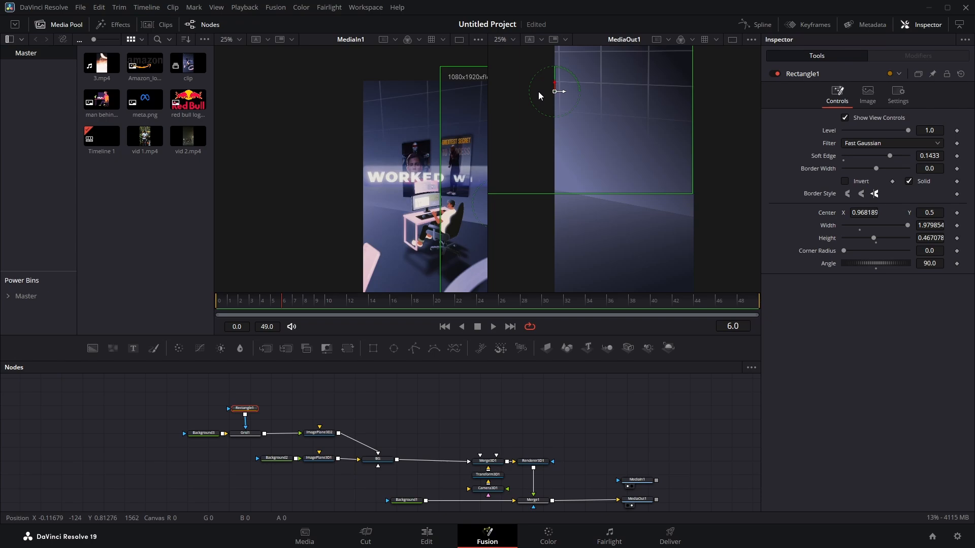
click(604, 432)
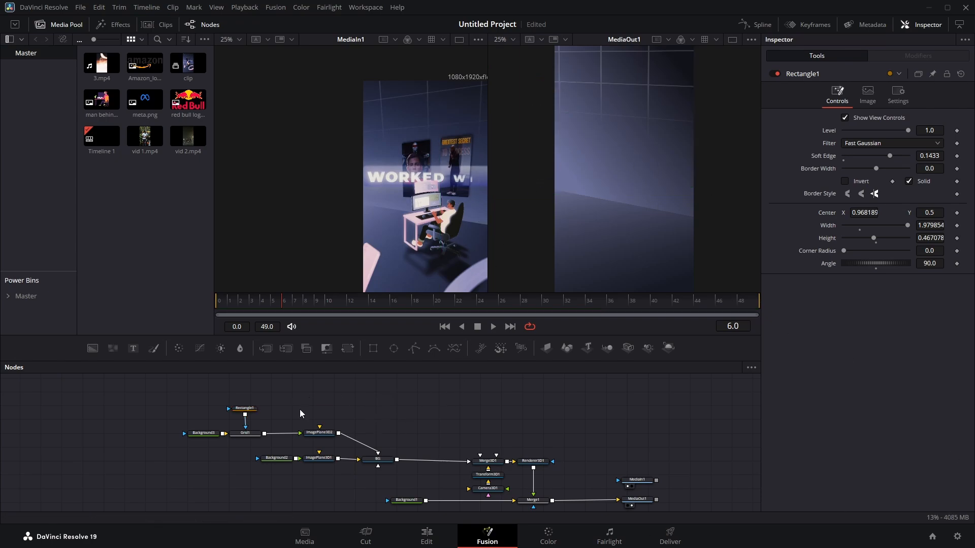
Move the BG branch aside and bring in man behind pc.png through an Image Plane 3D and a Merge 3D between BG and Merge3D1
drag(155, 396, 229, 467)
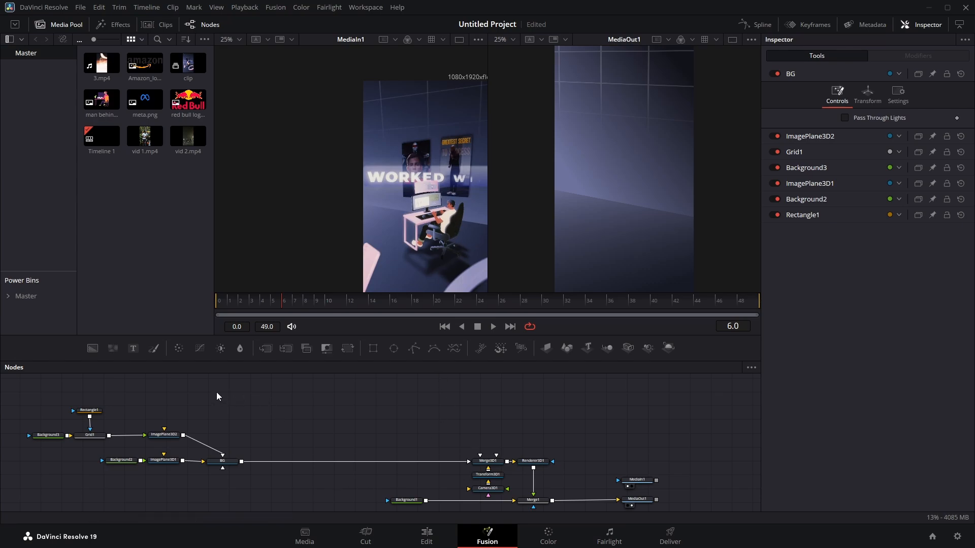
drag(101, 101, 304, 410)
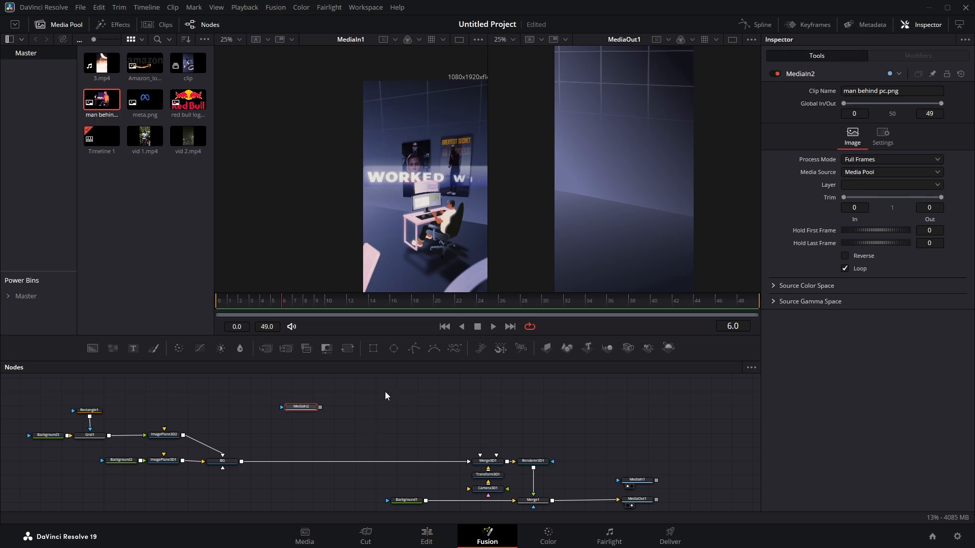
click(546, 348)
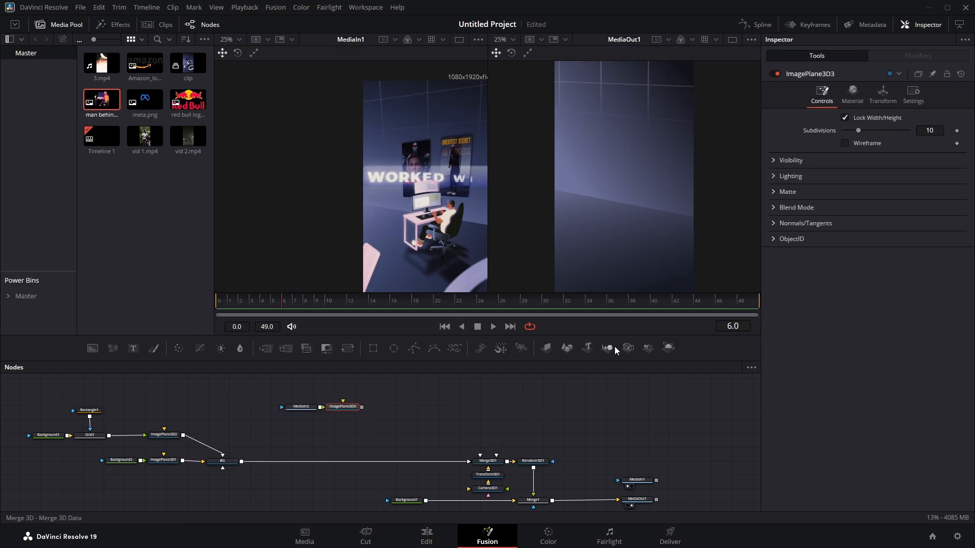
drag(609, 350, 357, 461)
drag(362, 407, 355, 465)
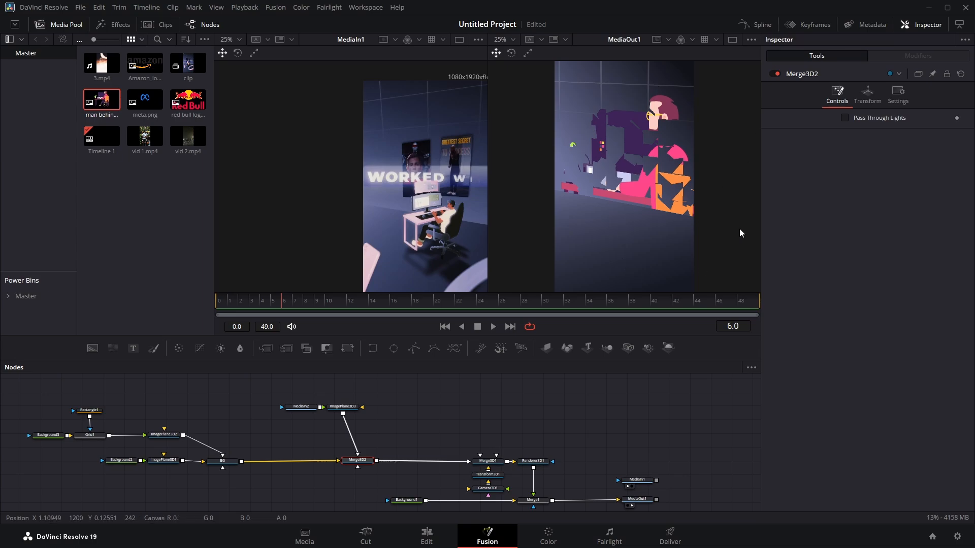
Inspect the Merge3D1 scene in perspective, return MediaIn1 to the viewer and hide the media pool
drag(489, 464, 391, 158)
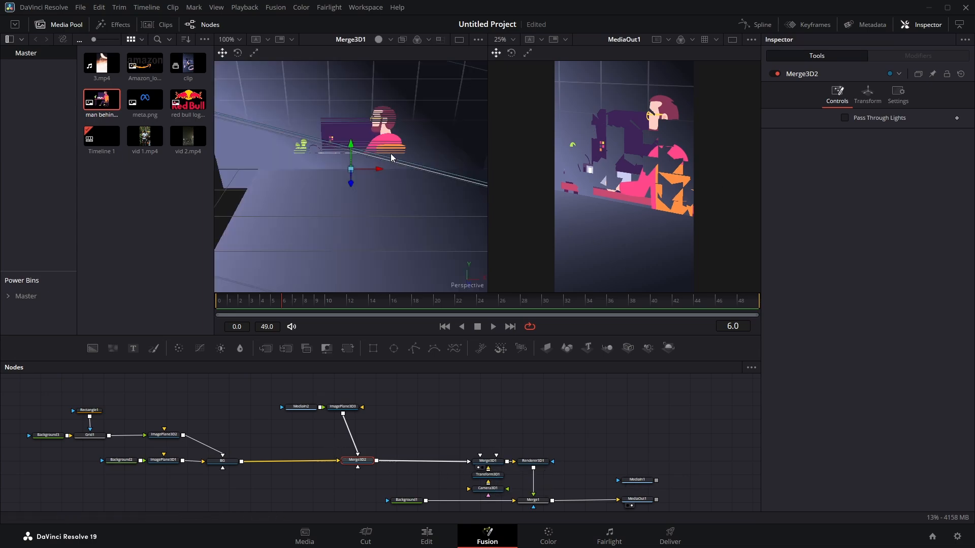
scroll(322, 100, down, 2)
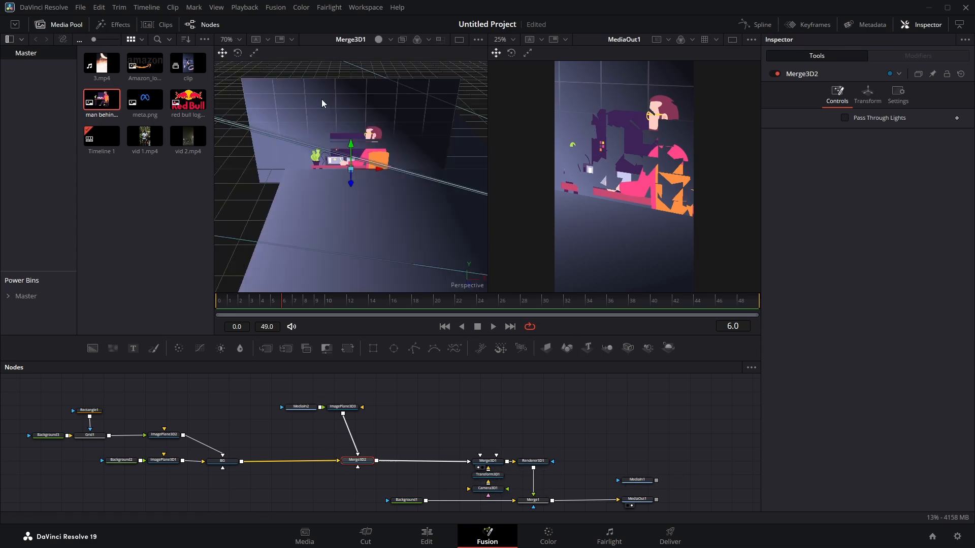
drag(406, 192, 318, 186)
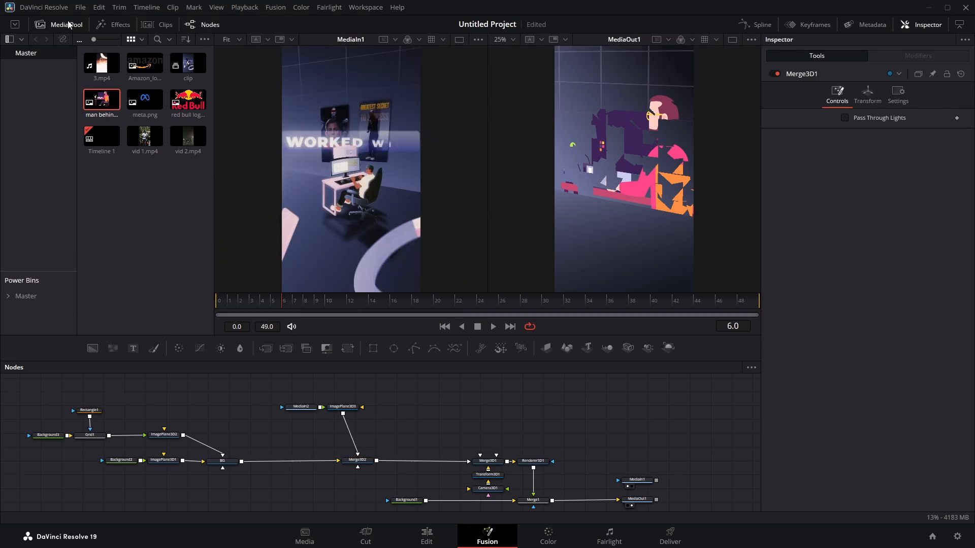
click(69, 24)
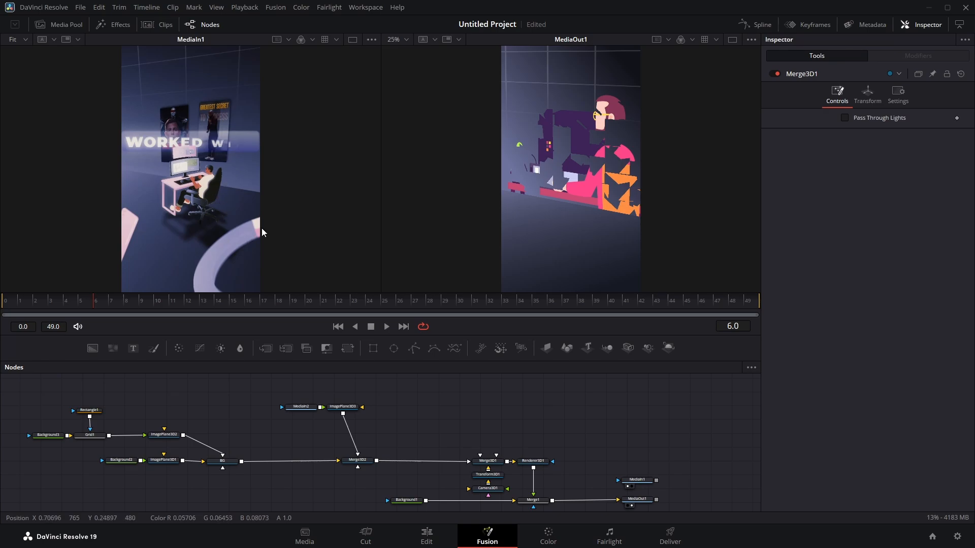
Translate ImagePlane3D3 to X 0.095, Y 0.278, Z 0.17 and scale it to 0.211
click(341, 409)
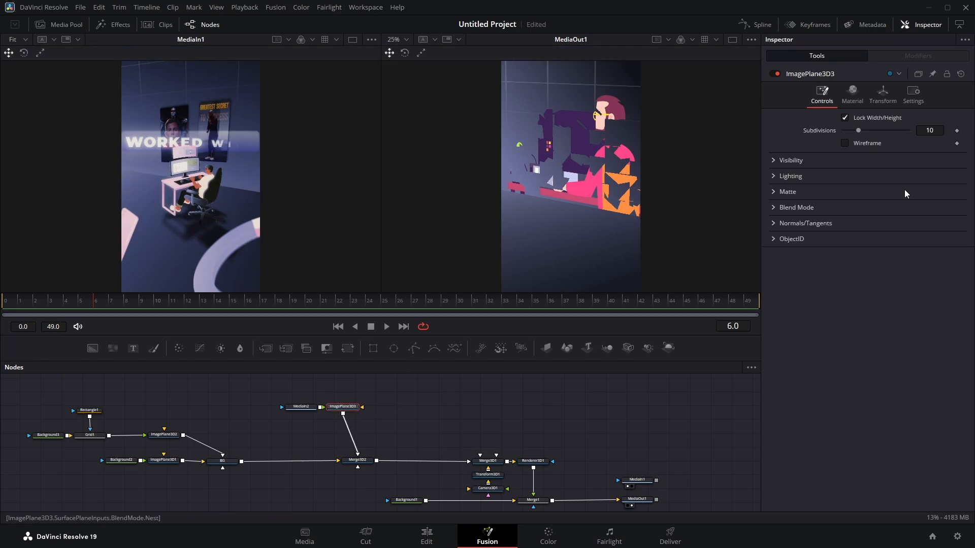
click(892, 94)
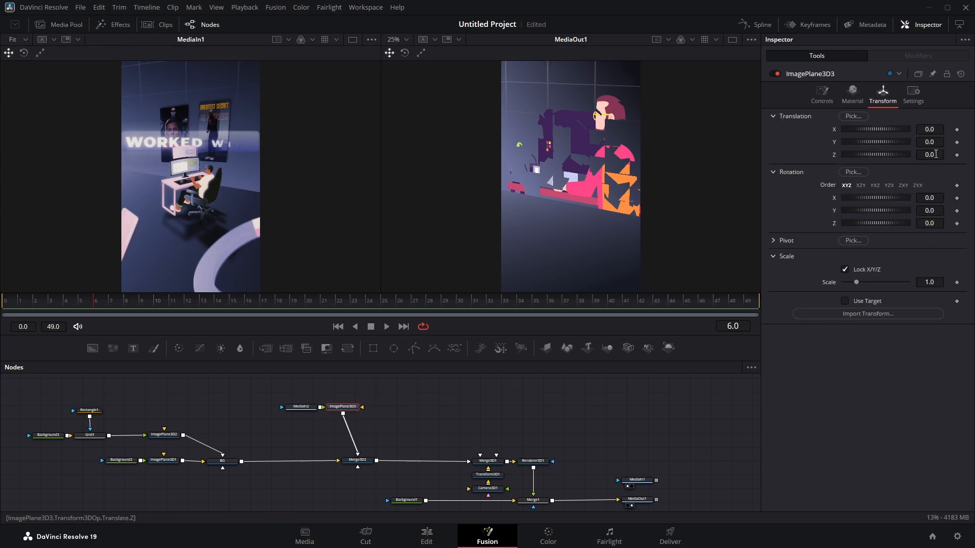
mouse_move(936, 154)
mouse_down()
mouse_move(952, 154)
mouse_move(925, 129)
mouse_move(930, 142)
mouse_up()
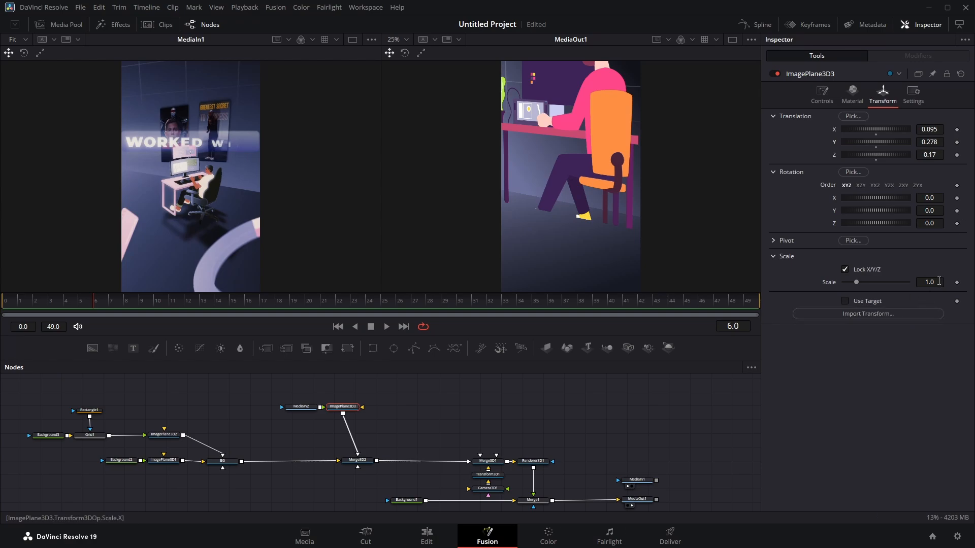
drag(938, 281, 539, 282)
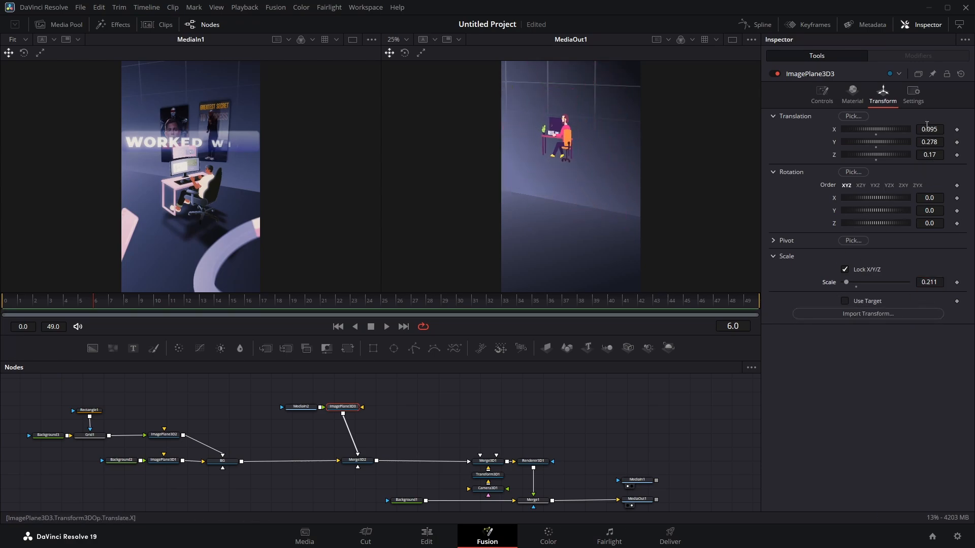
Rotate ImagePlane3D3 to 55.8 on Y and place it on the floor at X 0.687, Y 0.181, Z 0.71
drag(930, 142, 965, 129)
mouse_move(930, 210)
mouse_down()
mouse_move(974, 211)
mouse_move(928, 211)
mouse_up()
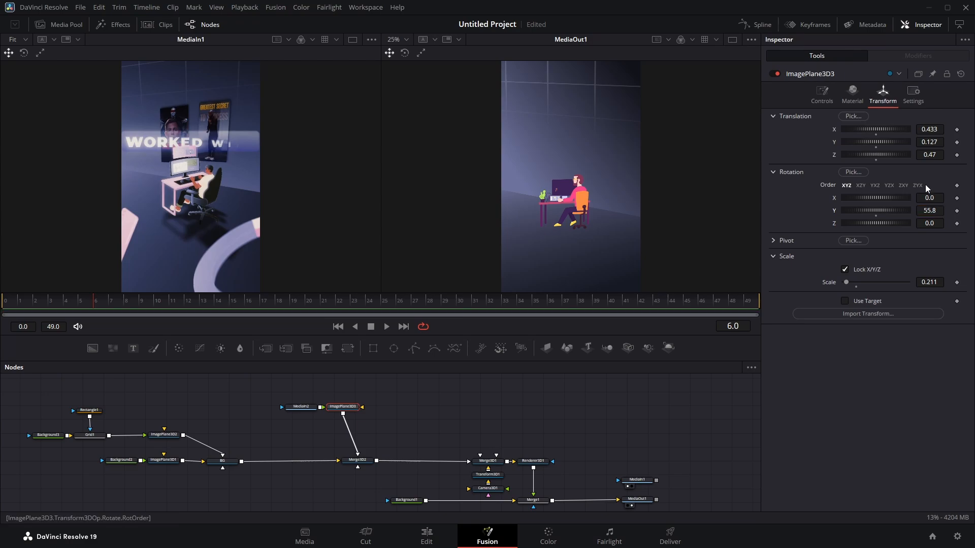
drag(928, 155, 941, 155)
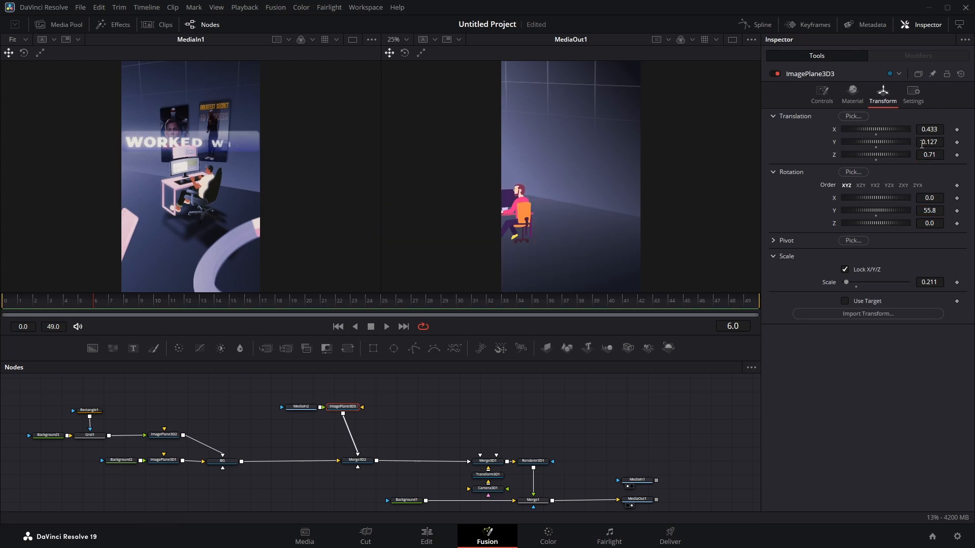
drag(928, 129, 943, 129)
drag(928, 142, 943, 141)
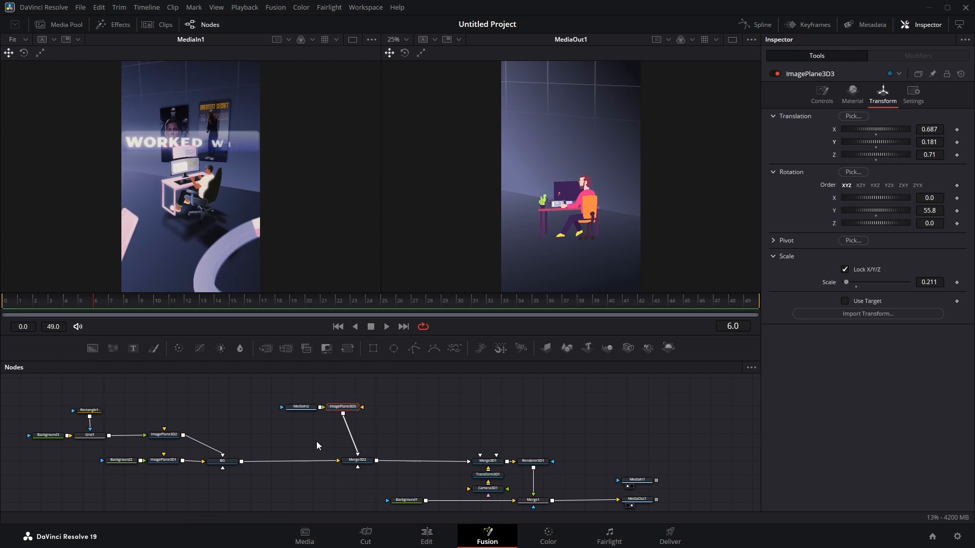
Duplicate MediaIn2 and ImagePlane3D3 above the originals and feed the copied image plane into Merge3D2
drag(267, 390, 367, 416)
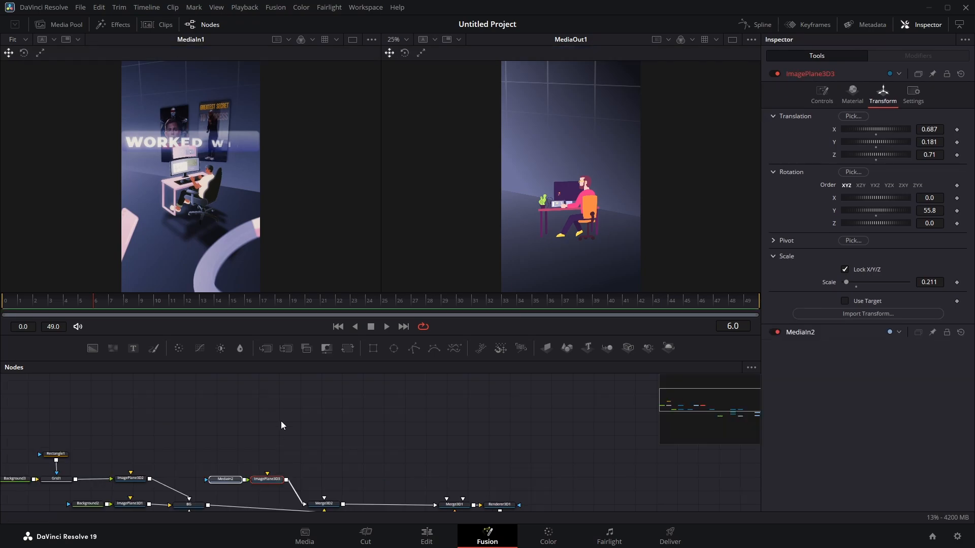
key(ctrl+v)
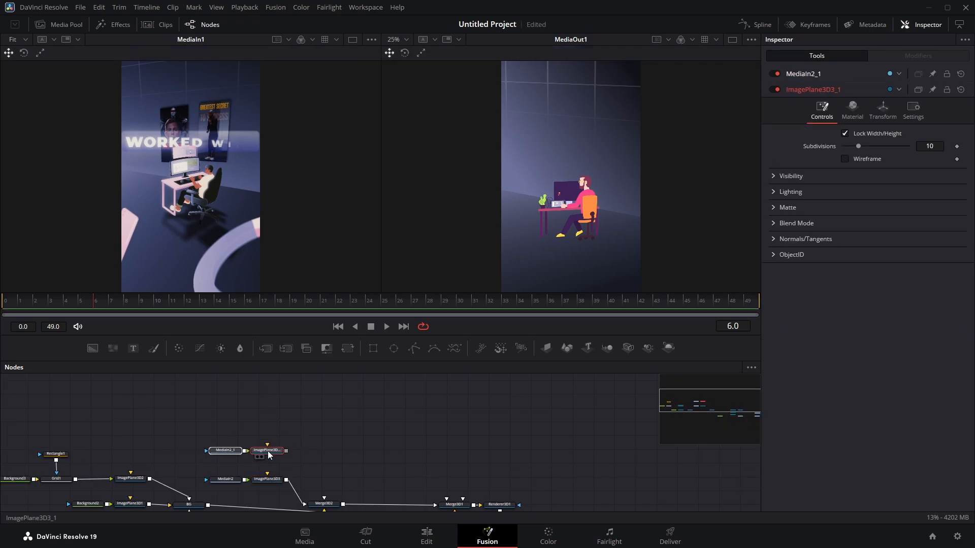
drag(286, 451, 331, 510)
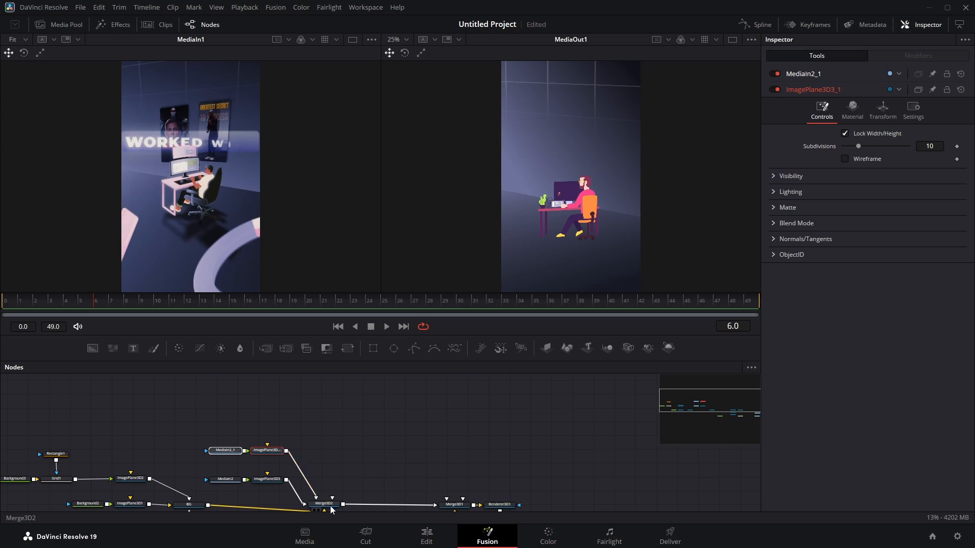
Lay the copied image plane flat with X rotation 90 and translate it to X 0.705, Y 0.113
click(272, 452)
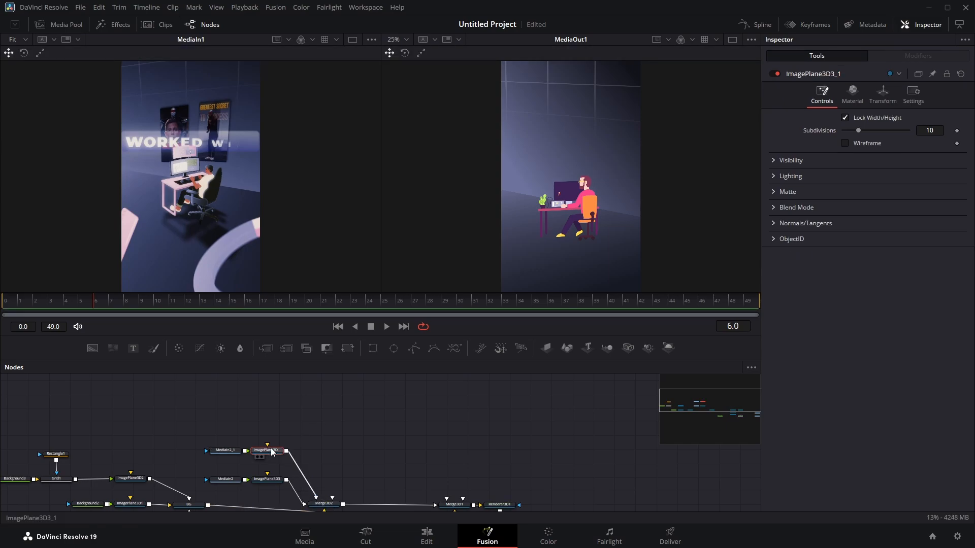
click(883, 96)
click(934, 198)
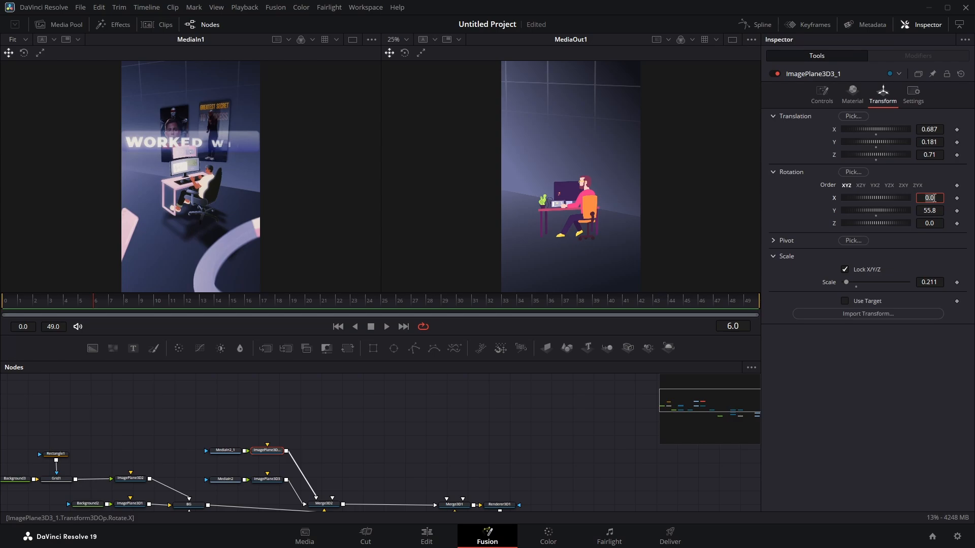
key(Tab)
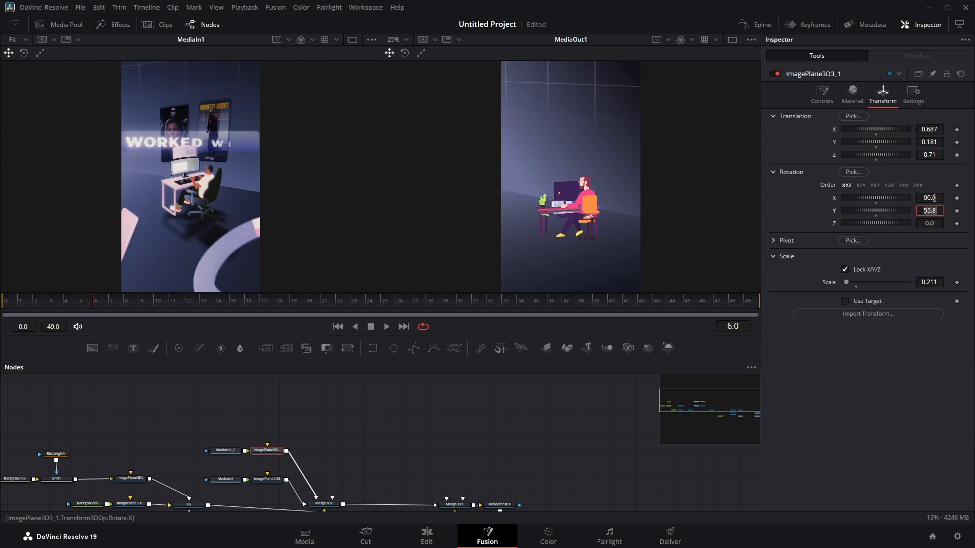
mouse_move(933, 142)
mouse_down()
mouse_move(894, 141)
mouse_move(930, 130)
mouse_move(936, 142)
mouse_up()
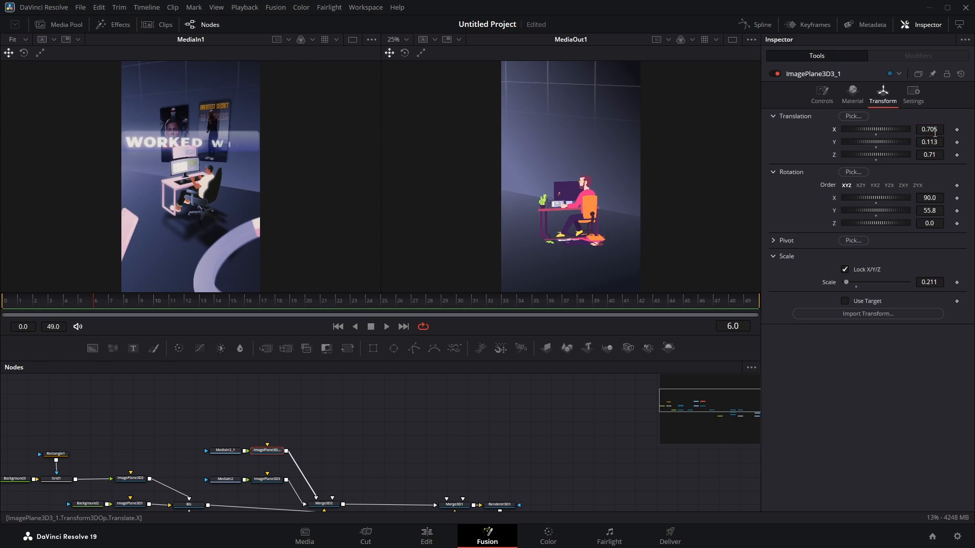
Unlock the copied plane's scale, set its Y scale to 0.404 and translate it to X 0.715, Y 0.096
click(844, 269)
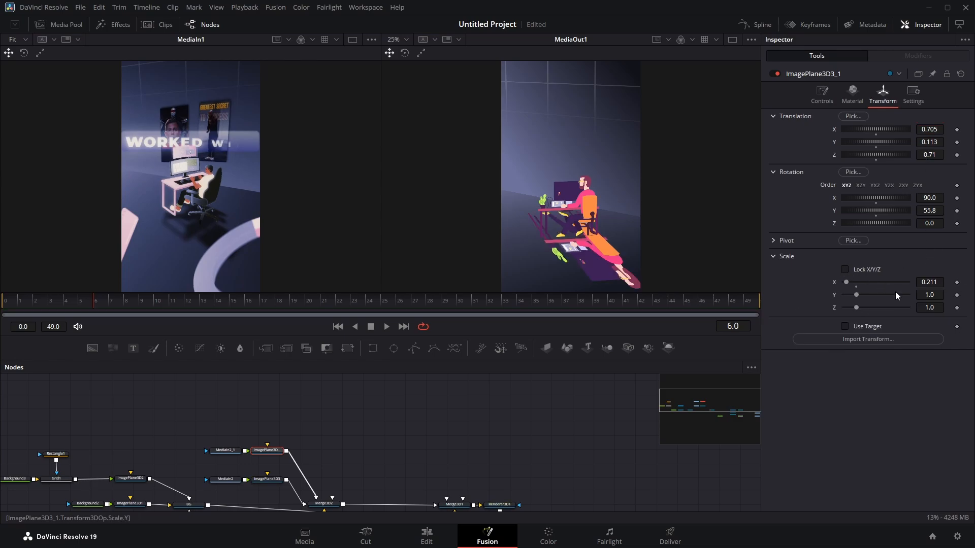
drag(929, 294, 904, 295)
drag(931, 142, 932, 129)
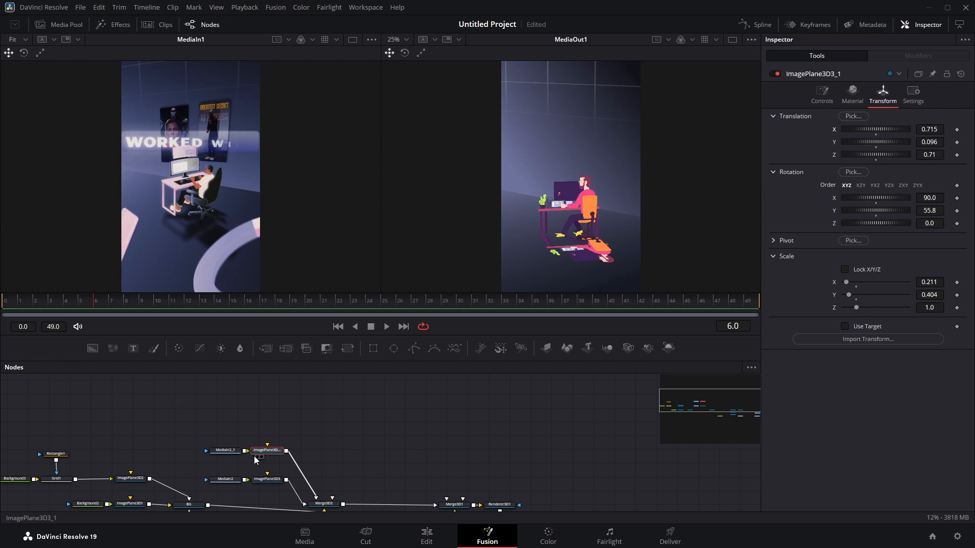
Insert a Color Generator between MediaIn2_1 and the copied image plane
drag(233, 456, 181, 450)
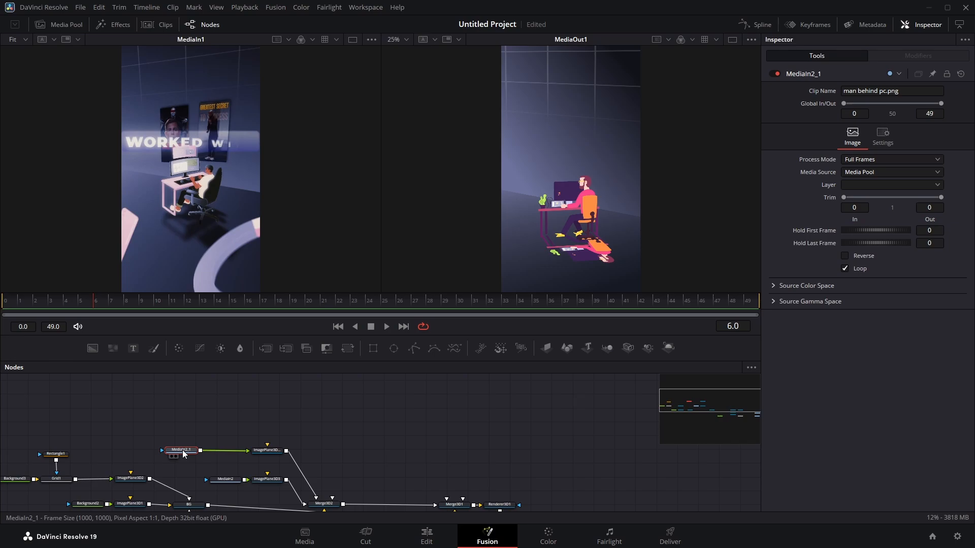
key(shift+space)
text(trans)
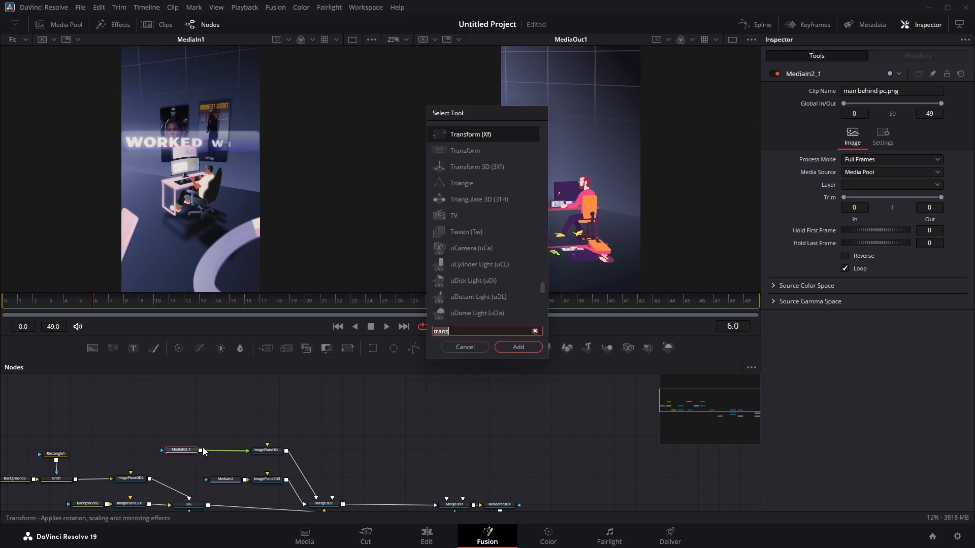
key(BackSpace)
key(BackSpace)
key(BackSpace)
key(BackSpace)
key(BackSpace)
text(color)
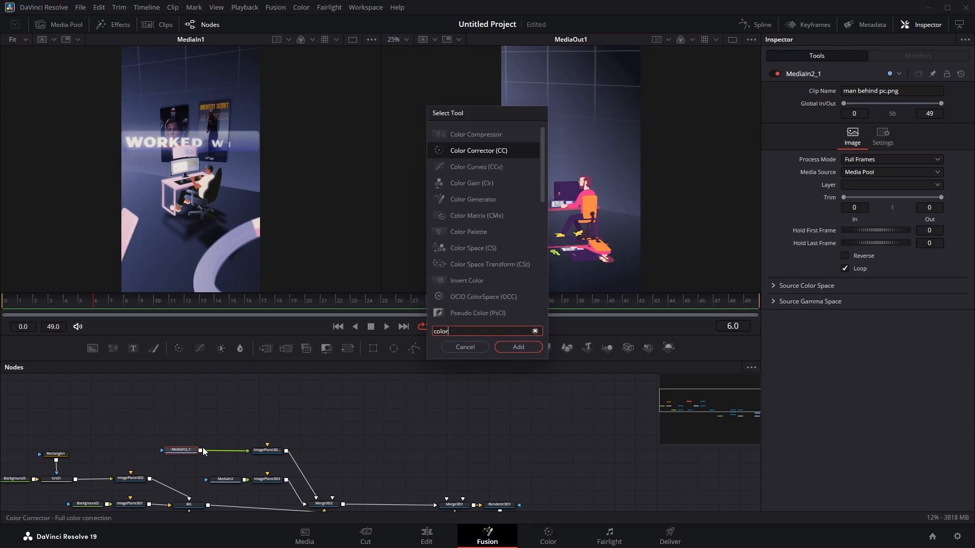
text( g)
key(Down)
key(Return)
Set the Color Generator to black (#000000) and mask it with MediaIn2_1 to form the man's shadow
click(871, 118)
click(368, 196)
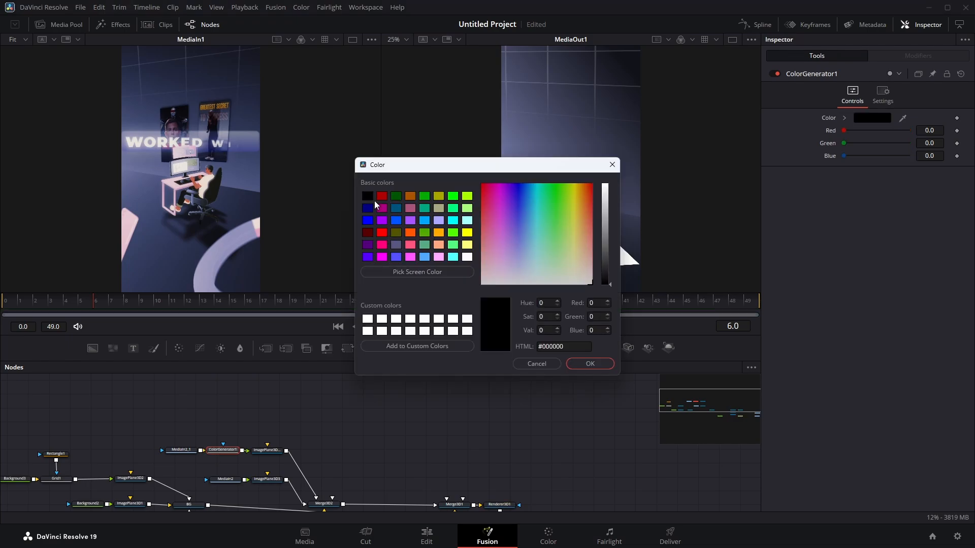
click(590, 364)
drag(185, 451, 227, 448)
click(165, 452)
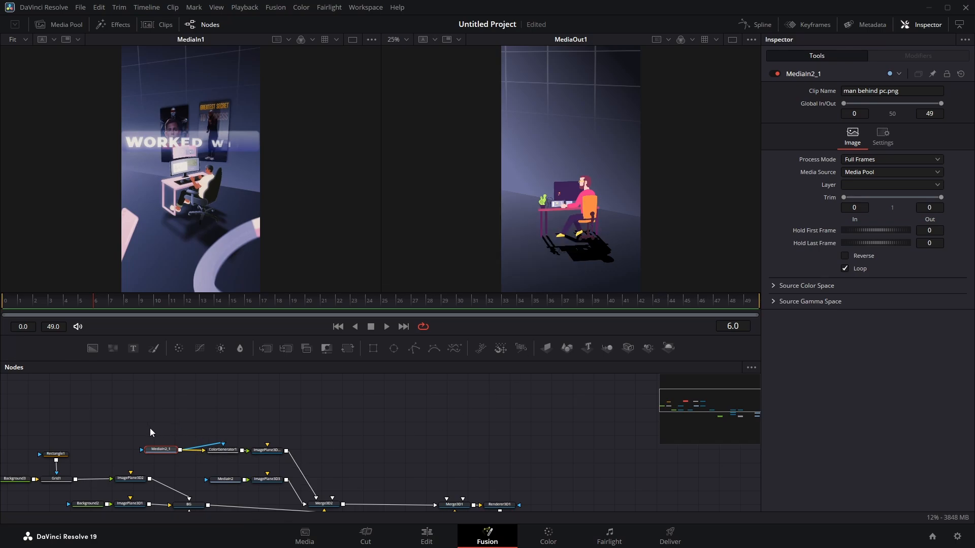
Insert a Blur between the Color Generator and the shadow's image plane, with a blur size of 44.9
drag(149, 428, 216, 419)
click(215, 419)
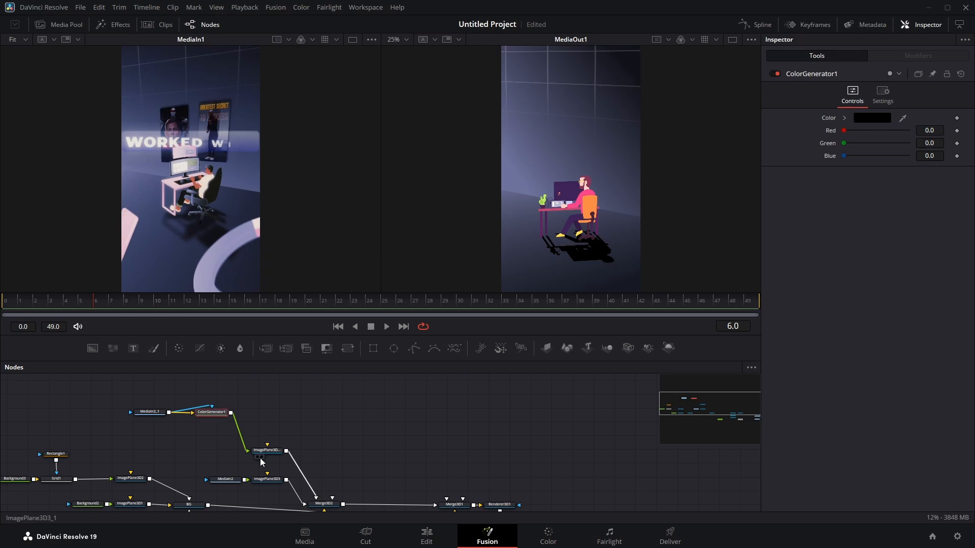
key(shift+space)
text(color g)
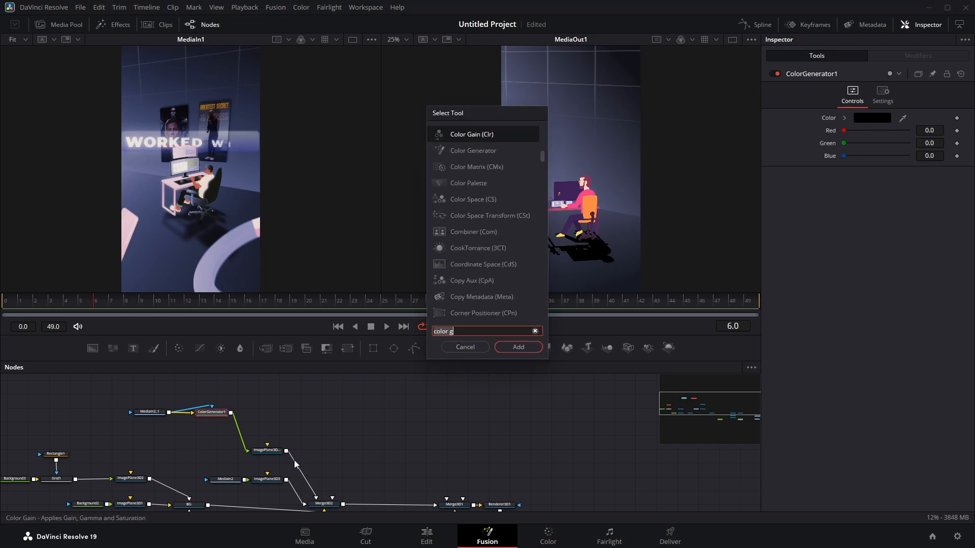
key(ctrl+a)
text(blu)
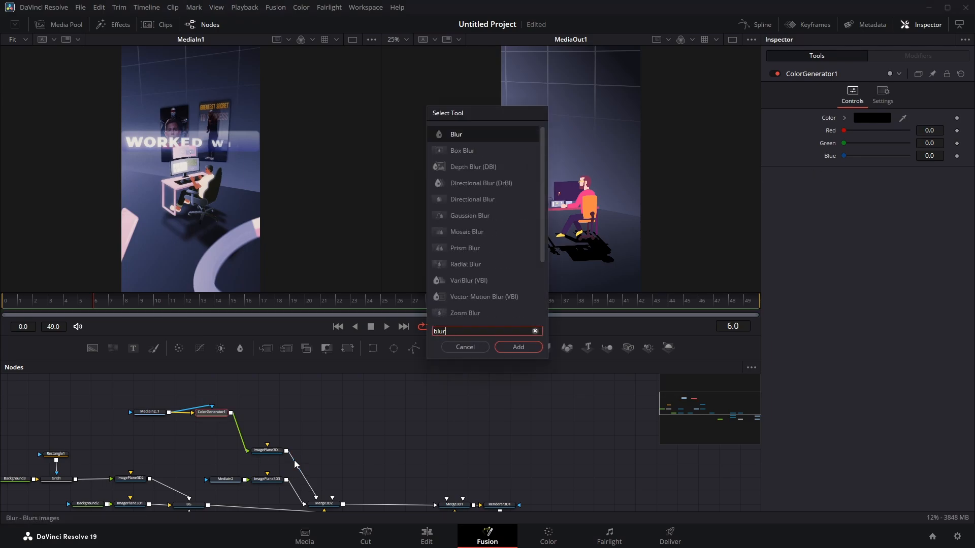
text(r)
key(Return)
drag(844, 156, 864, 157)
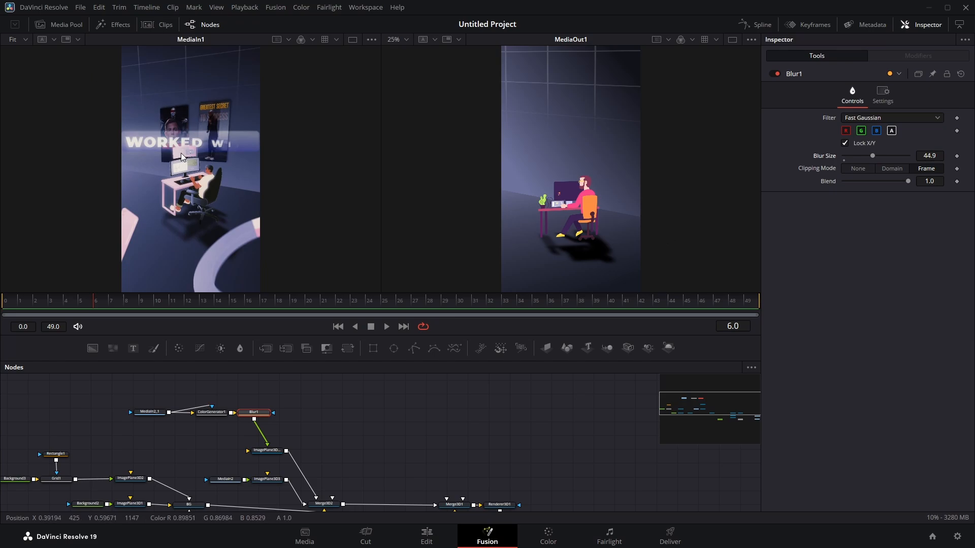
Move the shadow's media, Color Generator and Blur nodes closer to their image plane in the node graph
drag(128, 392, 271, 436)
scroll(149, 446, down, 3)
scroll(148, 446, up, 2)
scroll(343, 424, right, 2)
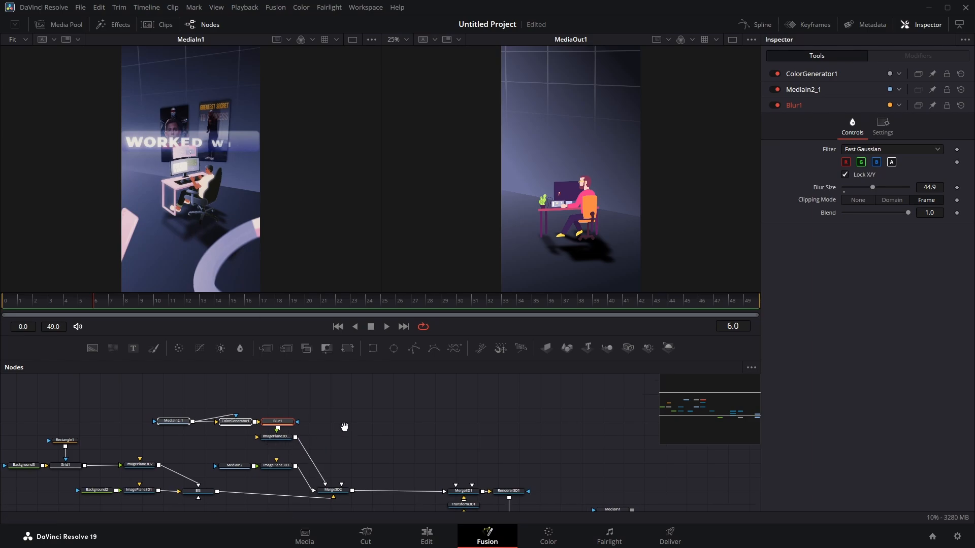
Add vid 1.mp4 and vid 2.mp4 from the project media as separate nodes above the composition
click(74, 26)
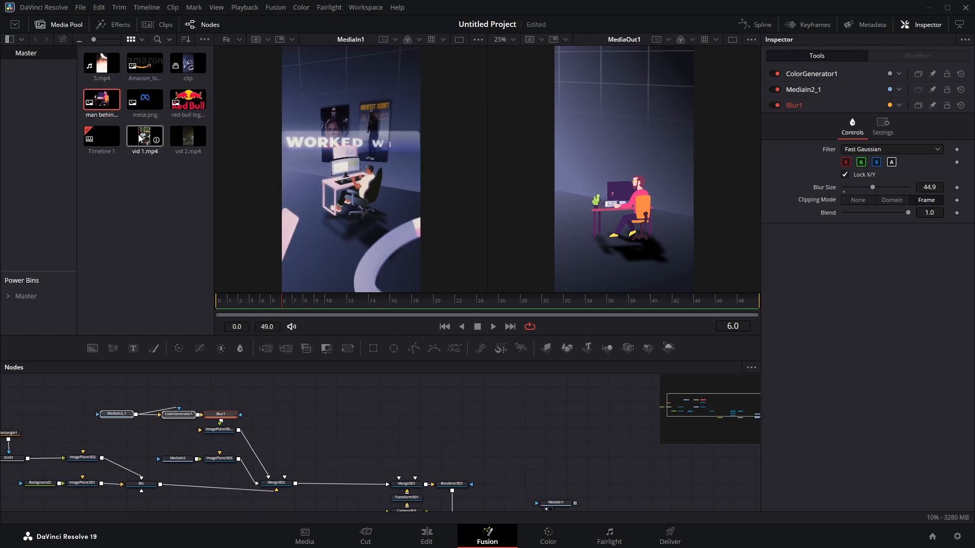
drag(145, 137, 283, 404)
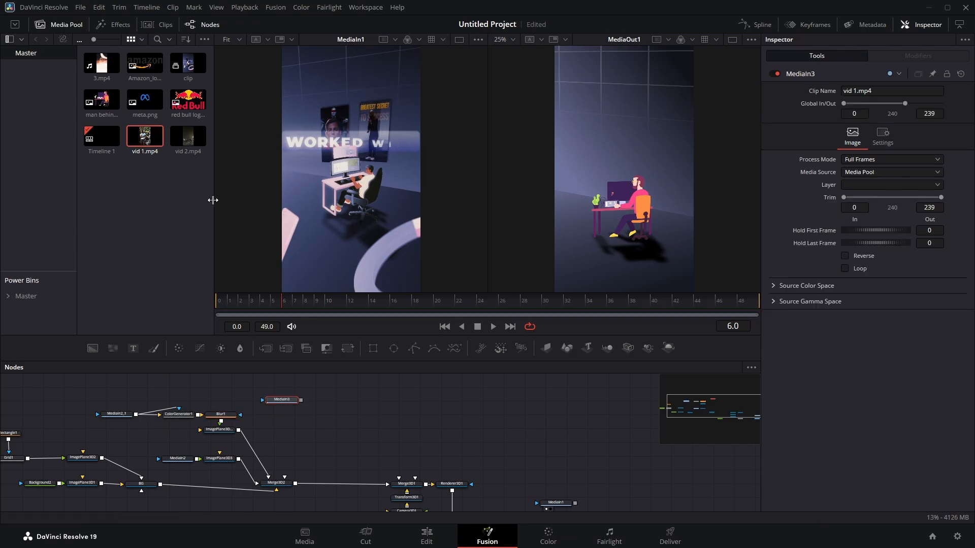
drag(188, 136, 352, 401)
Rename the two new media nodes vid1 and vid2, matching their clips
click(279, 400)
key(F2)
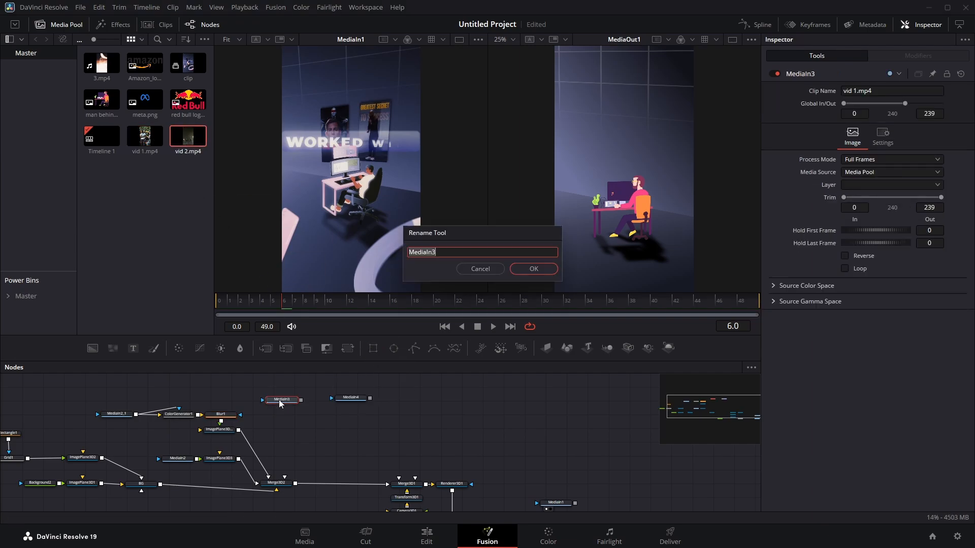
text(vid1)
key(Return)
click(351, 399)
key(F2)
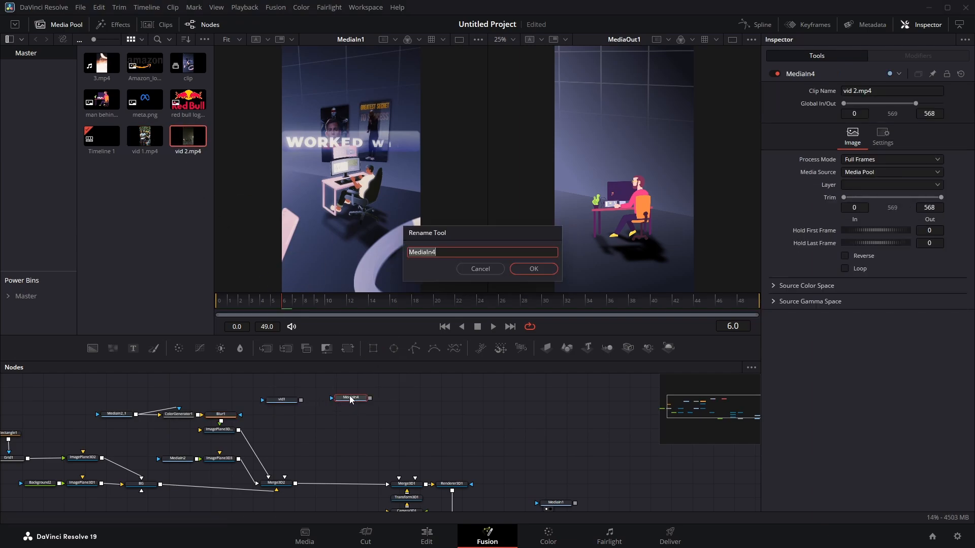
text(vid2)
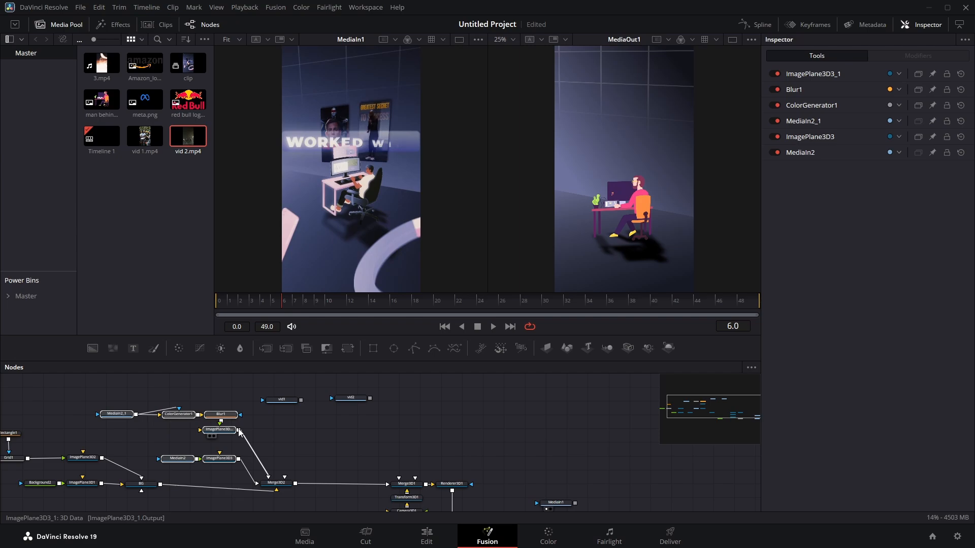
Move the background and man node groups away from Merge3D2 to make room for the video nodes
drag(280, 445, 387, 408)
scroll(177, 417, down, 3)
drag(108, 381, 109, 427)
scroll(236, 401, up, 3)
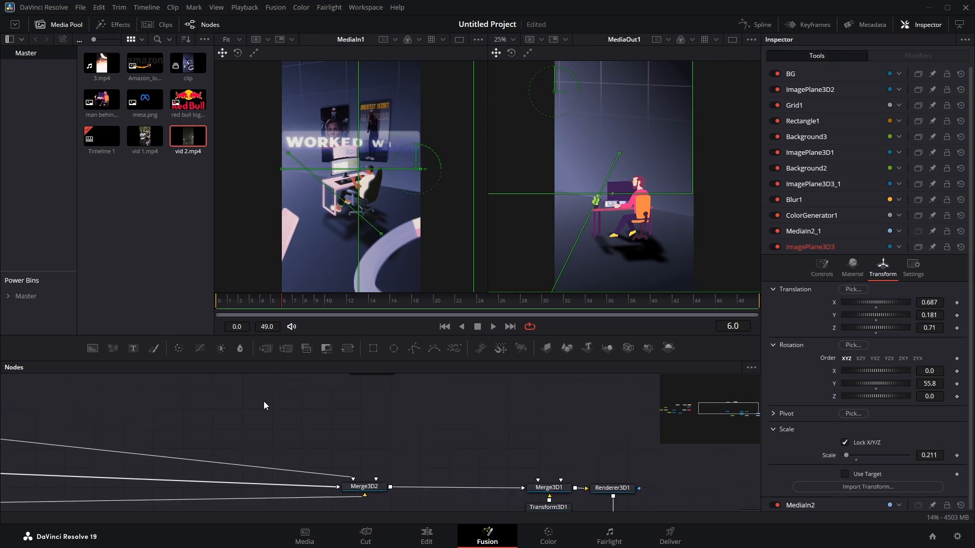
scroll(307, 447, down, 2)
scroll(312, 444, down, 2)
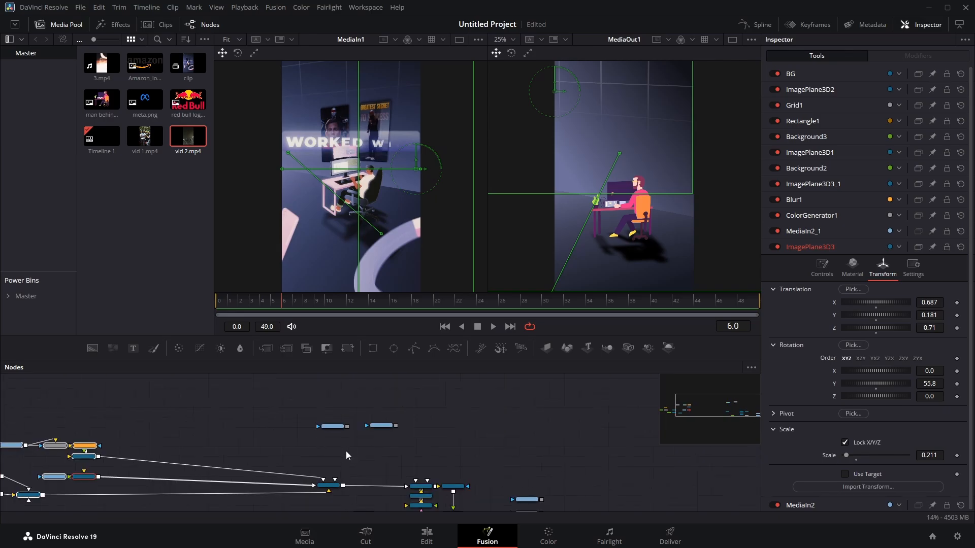
scroll(346, 451, up, 2)
Reposition vid1, attach an Image Plane 3D to it and connect that plane to Merge3D2
drag(332, 417, 155, 428)
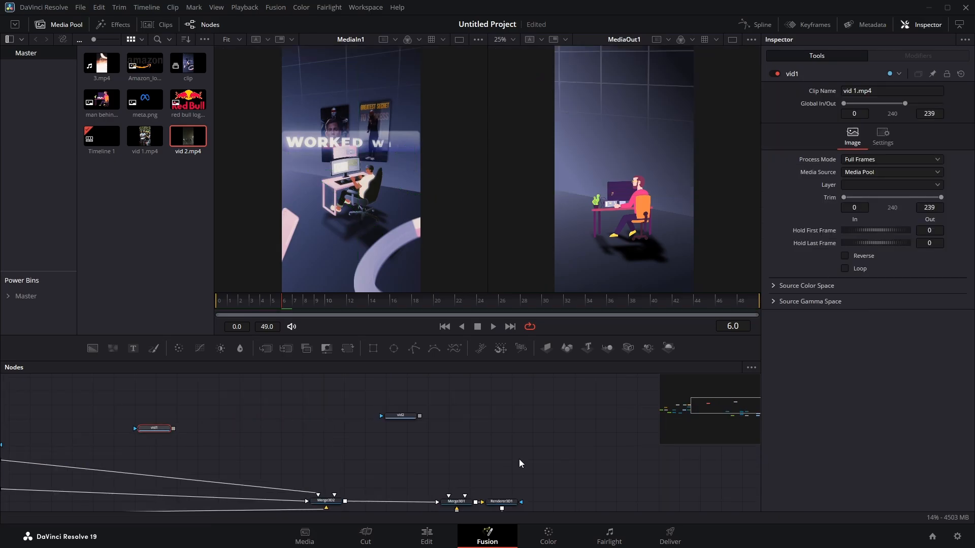
click(549, 350)
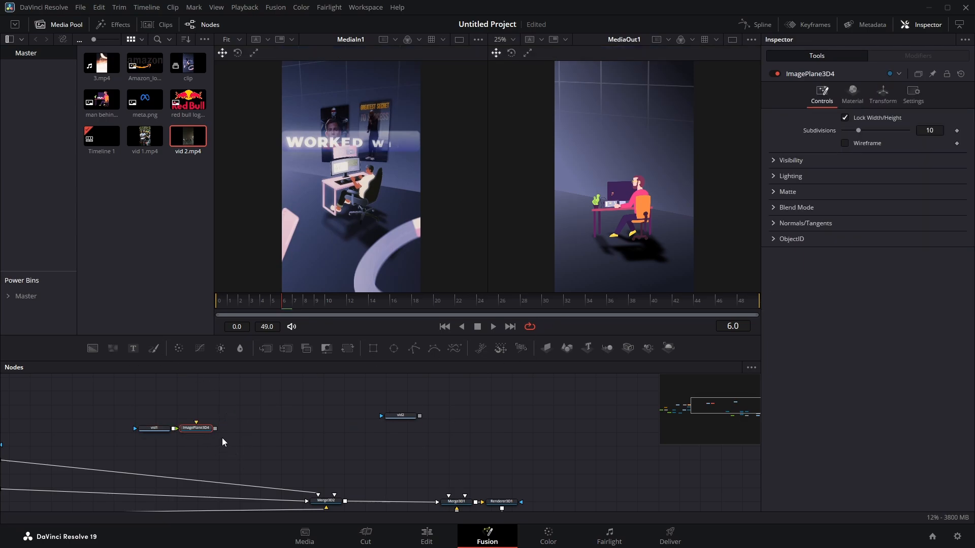
drag(216, 428, 334, 495)
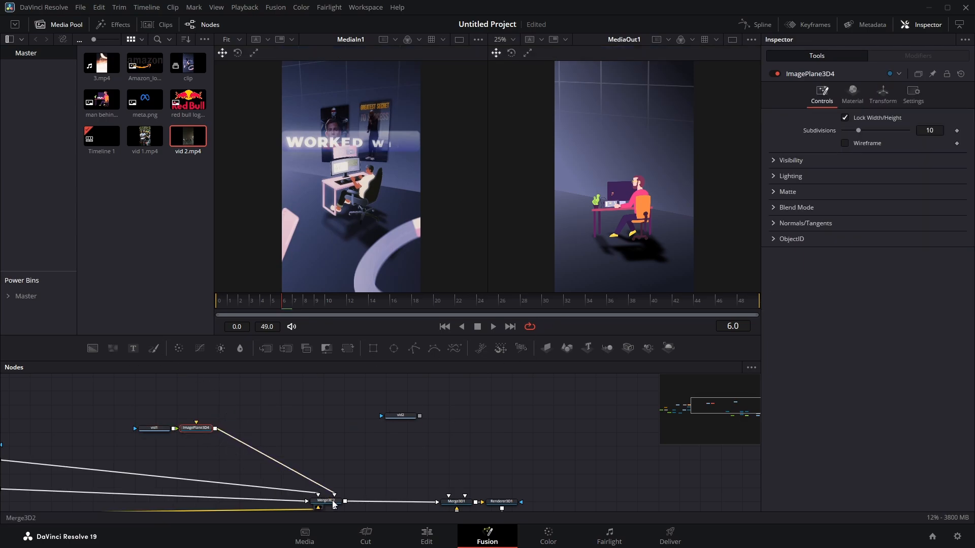
Translate vid1's image plane to Z 0.04 and set its scale to 0.17
click(883, 95)
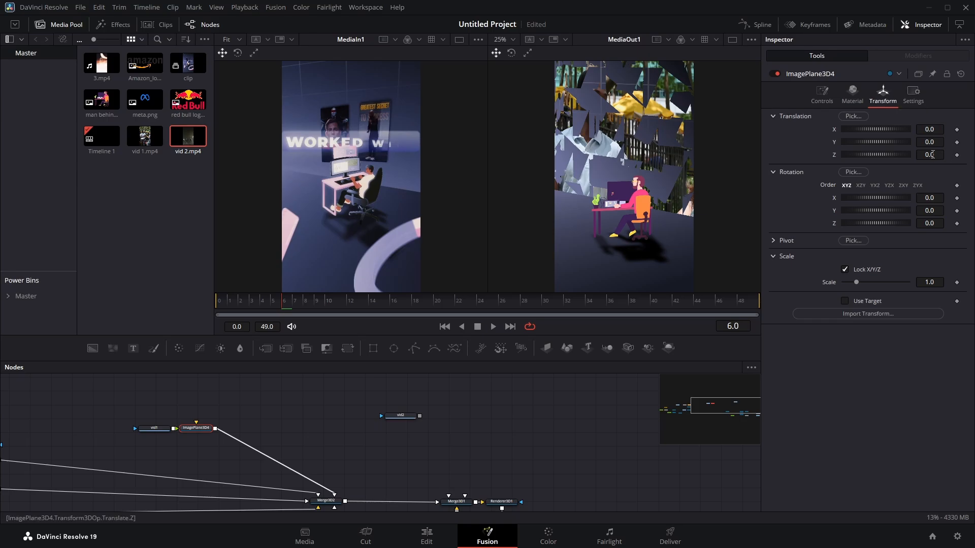
drag(931, 155, 937, 154)
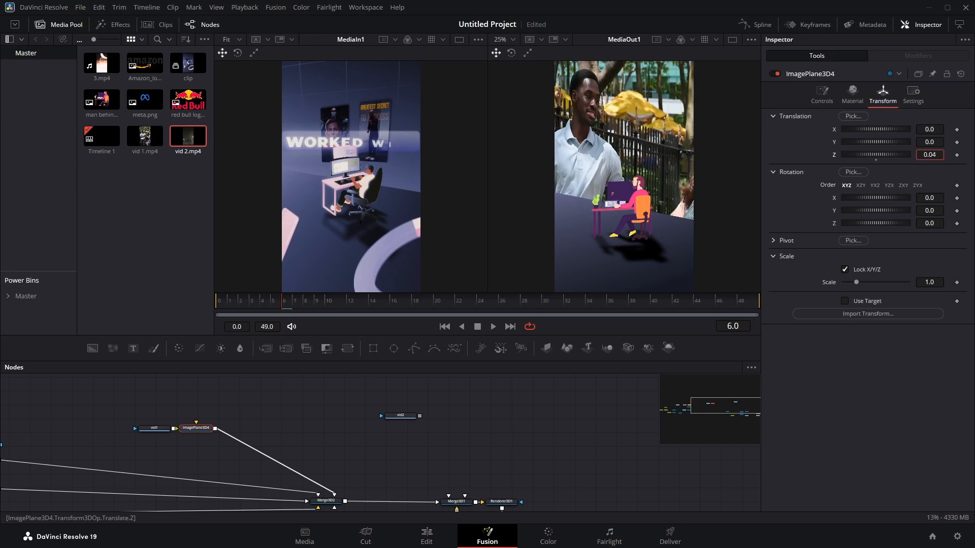
drag(936, 282, 835, 283)
double_click(940, 282)
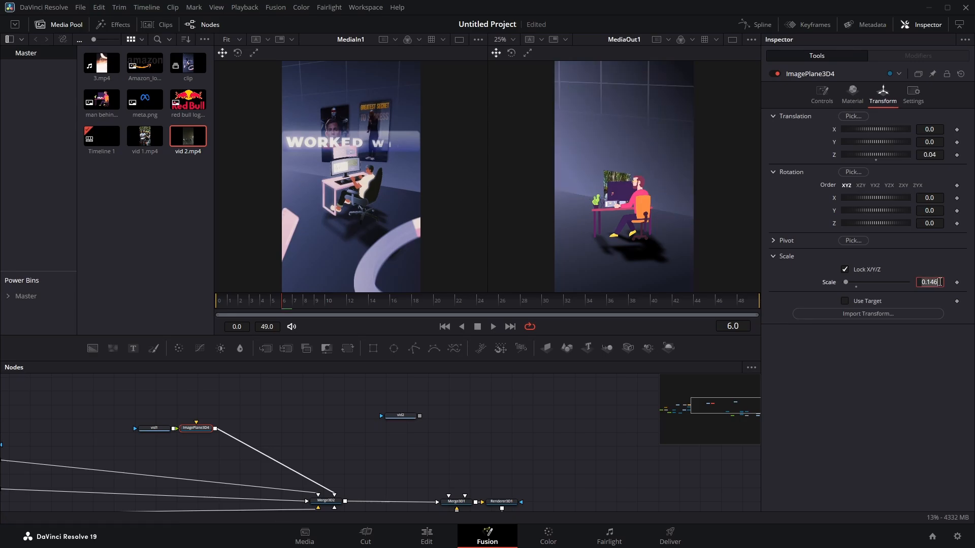
text(0.2)
key(Tab)
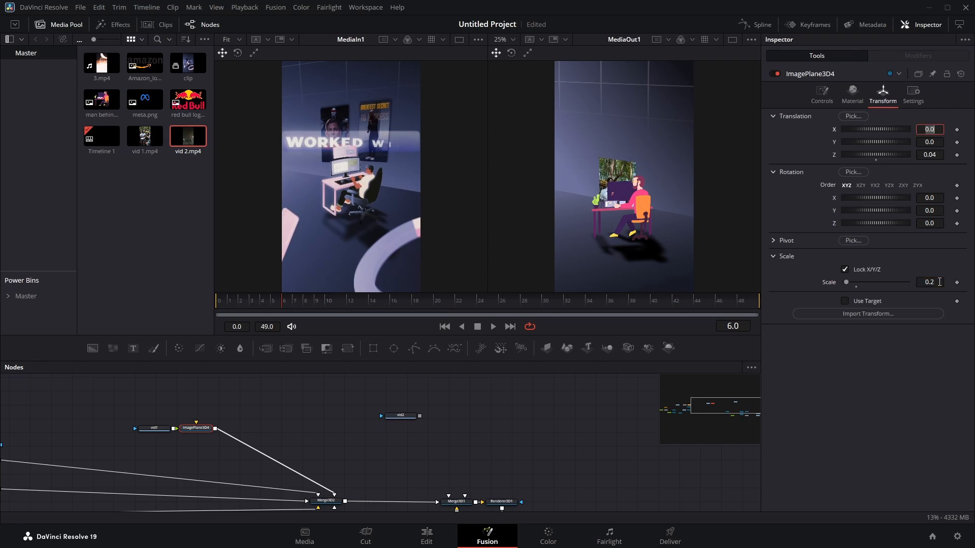
click(940, 282)
text(0.17)
key(Tab)
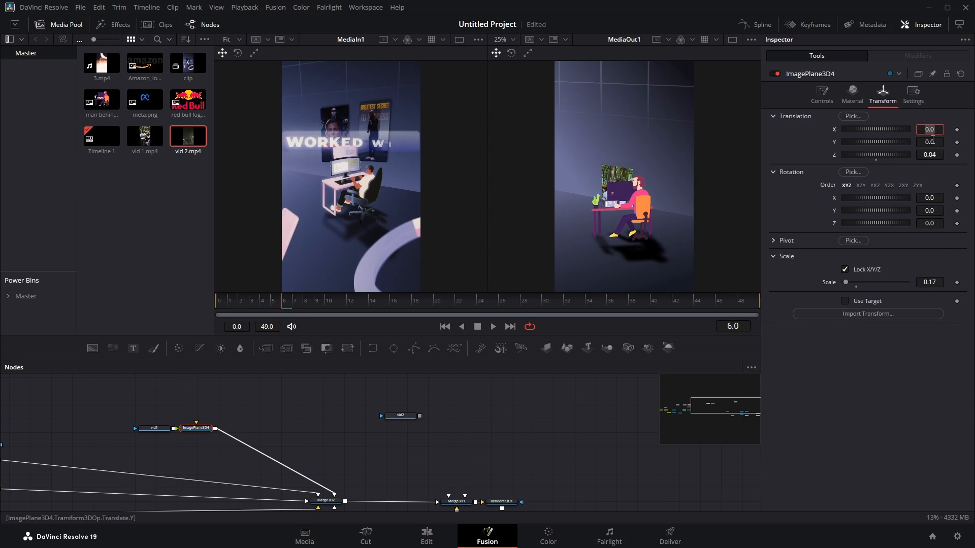
Raise vid1's image plane to Y 0.258 and reduce its scale to 0.13
drag(896, 127, 950, 142)
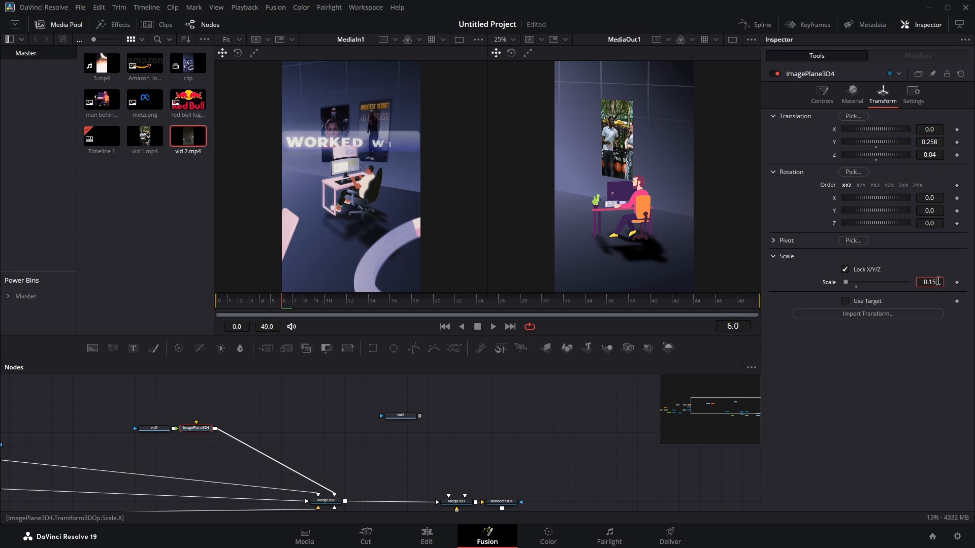
key(Tab)
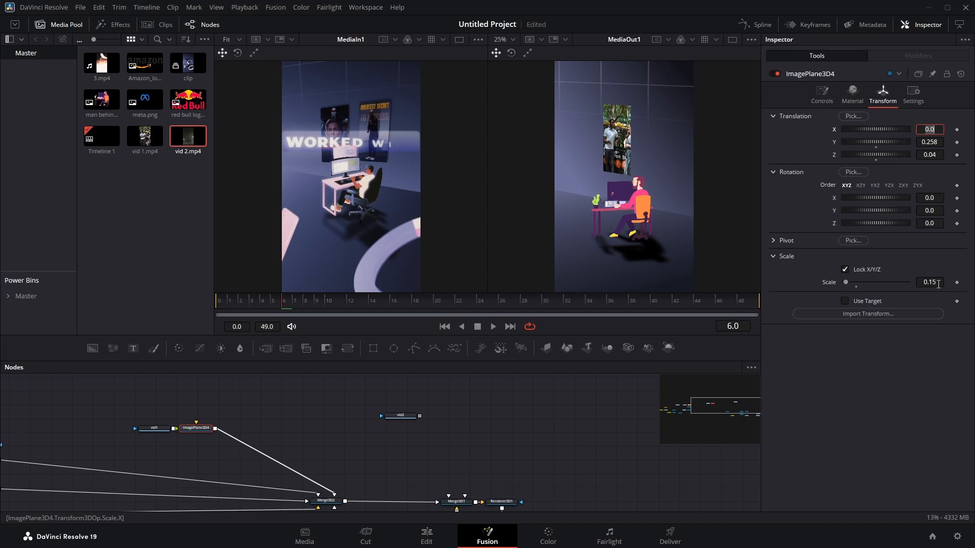
click(939, 283)
text(0.13)
key(Tab)
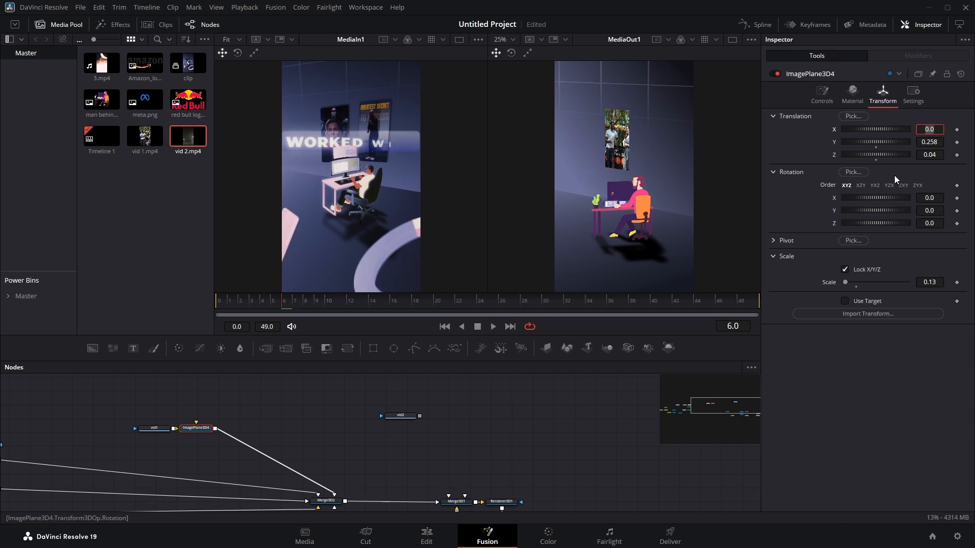
Rotate vid1's image plane to Y 18.3 and translate it to X -0.087, Y 0.261
click(882, 210)
drag(884, 213, 885, 212)
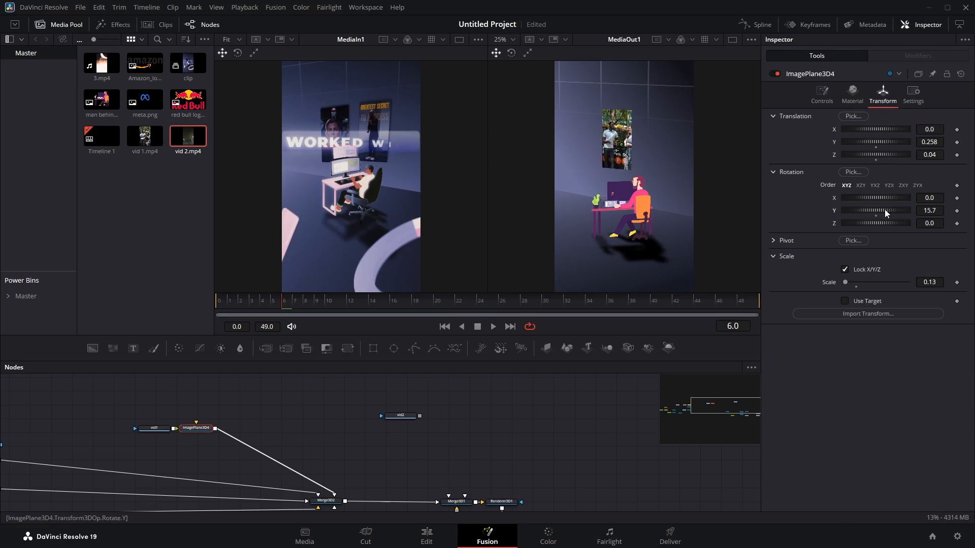
drag(888, 129, 887, 129)
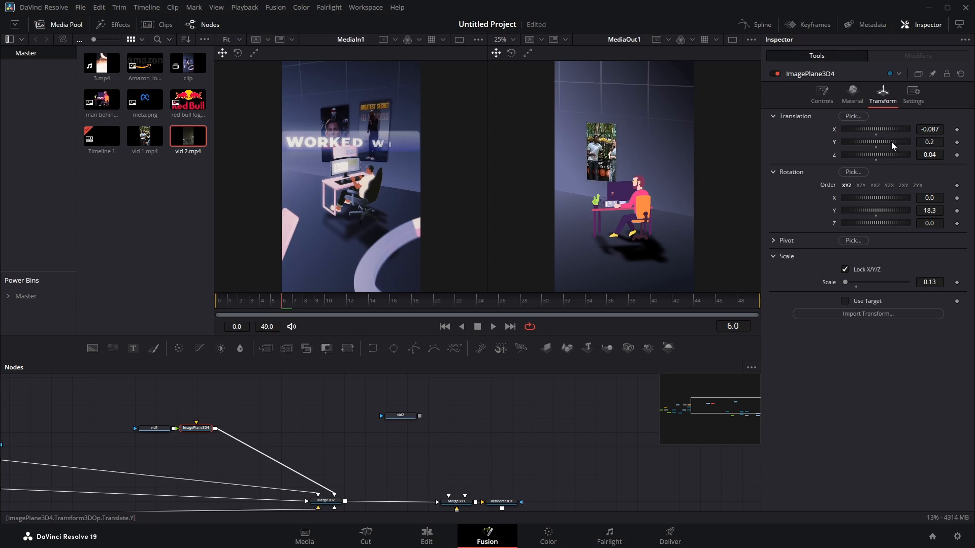
drag(928, 143, 929, 142)
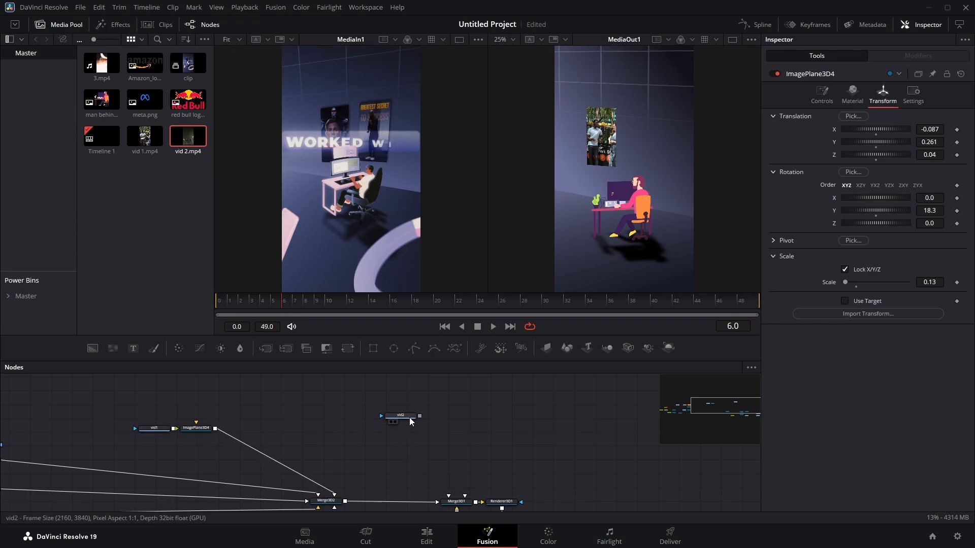
Attach a copy of vid1's image plane to vid2, connect it to Merge3D2 and translate it to X 0.145
drag(409, 417, 343, 501)
key(ctrl+v)
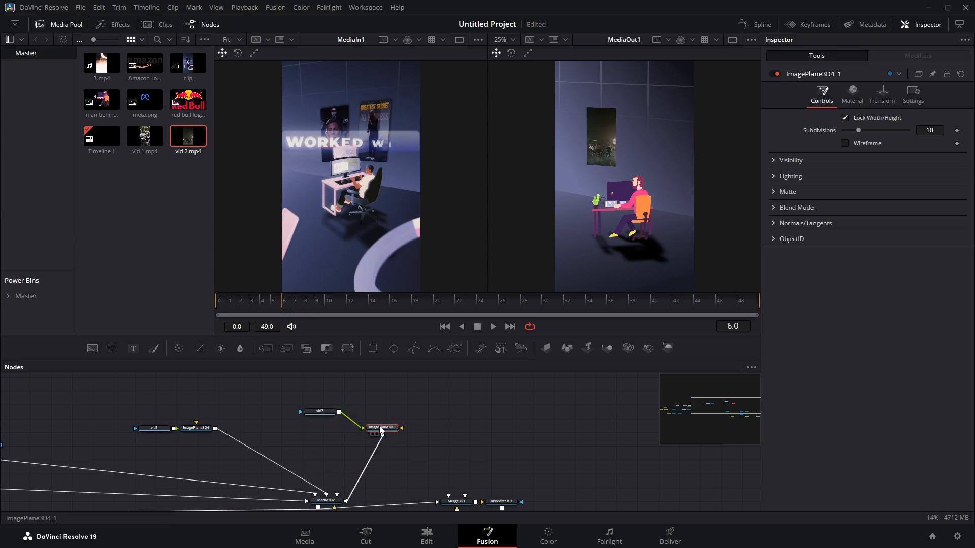
drag(382, 429, 337, 429)
click(883, 94)
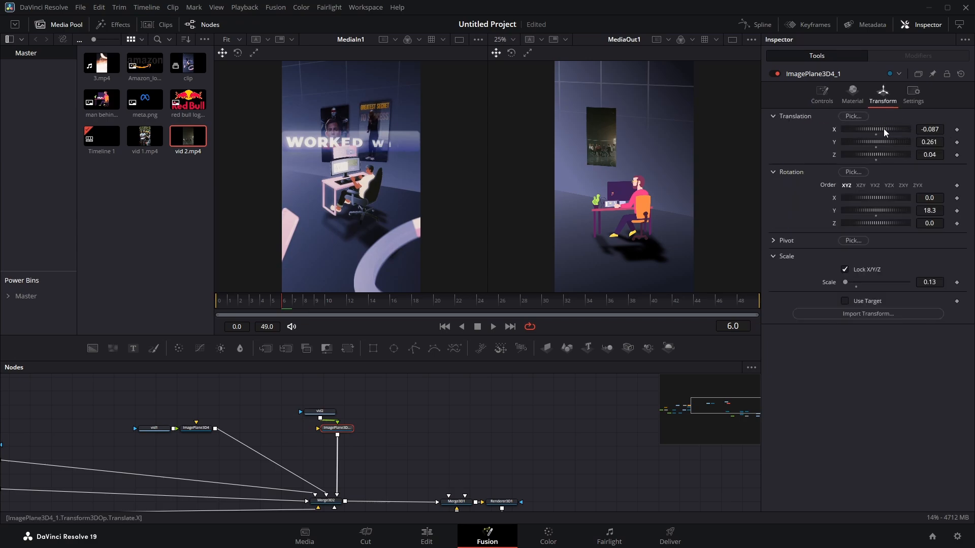
drag(883, 129, 888, 129)
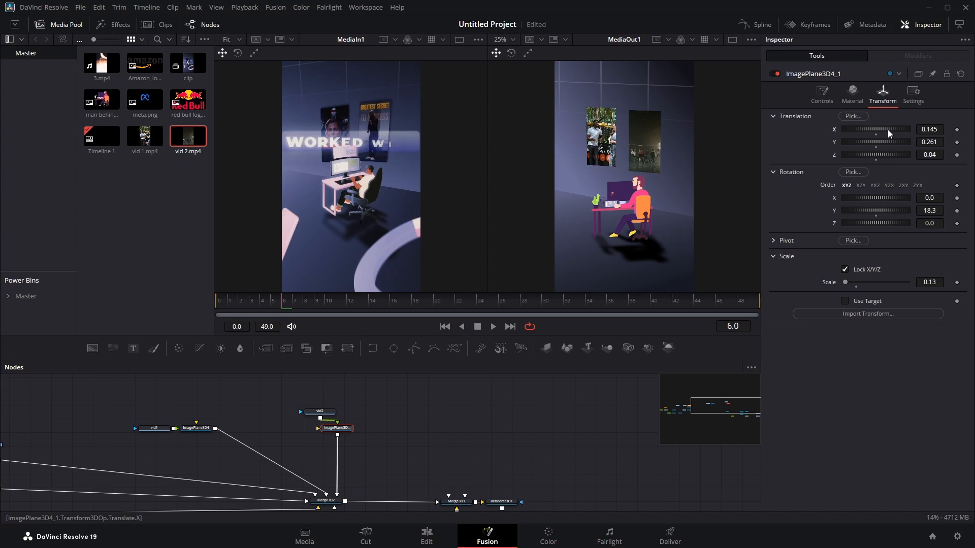
Move vid1 away from its image plane and insert a Drop Shadow between the two nodes
drag(147, 429, 133, 402)
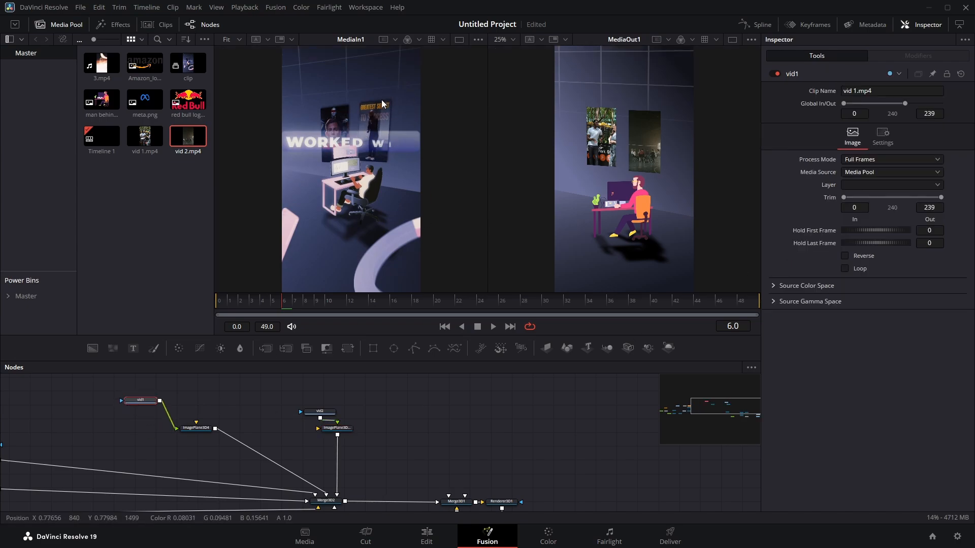
key(shift+space)
text(blur)
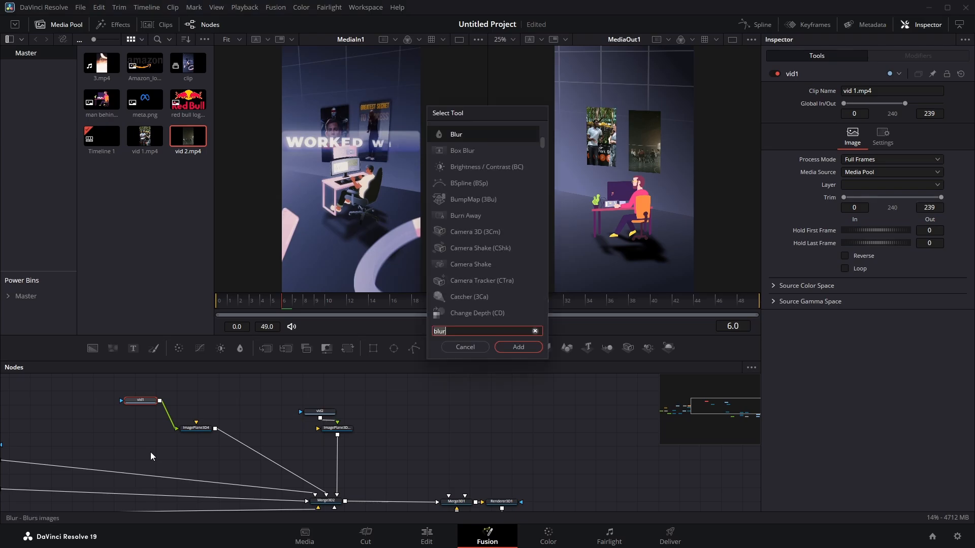
key(BackSpace)
key(BackSpace)
key(BackSpace)
key(BackSpace)
text(dro)
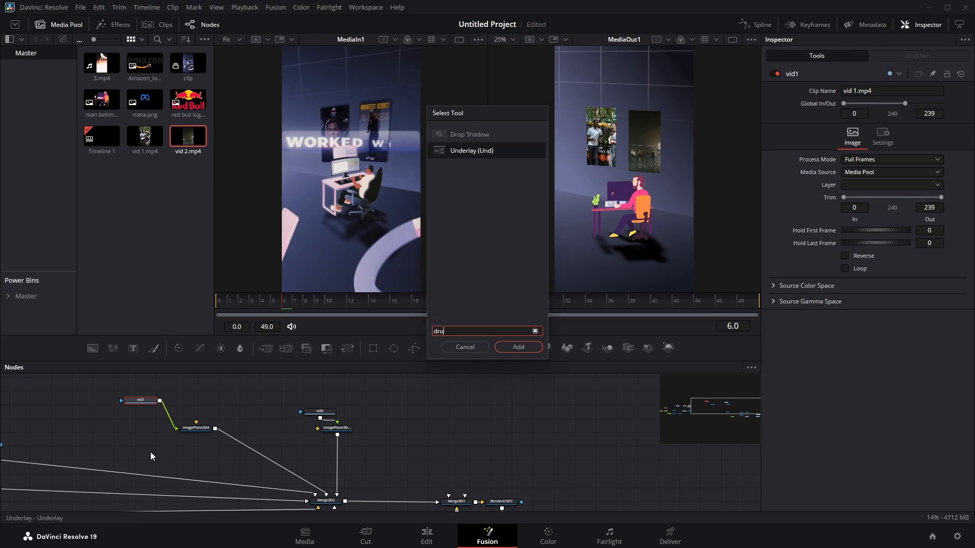
key(Return)
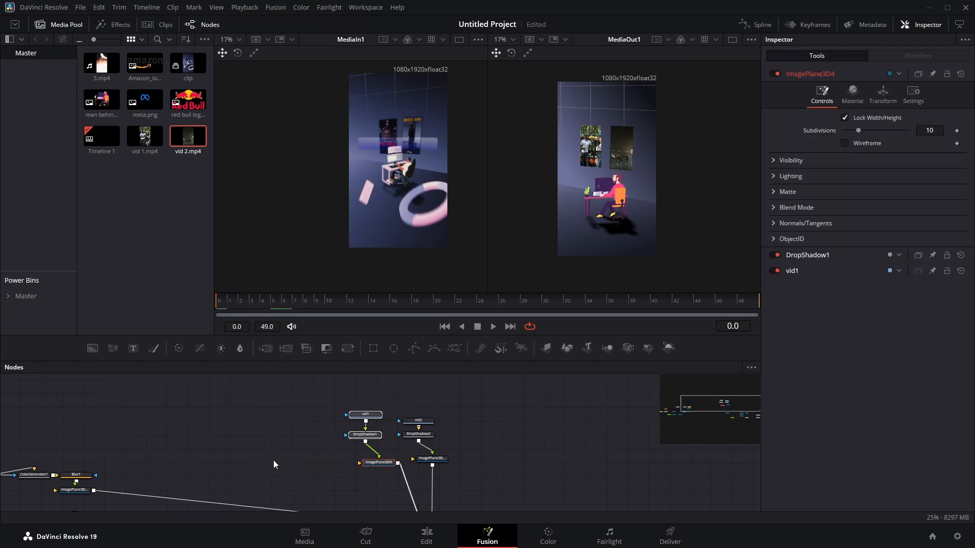
mouse_move(274, 447)
mouse_down()
mouse_move(278, 416)
mouse_move(265, 435)
mouse_up()
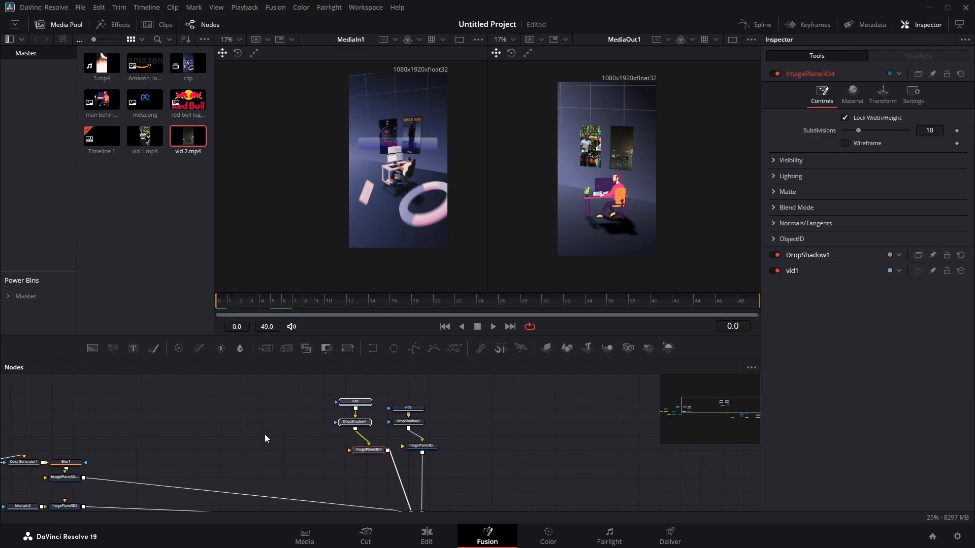
click(254, 425)
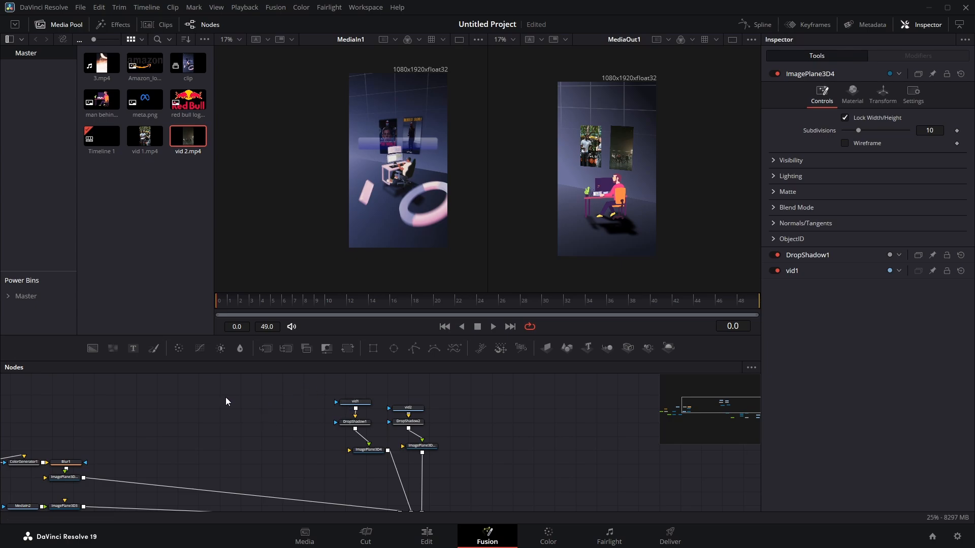
Add an sRectangle shape node in the empty area of the node graph, away from the poster nodes
key(shift+space)
text(drop)
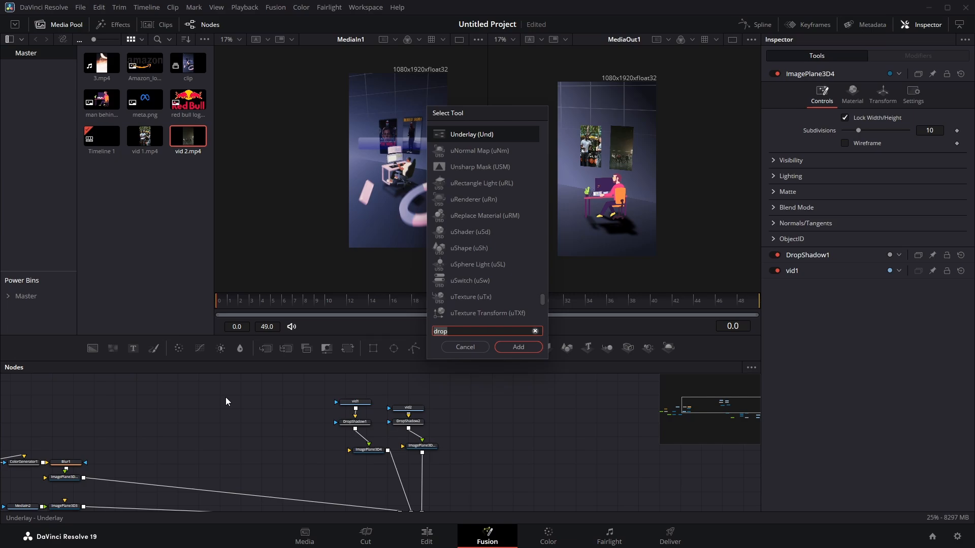
key(BackSpace)
key(BackSpace)
key(BackSpace)
key(BackSpace)
text(shape)
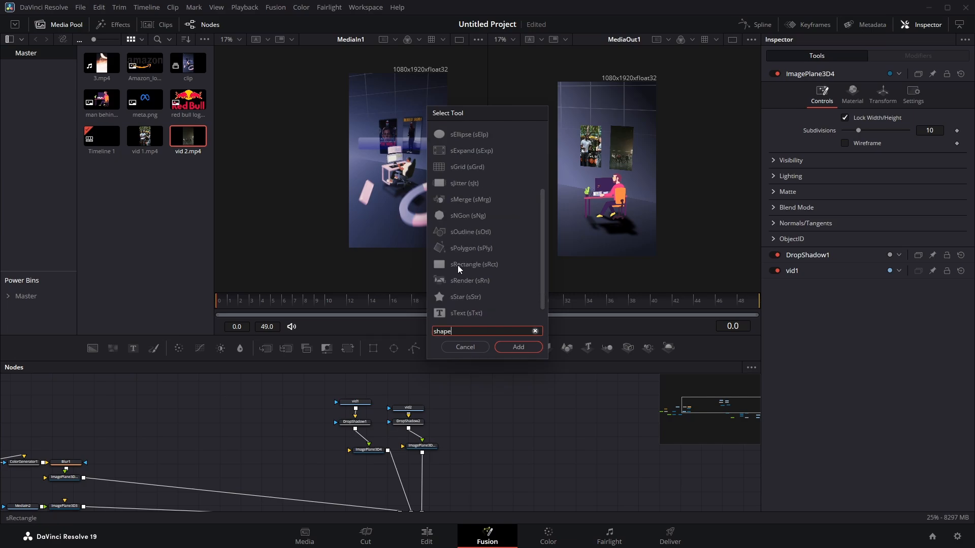
click(458, 265)
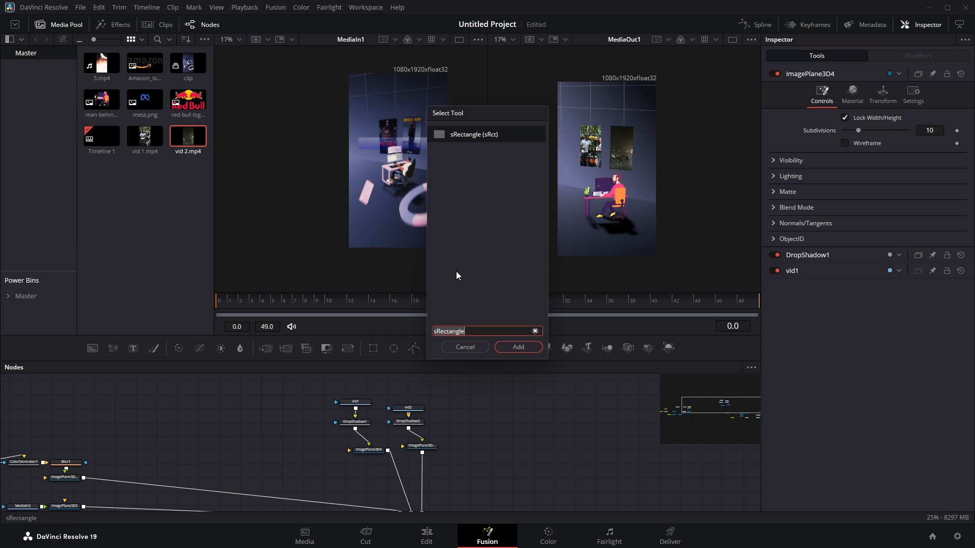
click(522, 346)
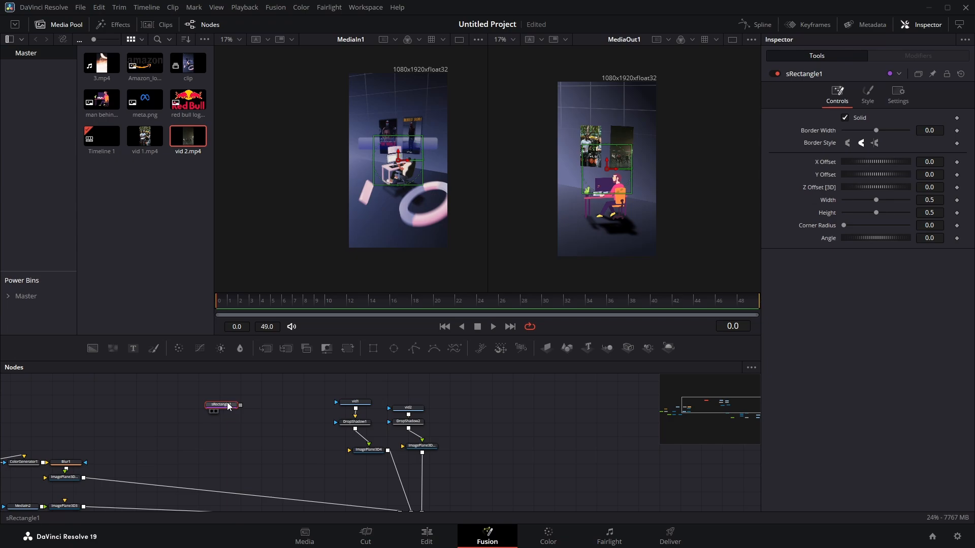
Add an sRender node fed by the new rectangle shape
key(shift+space)
key(Down)
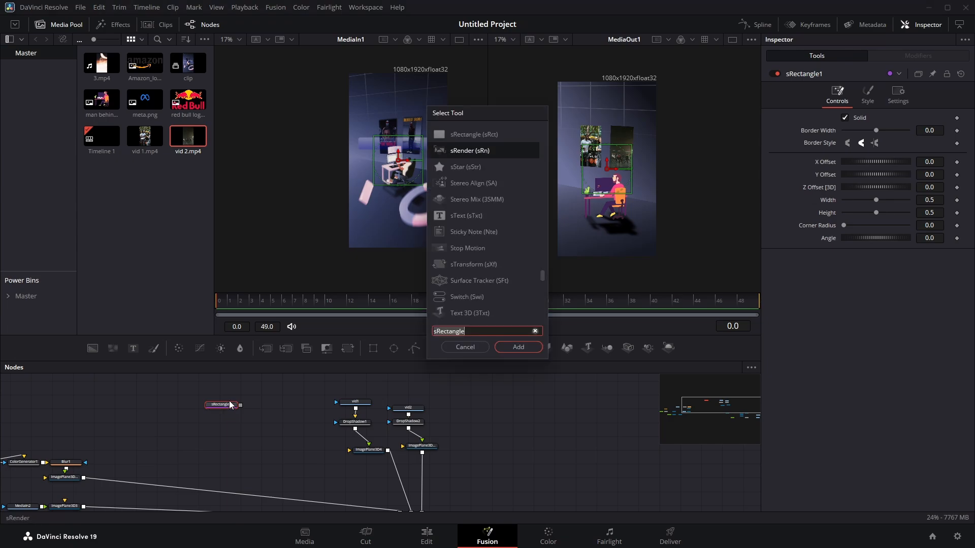
key(Return)
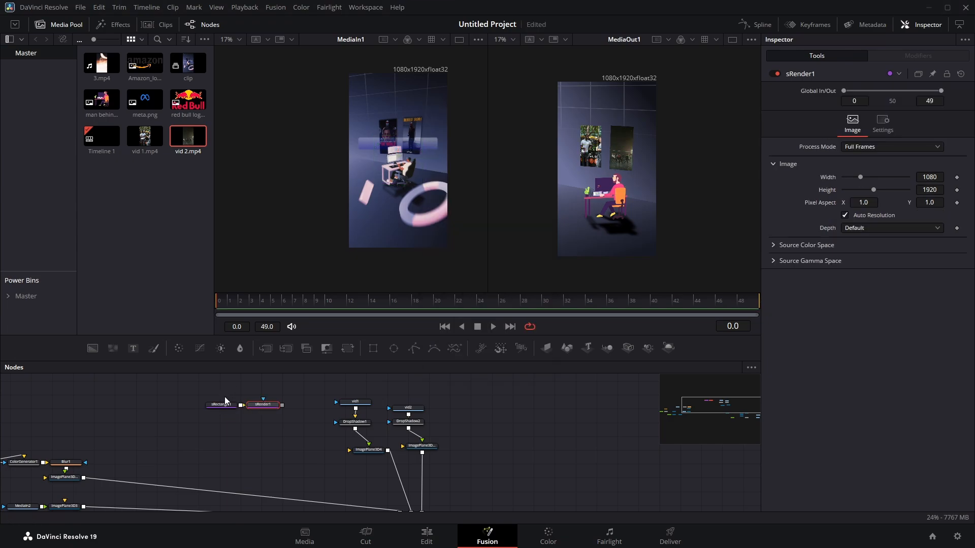
Attach an Image Plane 3D to sRender1, connect it to Merge3D2 and translate the plane to Z 0.35
click(546, 349)
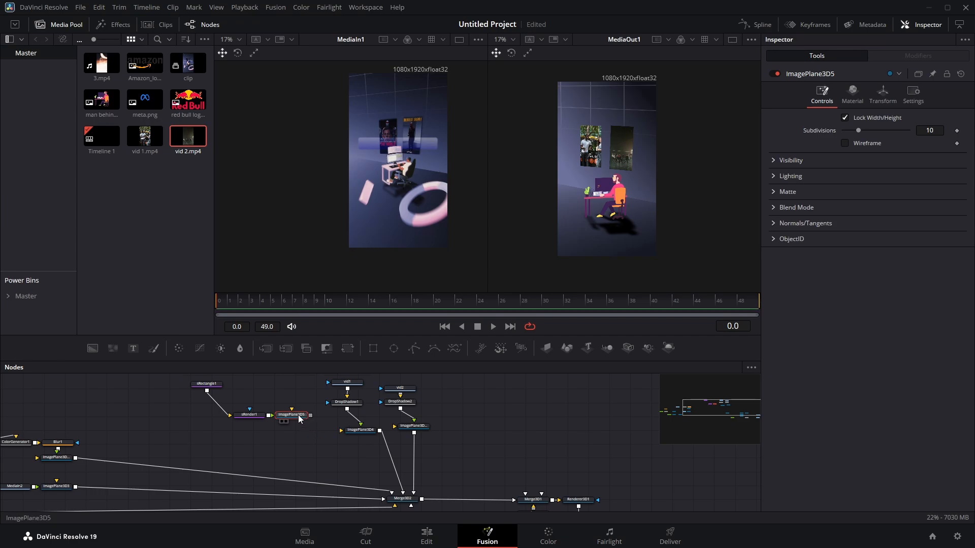
drag(300, 419, 405, 499)
click(882, 94)
mouse_move(929, 154)
mouse_down()
mouse_move(953, 155)
mouse_move(944, 155)
mouse_up()
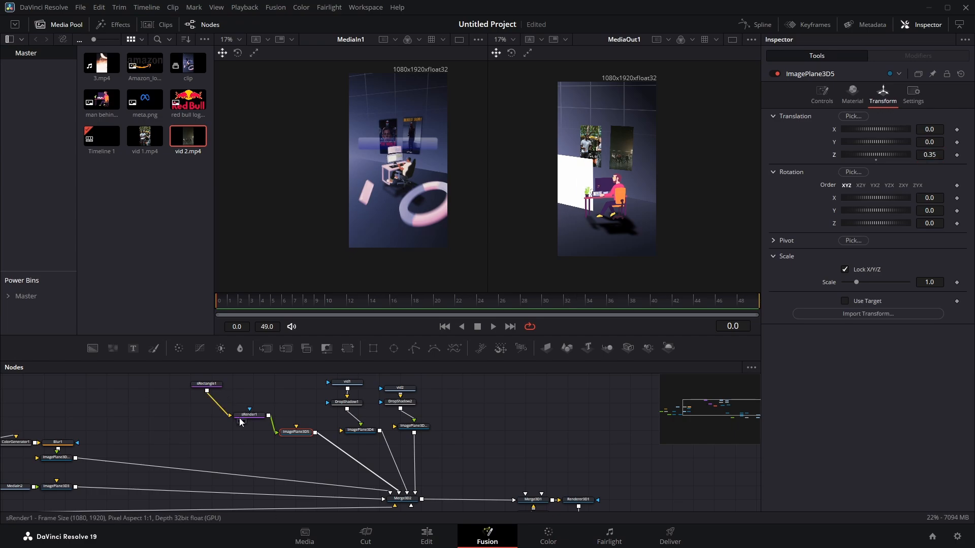
Preview sRender1 in the first viewer and set the rectangle's width to 0.144 and corner radius to 0.026
click(197, 391)
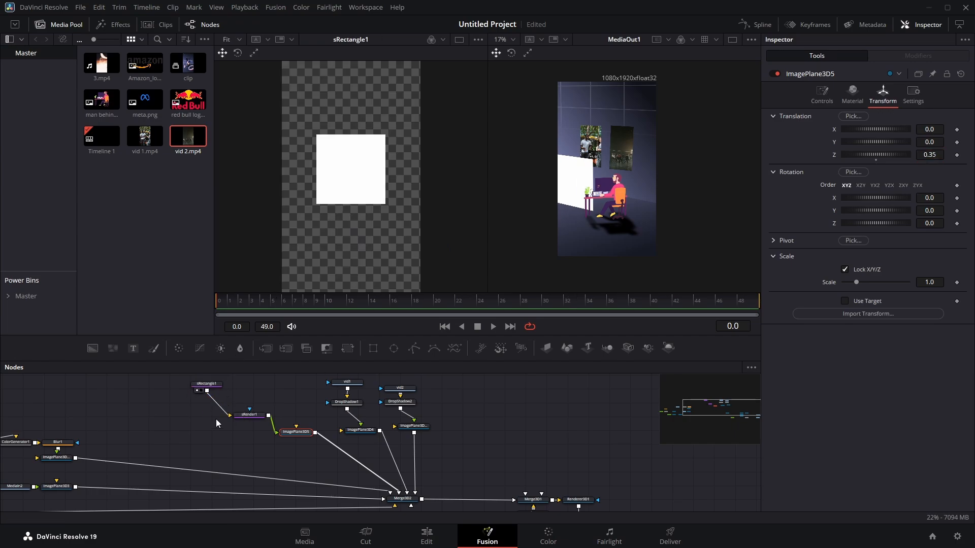
click(239, 421)
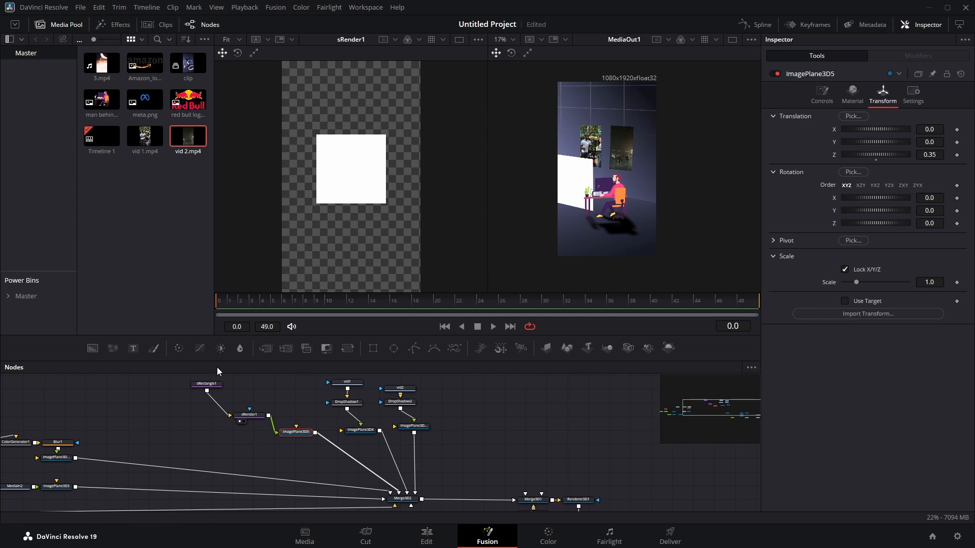
click(209, 387)
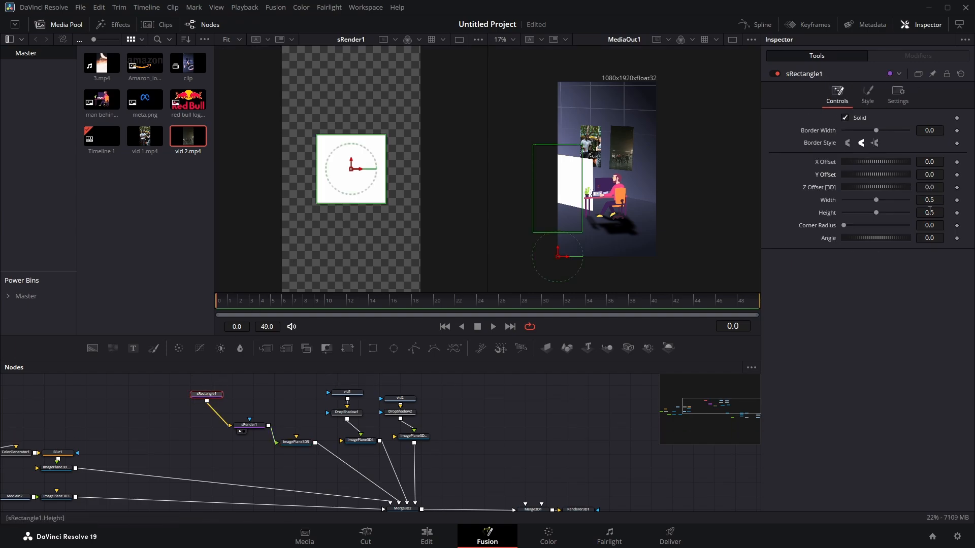
drag(935, 201, 902, 200)
drag(789, 208, 754, 216)
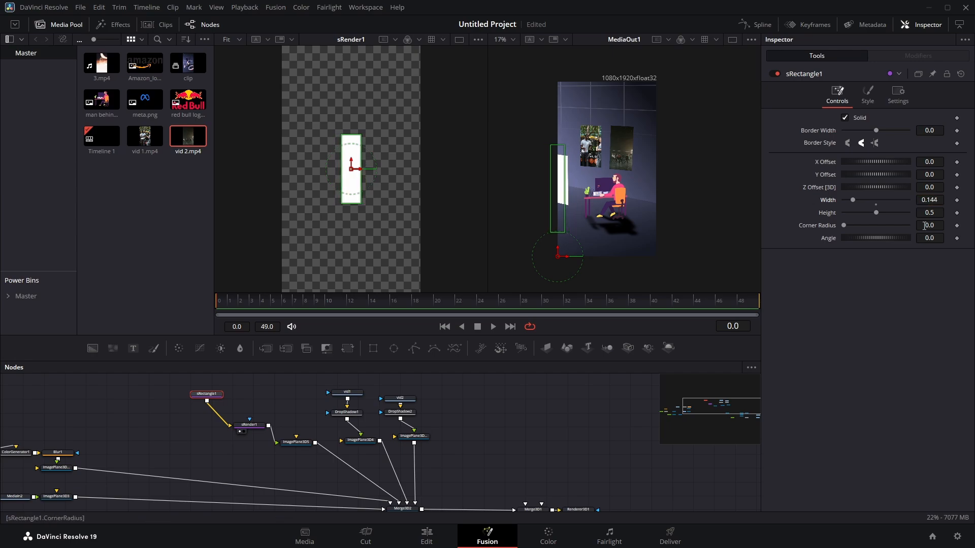
mouse_move(926, 226)
mouse_down()
mouse_move(954, 226)
mouse_move(935, 226)
mouse_up()
click(868, 94)
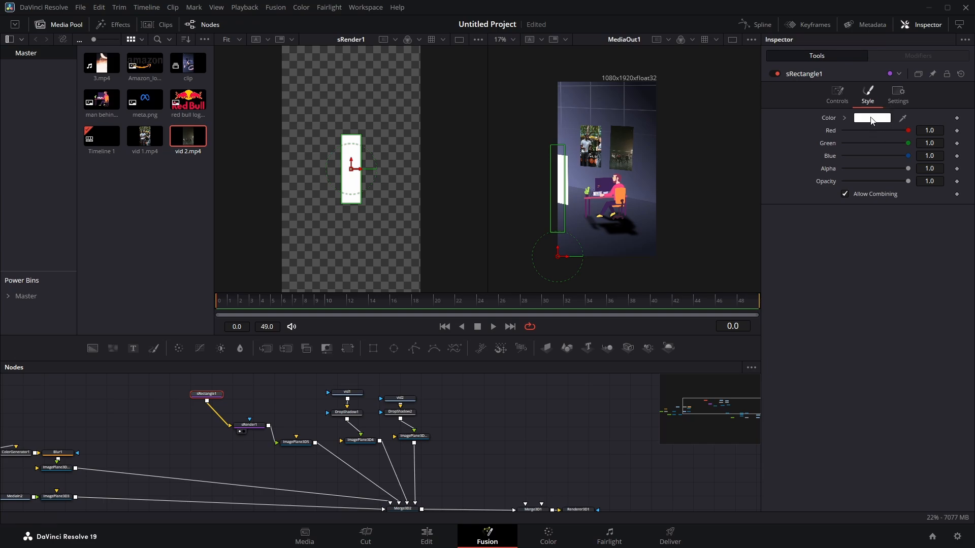
click(901, 91)
click(838, 94)
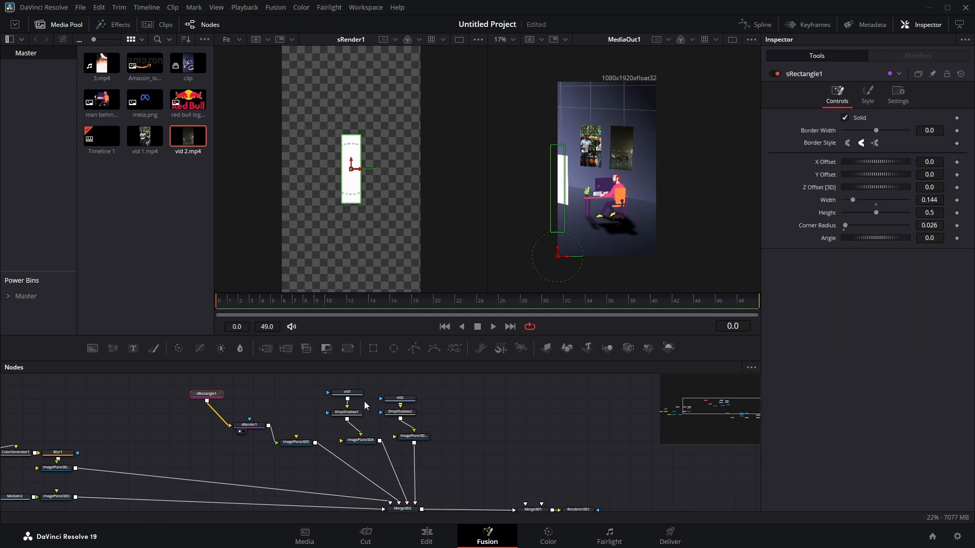
Move sRectangle1 aside, branch an Extrude 3D from it and connect the extrusion to the rectangle's image plane
drag(214, 400, 188, 408)
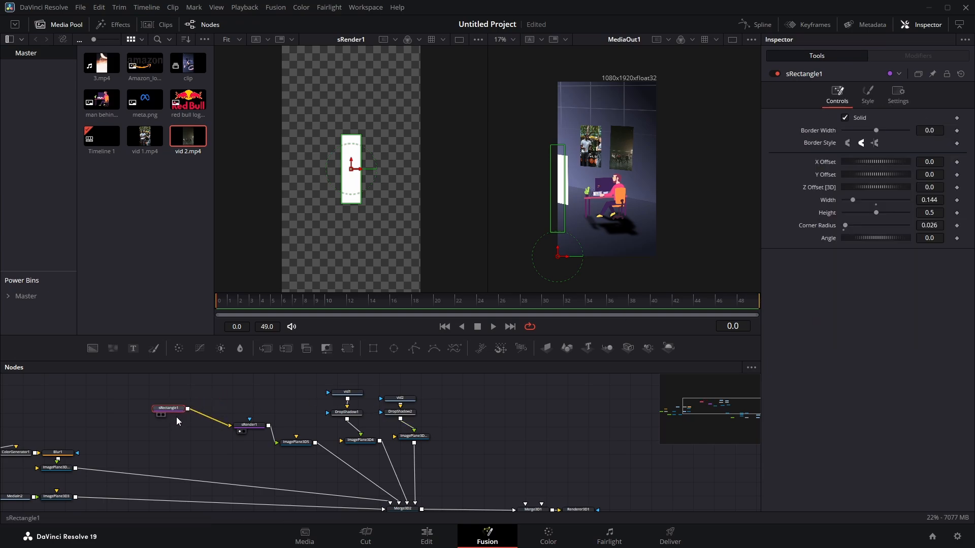
key(shift+space)
text(ext)
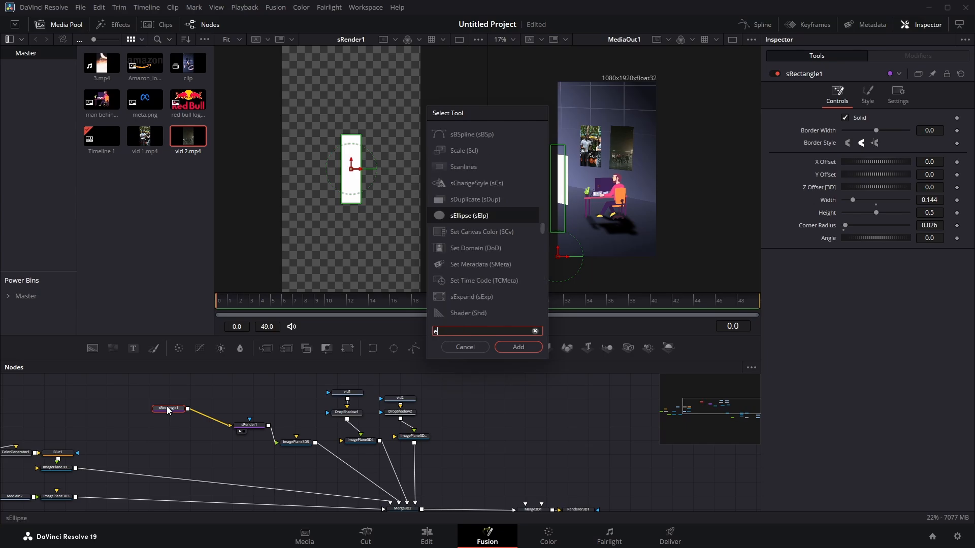
key(Return)
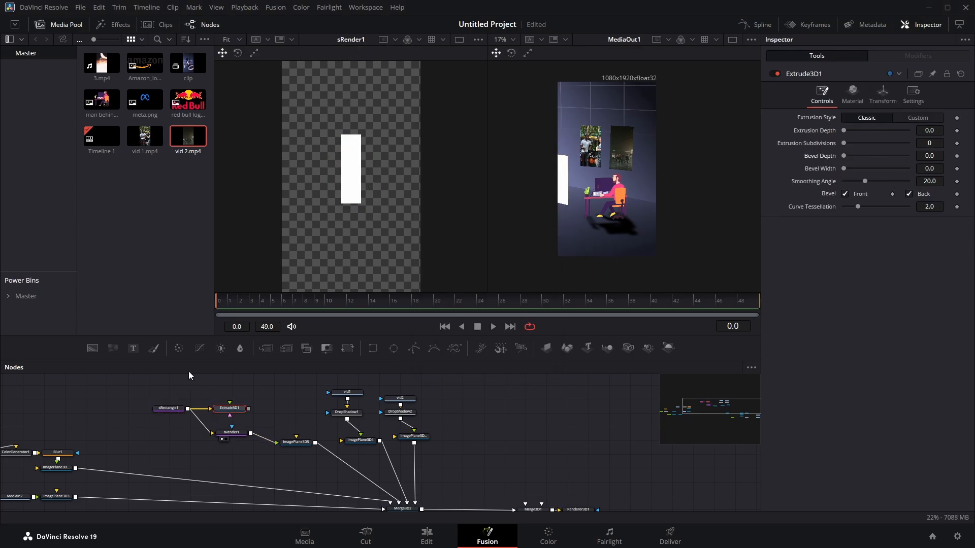
drag(249, 414, 297, 440)
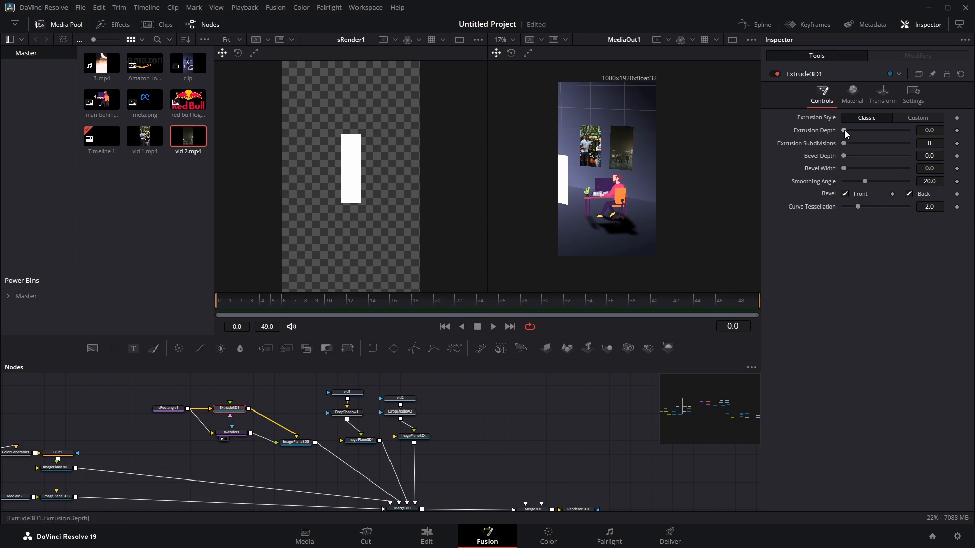
Set the extrusion depth to 0.063, bevel depth to 0.0126, bevel width to 0.0134 and smoothing angle to 17.95
drag(845, 130, 866, 131)
drag(843, 168, 850, 155)
drag(864, 181, 863, 181)
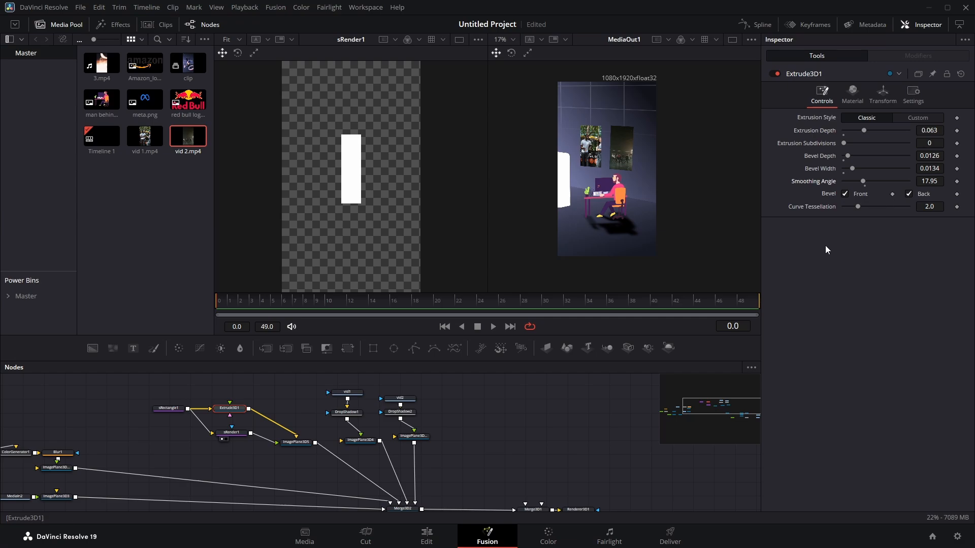
Show MediaIn1 for reference, scale the rectangle's image plane to 0.317 and translate it to X 0.919, Y 0.286, Z 1.0
scroll(508, 508, down, 2)
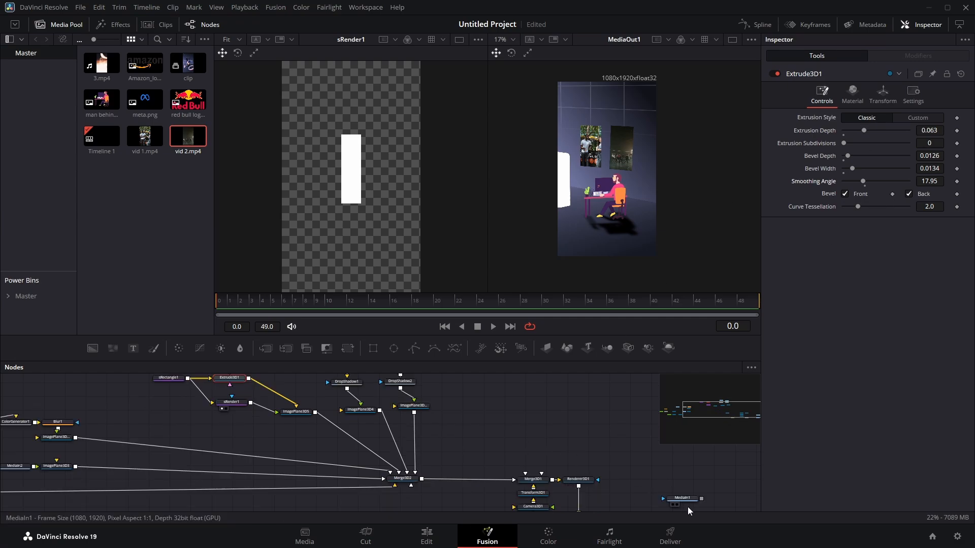
key(1)
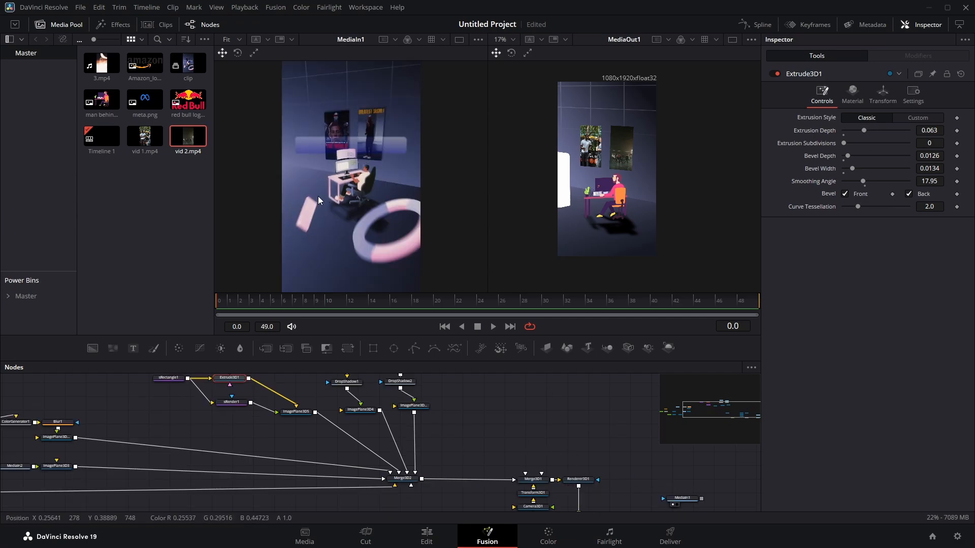
click(298, 413)
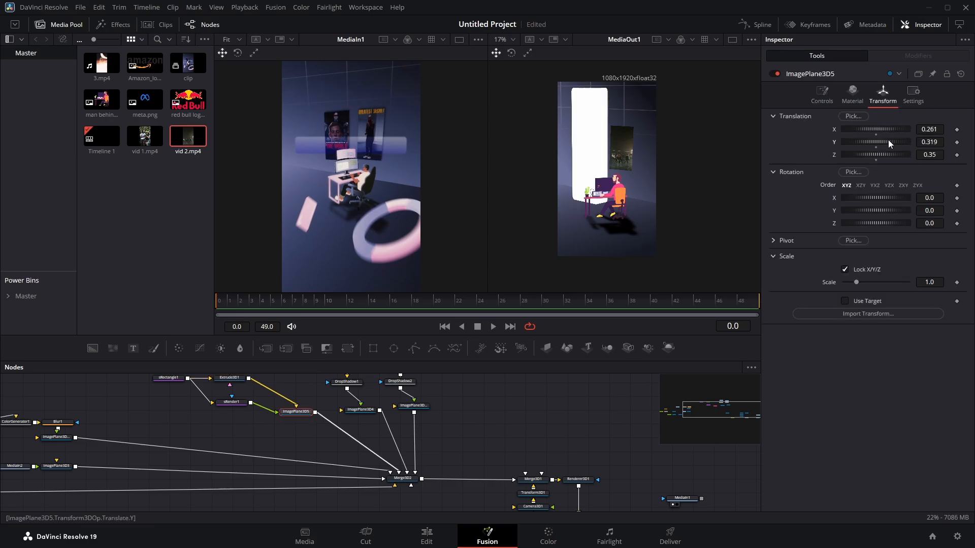
drag(929, 284, 658, 291)
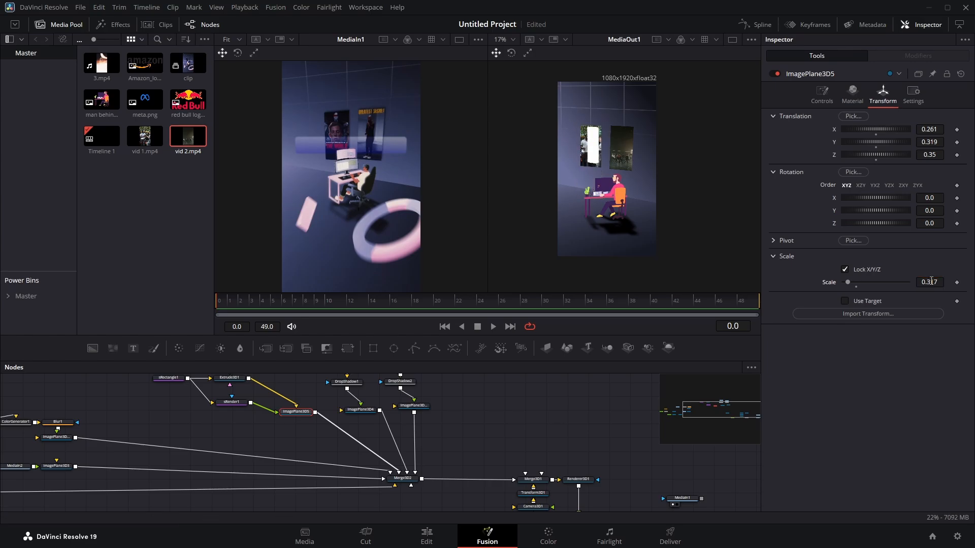
drag(925, 155, 965, 155)
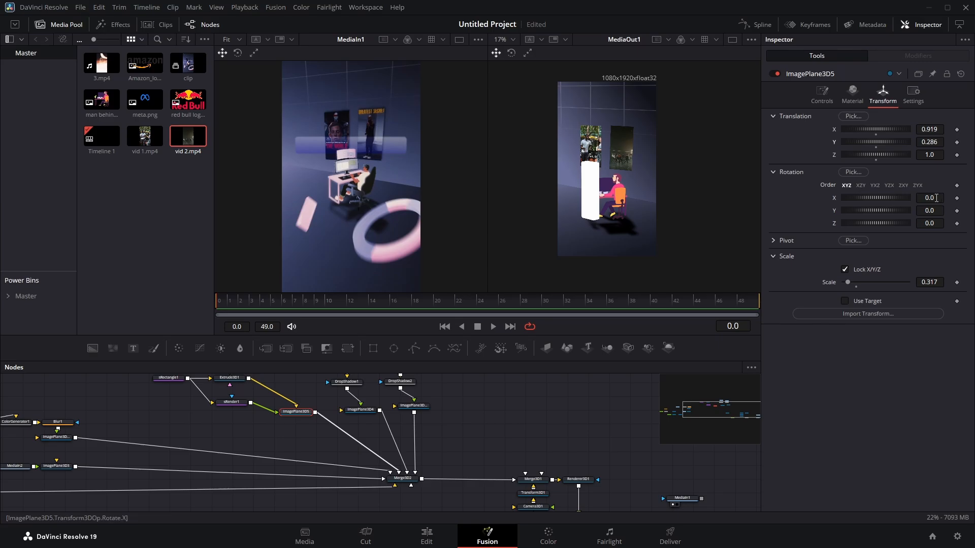
Rotate the rectangle's image plane to X -69.3, Y 39.8, Z -22.4
drag(933, 199, 670, 203)
drag(670, 236, 599, 235)
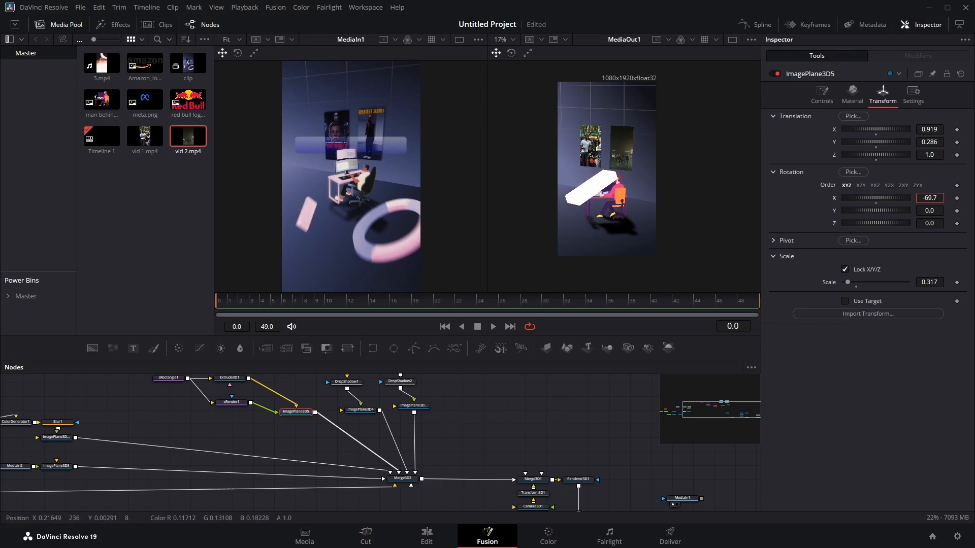
mouse_move(929, 210)
mouse_down()
mouse_move(974, 210)
mouse_move(939, 211)
mouse_move(922, 223)
mouse_move(762, 223)
mouse_move(911, 210)
mouse_up()
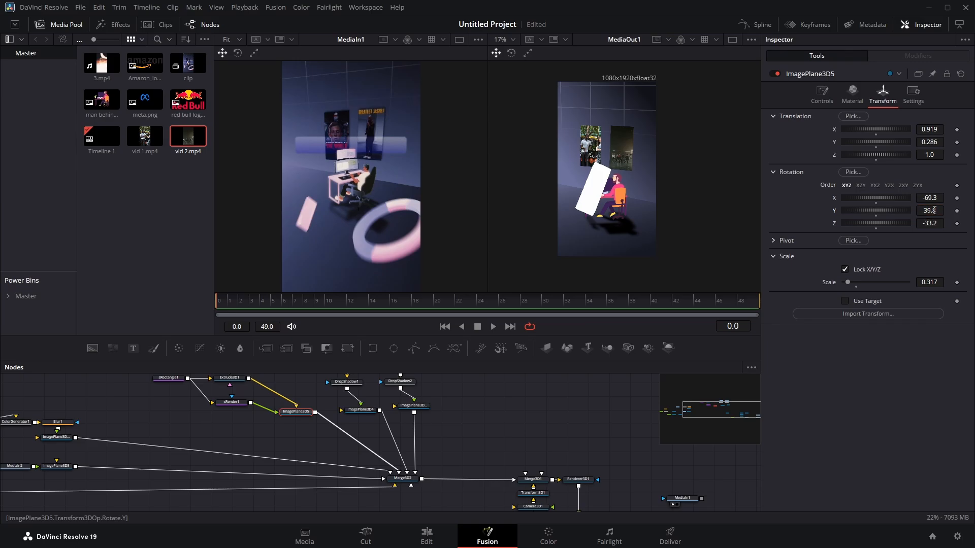
drag(932, 221, 936, 222)
drag(929, 223, 940, 223)
Set sRectangle1's colour to the pink sampled from the tilted phone shape in the reference clip
drag(155, 414, 170, 434)
click(186, 402)
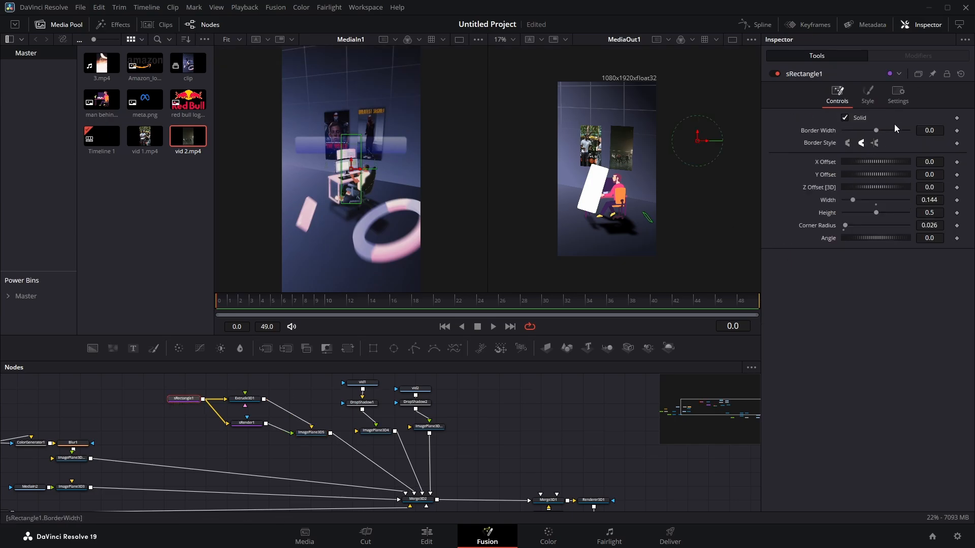
click(868, 92)
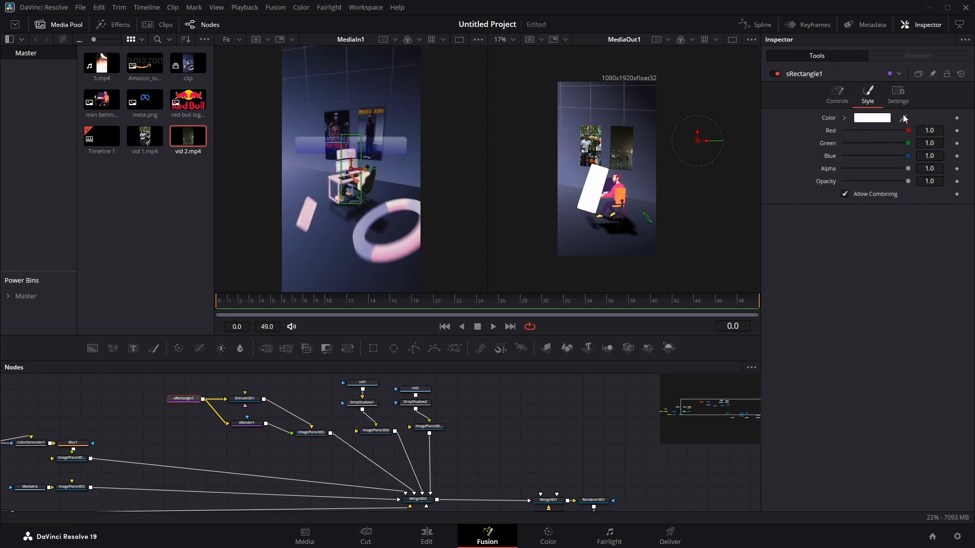
drag(903, 119, 306, 216)
Set Extrude3D1 to extrusion depth 0.0299, bevel depth 0.0299, bevel width 0.0291, smoothing angle 58.11 and curve tessellation 8.362, with the back bevel off
click(245, 399)
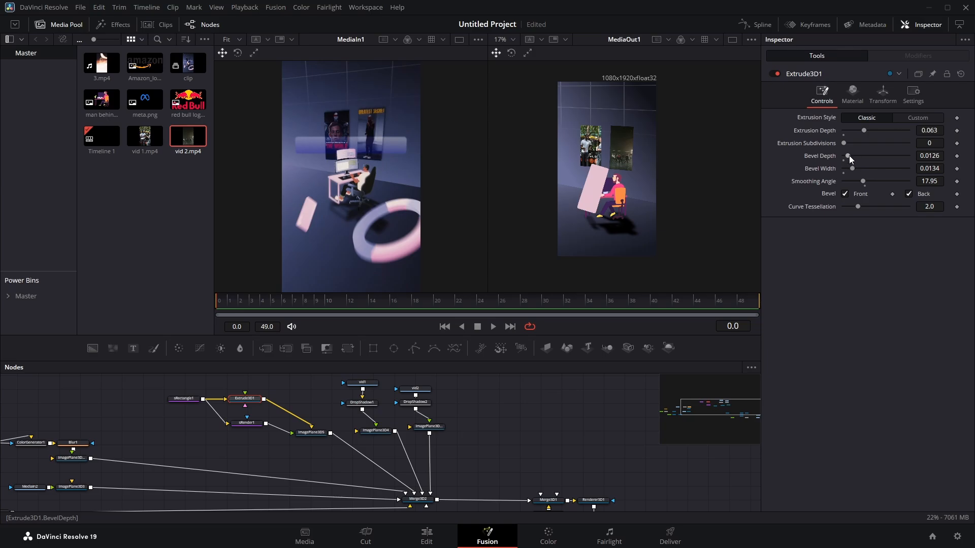
drag(848, 155, 849, 155)
drag(849, 155, 854, 155)
mouse_move(852, 168)
mouse_down()
mouse_move(871, 169)
mouse_move(862, 170)
mouse_up()
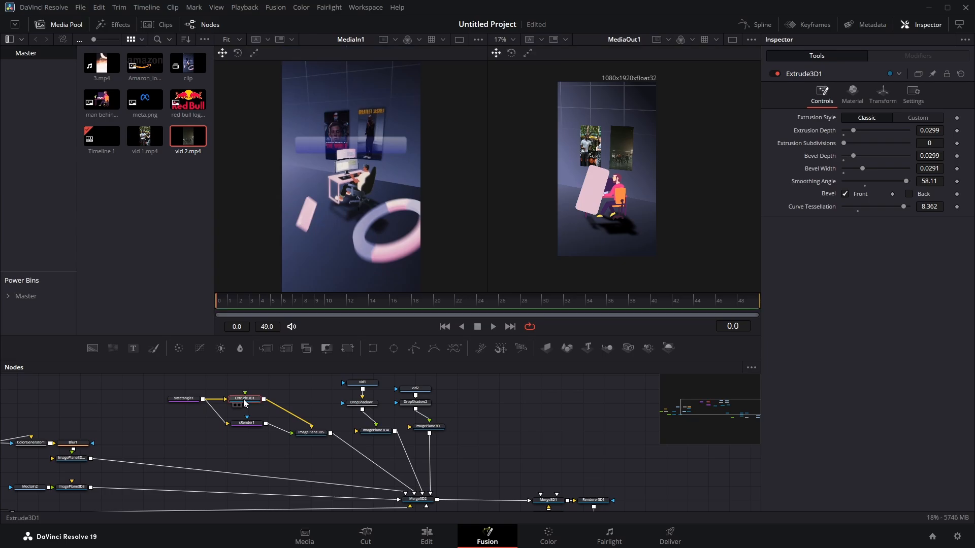
drag(869, 131, 859, 129)
Reduce the diffuse opacity of Extrude3D1's material to 0.732
click(857, 90)
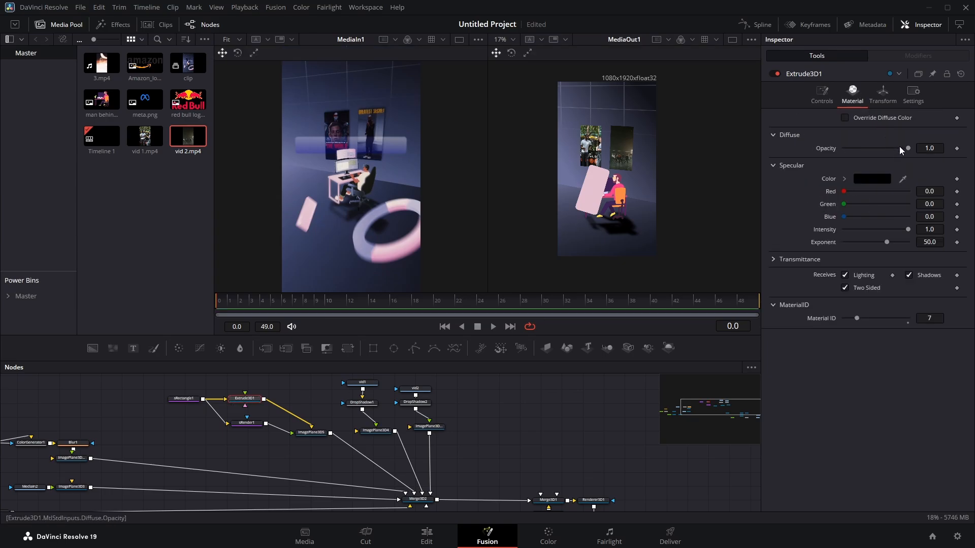
click(900, 147)
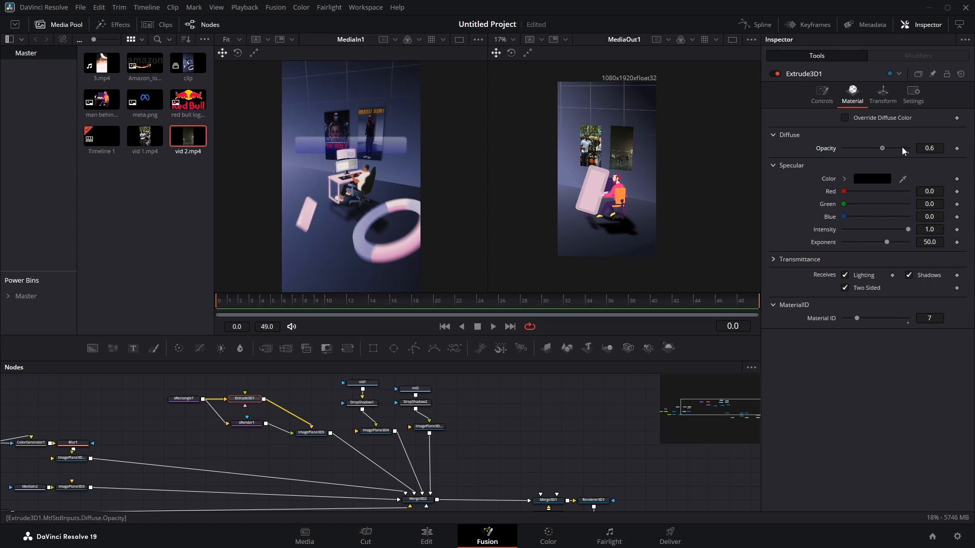
drag(885, 151, 893, 148)
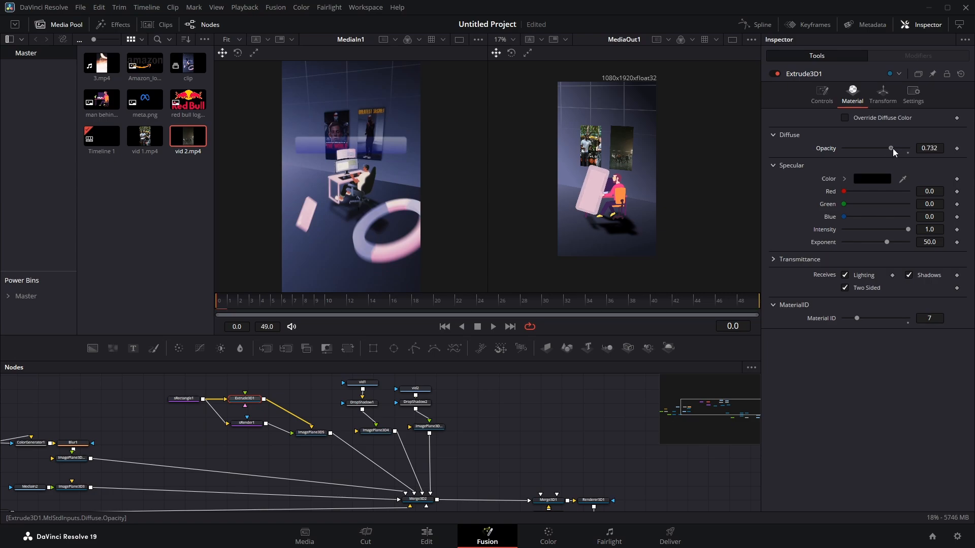
Scale the pink shape's image plane to 0.167 and translate it to X 1.06, Z 1.18
click(311, 436)
drag(930, 283, 905, 284)
drag(925, 155, 932, 155)
drag(920, 129, 929, 129)
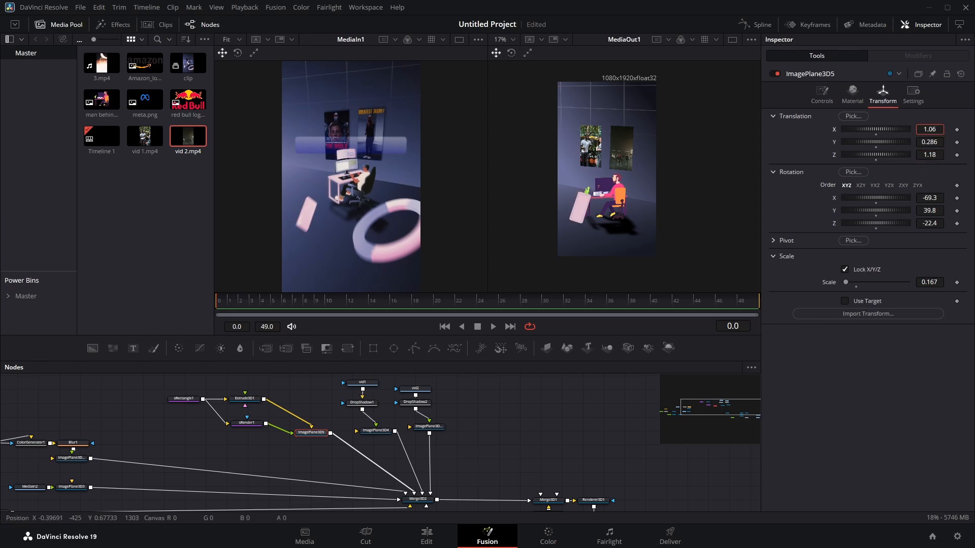
Move the pink phone shape in Merge3D2's 3D view to about X 1.013, Y 0.230, Z 1.168, in front of the desk
scroll(418, 439, down, 2)
drag(374, 224, 370, 251)
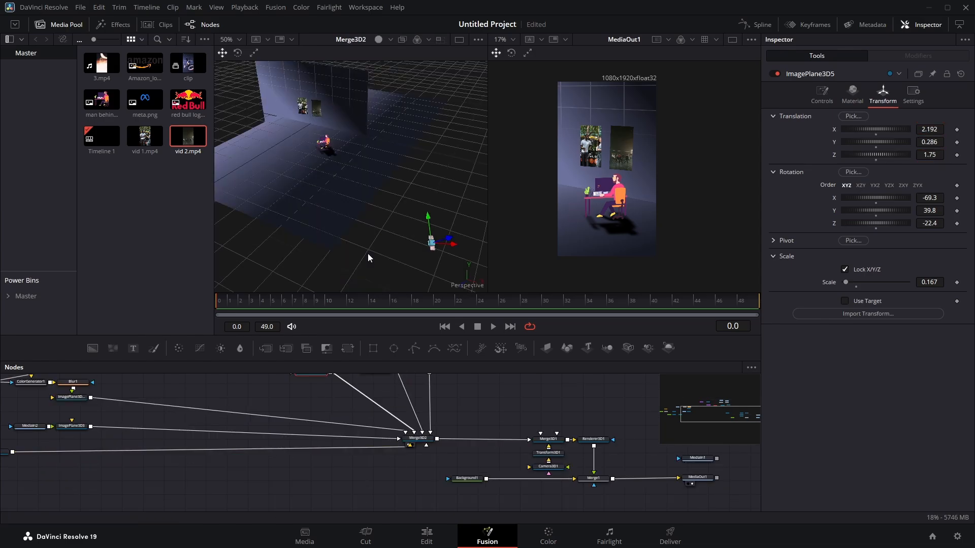
drag(452, 245, 335, 243)
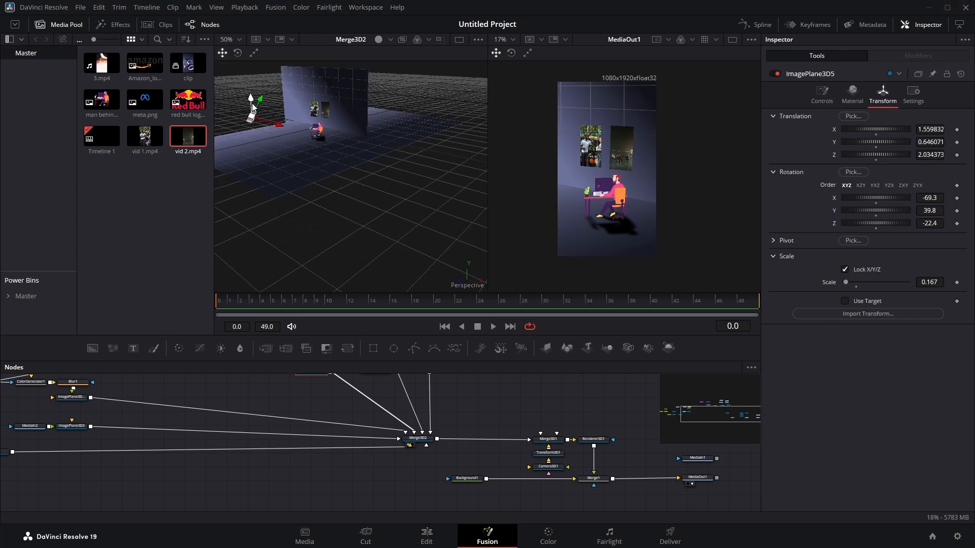
drag(255, 104, 338, 156)
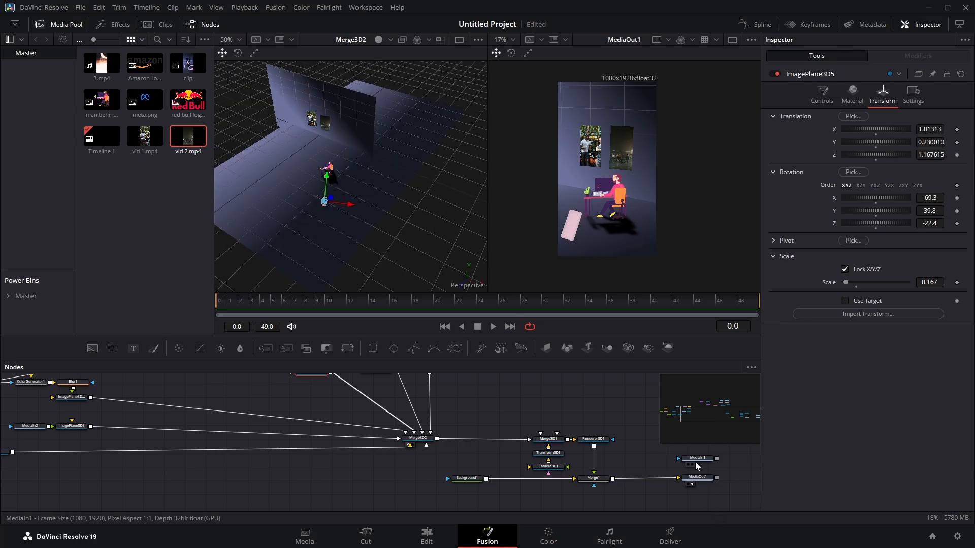
Rotate the phone shape's image plane to X -82.3, Y 50.2, Z -45.9 to match the reference clip
drag(473, 234, 416, 223)
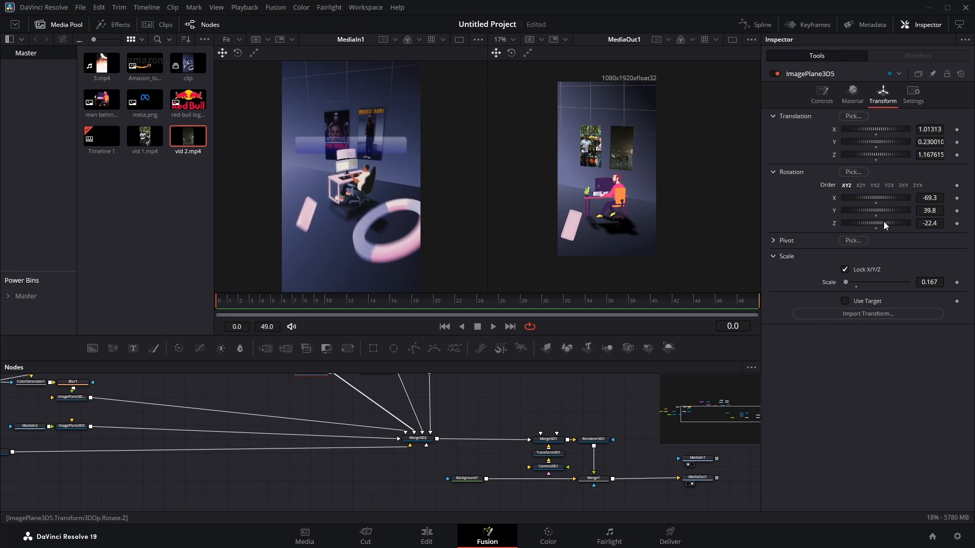
drag(884, 221, 880, 221)
drag(885, 209, 878, 198)
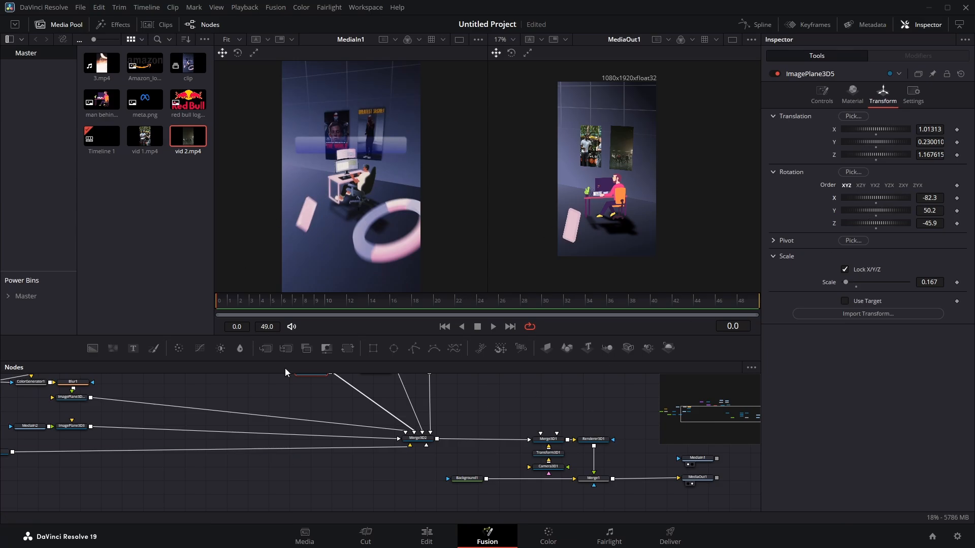
Move the two poster node branches aside to free space in the node graph and add an sEllipse node there
drag(341, 401, 283, 480)
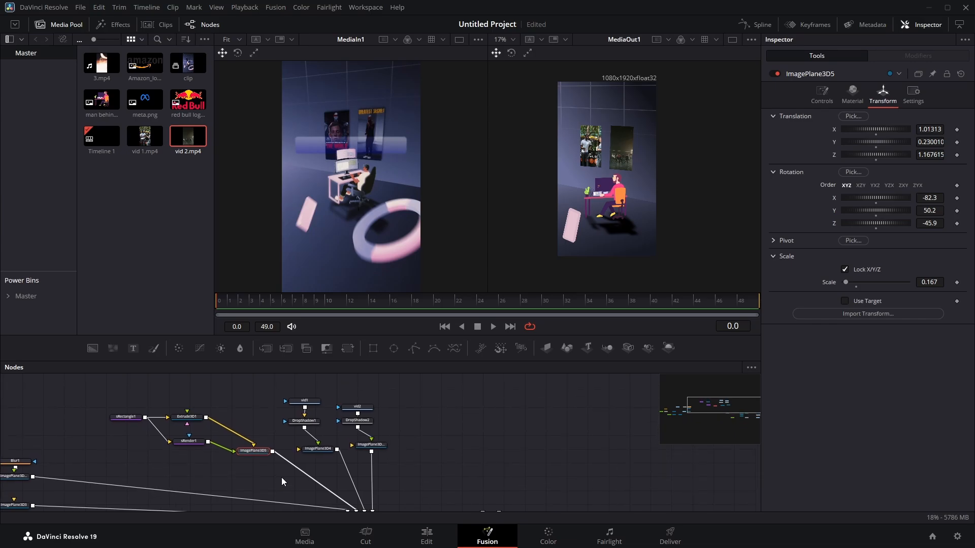
drag(281, 386, 459, 455)
key(shift+space)
text(extr)
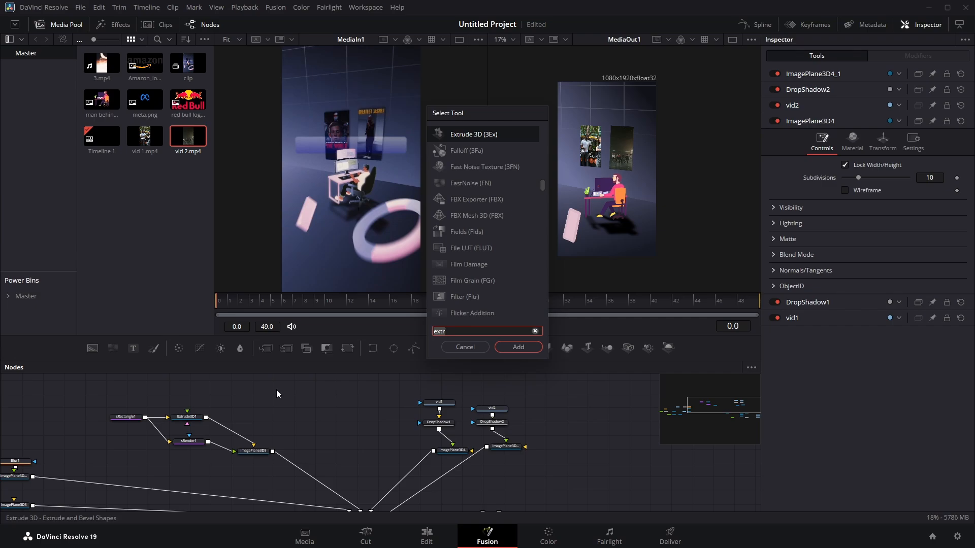
text(s)
key(Down)
key(Down)
key(Down)
key(Down)
key(Down)
key(Return)
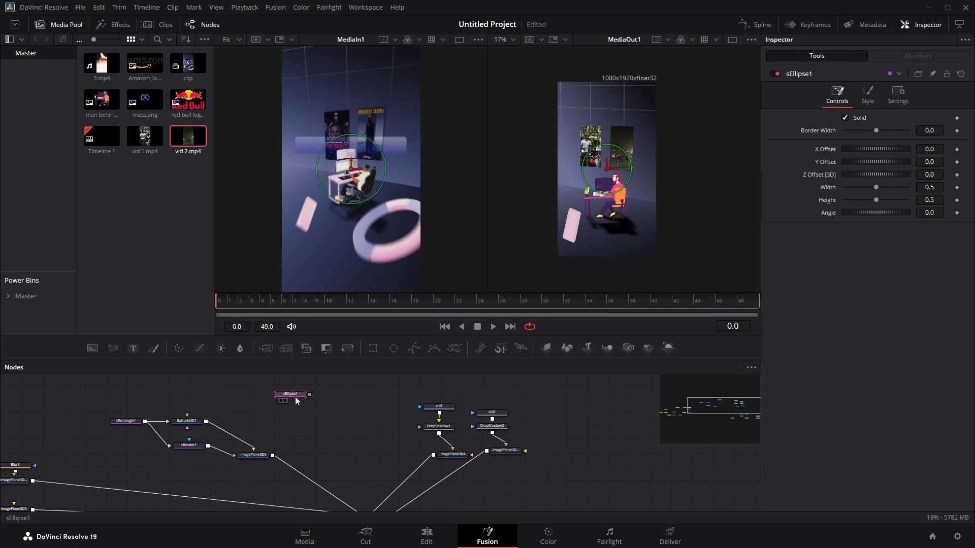
Add an sRender node after sEllipse1, feed it into a new image plane and connect that plane to Merge3D2
key(shift+space)
text(sr)
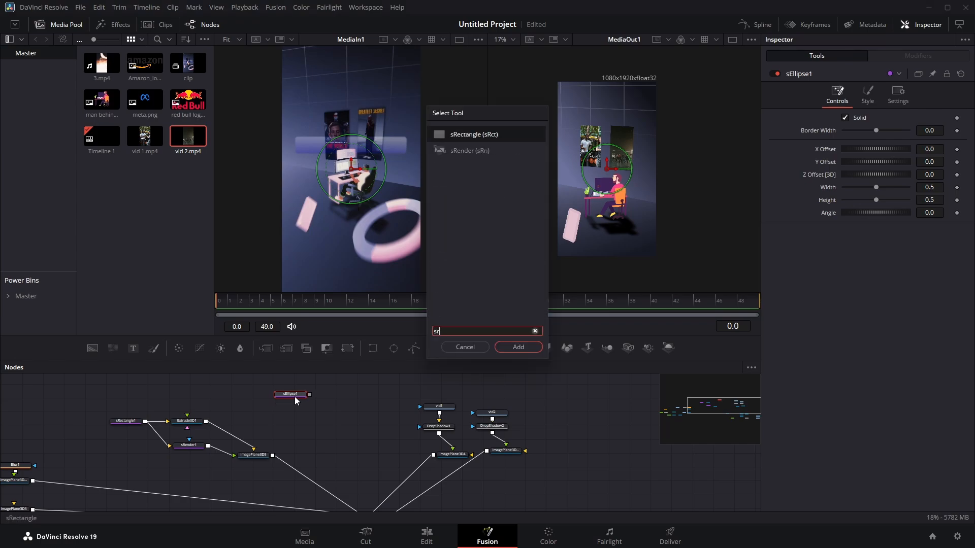
key(Down)
key(Return)
drag(353, 394, 365, 495)
scroll(344, 405, down, 1)
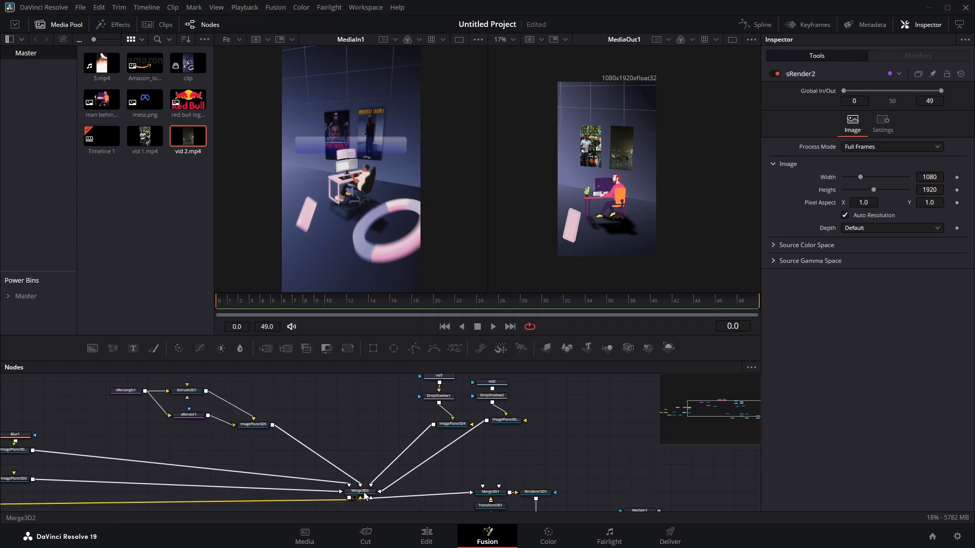
scroll(358, 458, up, 1)
drag(336, 428, 328, 463)
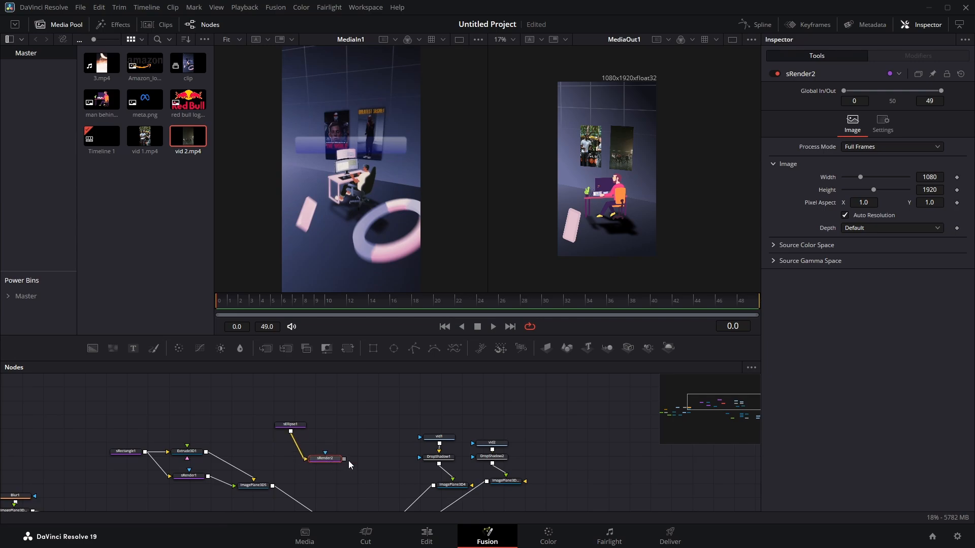
click(546, 348)
scroll(389, 409, down, 2)
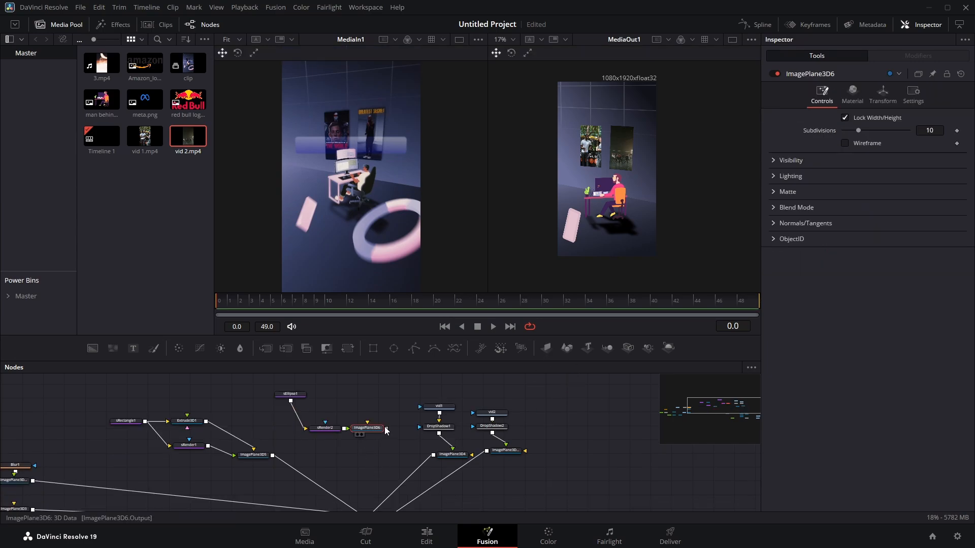
scroll(389, 409, up, 2)
Preview sEllipse1, turn off its solid fill and set the border width to 0.051 to make a ring
click(364, 413)
key(1)
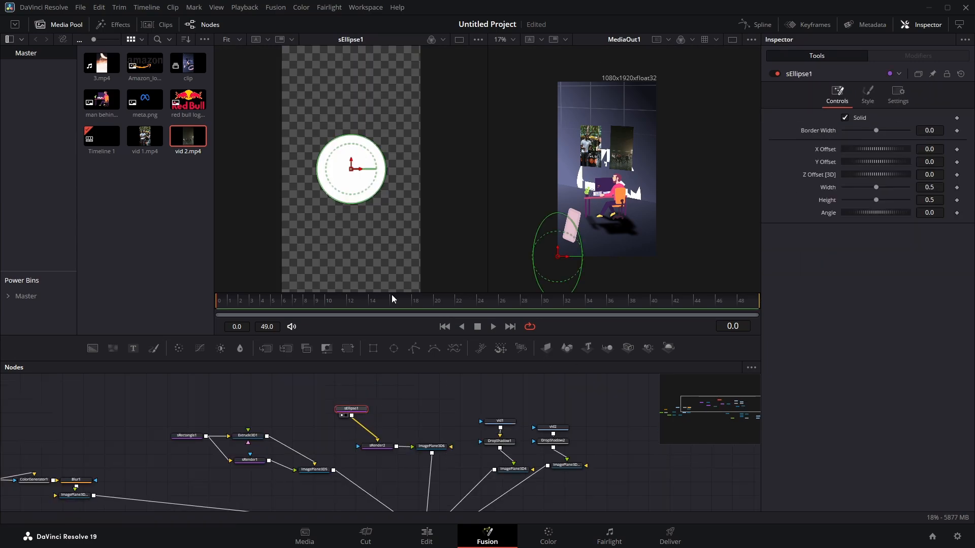
click(845, 119)
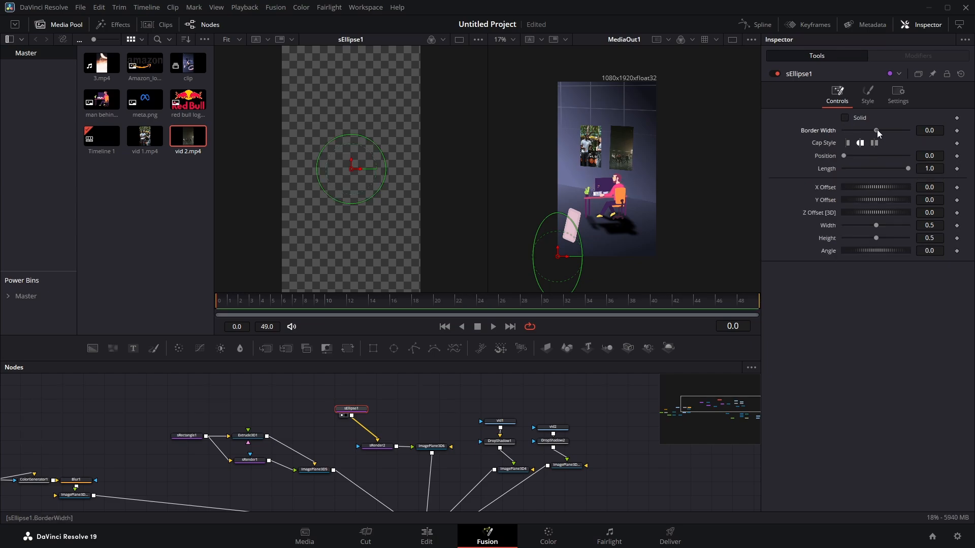
drag(877, 130, 886, 128)
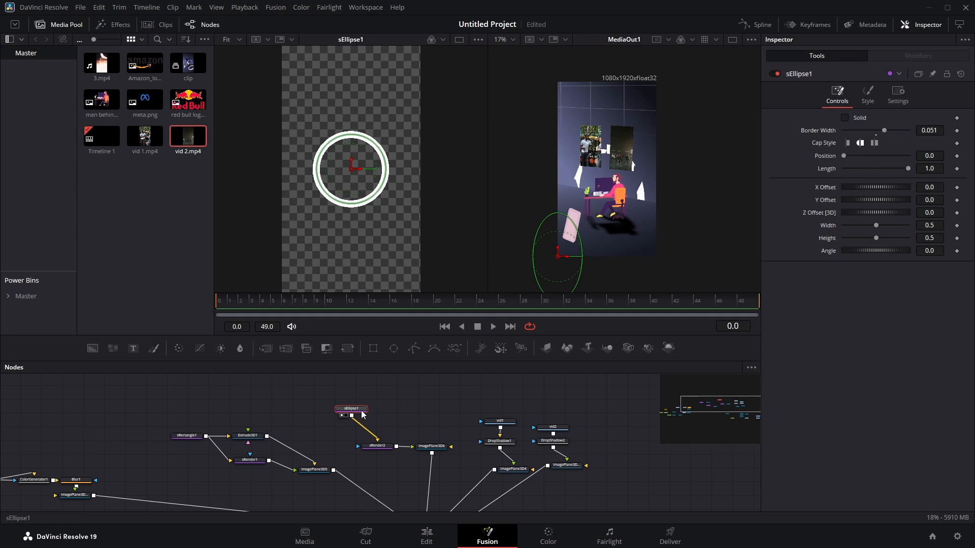
Add an Extrude 3D node after sEllipse1 and connect it to ImagePlane3D6
key(shift+space)
text(ext)
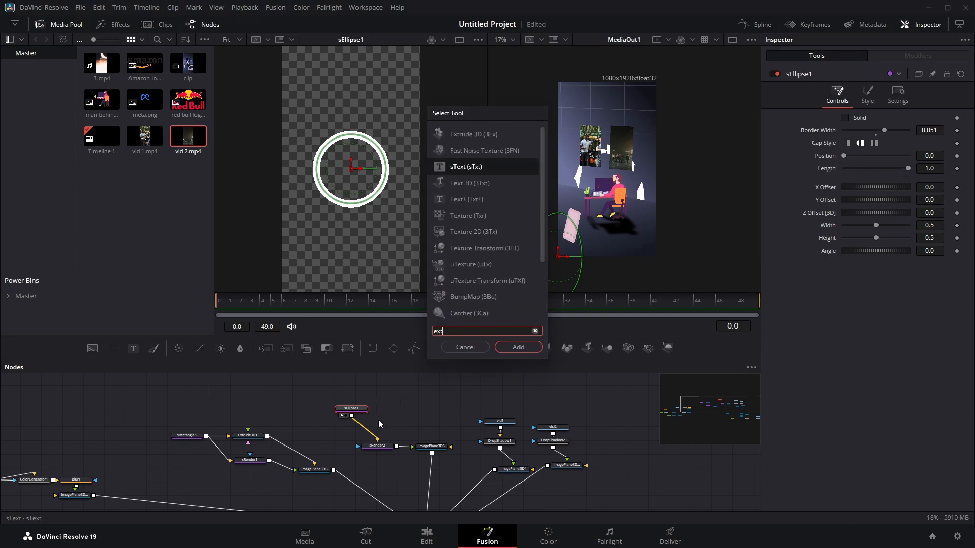
key(Up)
key(Up)
key(Return)
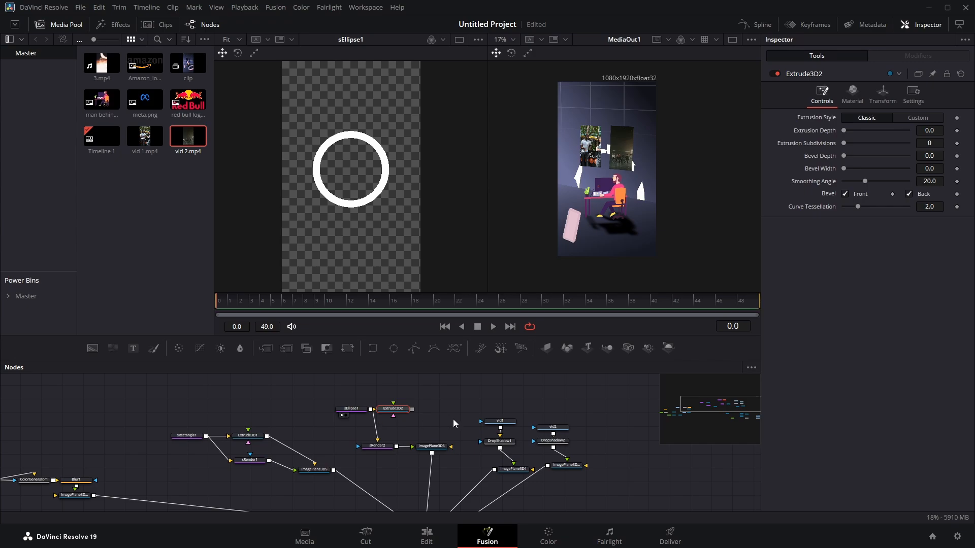
drag(412, 409, 432, 450)
Set ImagePlane3D6 to Z translation 0.18, rotation X 31.5, Y -9.1, Z 54.1 and scale 0.458
click(434, 447)
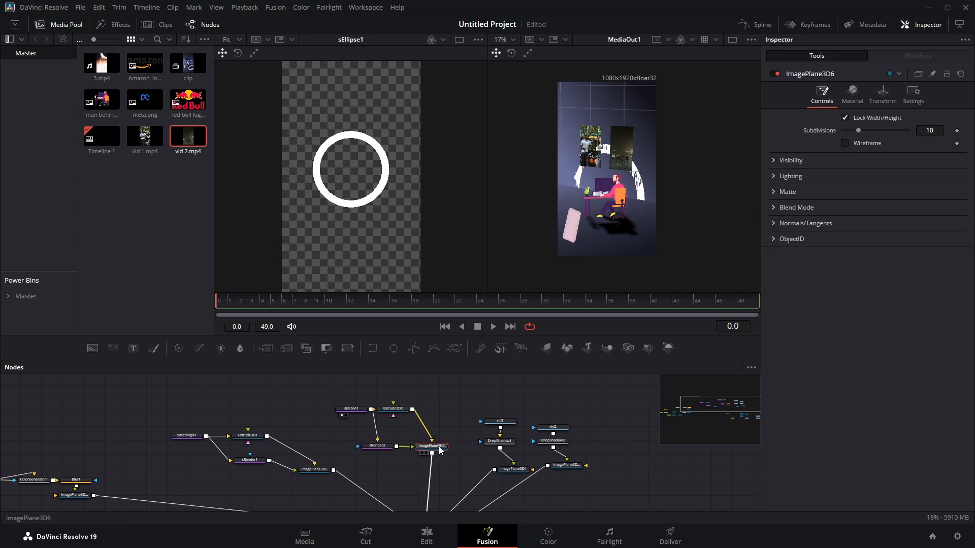
click(890, 91)
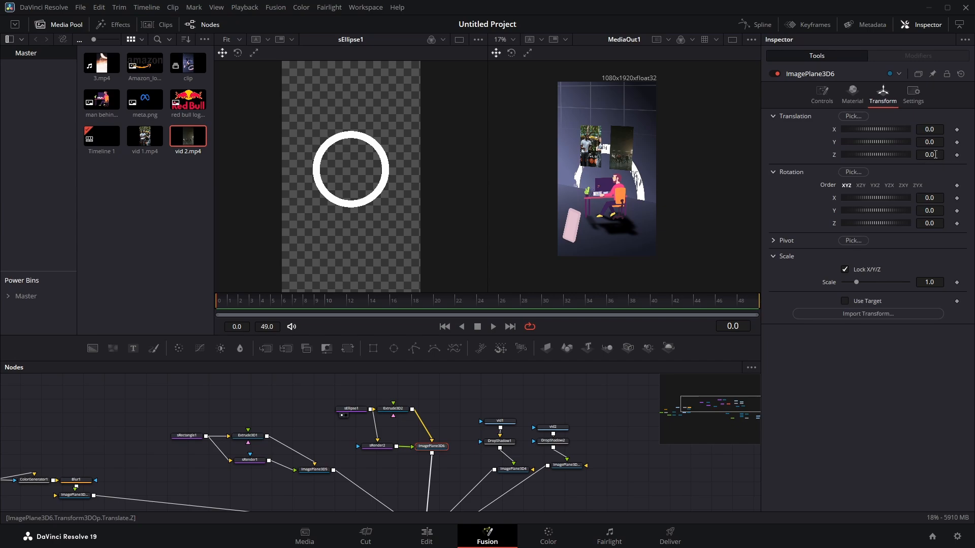
mouse_move(936, 155)
mouse_down()
mouse_move(955, 154)
mouse_move(944, 155)
mouse_up()
drag(929, 197, 912, 210)
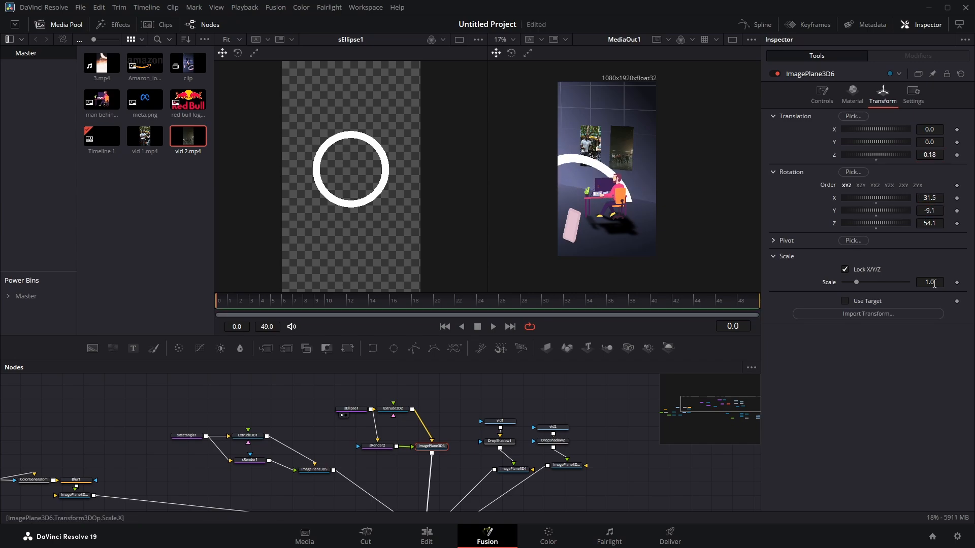
drag(929, 282, 654, 288)
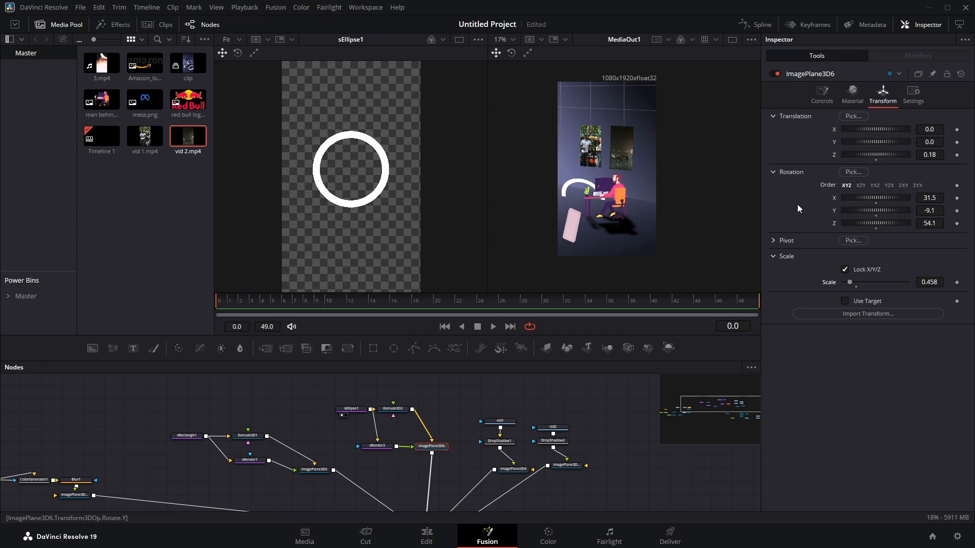
Move the ring in Merge3D2's 3D view to about X 1.272, Y 0.263, Z 1.163 and scale it to 0.247
drag(420, 475, 407, 202)
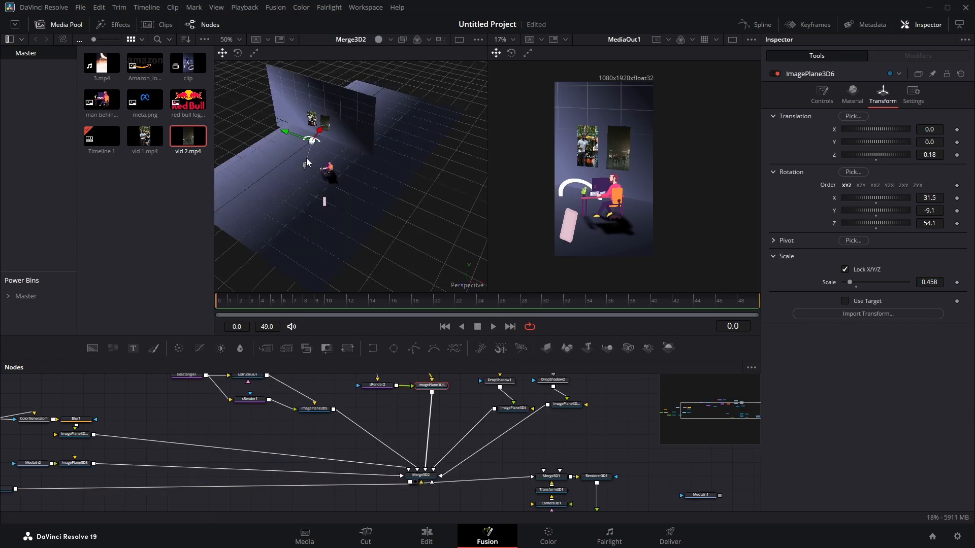
drag(312, 141, 341, 236)
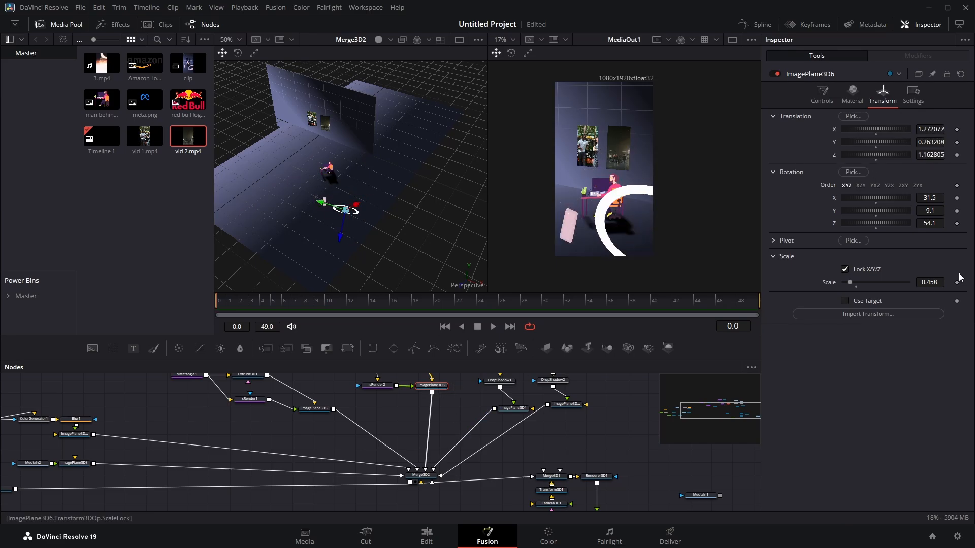
drag(929, 282, 913, 282)
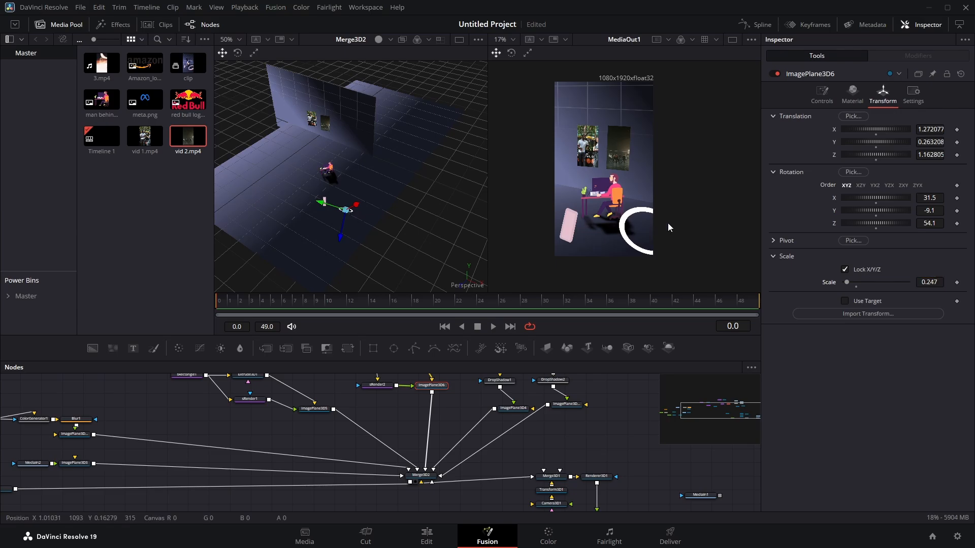
Reset the ring's rotation on all axes and rotate its image plane to X 28.7 and Y 41.7
double_click(834, 199)
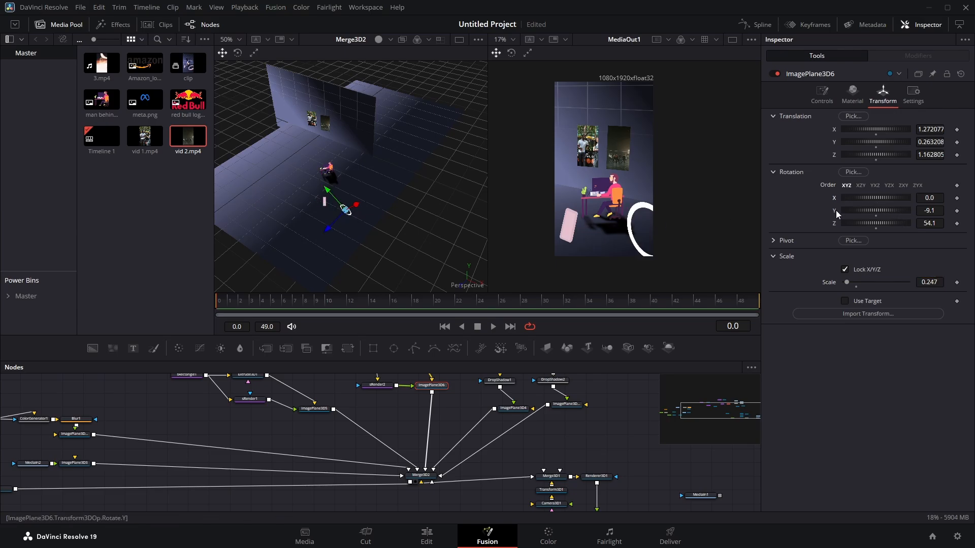
double_click(834, 210)
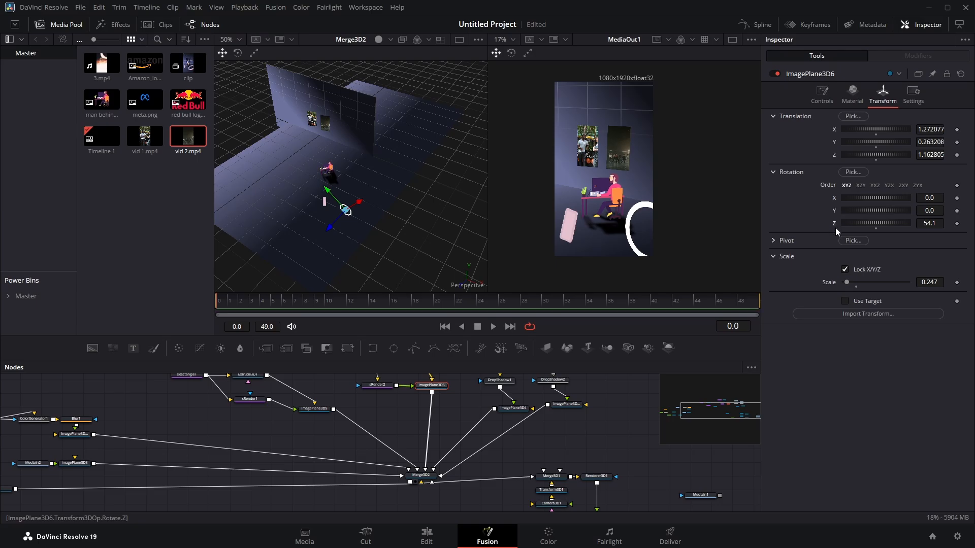
double_click(836, 225)
drag(873, 225, 894, 199)
key(ctrl+z)
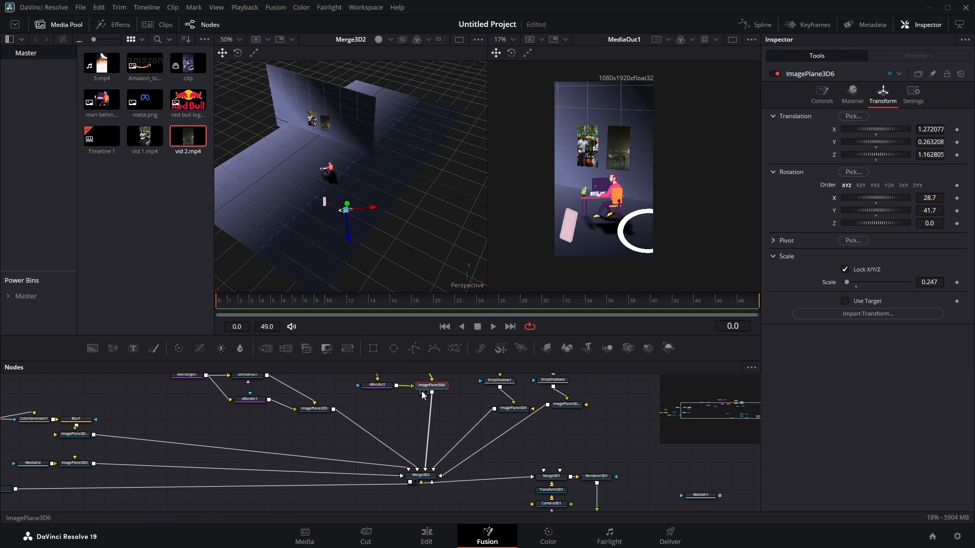
Set Extrude3D2 to extrusion depth 0.0252, 3 subdivisions, bevel depth 0.0299 and smoothing angle 29.76, and turn off the back bevel
scroll(402, 401, up, 2)
click(395, 396)
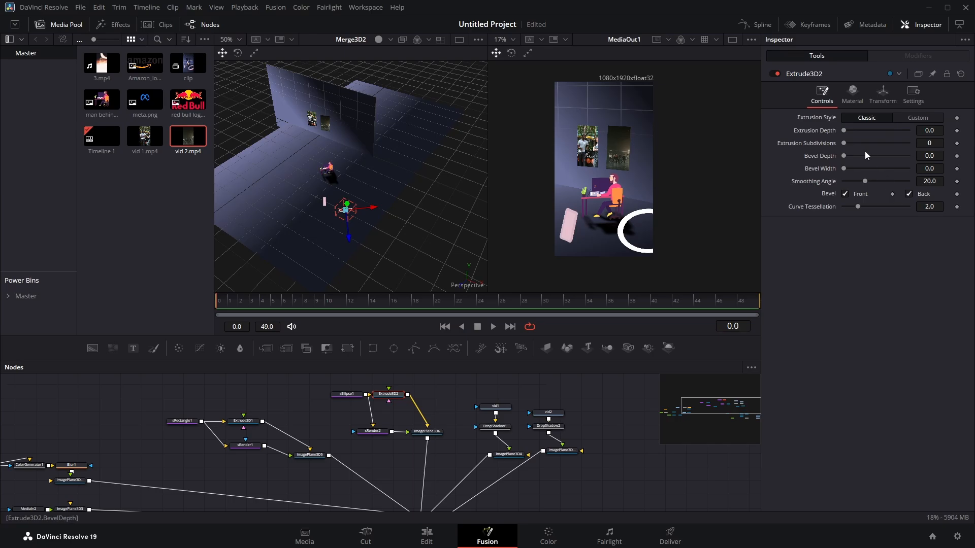
drag(845, 129, 876, 181)
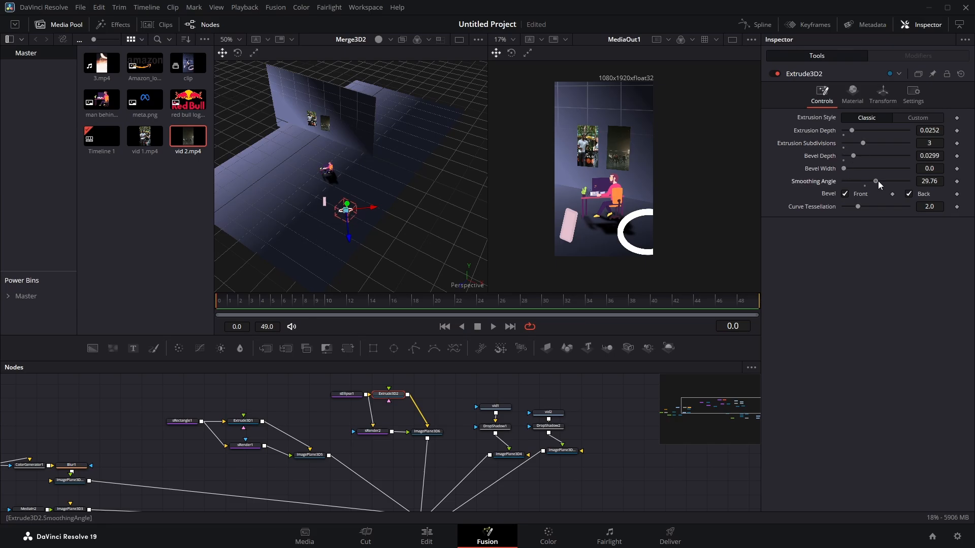
click(908, 194)
Reduce the diffuse opacity of Extrude3D2's material to 0.622
click(856, 94)
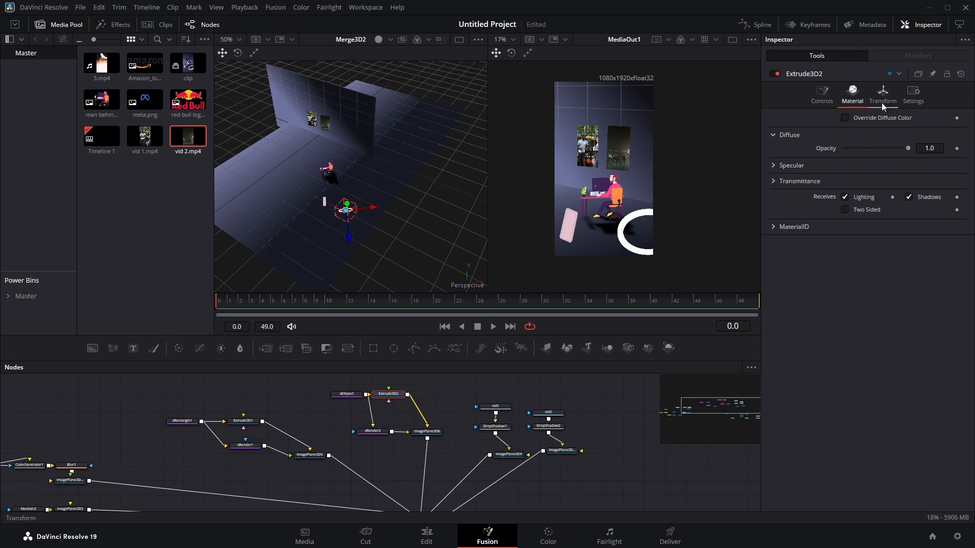
click(886, 94)
click(855, 97)
drag(897, 148, 882, 149)
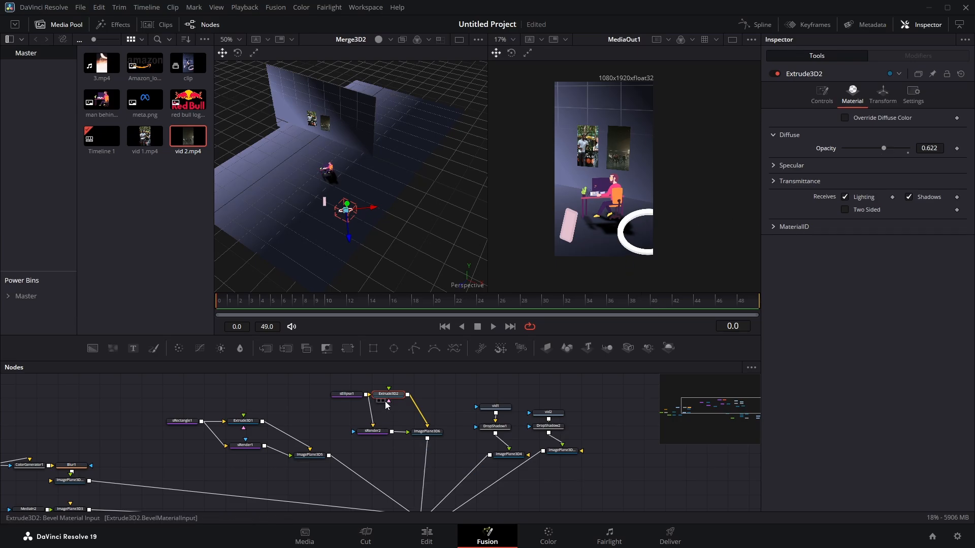
Display the MediaIn1 reference clip in the viewer and sample its ring's pink as the sEllipse1 shape's colour
scroll(564, 424, down, 2)
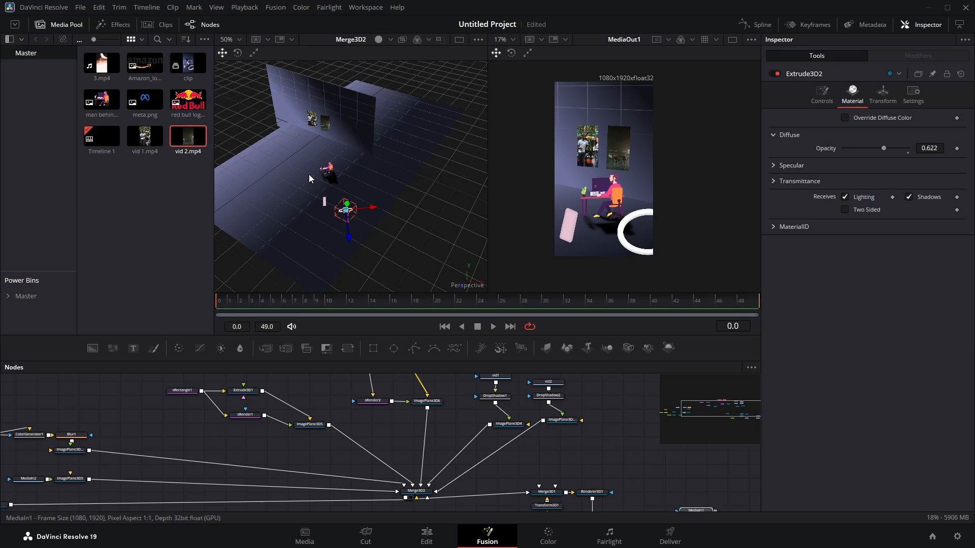
key(1)
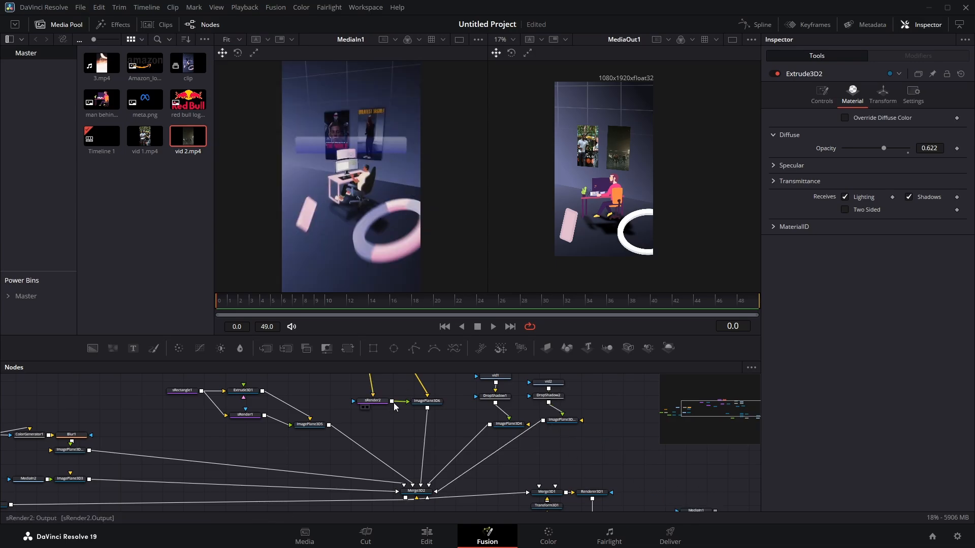
scroll(394, 403, up, 4)
click(353, 417)
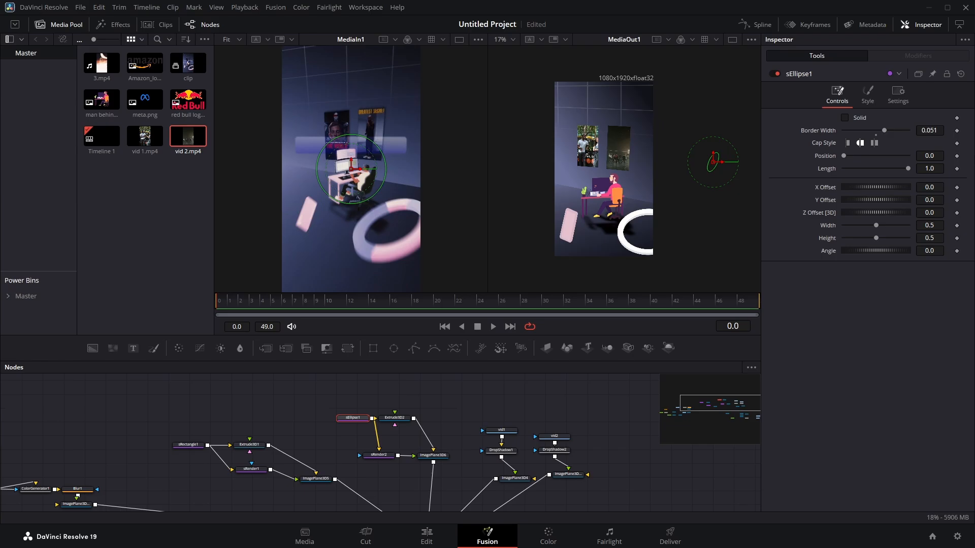
click(867, 95)
drag(903, 119, 381, 210)
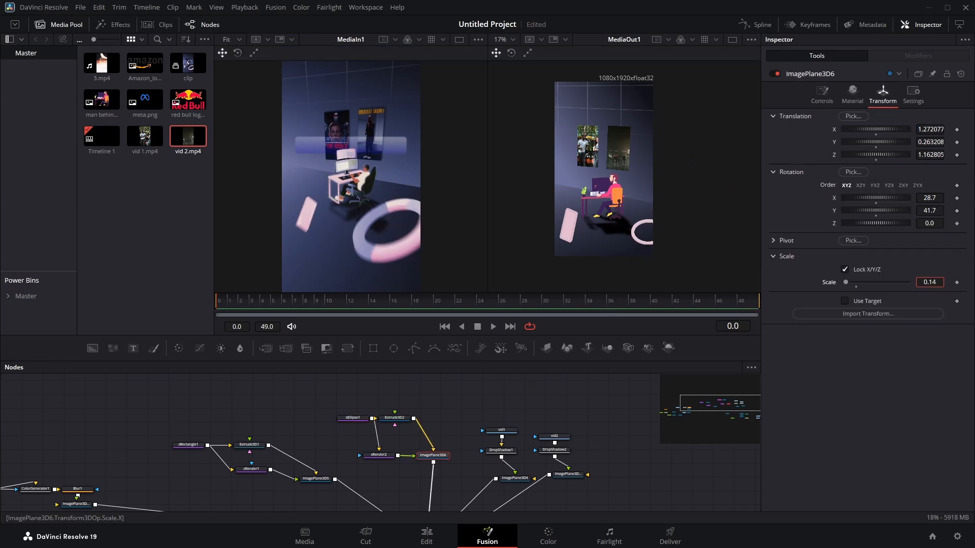
Set ImagePlane3D6's scale to 0.165, translation to about X 1.37, Y 0.312, Z 1.323, and rotation to X 38.4, Y 67.8
drag(929, 281, 942, 282)
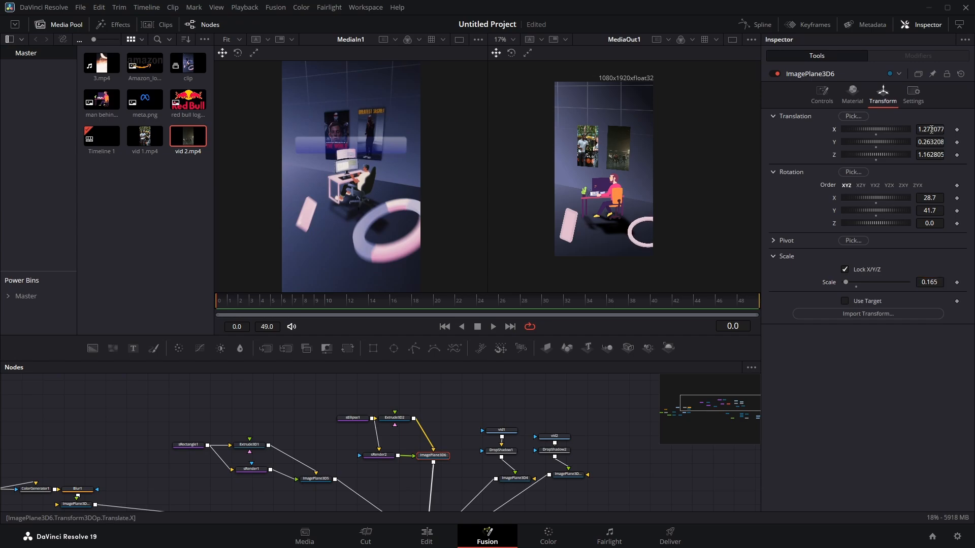
drag(929, 129, 970, 129)
drag(930, 142, 948, 141)
drag(930, 129, 942, 129)
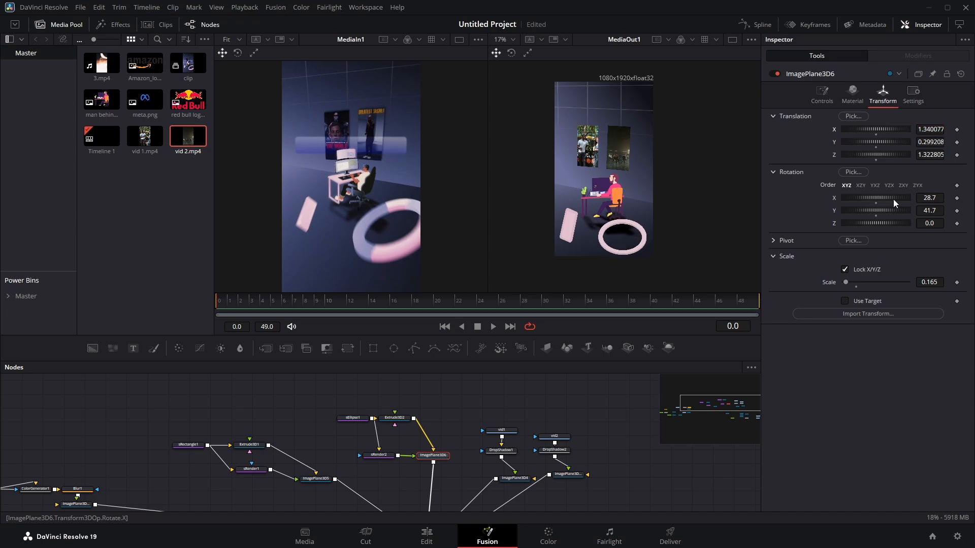
mouse_move(881, 197)
mouse_down()
mouse_move(894, 196)
mouse_move(897, 213)
mouse_move(926, 197)
mouse_move(869, 198)
mouse_up()
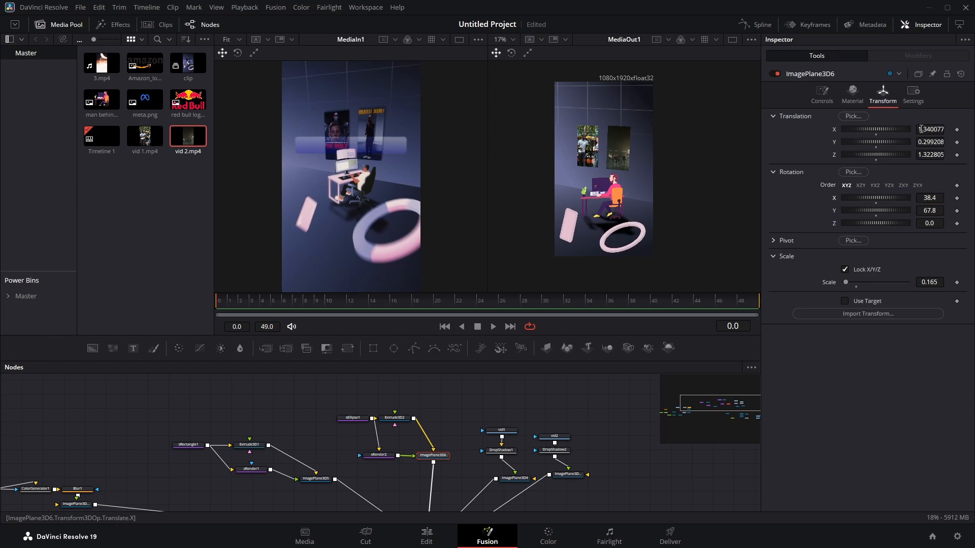
drag(921, 129, 928, 129)
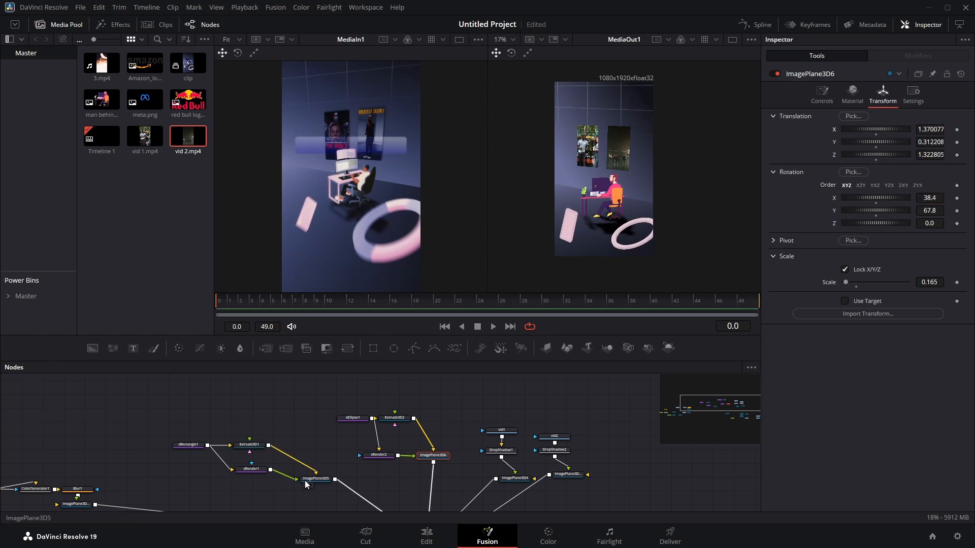
Set ImagePlane3D5's scale to 0.122 and the ring's Extrude3D2 extrusion depth to 0.0583
click(315, 479)
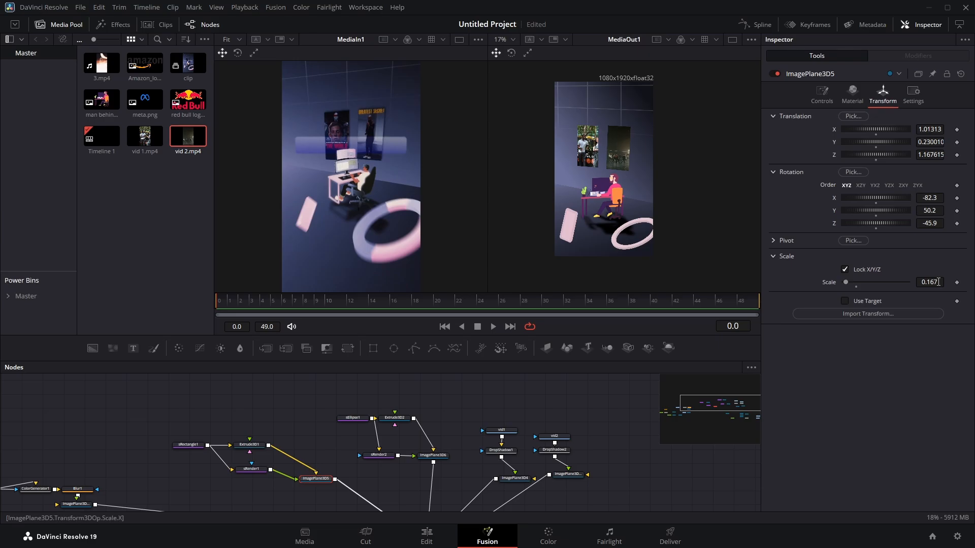
drag(938, 282, 940, 282)
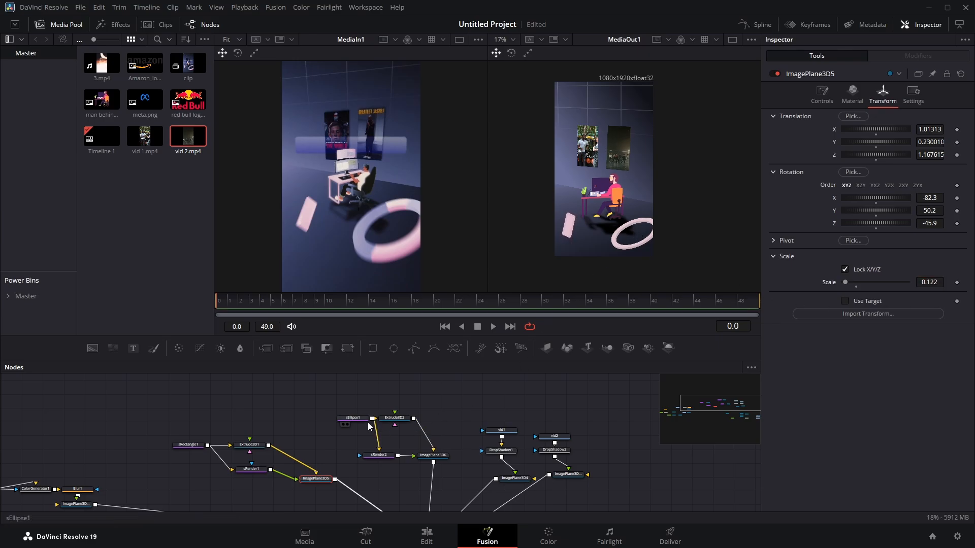
click(398, 419)
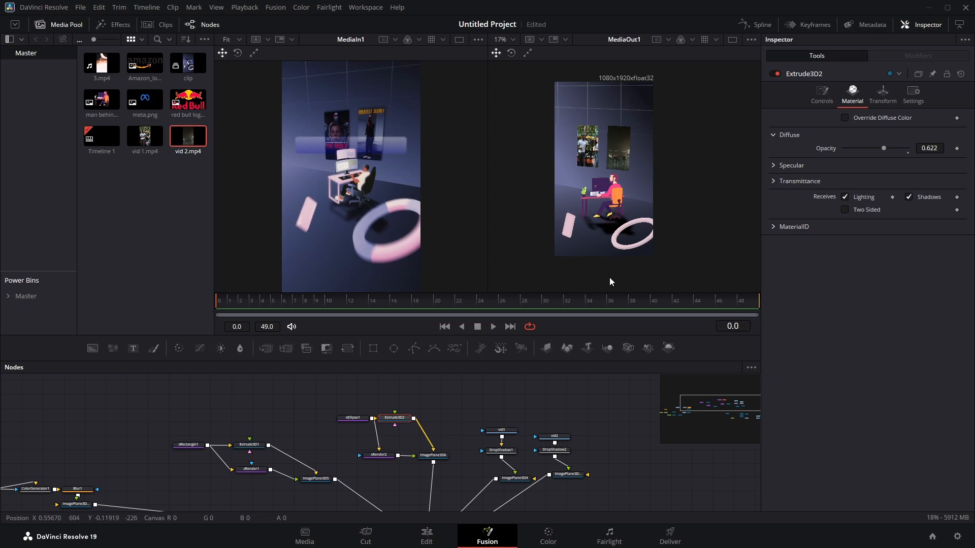
click(822, 94)
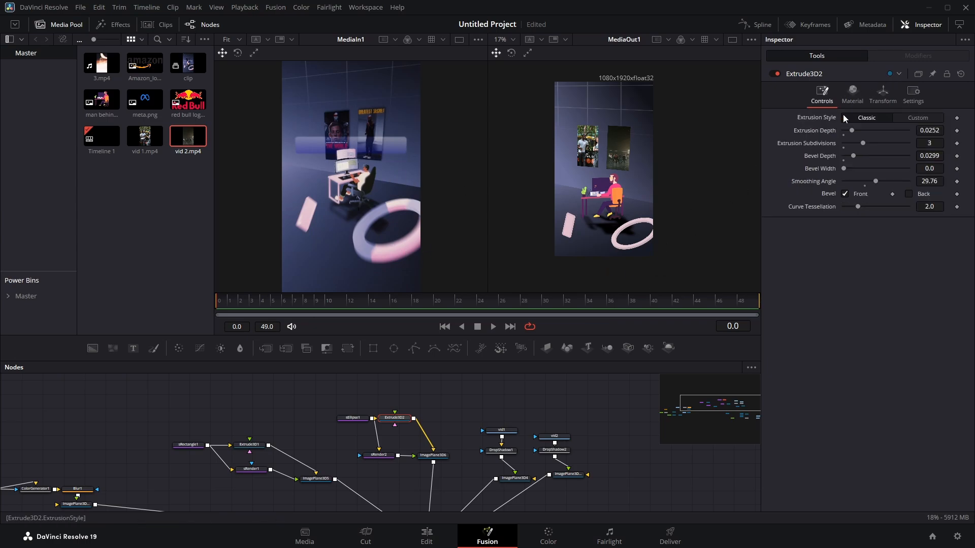
drag(855, 129, 864, 128)
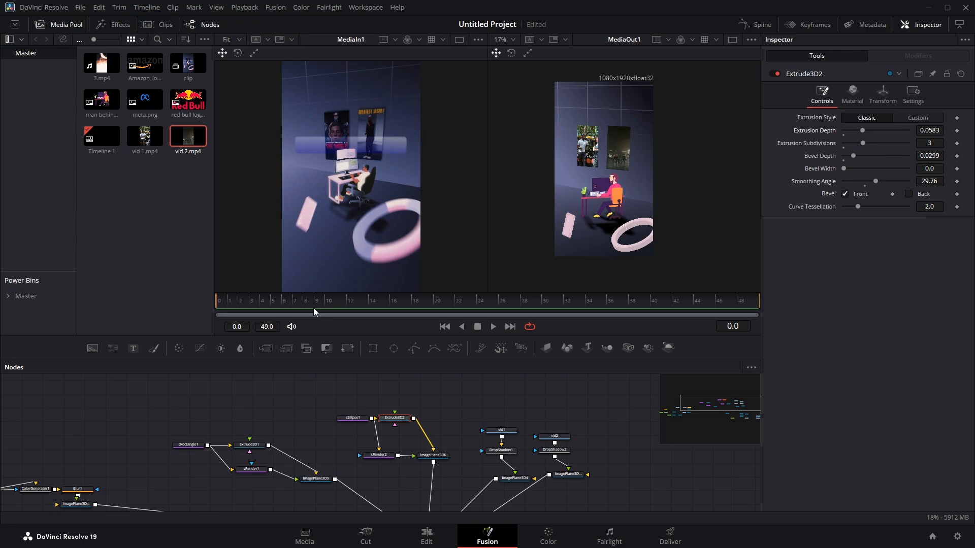
Go to frame 2 and shift the ellipse, rectangle and video node branches away from Merge3D2 in the node graph
mouse_move(255, 297)
mouse_down()
mouse_move(410, 292)
mouse_move(240, 296)
mouse_up()
scroll(489, 451, down, 3)
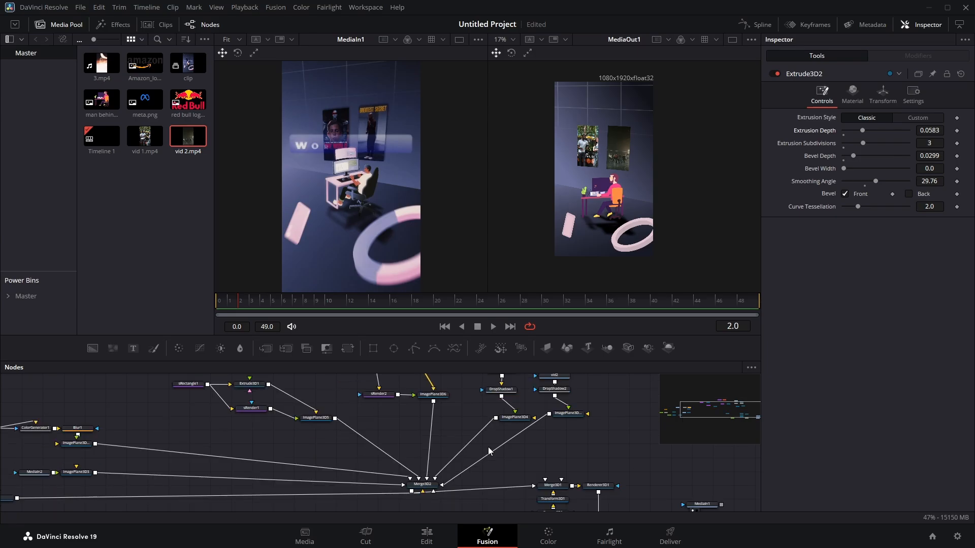
drag(426, 416, 206, 402)
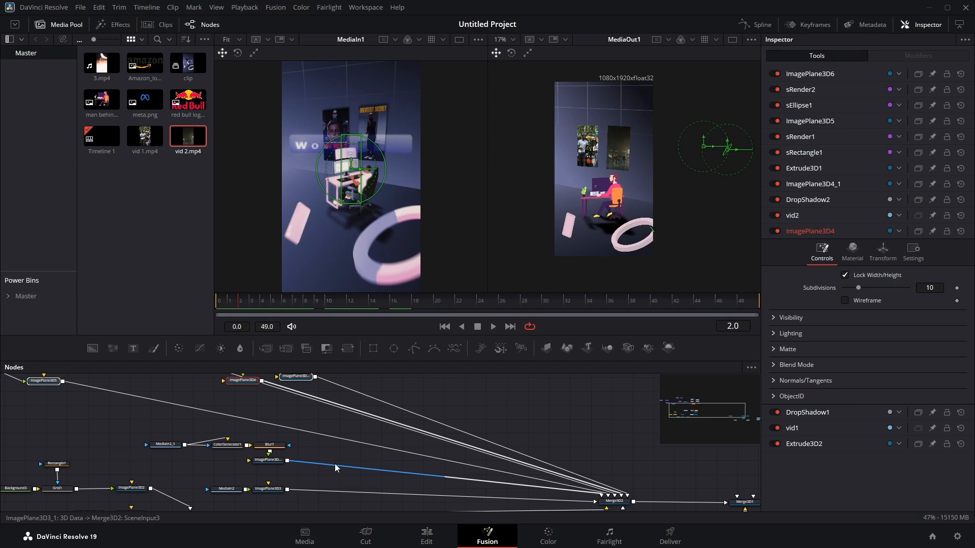
Disconnect ImagePlane3D3 and ImagePlane3D3_1 from Merge3D2 and connect both to the BG merge node
scroll(319, 476, down, 3)
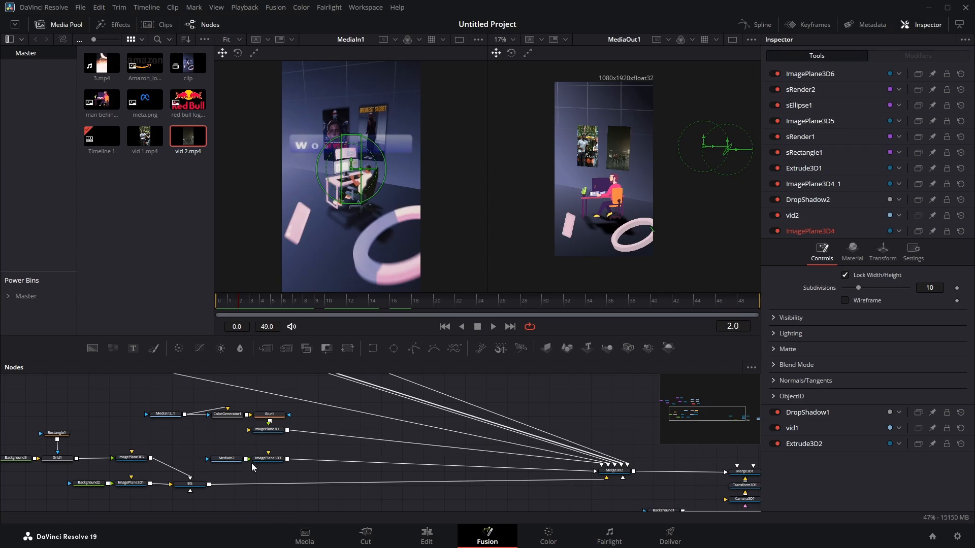
click(325, 433)
click(317, 460)
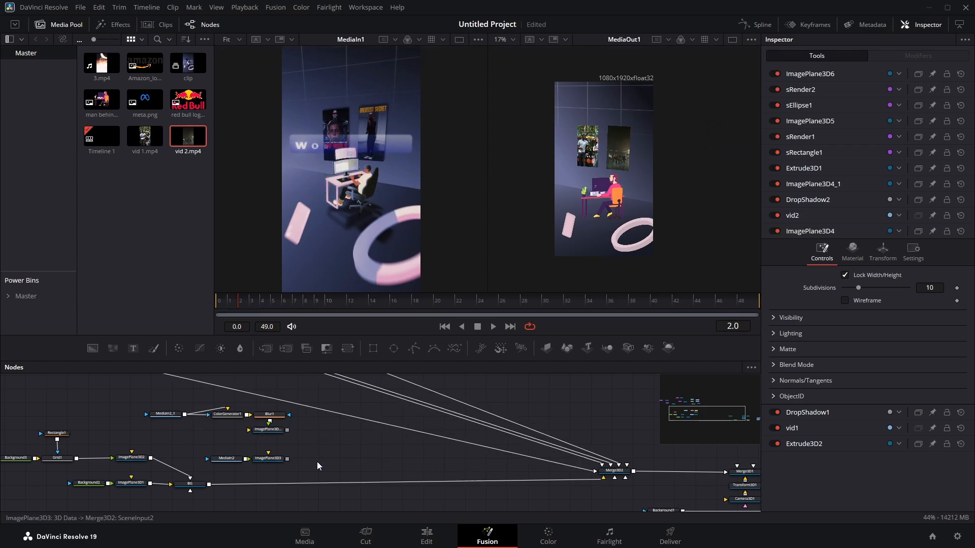
drag(288, 459, 192, 480)
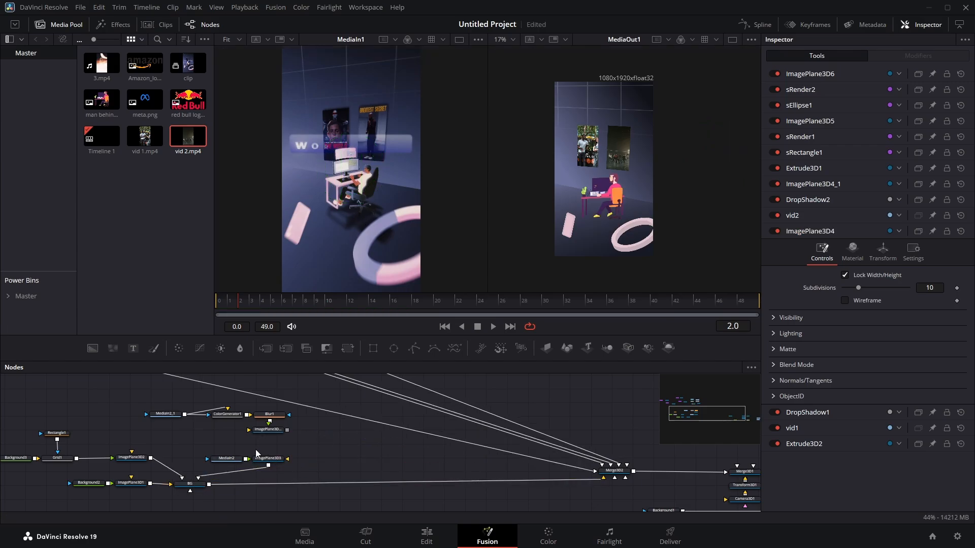
drag(287, 430, 189, 483)
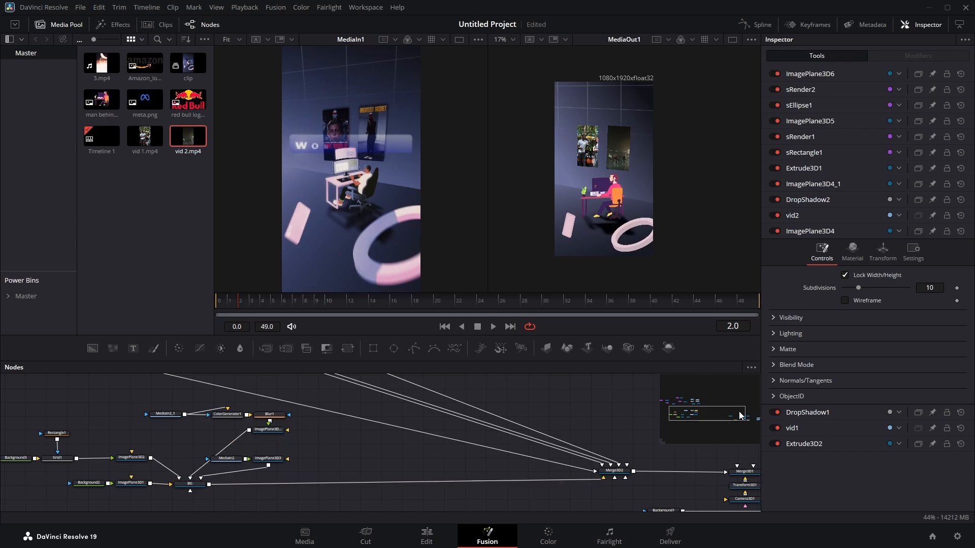
Rename the Merge3D2 node as fg
click(617, 475)
text(fg)
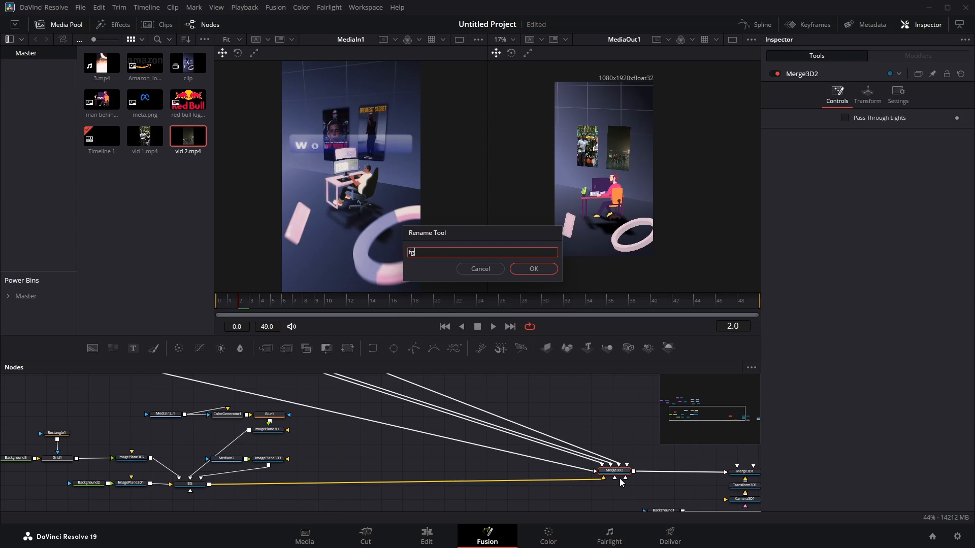
key(Return)
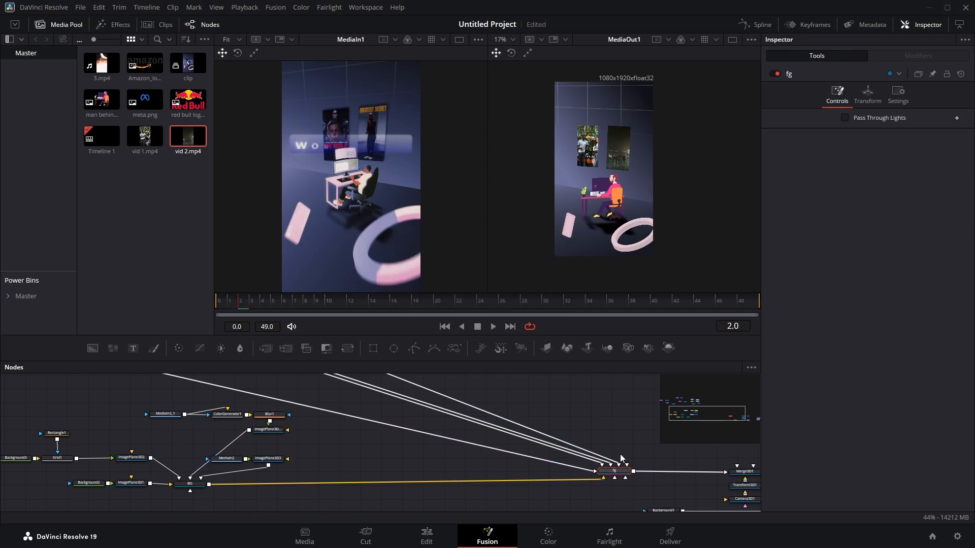
Add a Background node in the free area above the fg merge and set its type to Gradient
drag(529, 388, 459, 422)
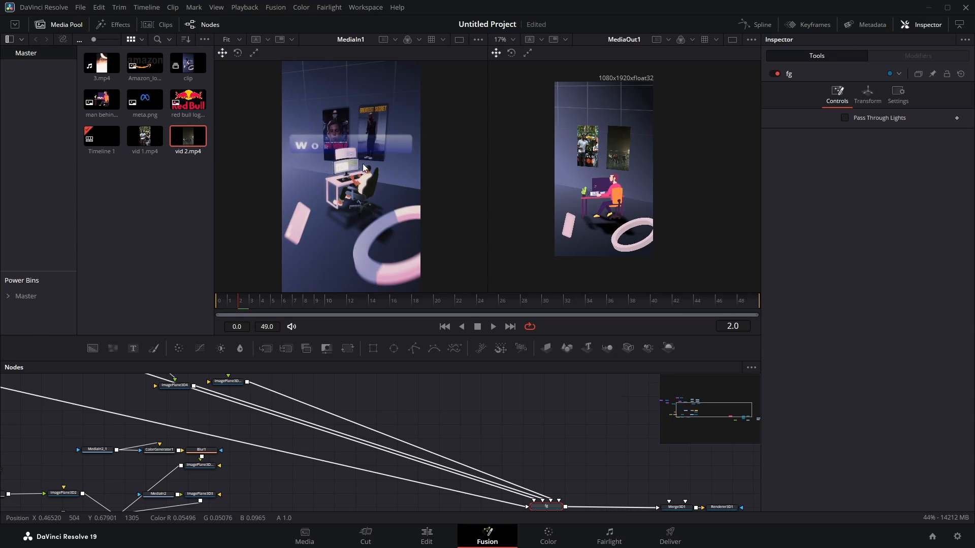
drag(536, 439, 427, 473)
drag(92, 348, 376, 412)
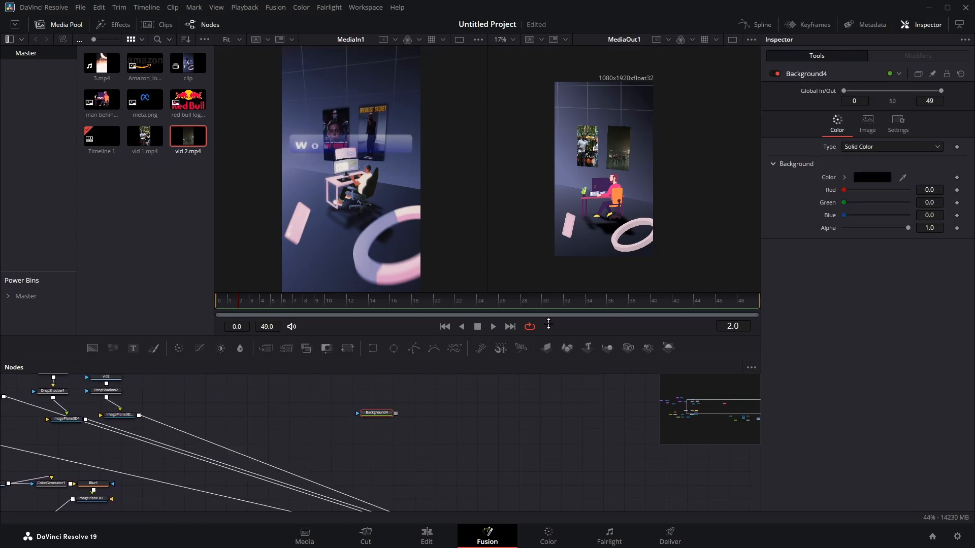
click(898, 146)
click(886, 215)
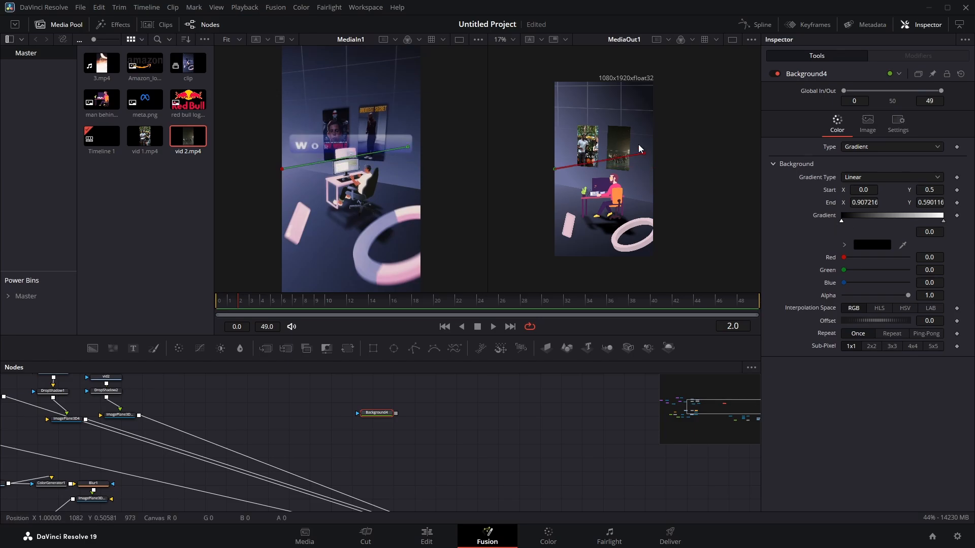
Run Background4's gradient vertically from the frame's bottom to its top and sample the reference text banner's blue as its start colour
drag(653, 169, 609, 81)
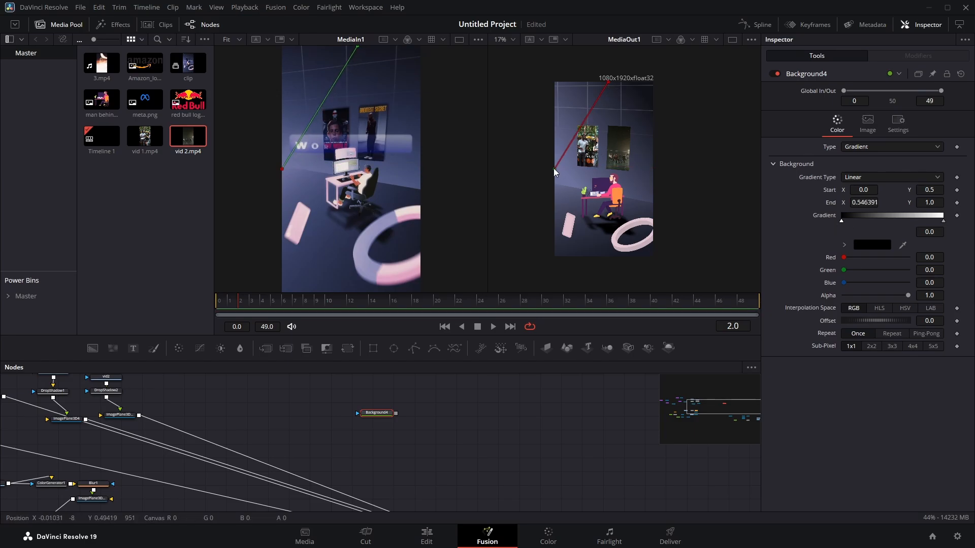
drag(554, 169, 606, 255)
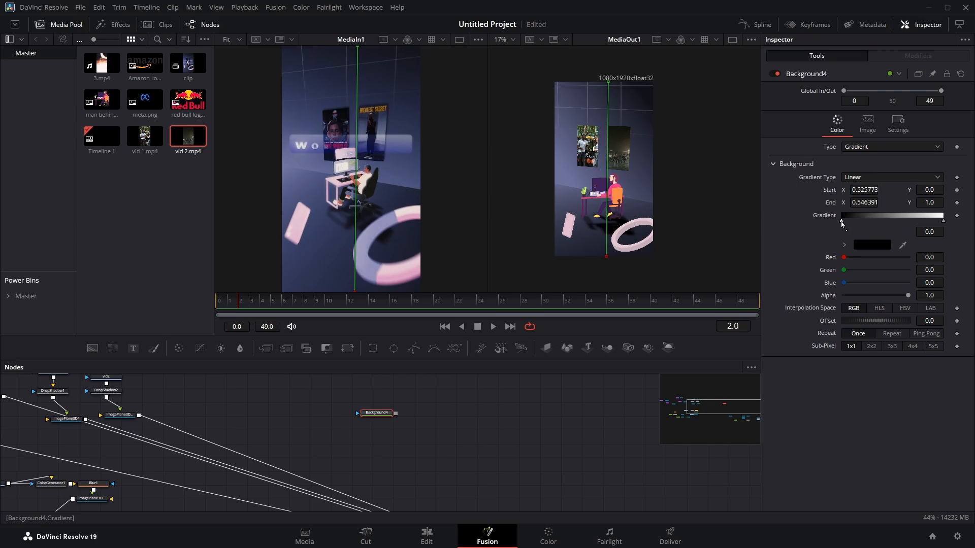
drag(902, 245, 403, 148)
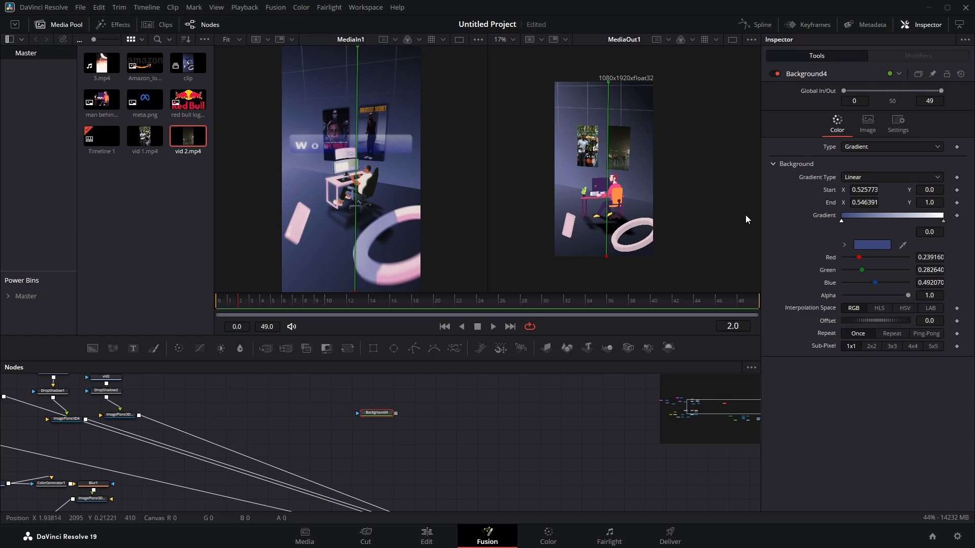
Add an ImagePlane3D after Background4, connect it to the fg merge, and set its Z translation to 0.15
click(546, 348)
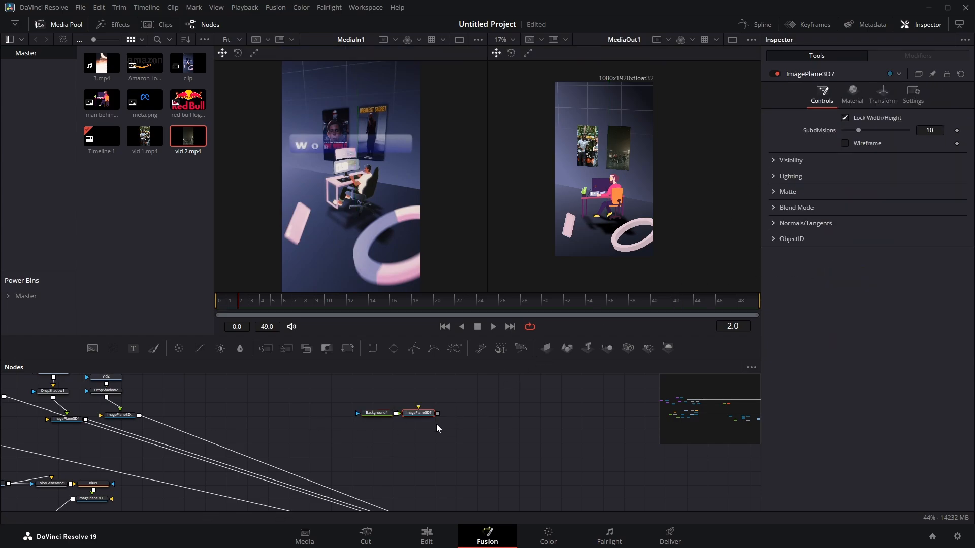
scroll(437, 422, down, 2)
scroll(437, 418, up, 1)
drag(437, 382, 446, 510)
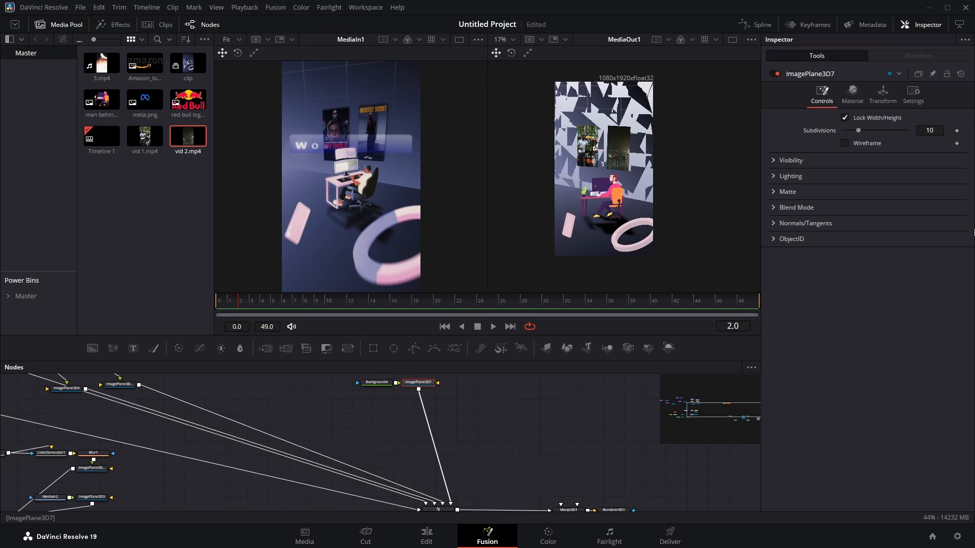
click(886, 96)
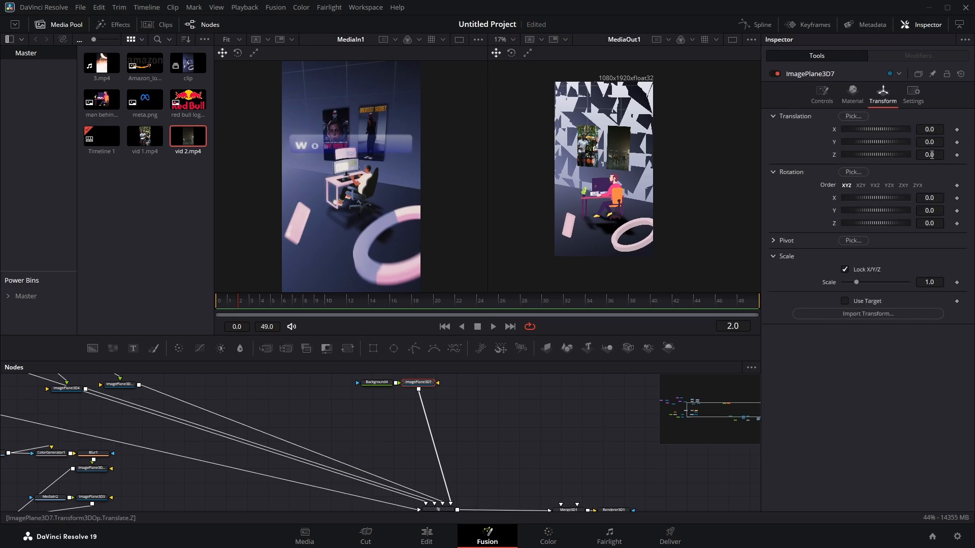
drag(929, 155, 934, 154)
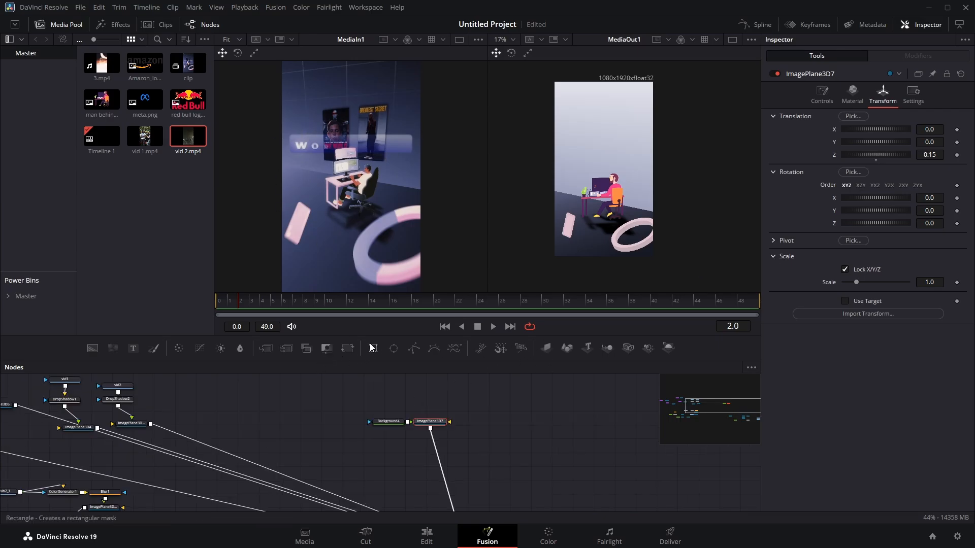
Mask Background4 with a rectangle about 0.613 wide and 0.065 high, centred at about X 0.639, Y 0.623
drag(372, 348, 382, 426)
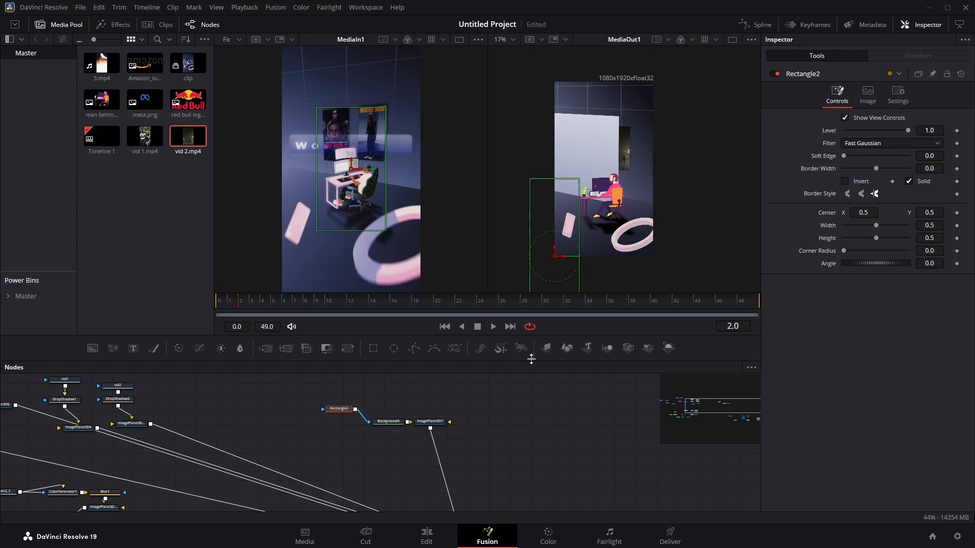
drag(581, 242, 651, 243)
scroll(557, 130, down, 2)
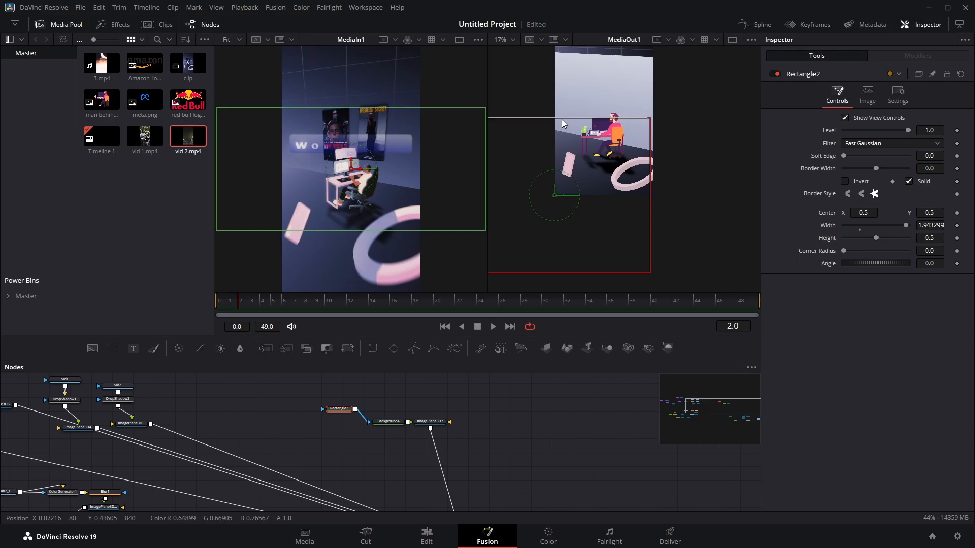
drag(561, 119, 645, 183)
drag(545, 190, 595, 190)
drag(669, 175, 670, 181)
drag(594, 195, 537, 209)
drag(602, 205, 600, 206)
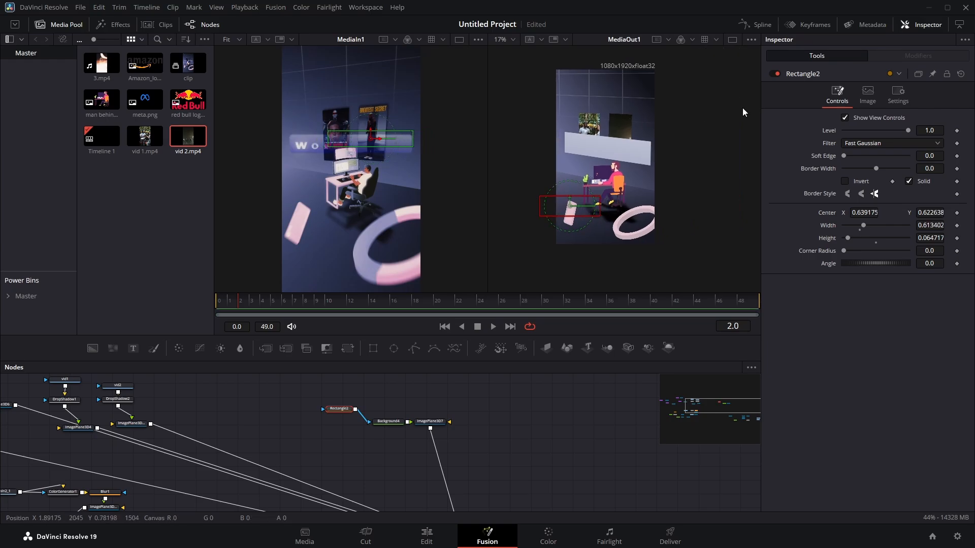
Move Background4's blue gradient stop to about 0.602, lower its alpha to about 0.669, and round the corners of Rectangle2
click(388, 421)
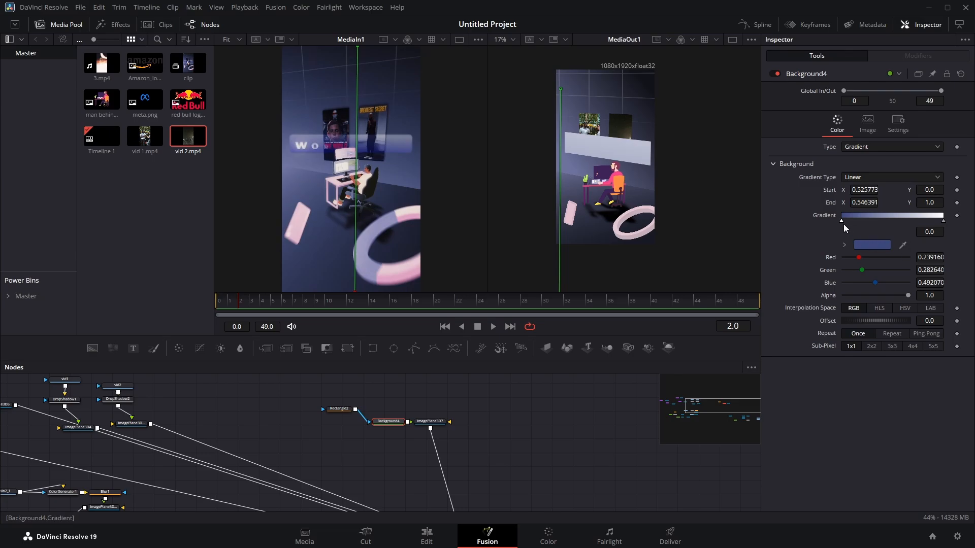
drag(843, 222, 904, 225)
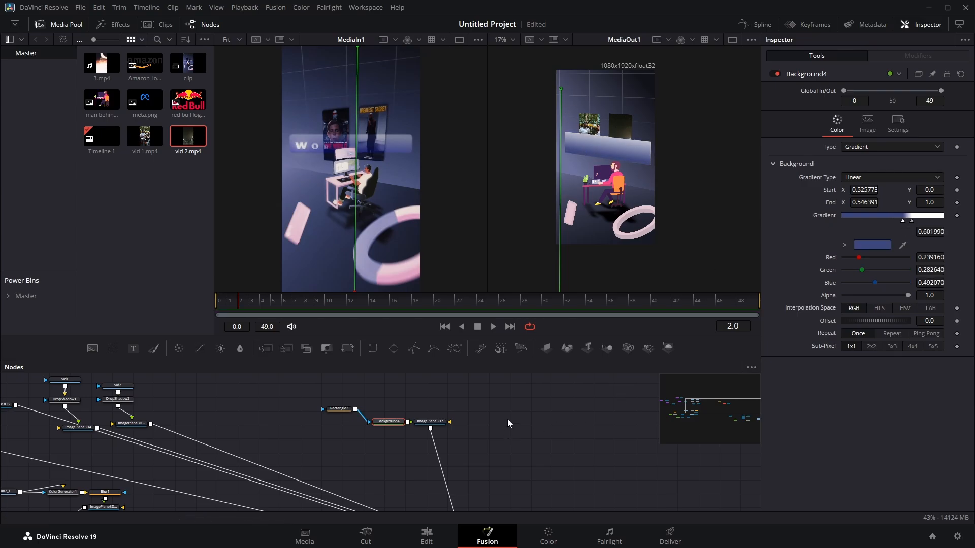
drag(908, 295, 887, 294)
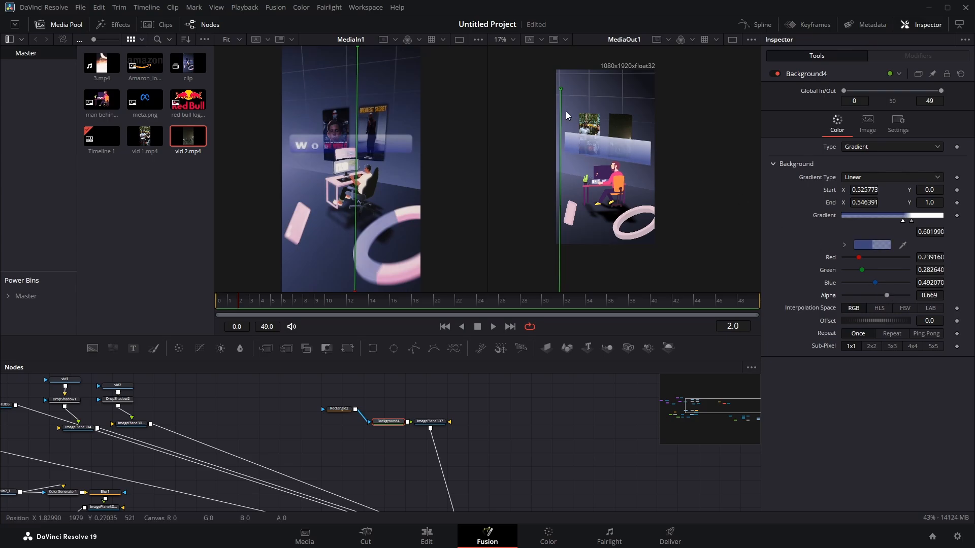
click(339, 409)
drag(844, 249, 875, 249)
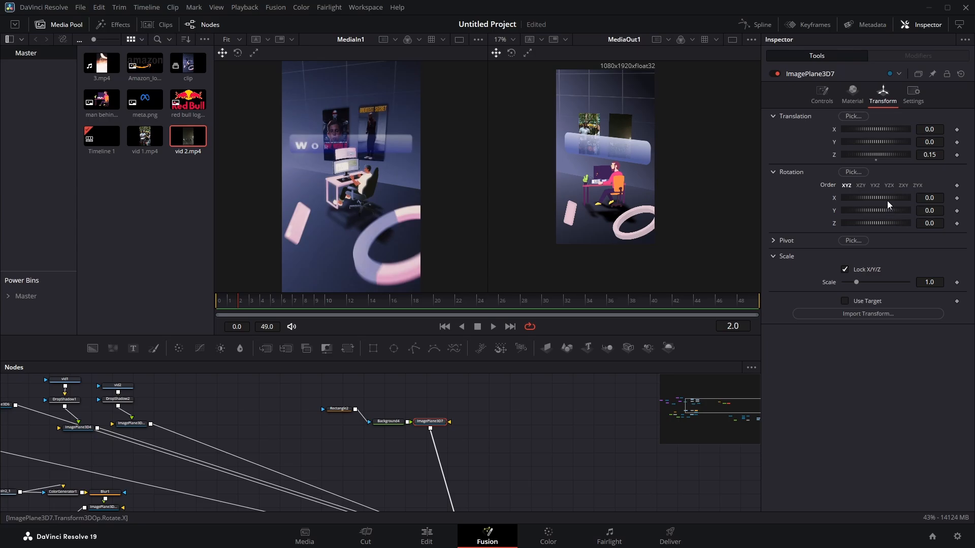
Transform ImagePlane3D7 to Y rotation 33.9, translation X 0.145, Y 0.039, Z 0.3, and uniform scale 0.774
drag(888, 197, 885, 211)
double_click(834, 198)
drag(929, 155, 937, 155)
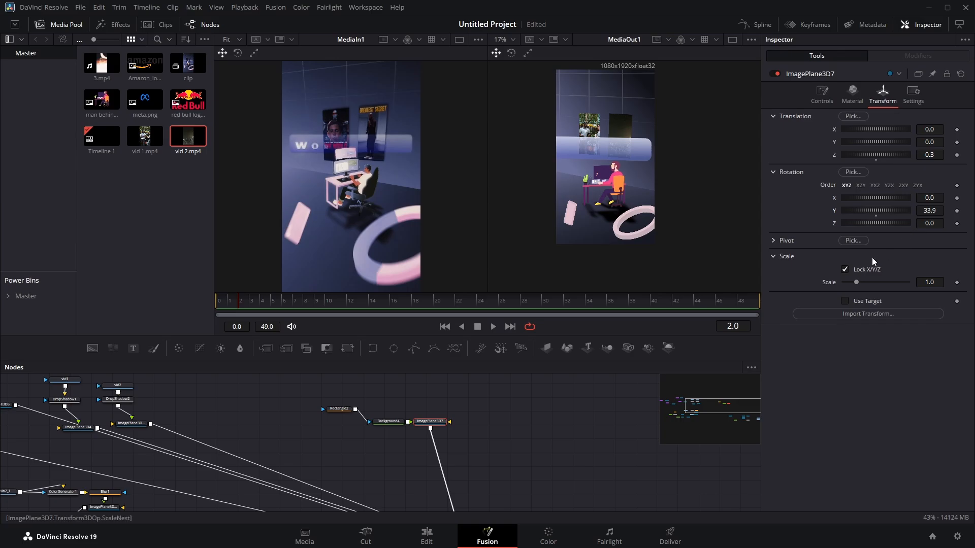
drag(870, 128, 870, 128)
drag(935, 282, 923, 283)
drag(887, 130, 891, 130)
drag(929, 143, 933, 142)
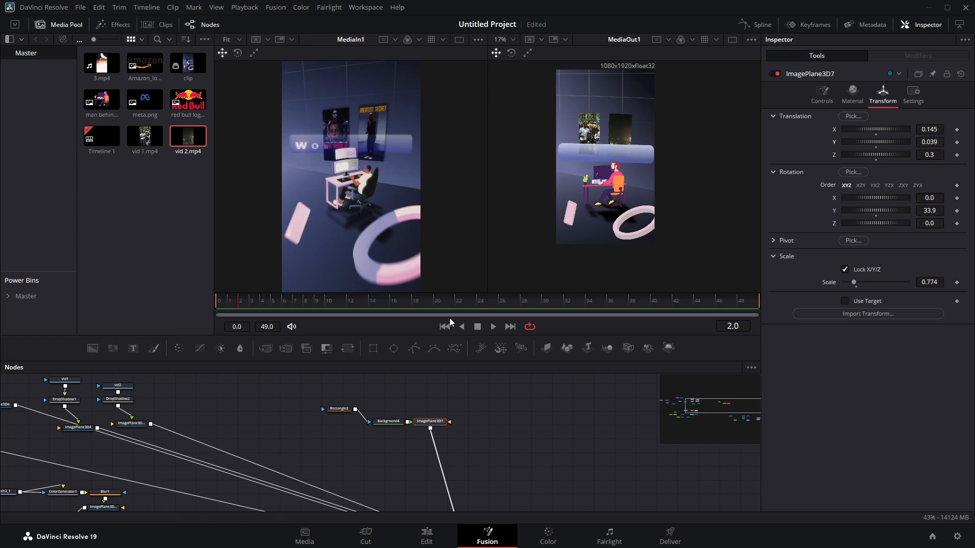
At frame 10, move Rectangle2 and Background4 away from ImagePlane3D7 and merge a Text+ node over Background4
drag(238, 301, 329, 299)
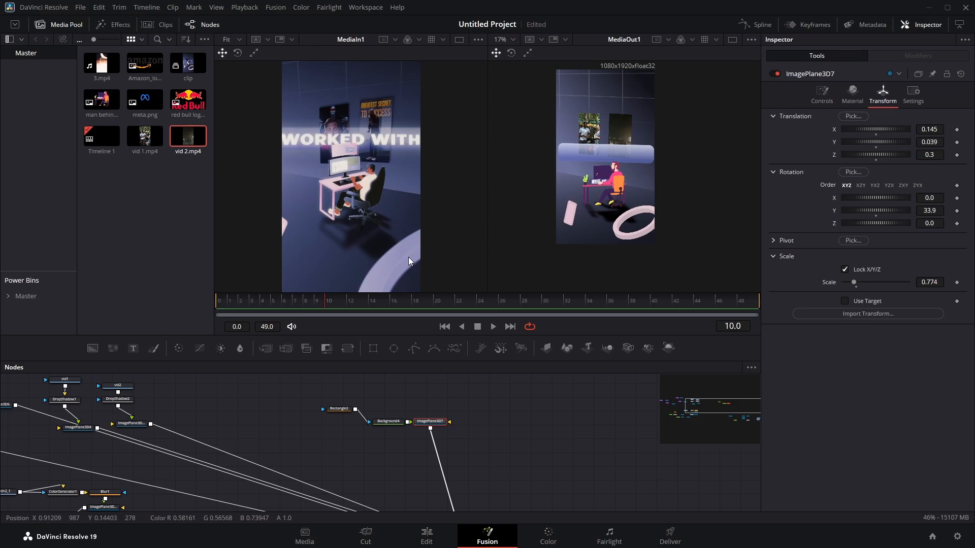
drag(373, 428, 327, 401)
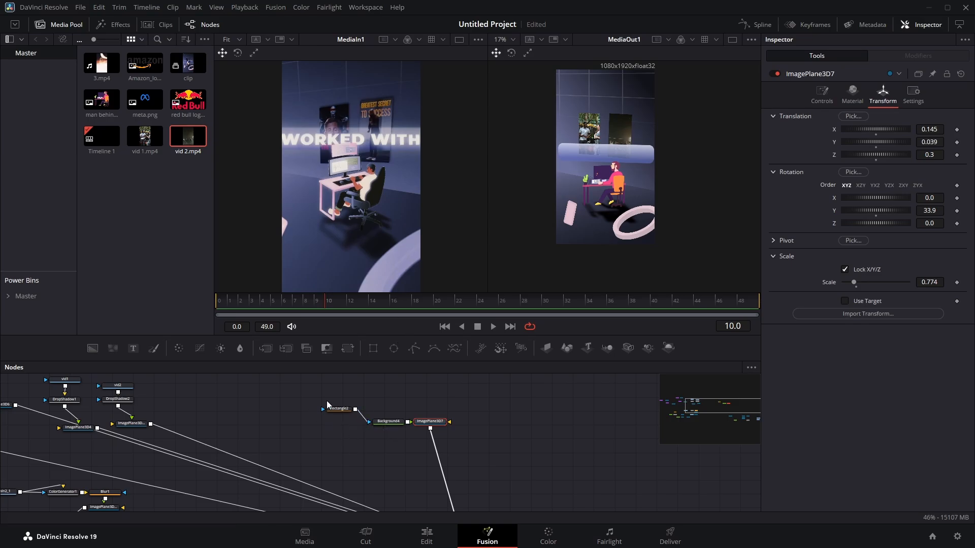
drag(393, 424, 323, 421)
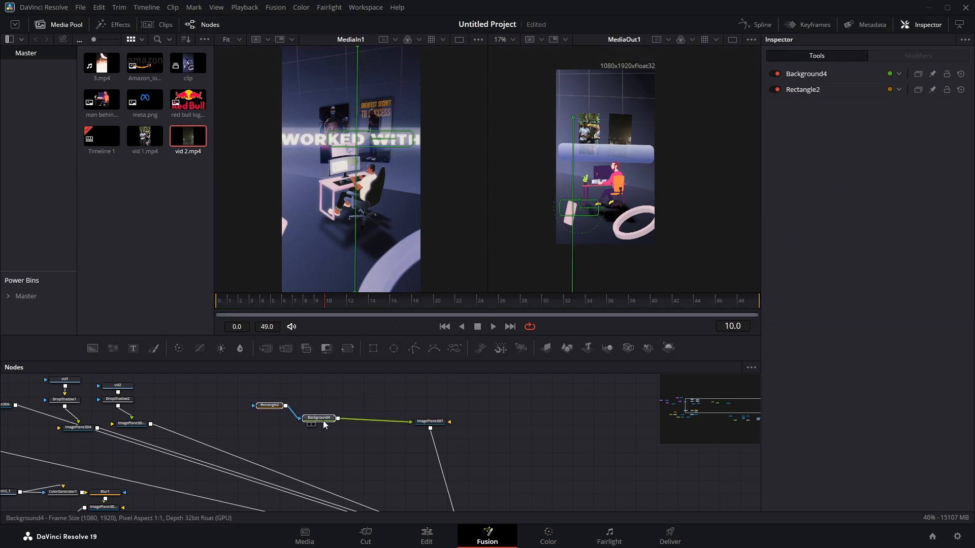
click(251, 395)
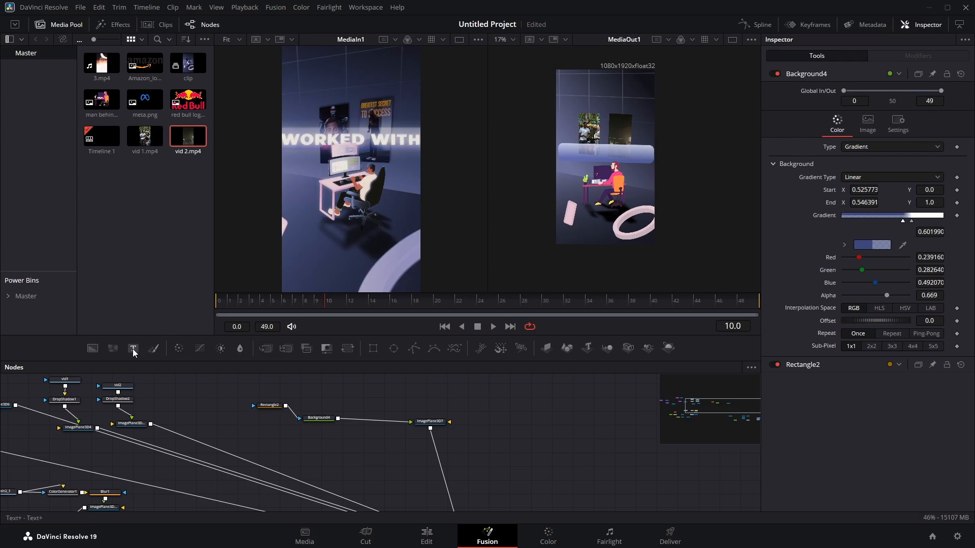
drag(133, 349, 340, 422)
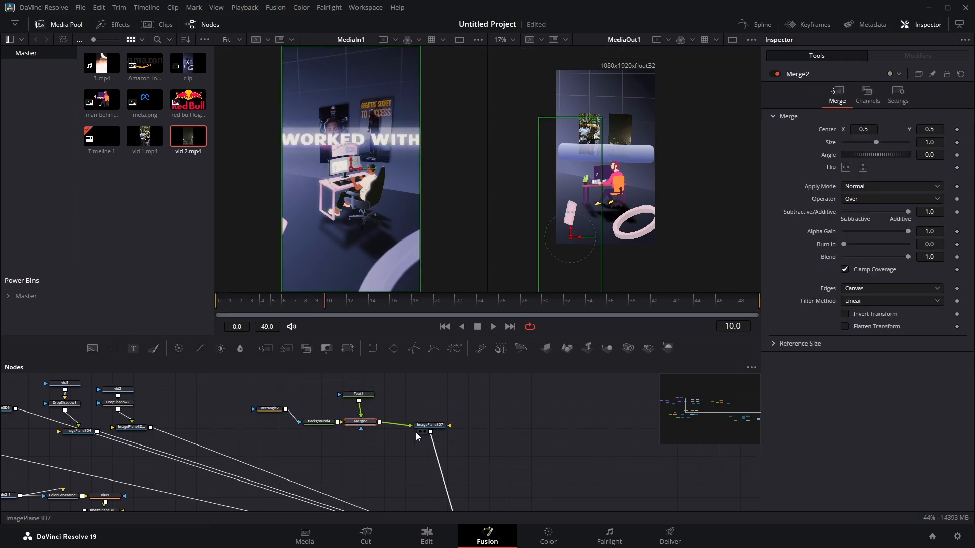
Preview Merge2, enter "WORKED WITH" in Text1, and place the text in the middle of the gradient banner
click(359, 394)
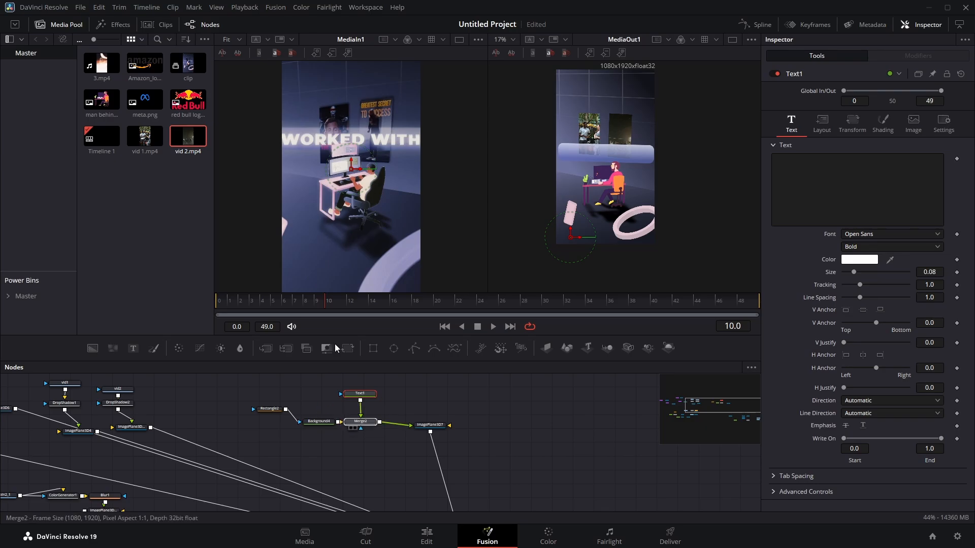
click(351, 428)
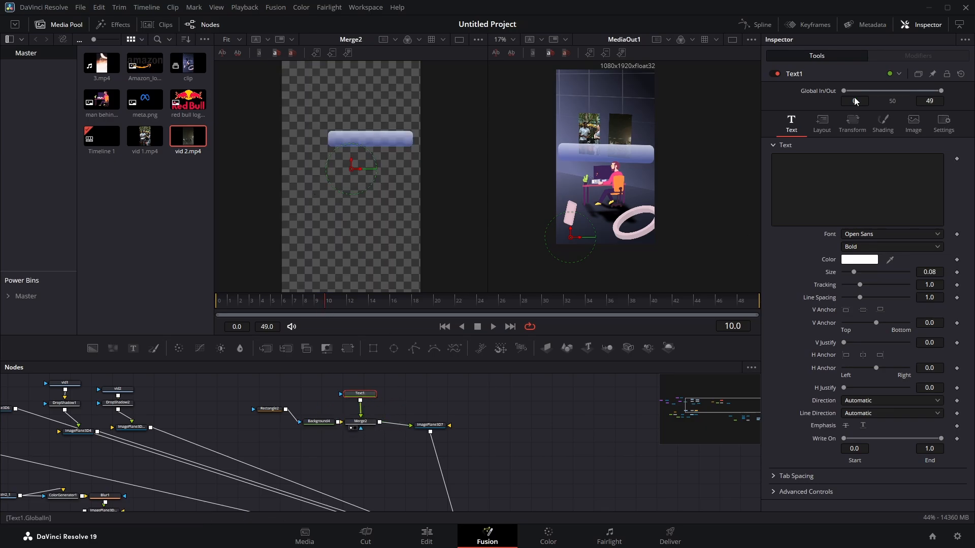
scroll(696, 486, down, 3)
drag(735, 489, 384, 270)
scroll(422, 406, up, 3)
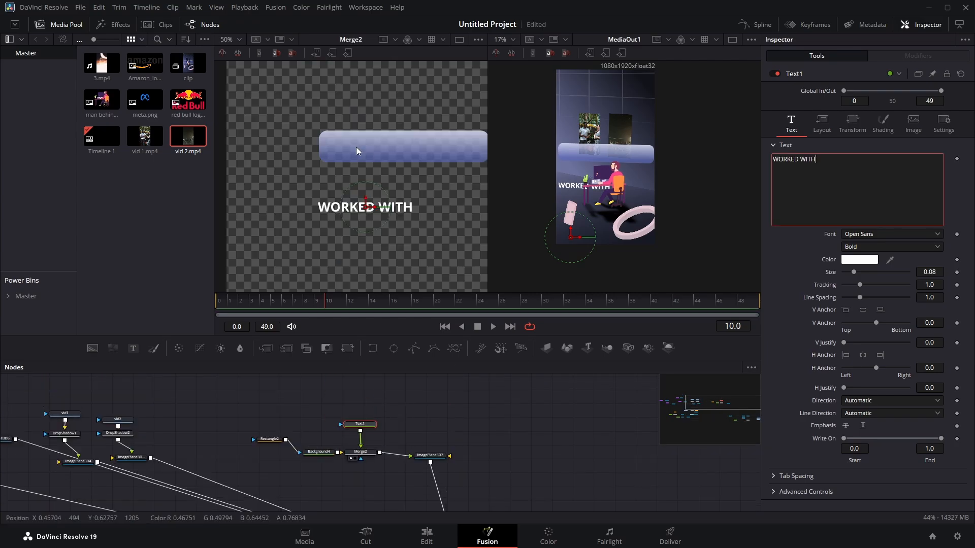
drag(365, 198, 409, 137)
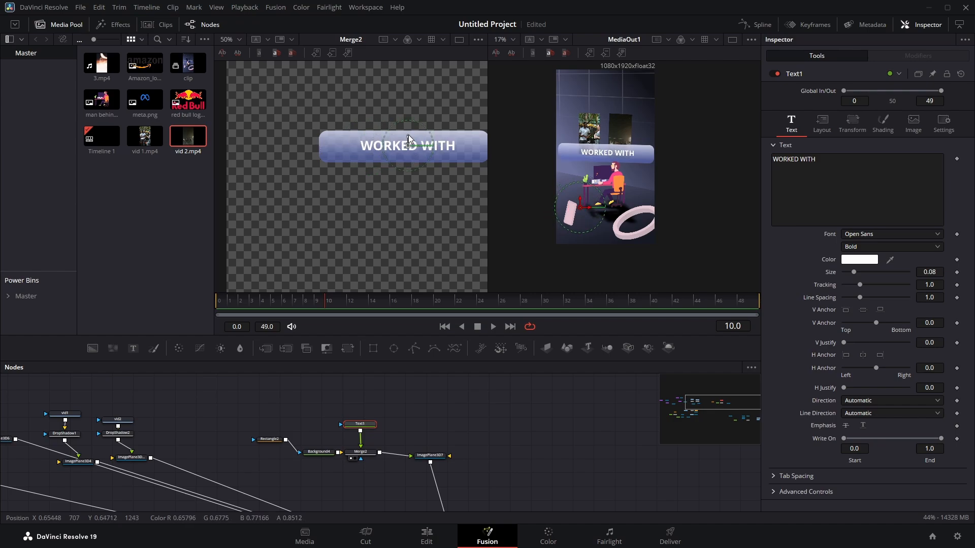
Set Text1's font to Montserrat Black at size 0.1033 and recentre the text on the banner
click(895, 235)
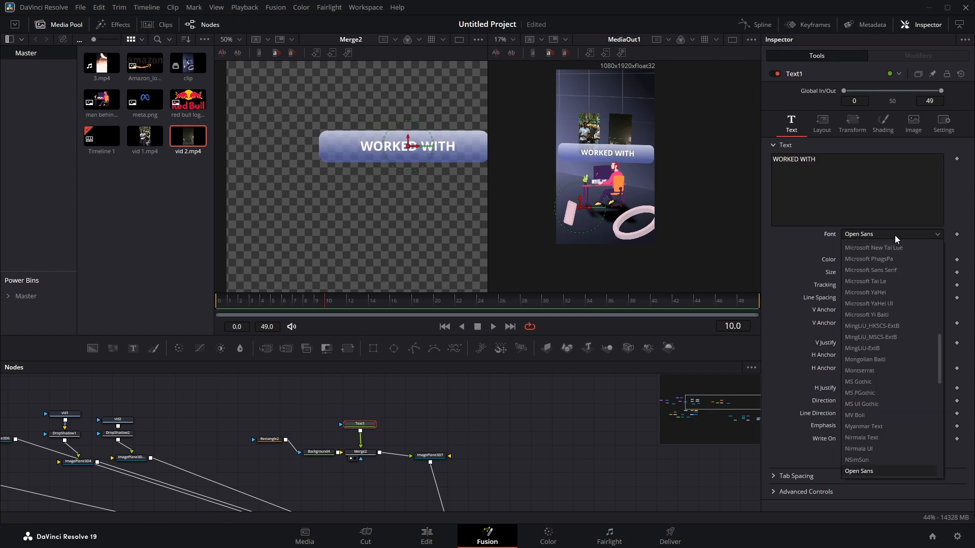
click(878, 371)
click(870, 349)
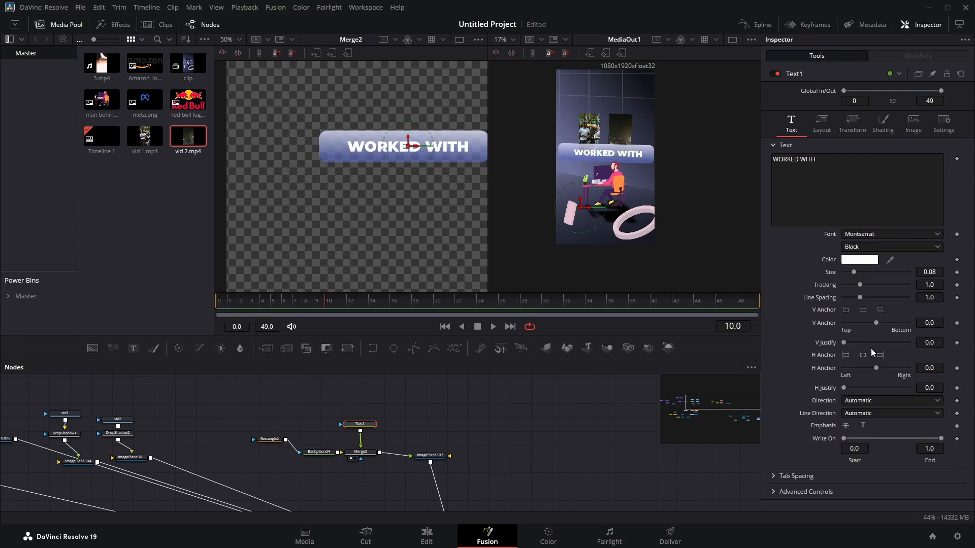
drag(929, 272, 941, 272)
drag(411, 196, 370, 210)
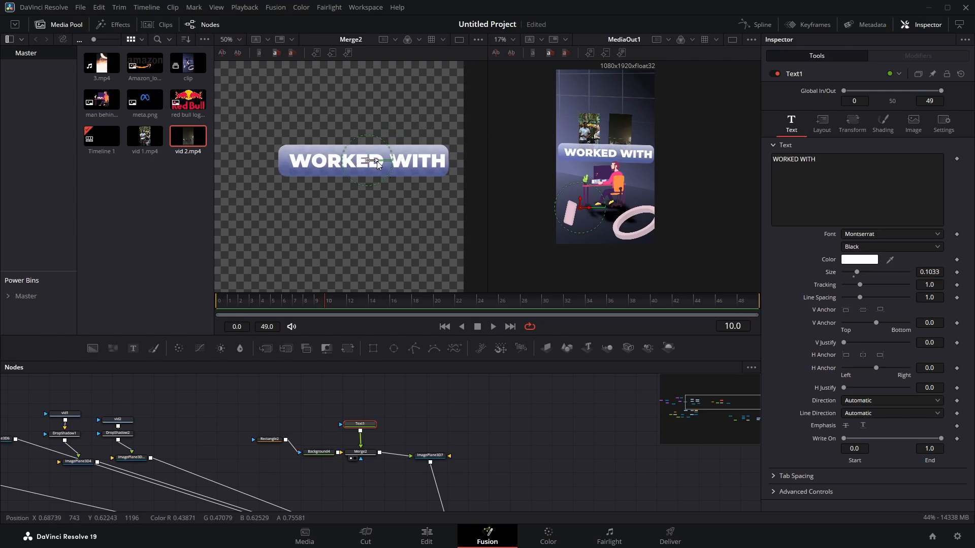
drag(379, 161, 376, 163)
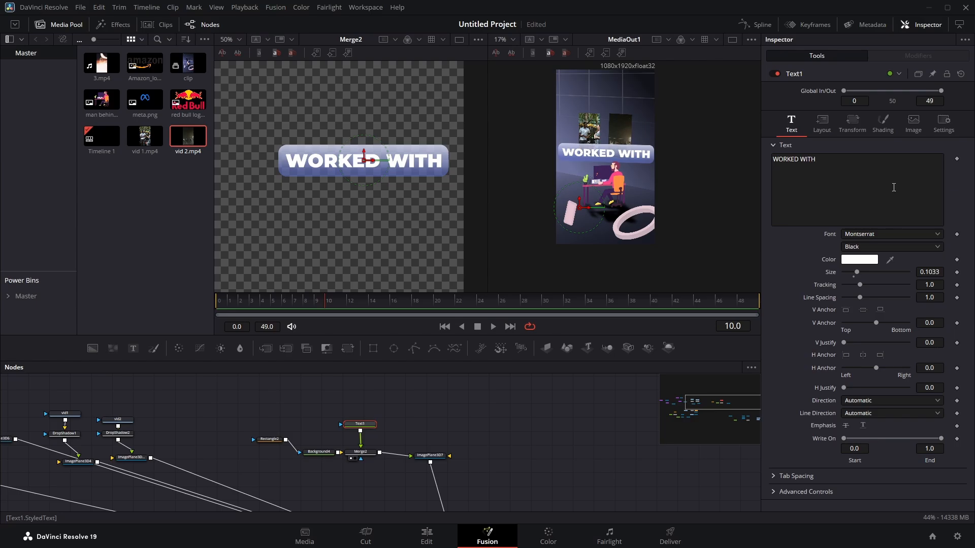
Add a Follower modifier to Text1's text and set its delay between each character to 5.0
right_click(858, 179)
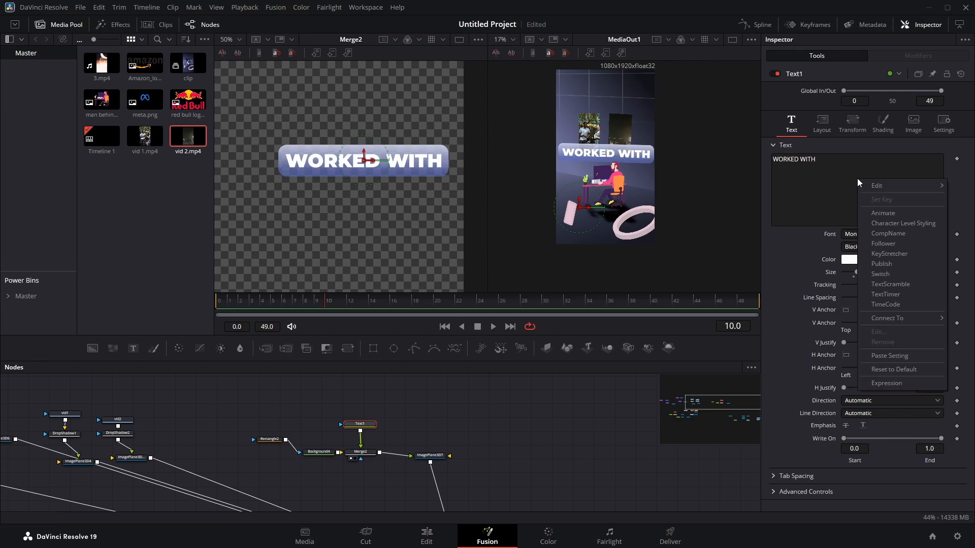
click(892, 243)
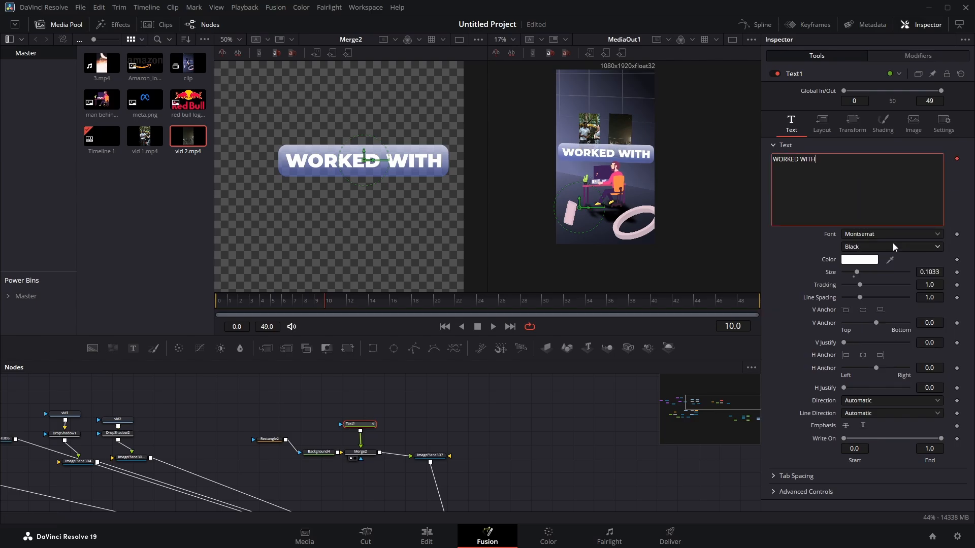
click(915, 57)
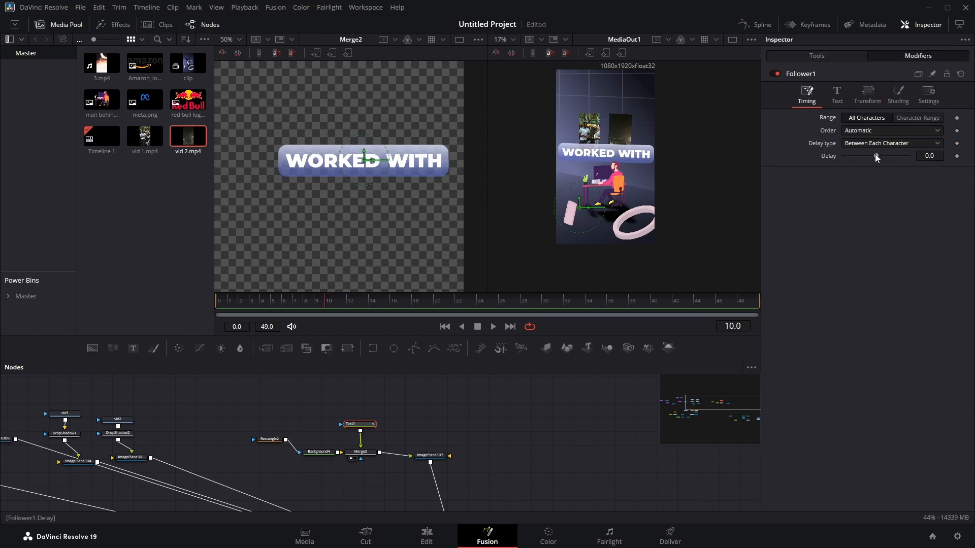
drag(876, 154, 883, 154)
click(932, 156)
Show the MediaIn1 reference beside the output, hide the Media Pool, and go to frame 1 with Follower1's text settings open
click(838, 95)
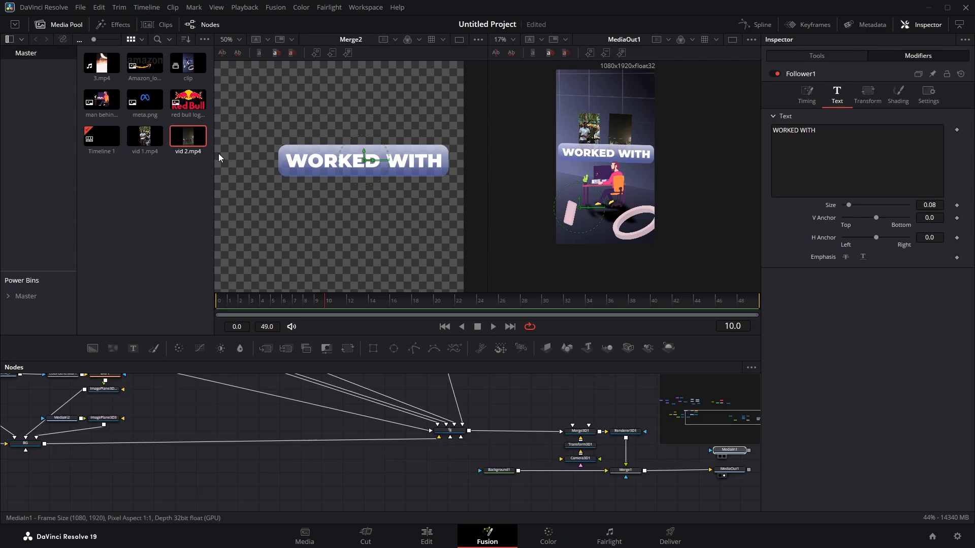
drag(305, 154, 298, 149)
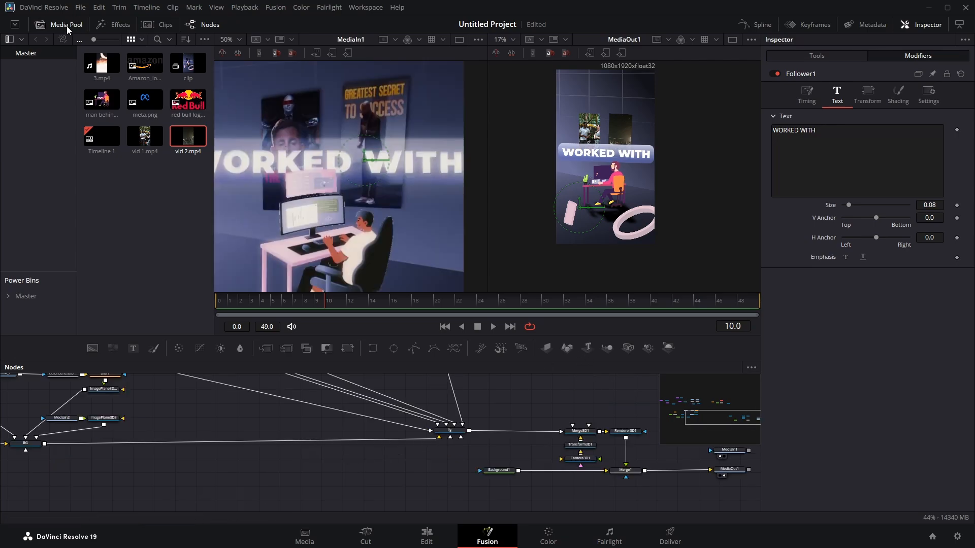
click(67, 26)
drag(128, 301, 14, 303)
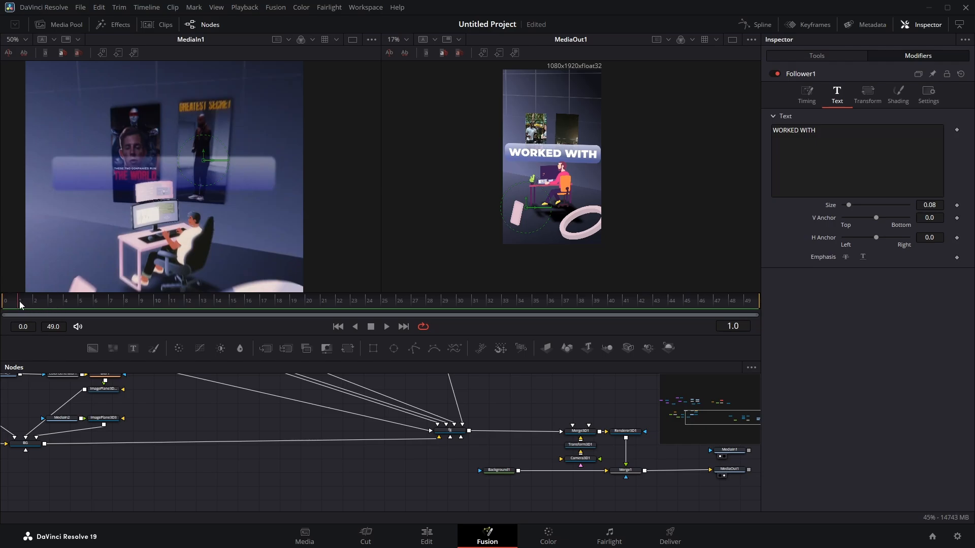
Keyframe Follower1's text size at 0.08 on frames 1 and 4, matching the reference letters' timing
key(Right)
key(Left)
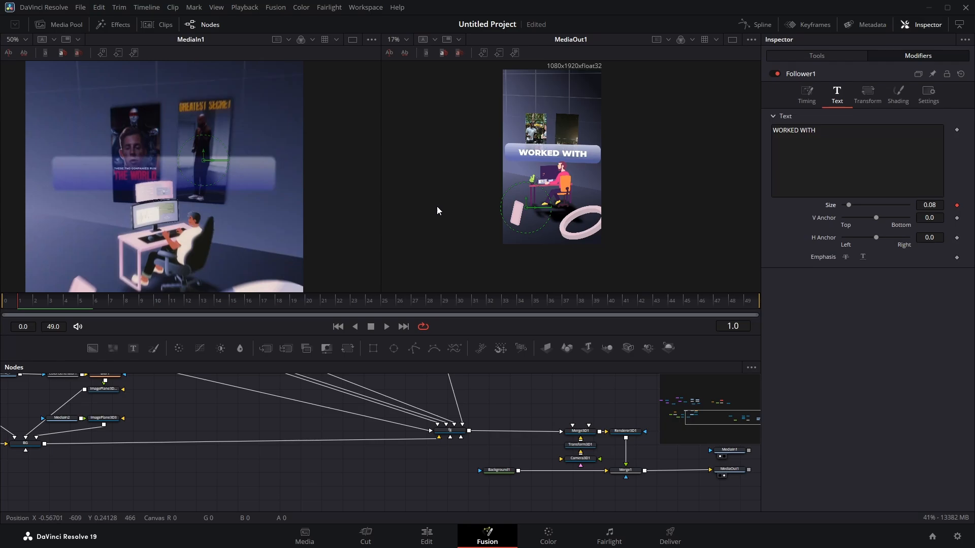
key(Right)
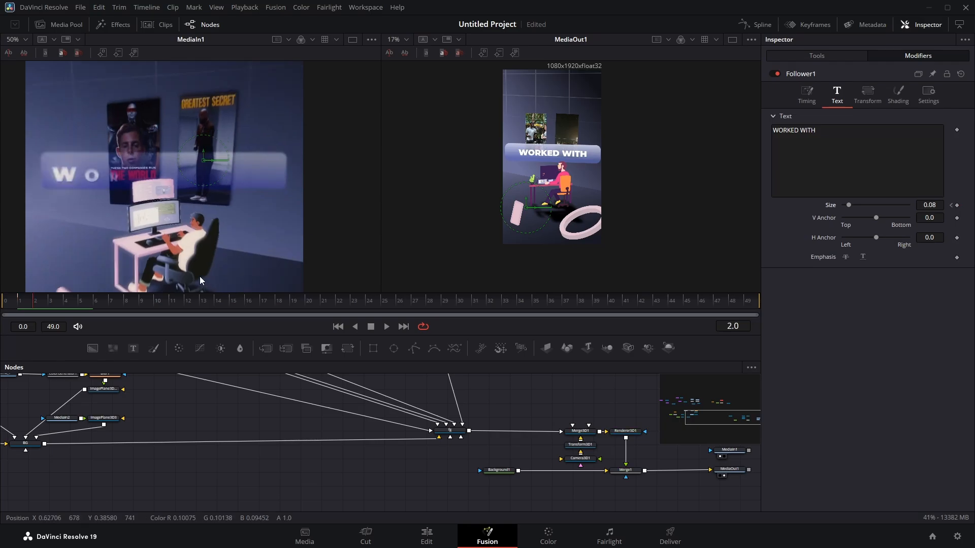
key(Right)
key(Right)
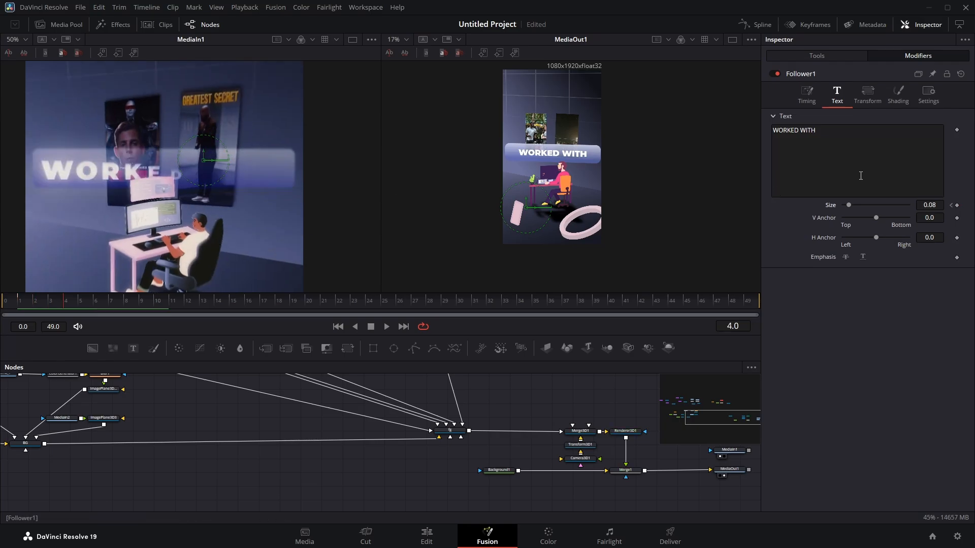
click(957, 206)
Return to frame 1 and set Follower1's text size keyframe there to 0.0
key(Left)
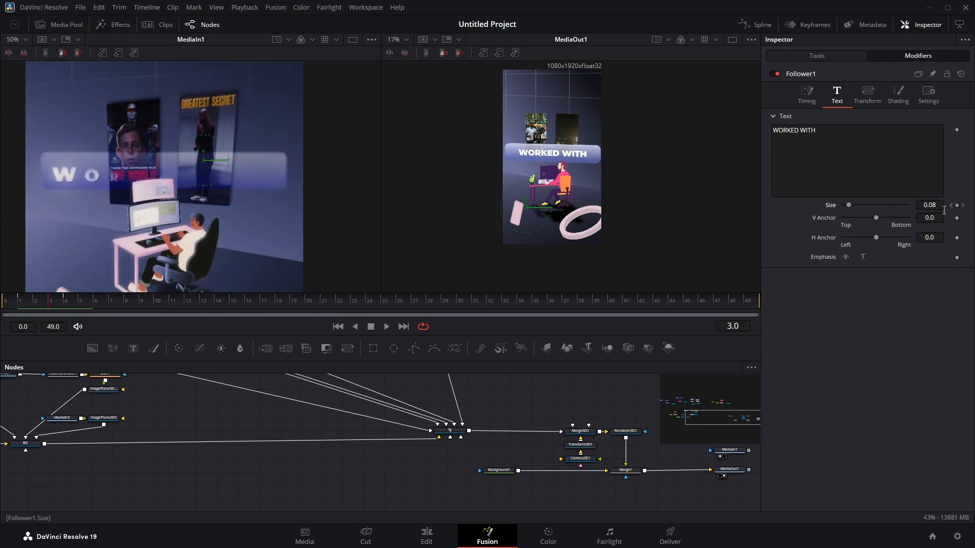
key(Left)
key(Left)
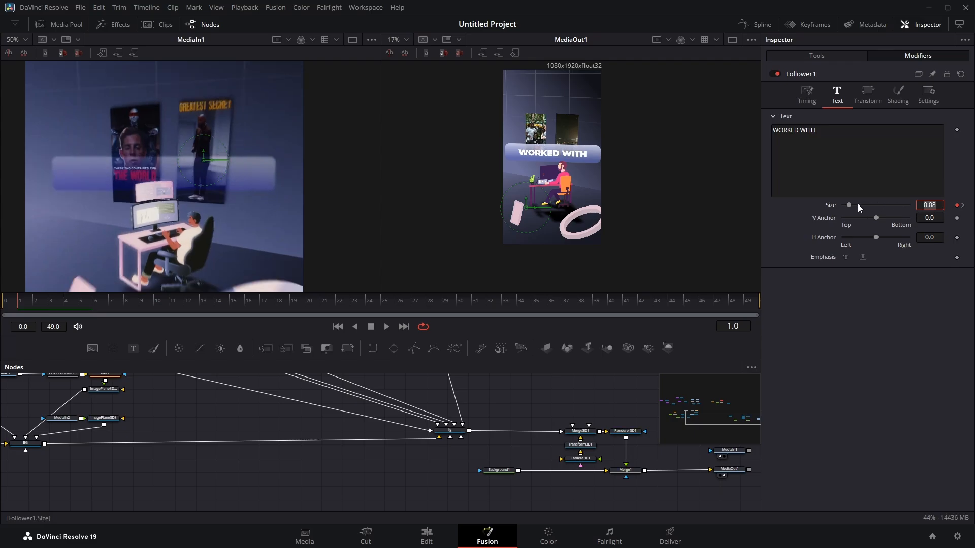
drag(846, 203, 809, 203)
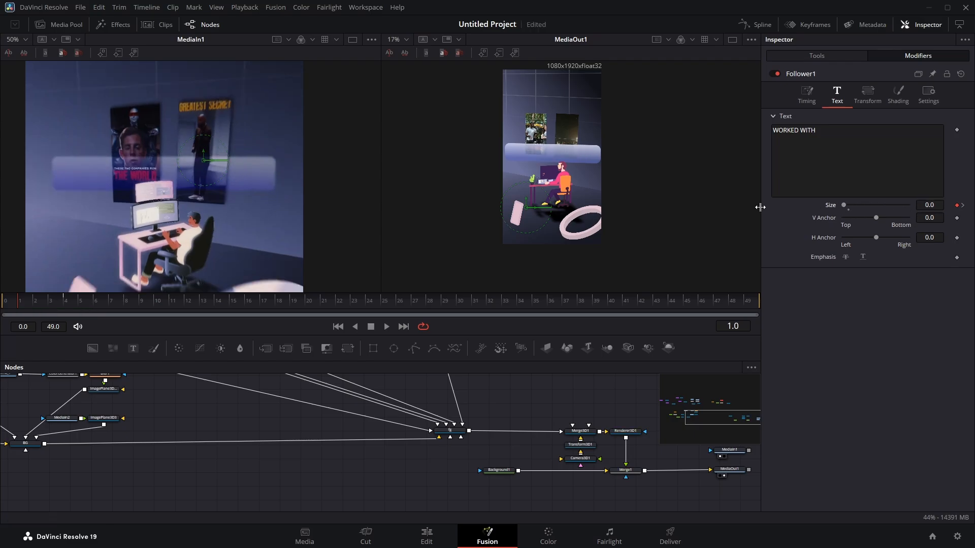
Reduce Follower1's delay between characters to 0.41, comparing the letter reveal with the reference at frame 8
click(812, 94)
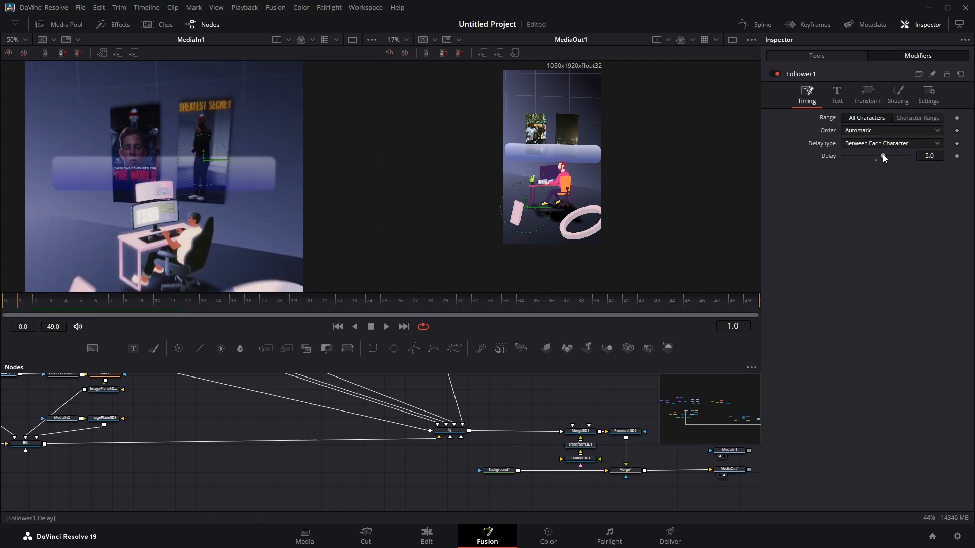
drag(883, 155, 876, 156)
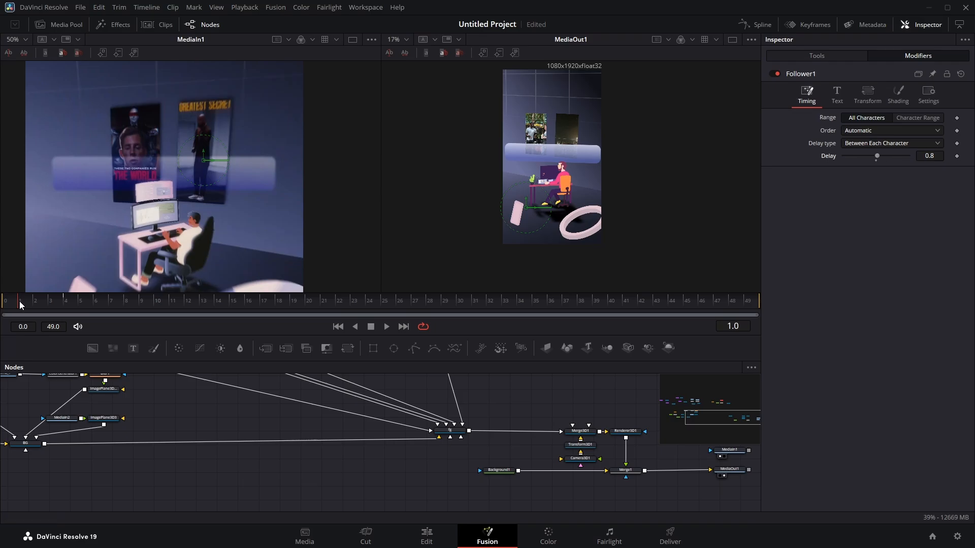
drag(39, 307, 124, 307)
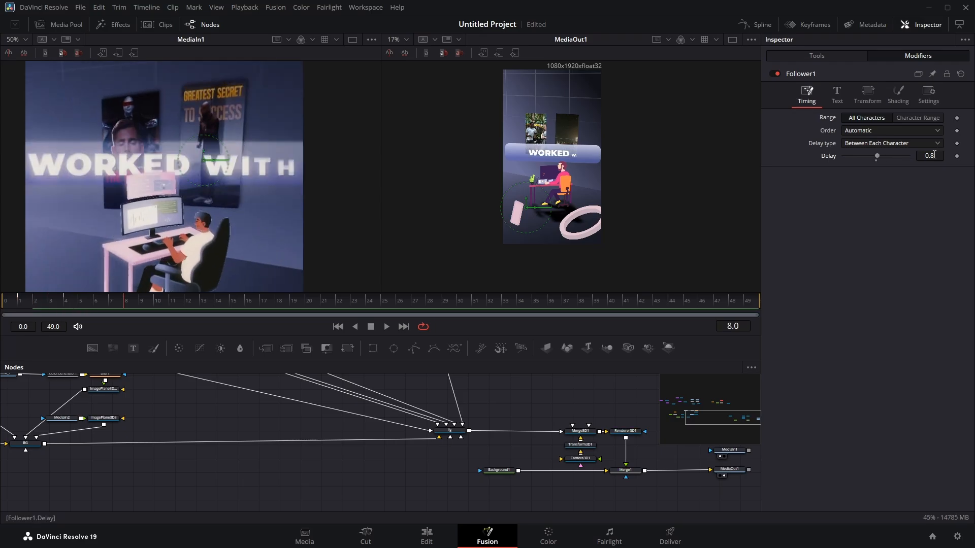
drag(934, 155, 900, 155)
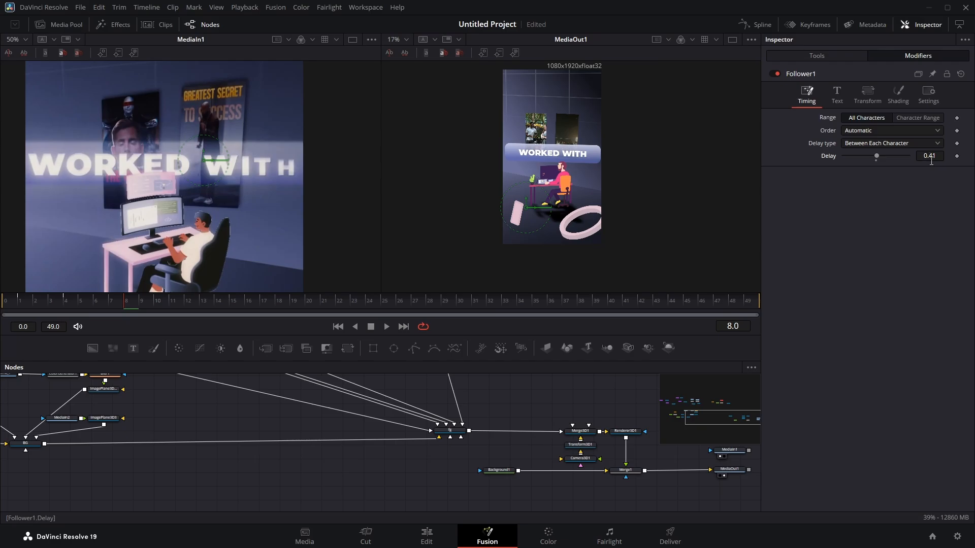
Compare the letter reveal with the reference by scrubbing between frames 2 and 10
click(140, 298)
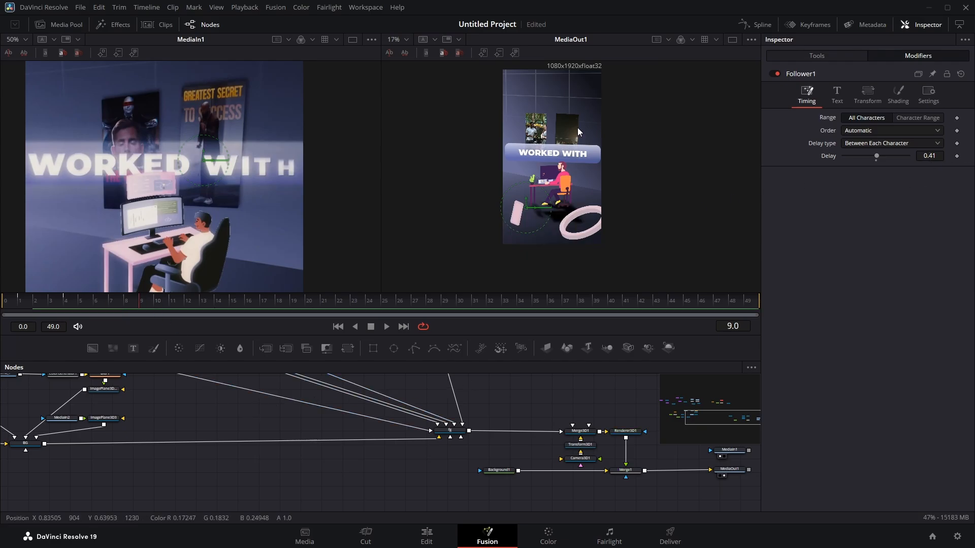
click(868, 94)
click(34, 302)
drag(41, 300, 149, 288)
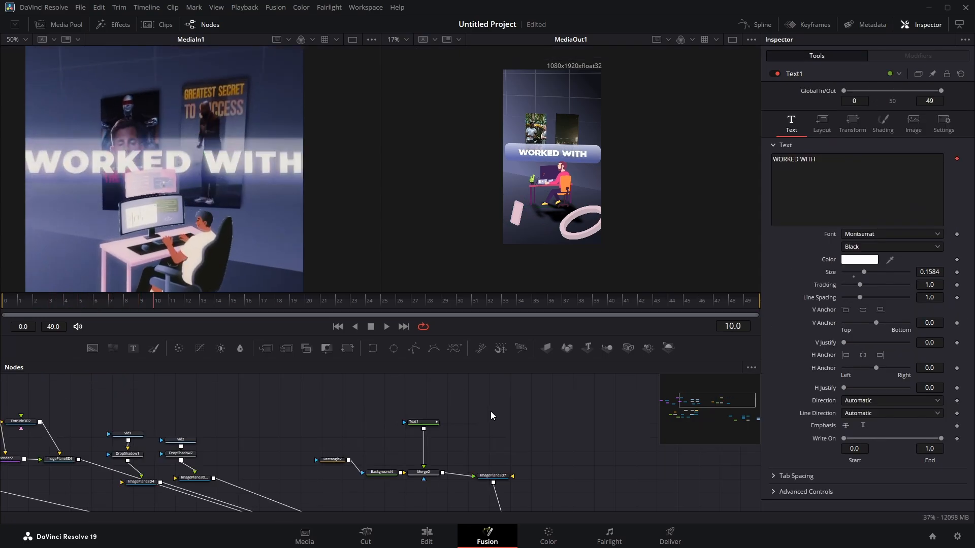
Add a Transform after Text1 with size 1.208 and center X 0.477, Y 0.475 to enlarge and recenter the lettering on the banner
click(421, 422)
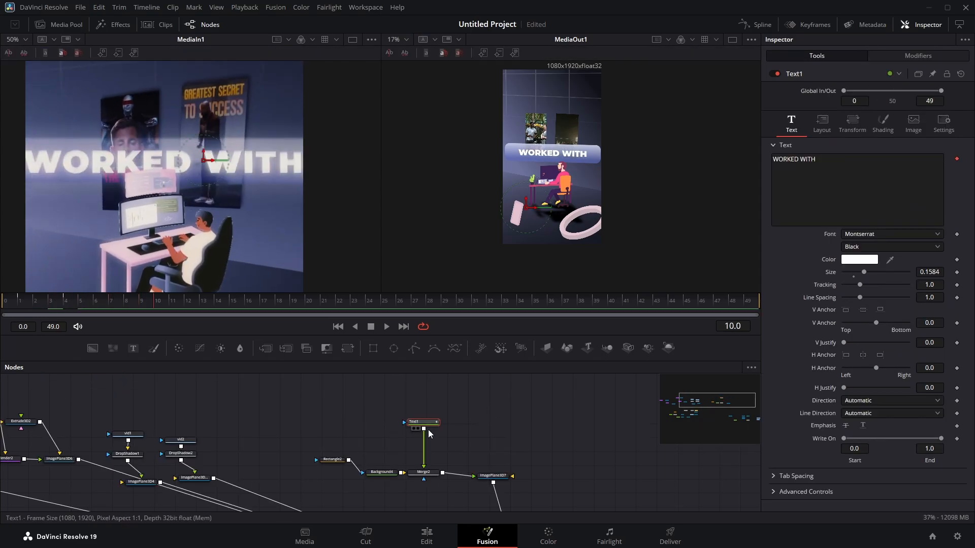
key(shift+space)
text(exttrans)
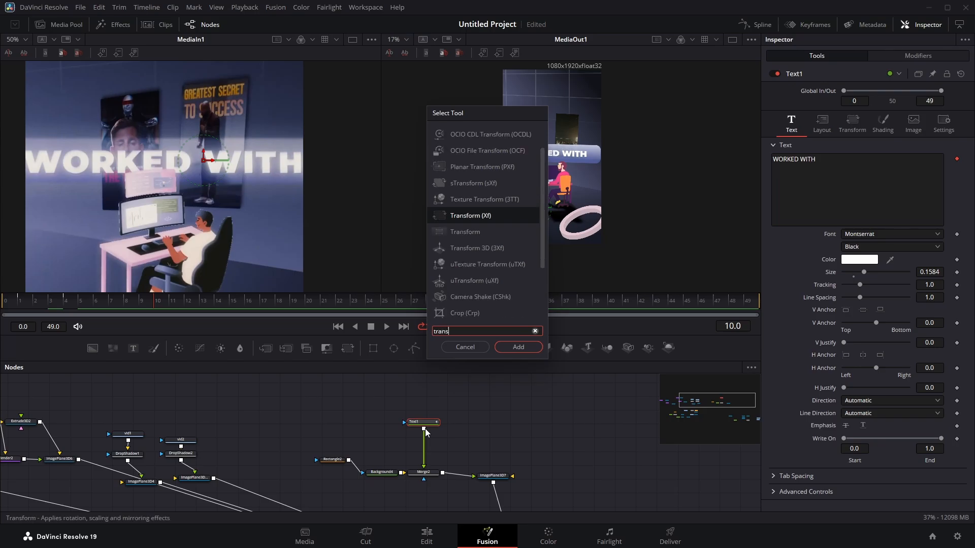
key(Return)
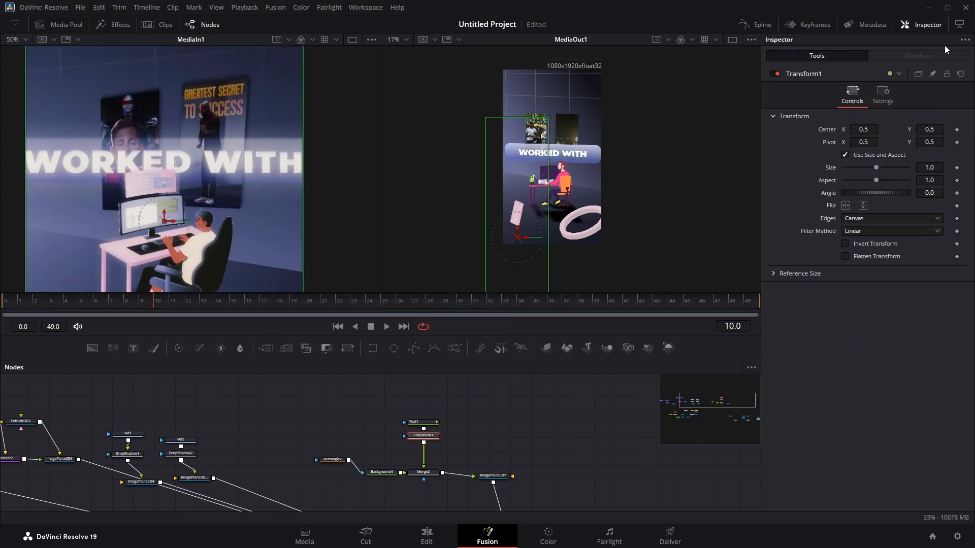
drag(932, 171, 968, 171)
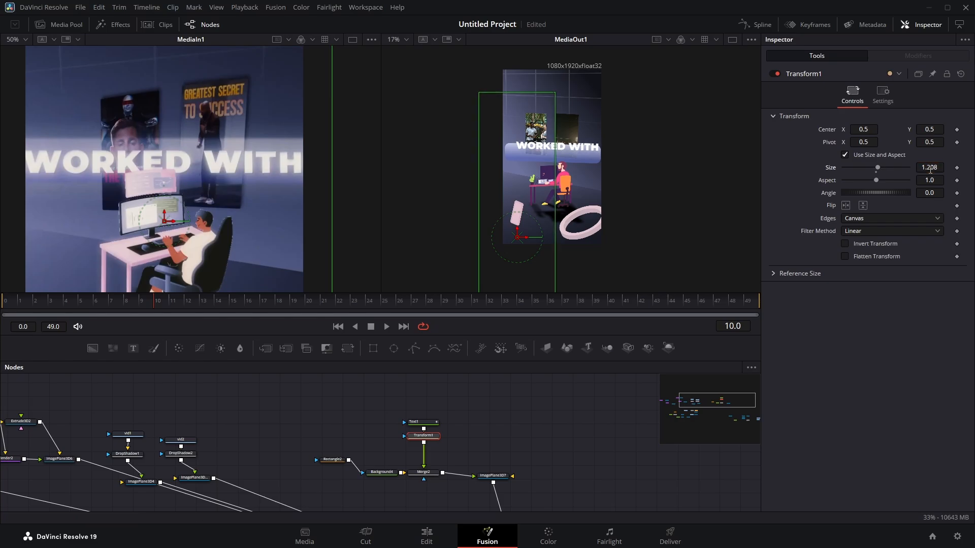
drag(863, 129, 855, 128)
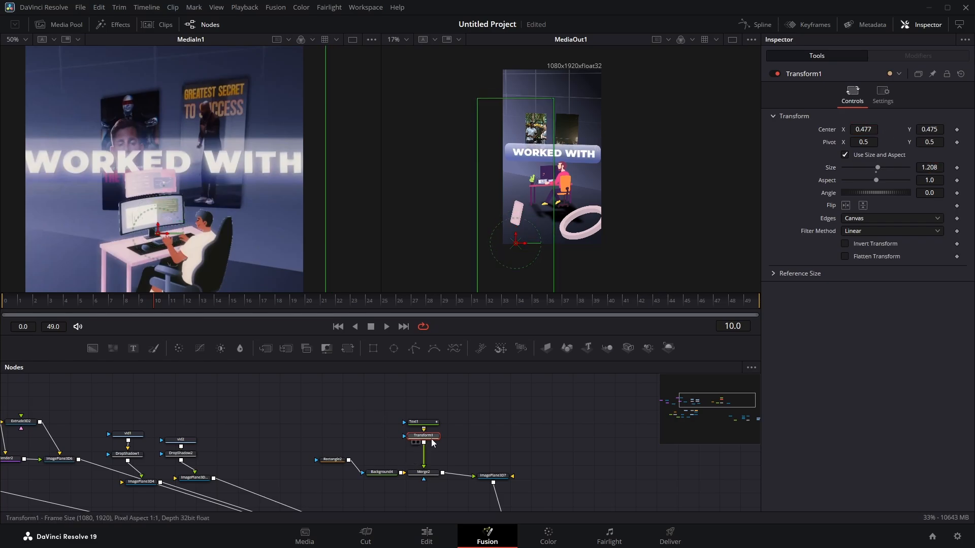
Move the banner's nodes away from its image plane and add a Soft Glow after Merge2 with gain 0.787
drag(309, 393, 378, 473)
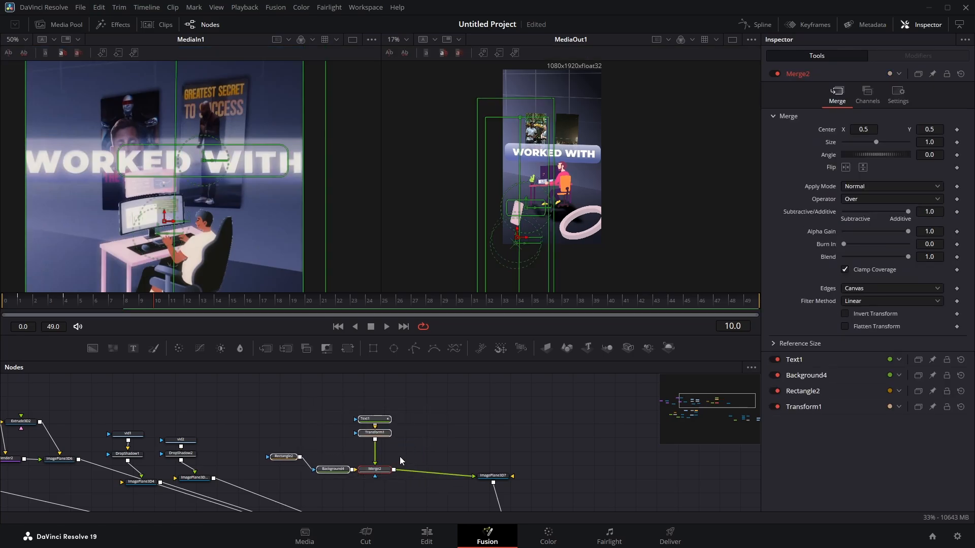
click(379, 472)
key(shift+space)
text(trans)
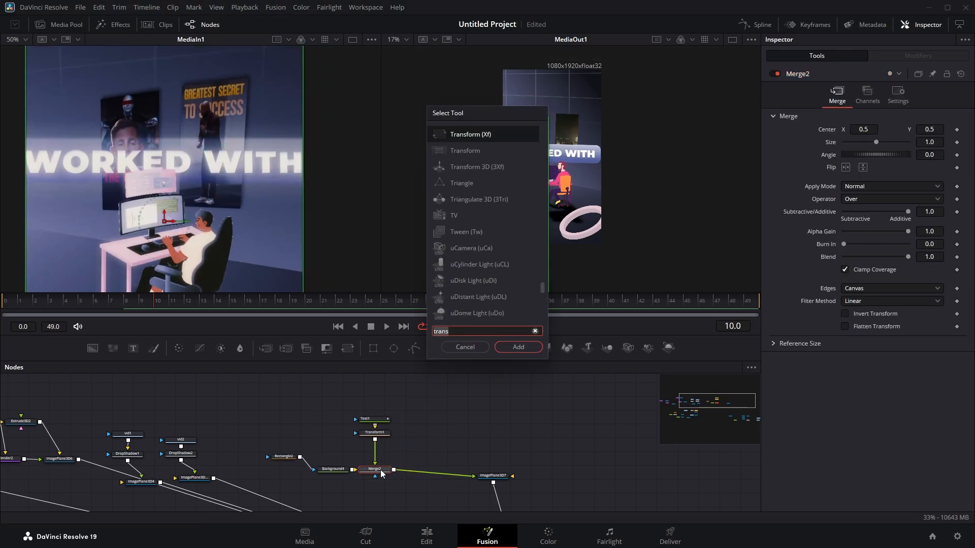
key(BackSpace)
key(BackSpace)
key(BackSpace)
key(BackSpace)
key(BackSpace)
text(sa)
key(BackSpace)
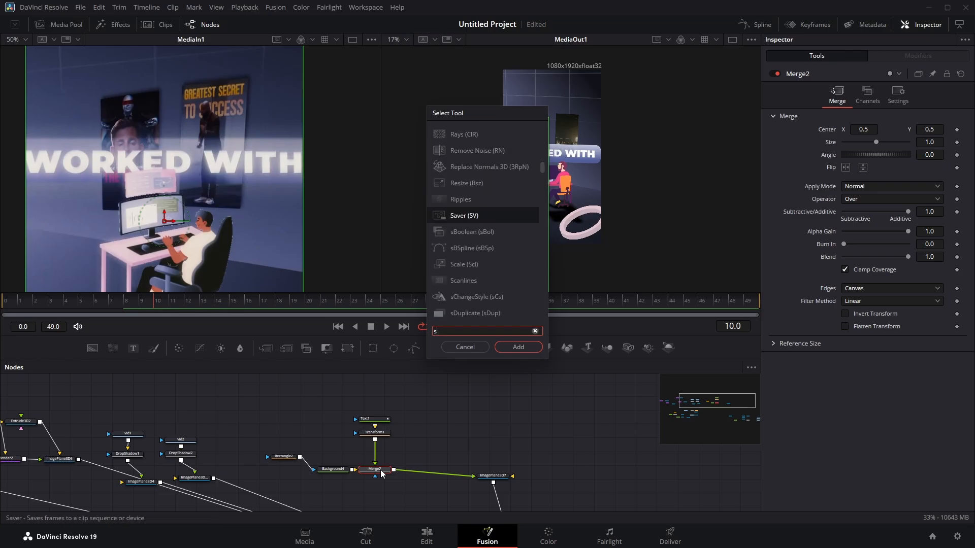
drag(869, 155, 851, 156)
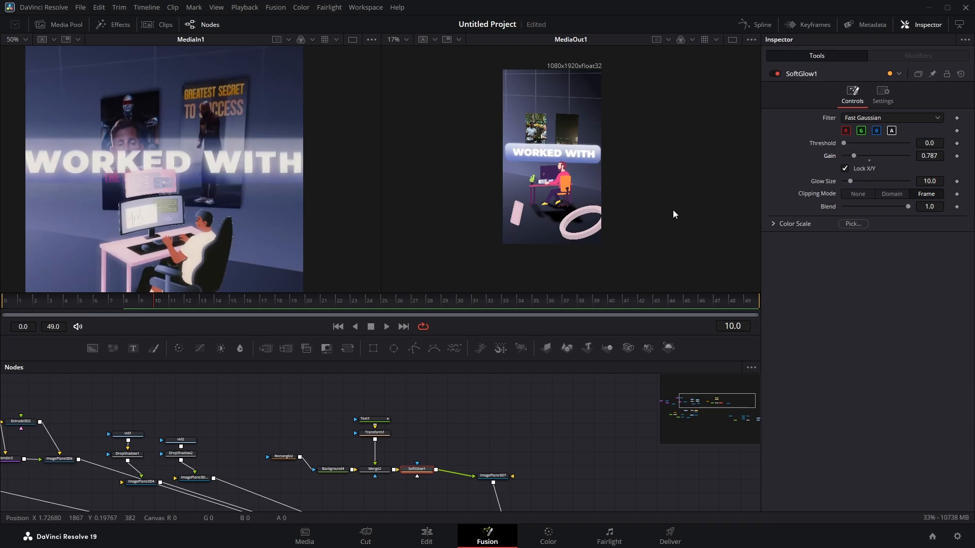
Keyframe the X, Y and Z translation and rotation of the camera's Transform3D1 on frame 0
scroll(216, 230, down, 4)
drag(255, 246, 255, 190)
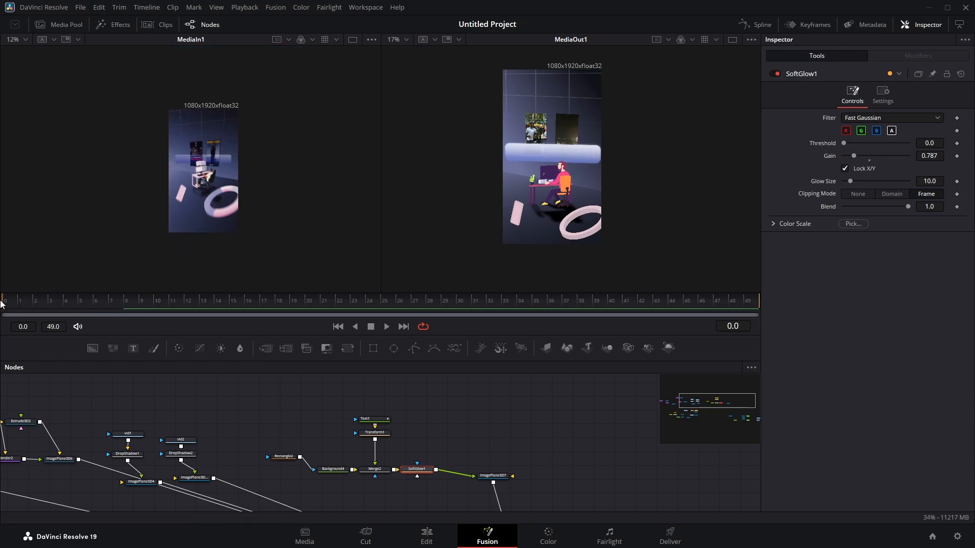
mouse_move(20, 304)
mouse_down()
mouse_move(239, 290)
mouse_move(539, 303)
mouse_move(5, 301)
mouse_up()
scroll(328, 463, down, 3)
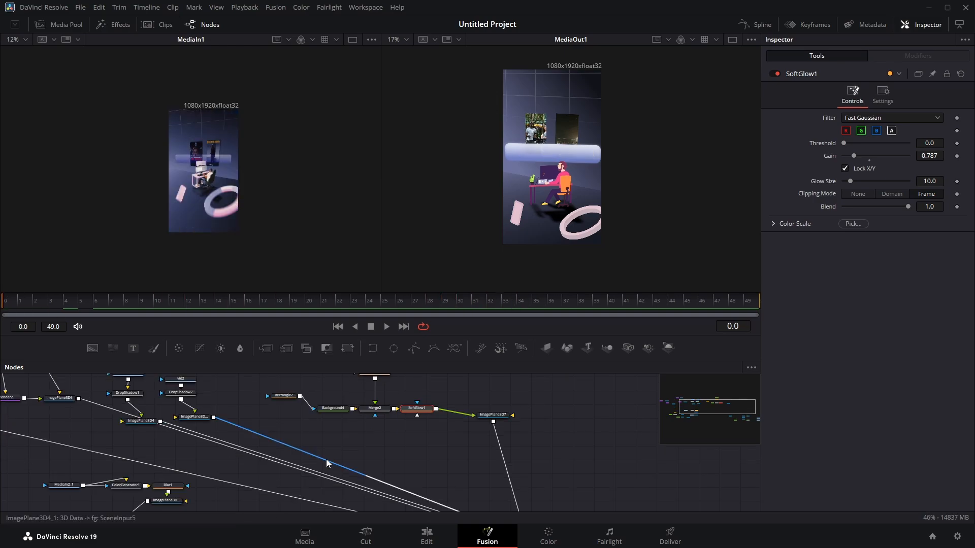
scroll(327, 460, down, 2)
drag(465, 457, 299, 354)
drag(418, 441, 331, 449)
click(394, 432)
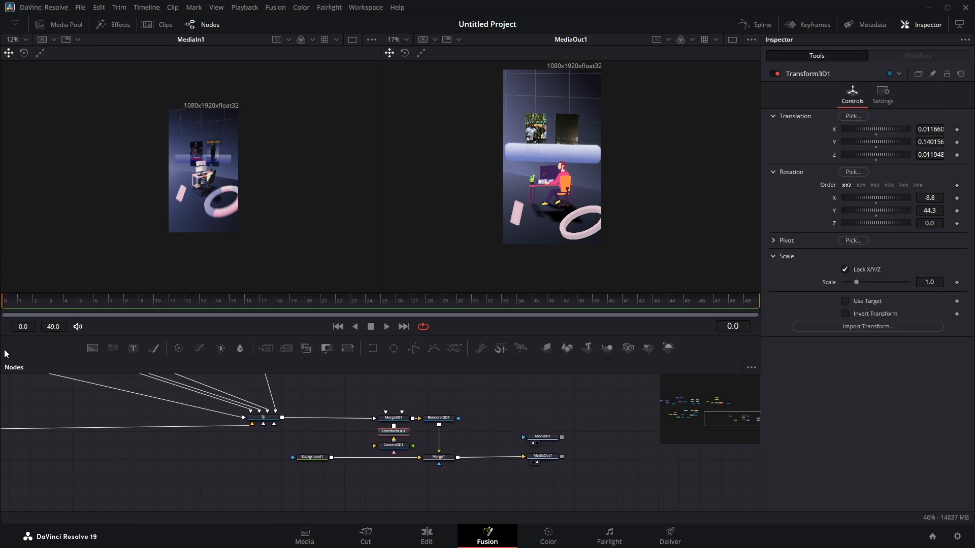
click(957, 130)
click(956, 142)
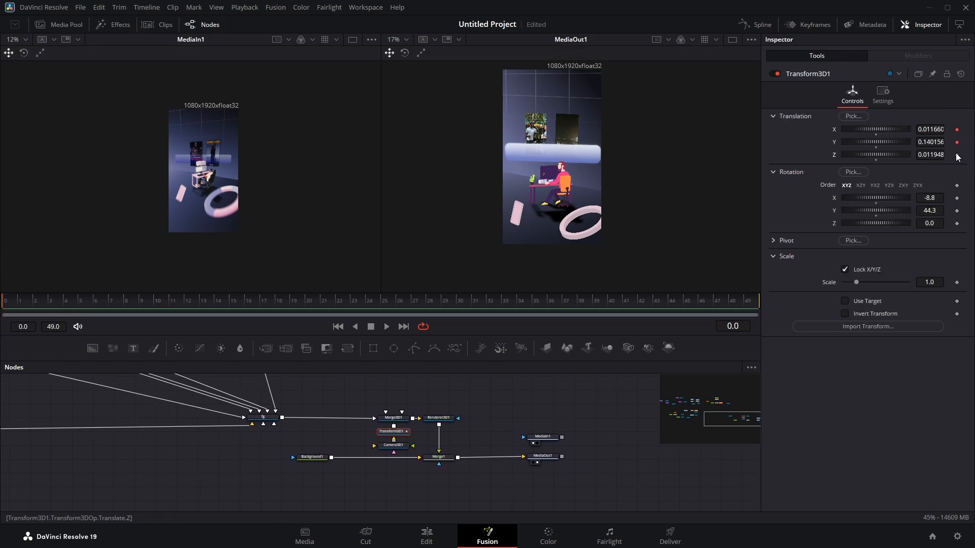
click(957, 155)
click(957, 198)
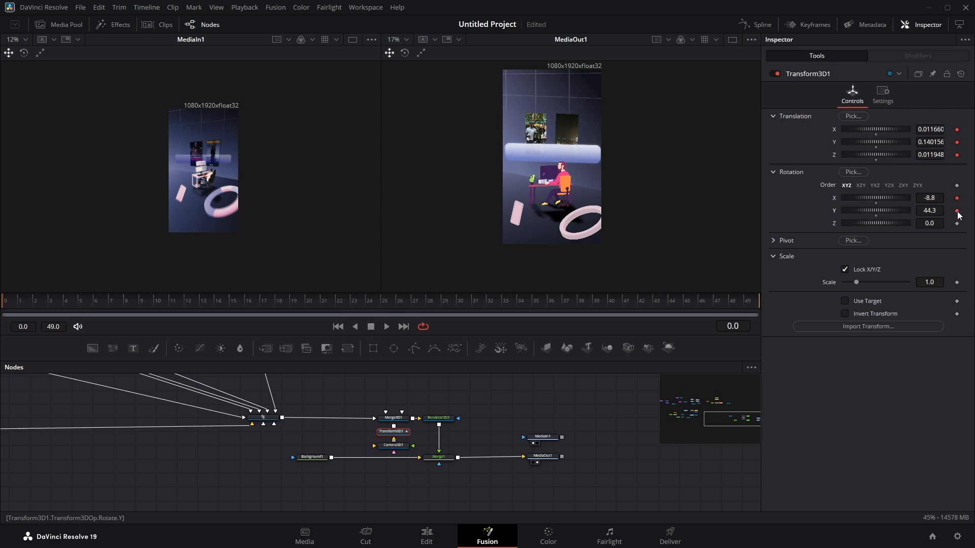
click(956, 224)
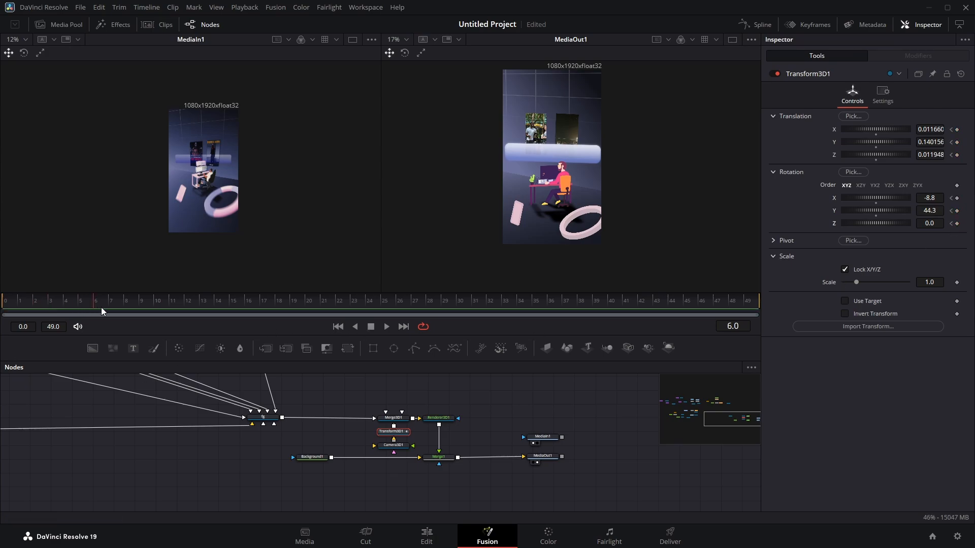
On frame 13, keyframe Transform3D1's translation and rotation, setting translation to about X -0.290, Y 0.072, Z -0.308
drag(101, 311, 200, 307)
click(957, 129)
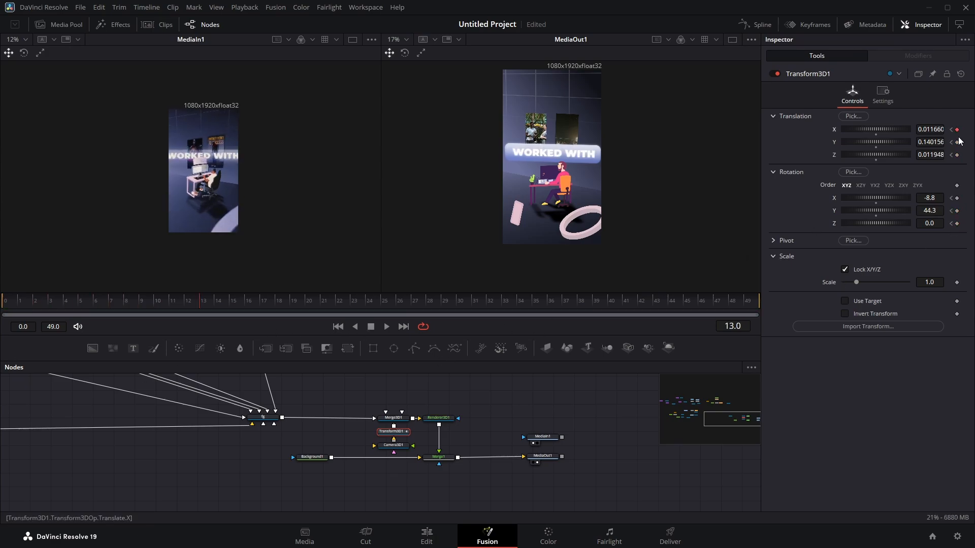
click(956, 142)
click(957, 198)
click(957, 211)
drag(937, 156, 937, 129)
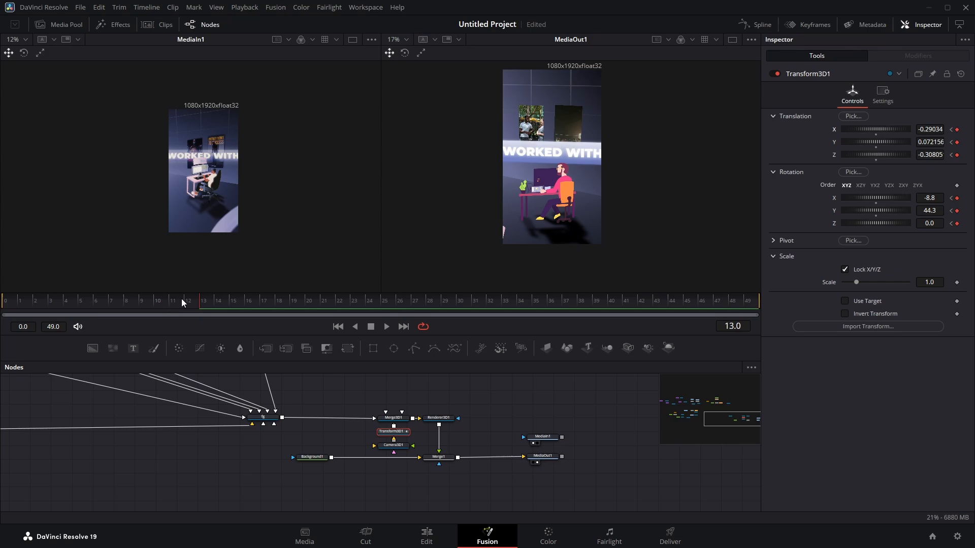
Show Transform3D1's curves in the Spline editor and flatten its keyframe handles to ease the move between frames 0 and 13
drag(182, 299, 207, 304)
click(758, 25)
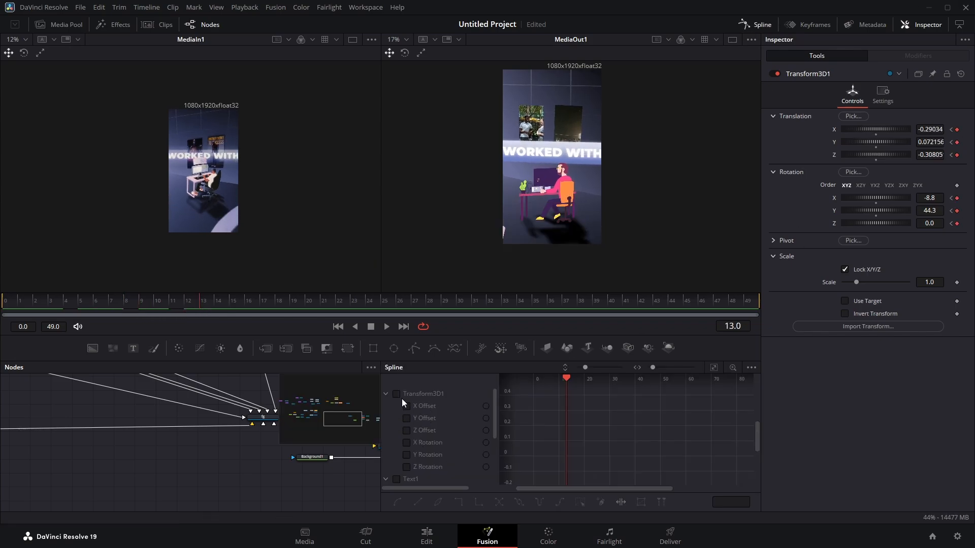
click(752, 368)
click(724, 383)
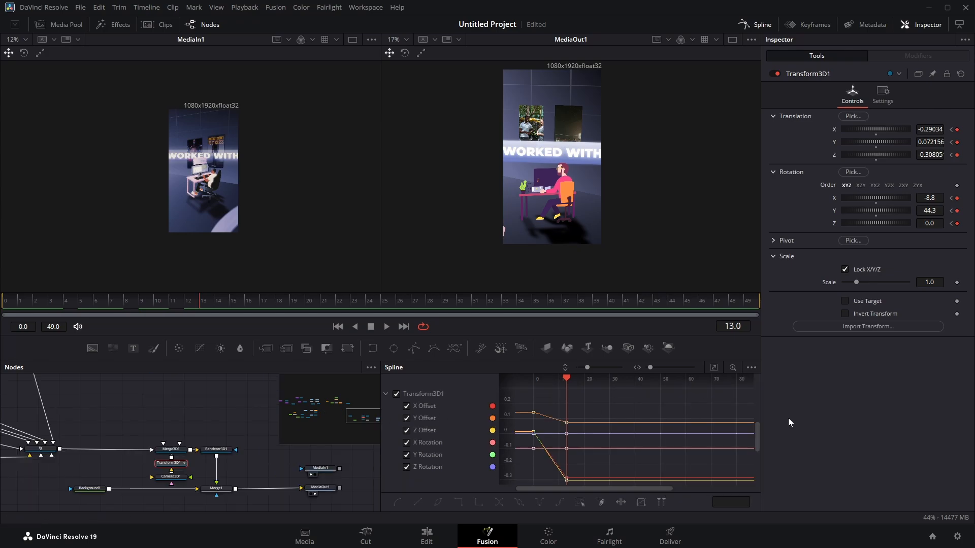
click(714, 369)
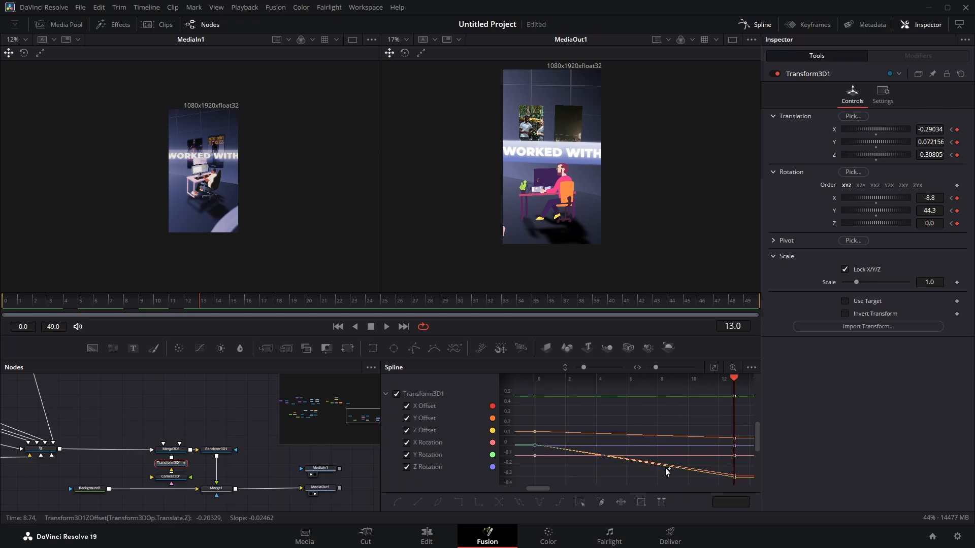
click(579, 502)
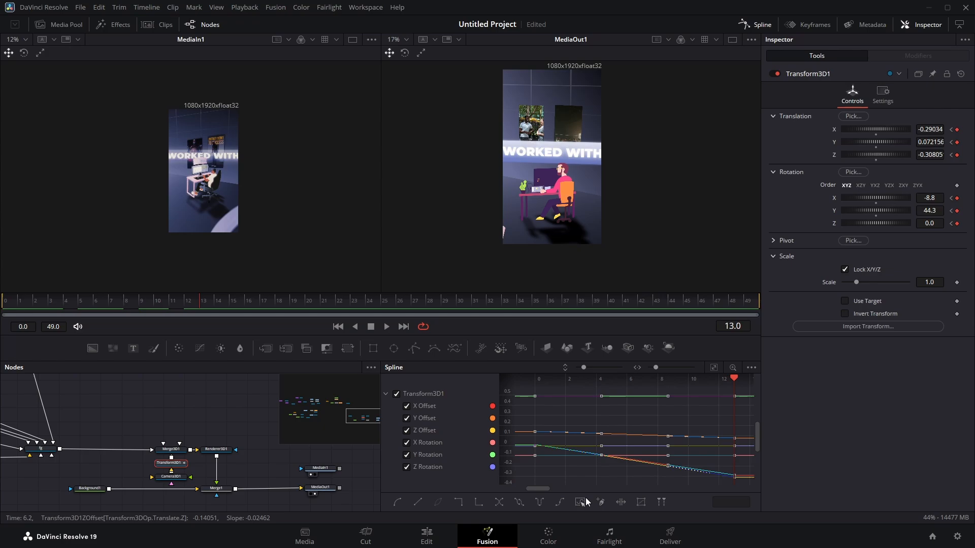
key(f)
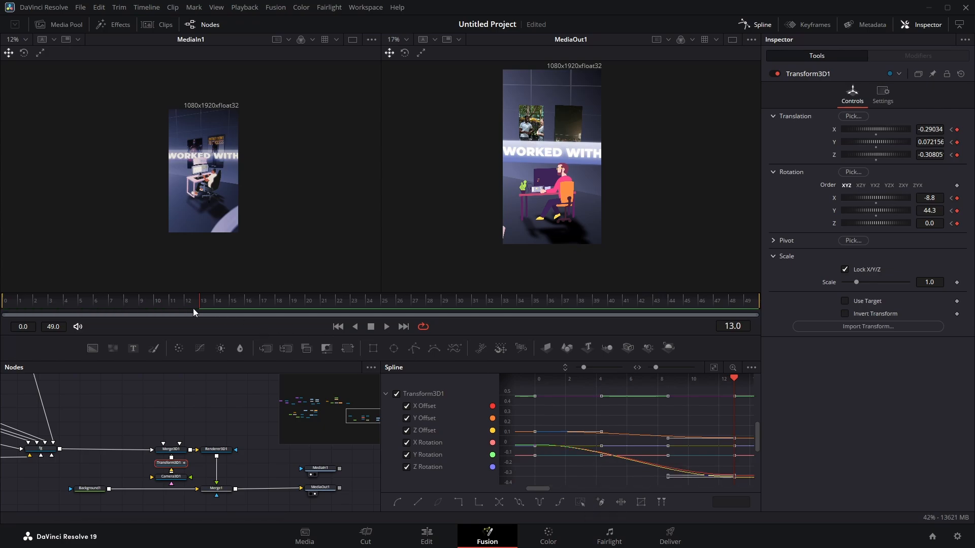
Review the eased move from frame 0, and keyframe Transform3D1's current translation and rotation on all axes at frame 15
click(4, 307)
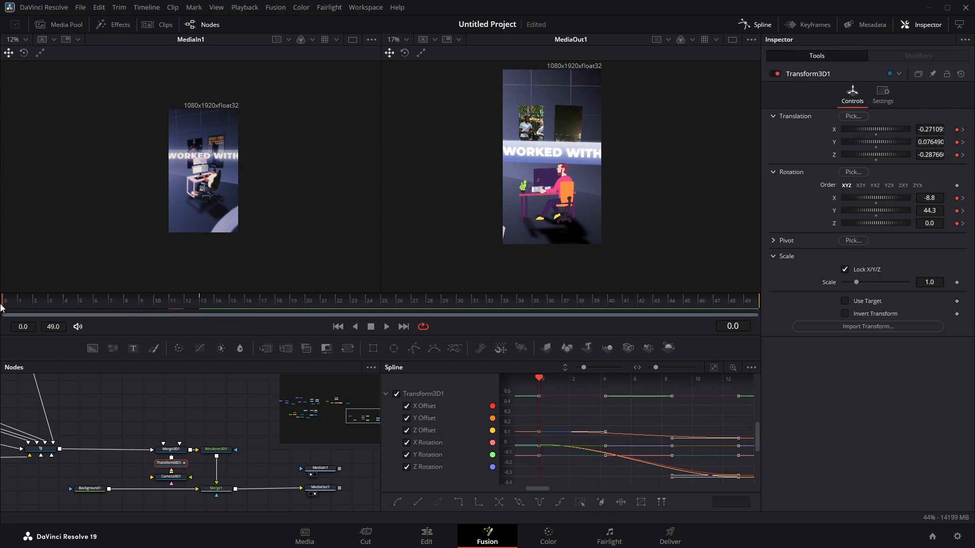
drag(1, 304, 234, 302)
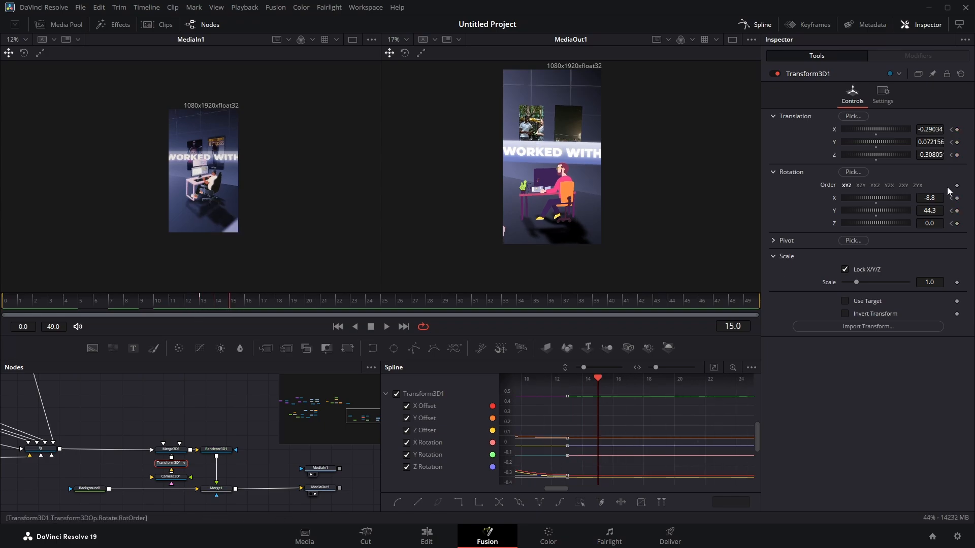
click(957, 129)
click(957, 142)
click(957, 155)
click(957, 211)
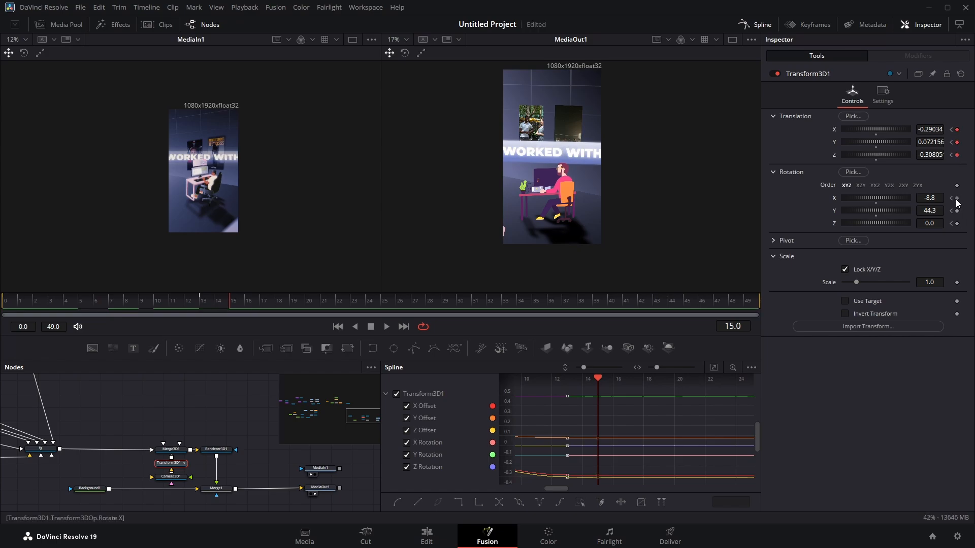
click(957, 198)
click(957, 223)
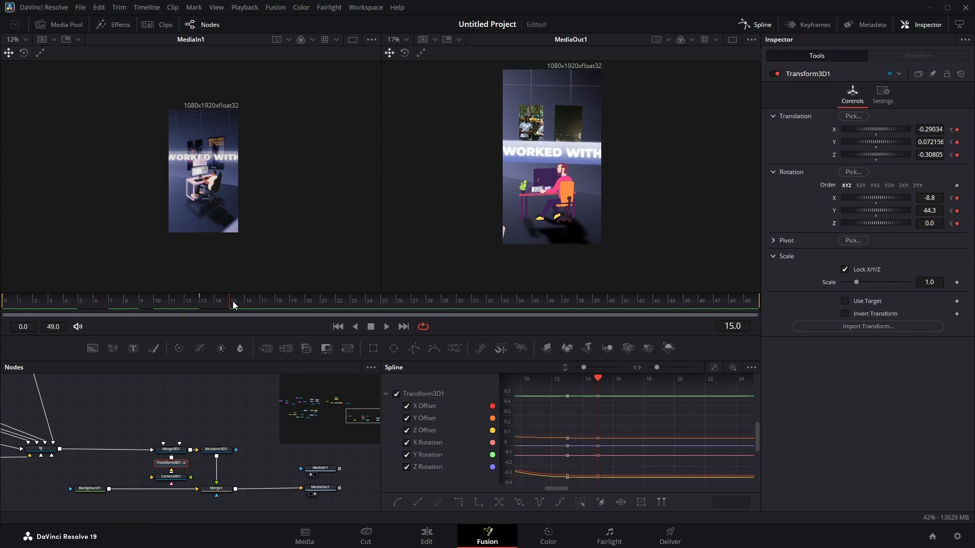
On frame 44, keyframe Transform3D1's translation and rotation, setting translation to X -0.464, Y 0.333, Z -0.5
drag(241, 304, 668, 307)
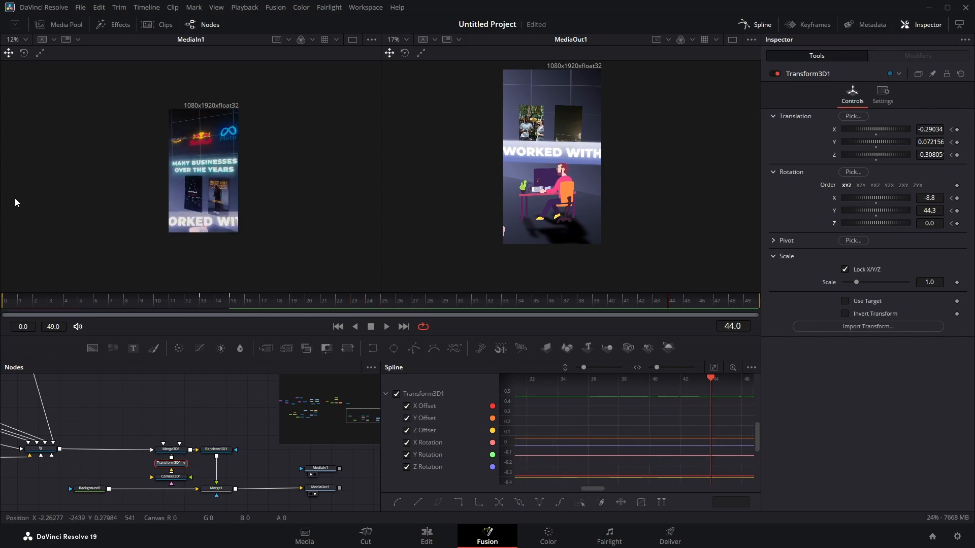
click(957, 130)
click(957, 142)
click(957, 155)
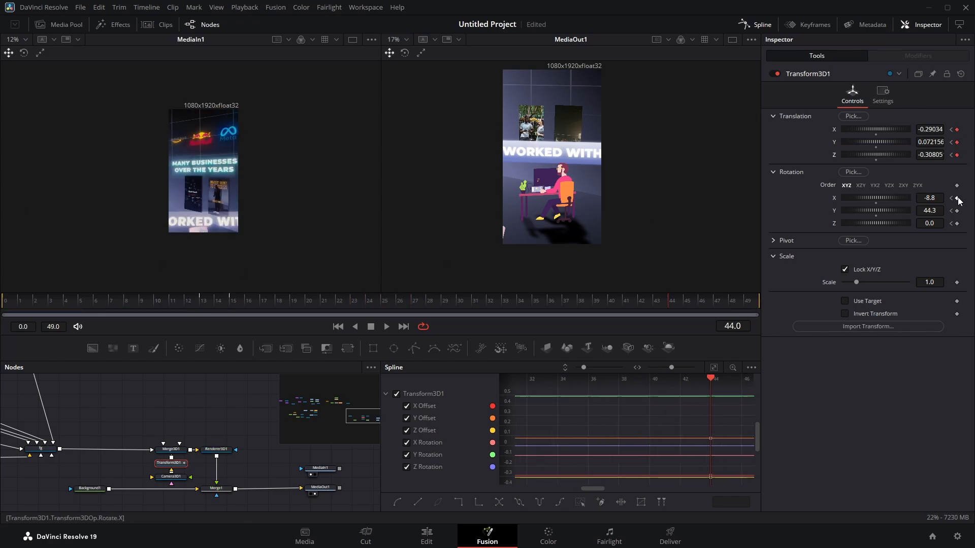
click(958, 198)
click(958, 211)
click(958, 224)
mouse_move(880, 129)
mouse_down()
mouse_move(890, 157)
mouse_move(887, 130)
mouse_move(880, 140)
mouse_move(940, 154)
mouse_move(879, 129)
mouse_move(892, 140)
mouse_up()
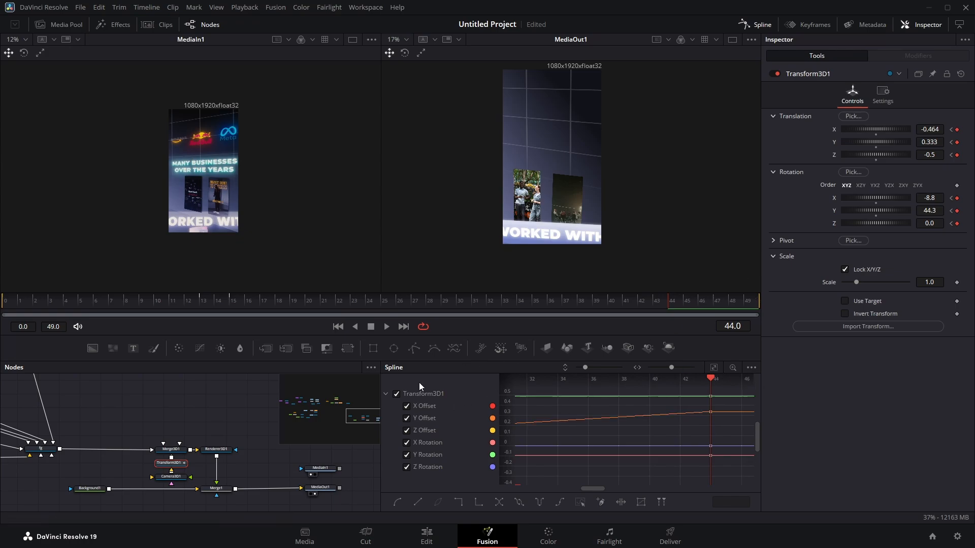
Flatten the Transform3D1 keyframe handles between frames 15 and 44 to ease the second move, and play the animation back
click(715, 368)
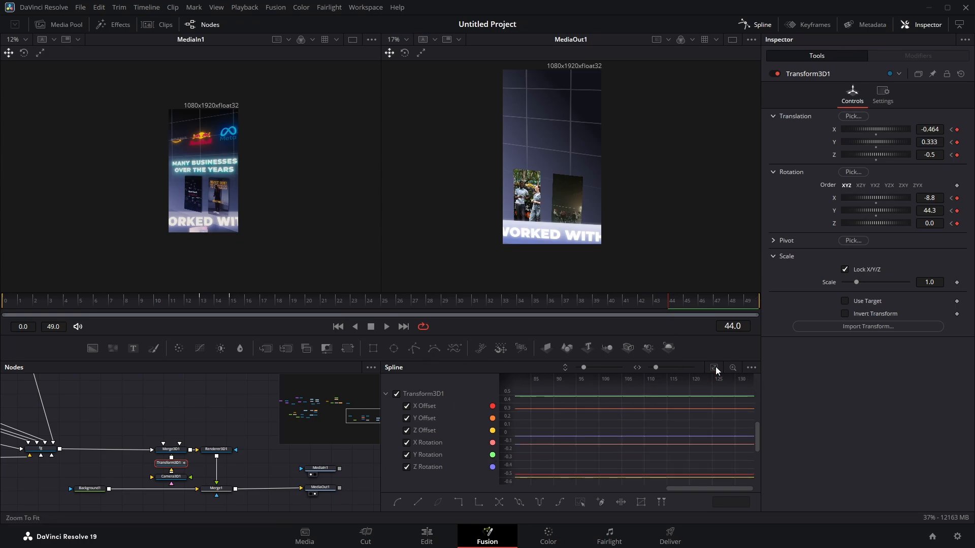
click(715, 369)
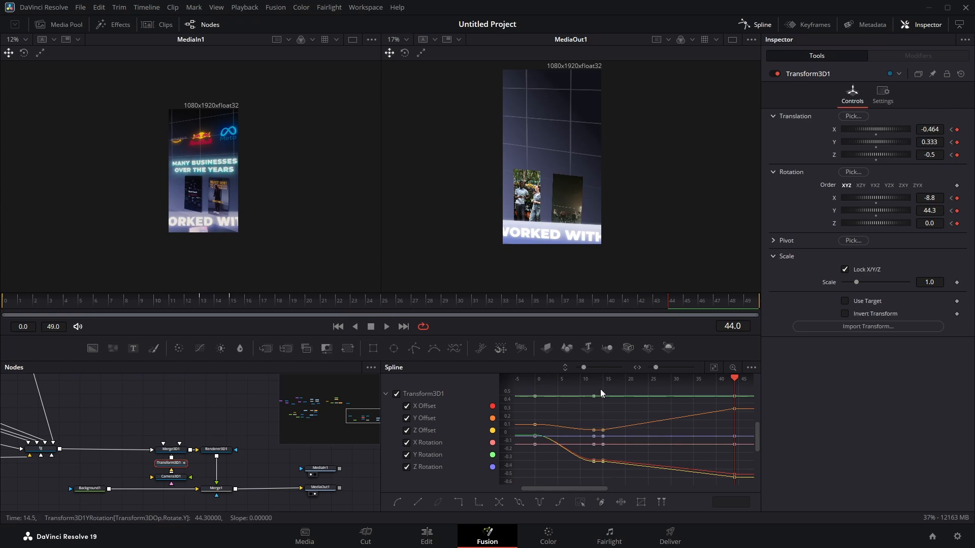
drag(610, 430, 746, 486)
key(f)
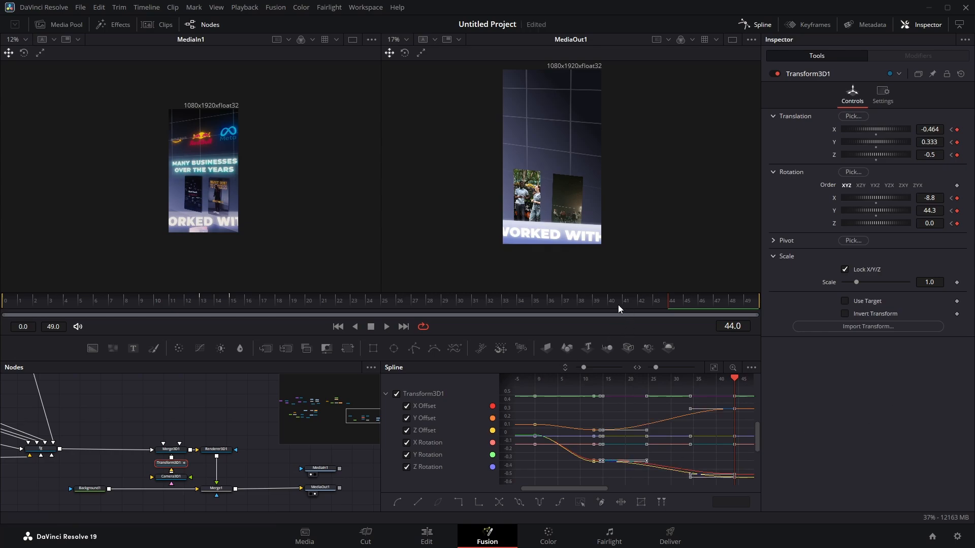
key(space)
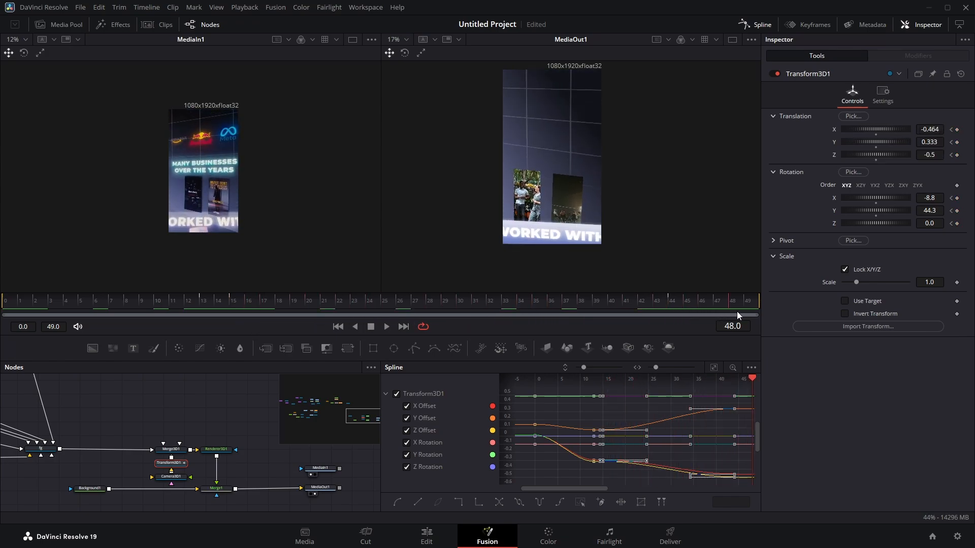
Review the animation by scrubbing through the timeline, go to the last frame, and close the Spline editor
click(669, 309)
drag(669, 309, 283, 303)
key(End)
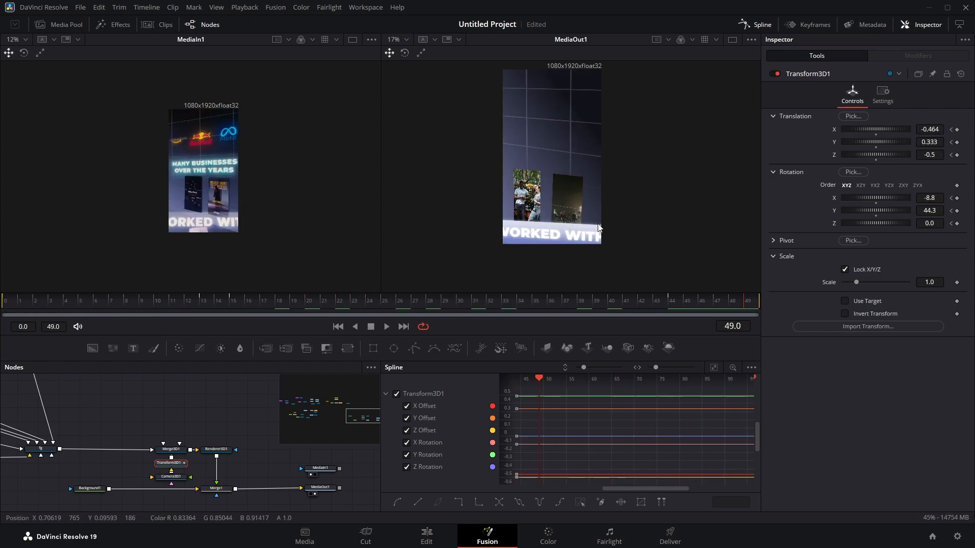
click(762, 24)
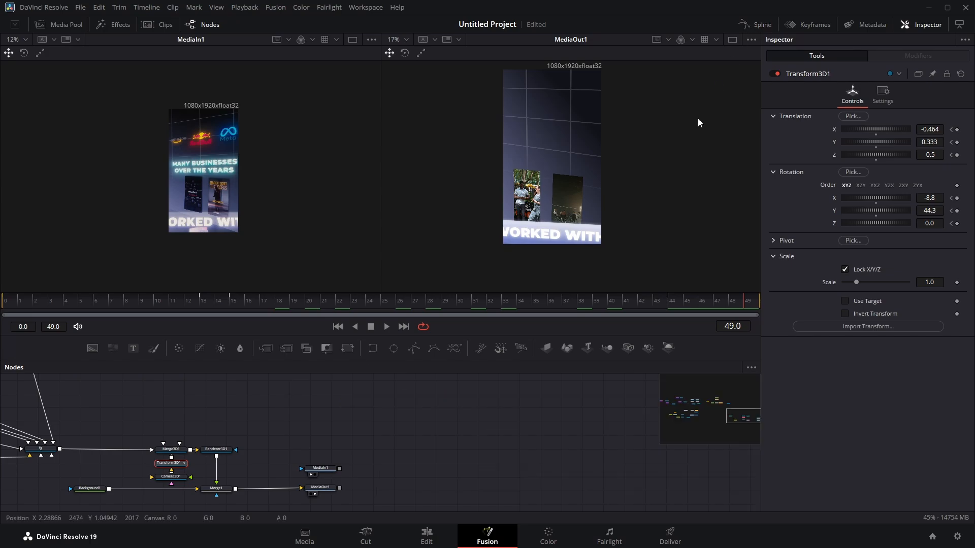
Bring the Amazon, Red Bull and Meta logo images from the media pool into empty space in the node graph
drag(131, 410, 383, 418)
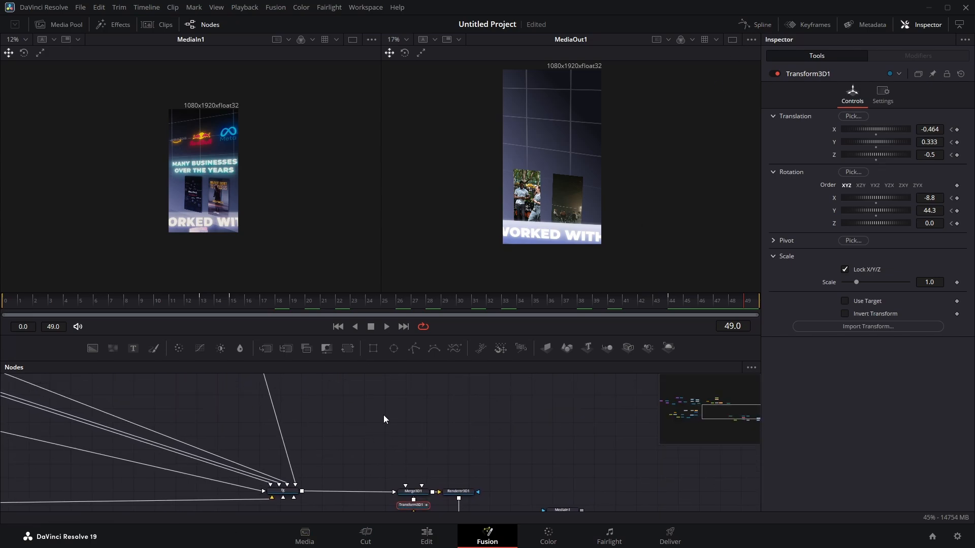
click(58, 24)
drag(145, 63, 333, 394)
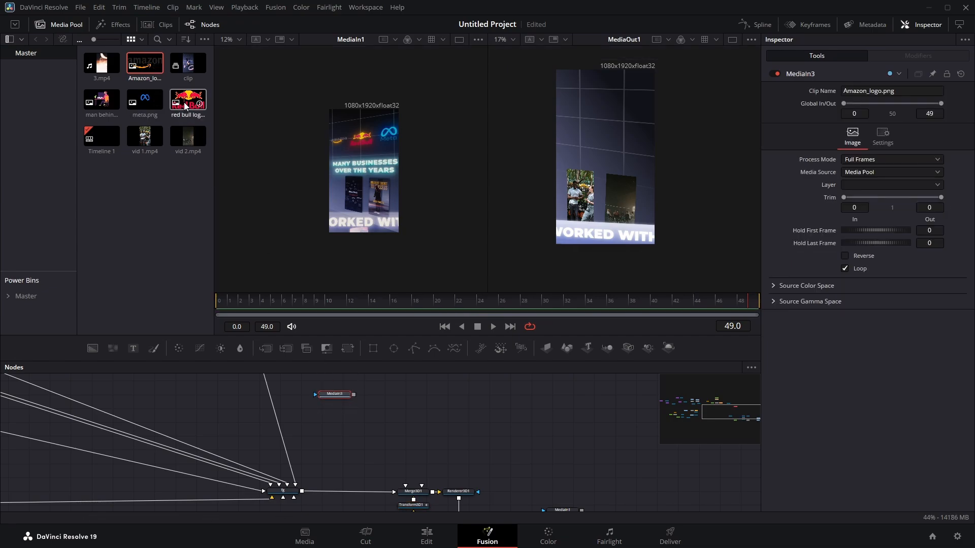
drag(186, 106, 225, 154)
drag(386, 387, 385, 394)
drag(146, 101, 449, 406)
Rename the three logo nodes as ama, rb and meta
click(330, 403)
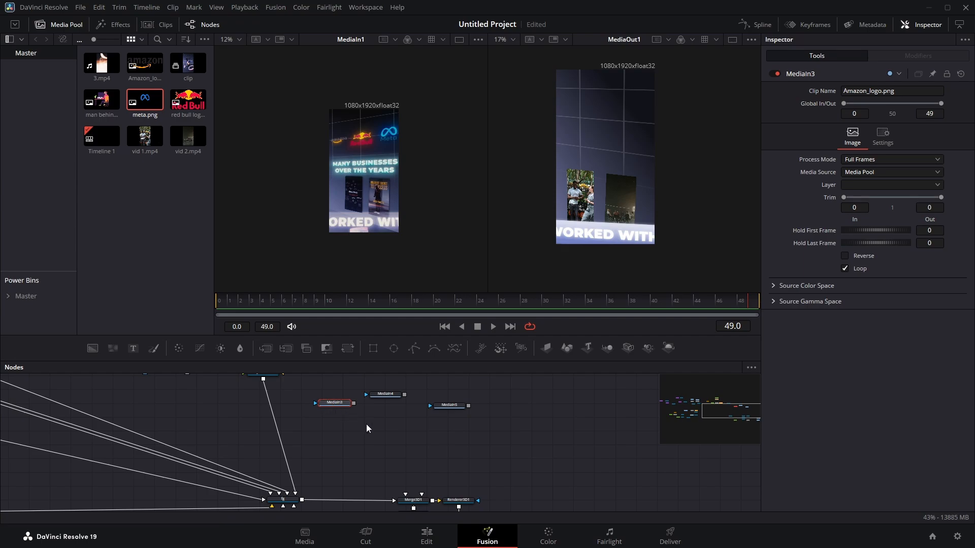
key(F2)
text(ama)
key(Return)
click(386, 395)
key(F2)
text(rb)
key(Return)
click(448, 406)
key(F2)
text(meta)
key(Return)
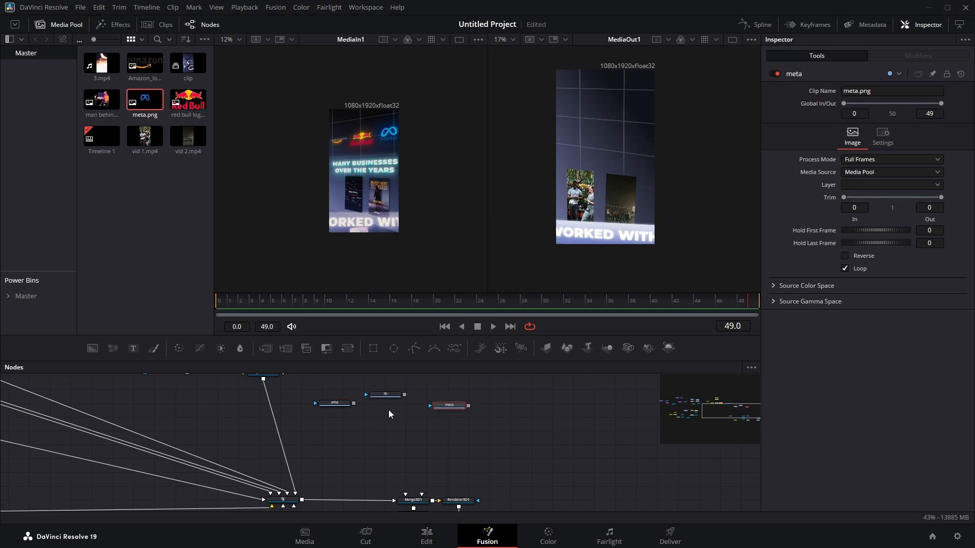
Route ama through an Image Plane 3D into the scene merge, with translation X -0.07, Y 0.659, Z 0.09 and scale 0.149
drag(333, 403, 288, 502)
click(546, 348)
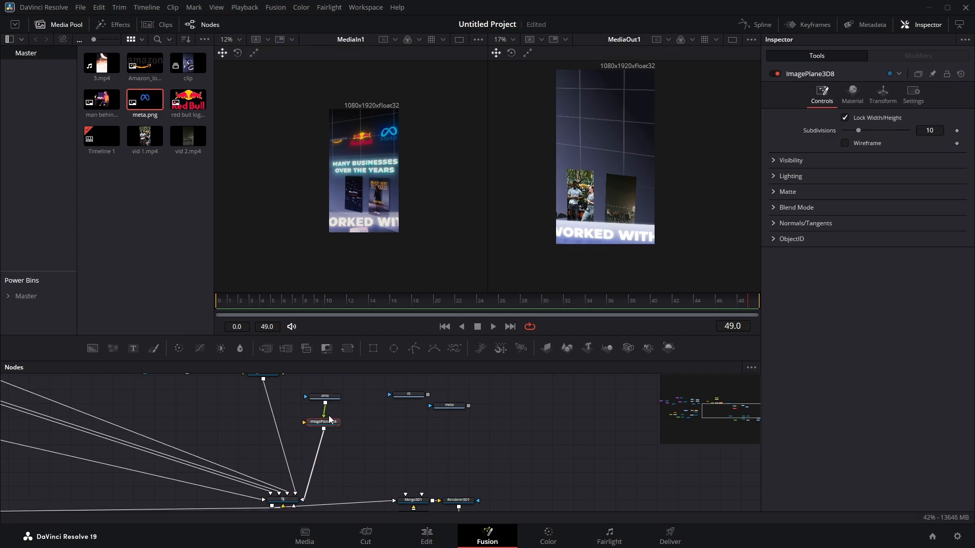
click(882, 94)
drag(930, 155, 949, 142)
drag(930, 282, 910, 282)
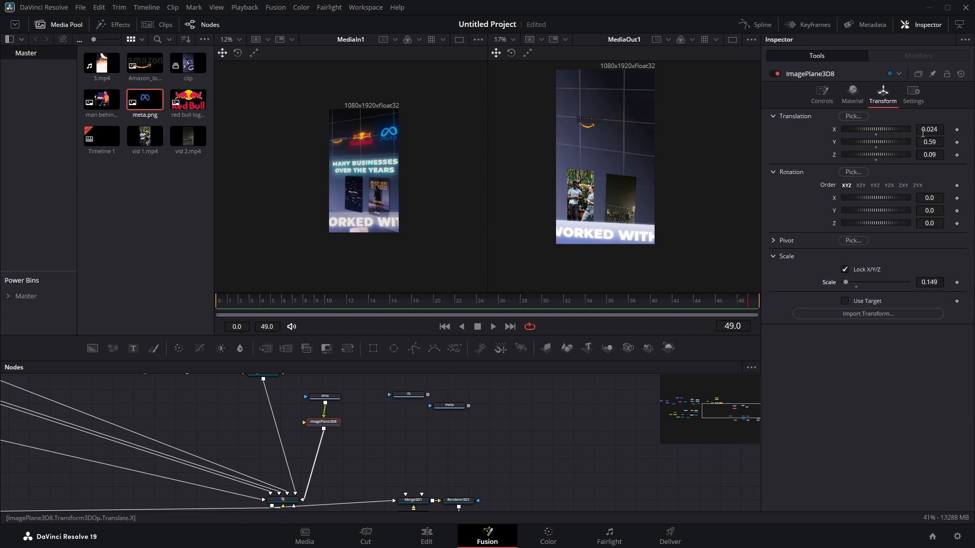
mouse_move(924, 130)
mouse_down()
mouse_move(916, 130)
mouse_move(936, 142)
mouse_up()
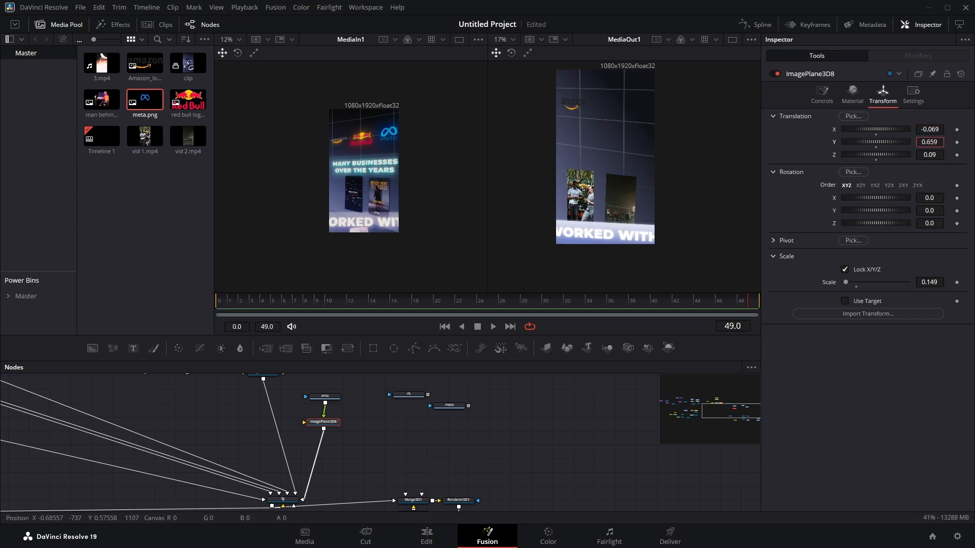
Make two copies of the Amazon logo's image plane and space them out beneath the rb and meta nodes
click(317, 423)
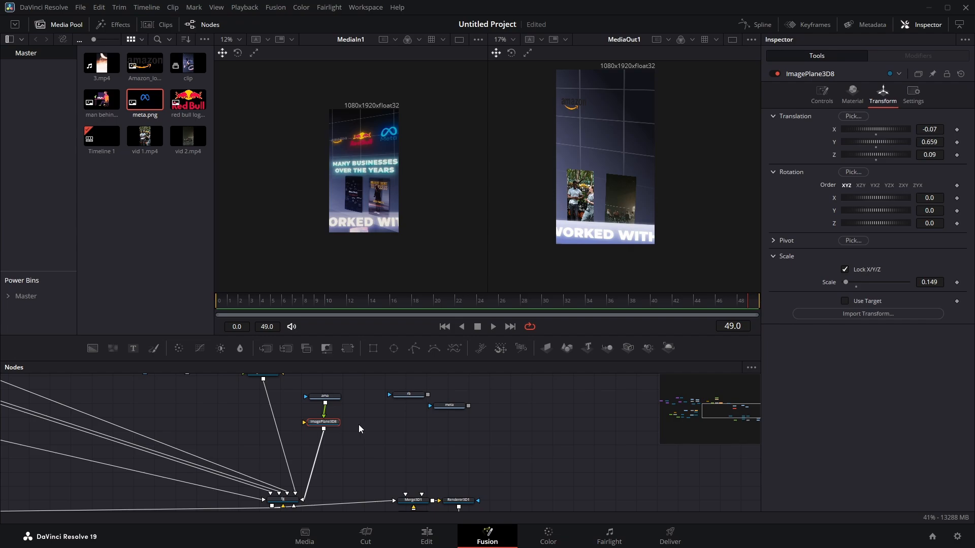
key(ctrl+v)
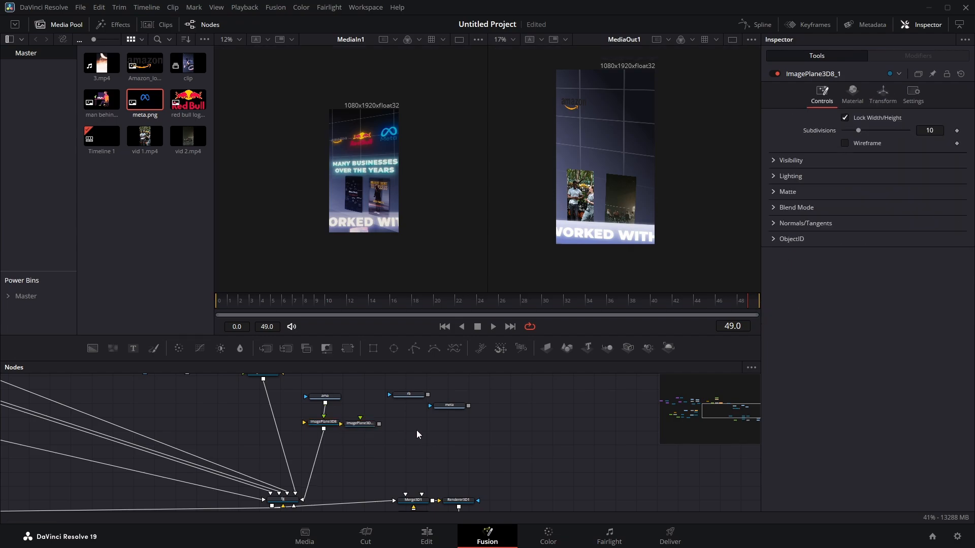
key(ctrl+v)
drag(365, 424, 373, 424)
Connect rb through the first copied image plane to the scene merge and set that plane's X translation to 0.104
drag(428, 395, 282, 502)
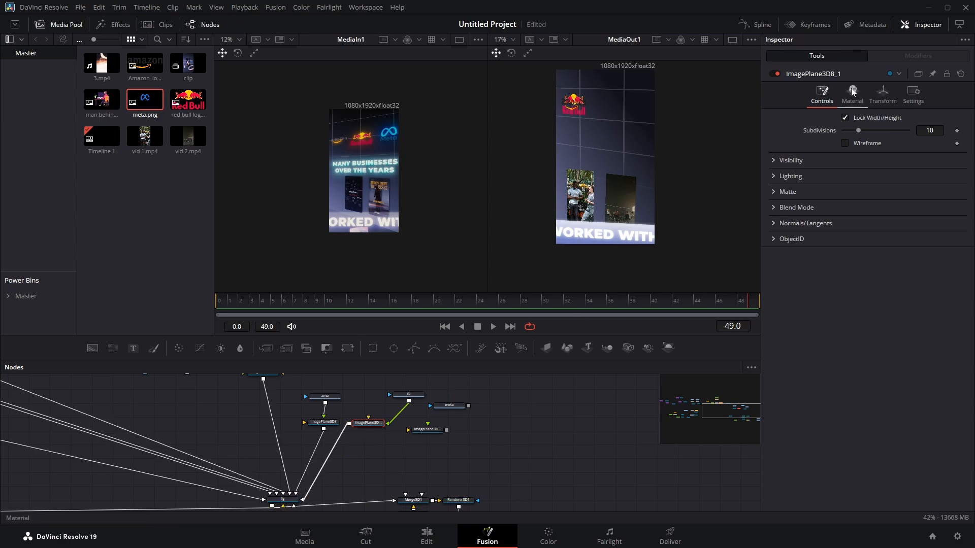
click(882, 94)
drag(866, 126, 870, 128)
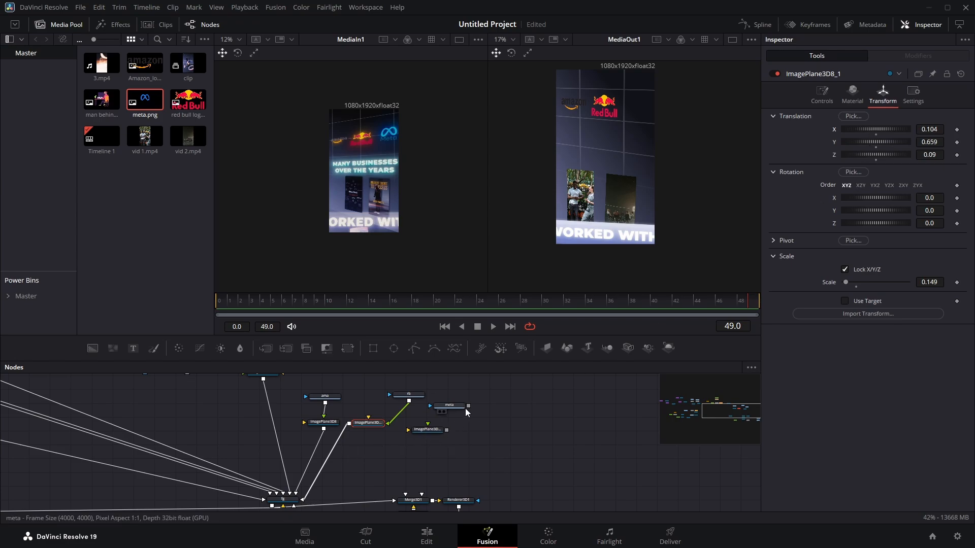
Connect meta through the second copied image plane to the scene merge and set that plane's X translation to 0.291
drag(468, 406, 293, 494)
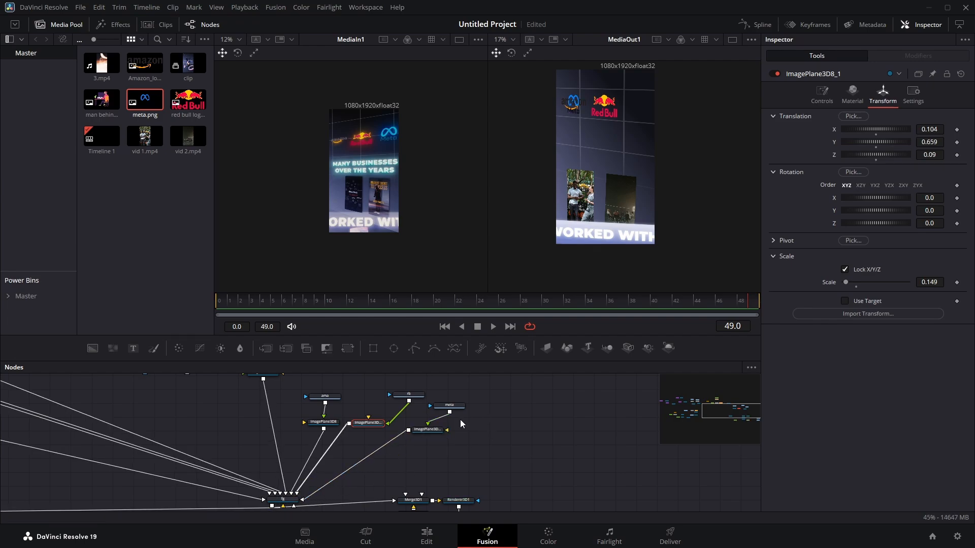
click(432, 431)
click(886, 97)
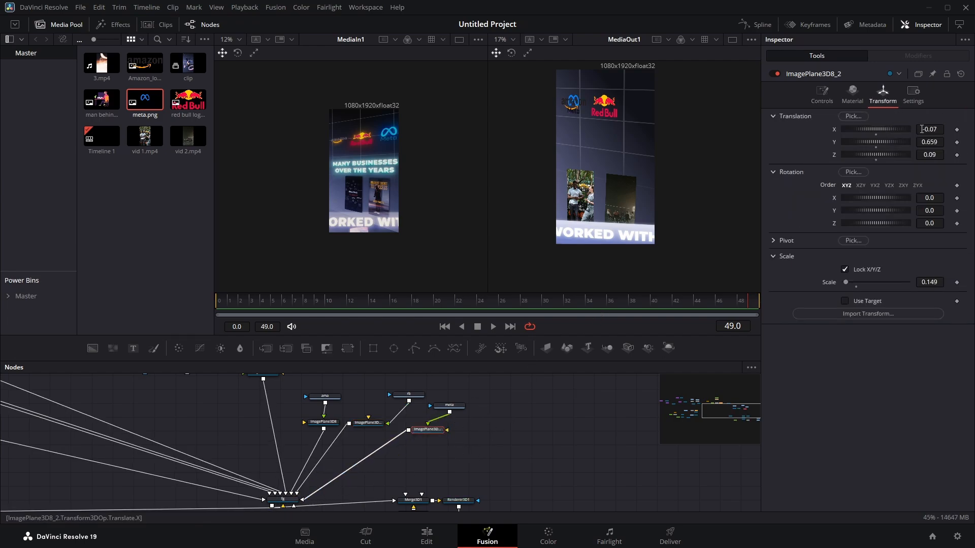
drag(922, 129, 954, 129)
Set the X rotation to -6 on the Meta, Red Bull and Amazon logo image planes
click(927, 198)
text(1.2)
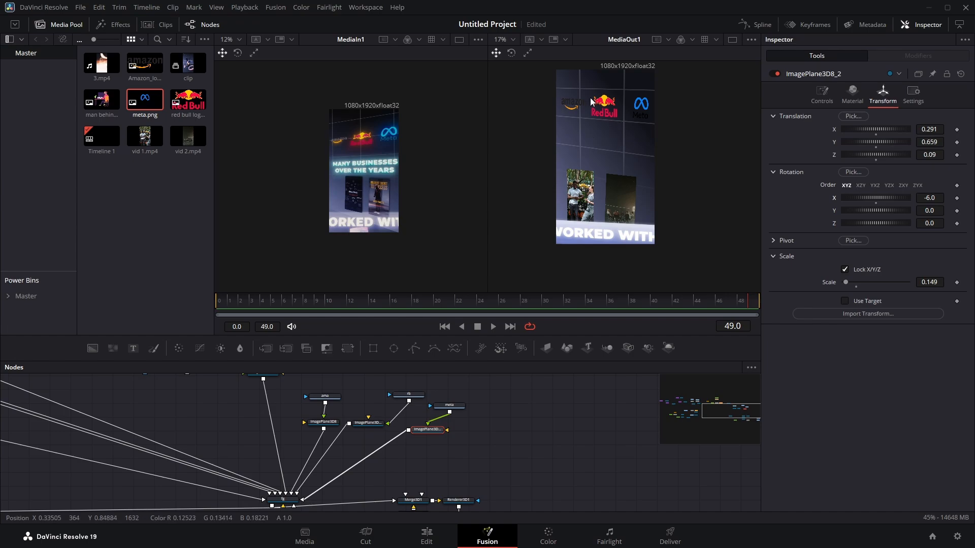
click(367, 423)
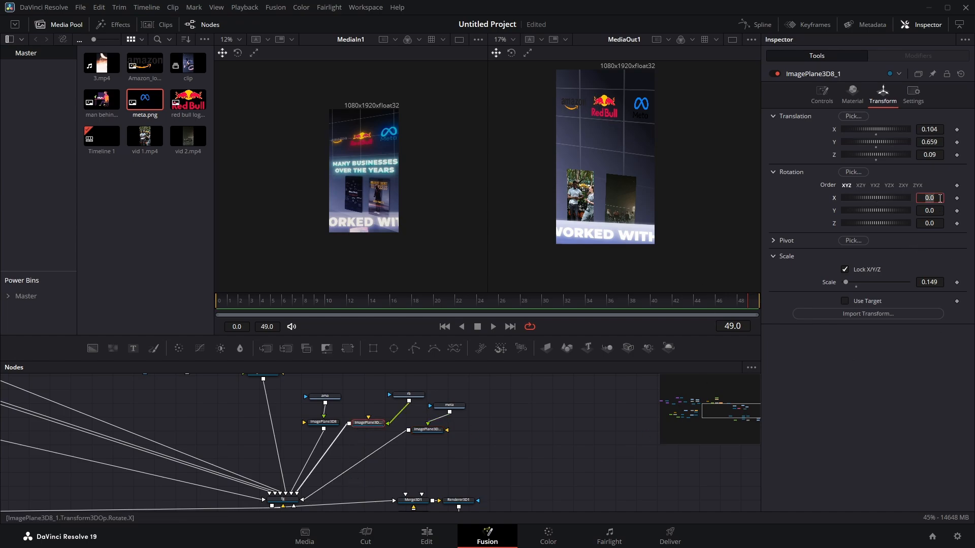
text(-6)
key(Tab)
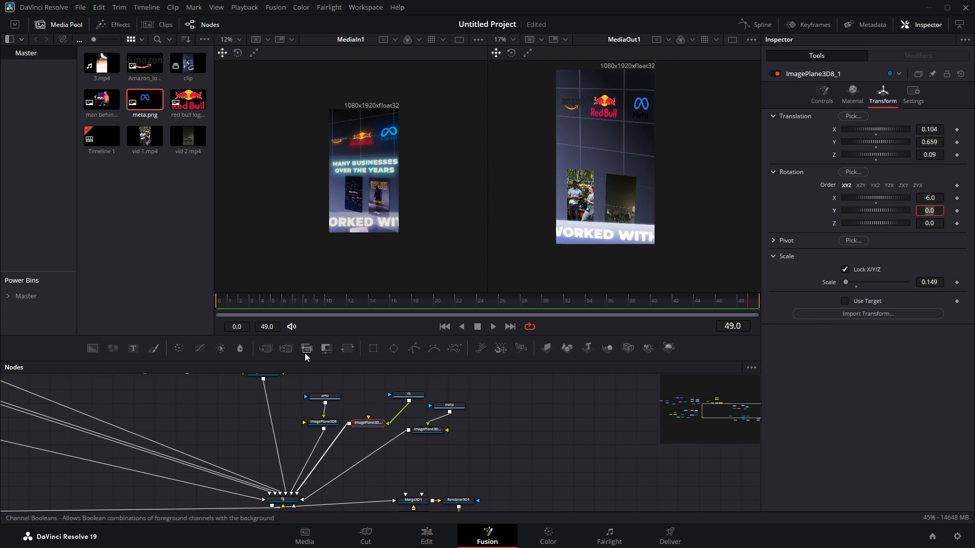
click(323, 422)
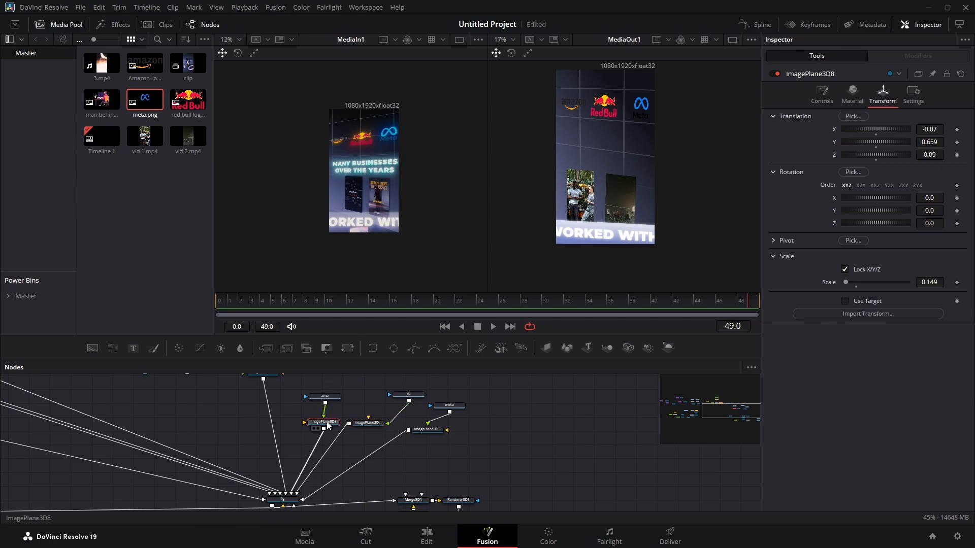
click(931, 198)
text(-6)
key(Tab)
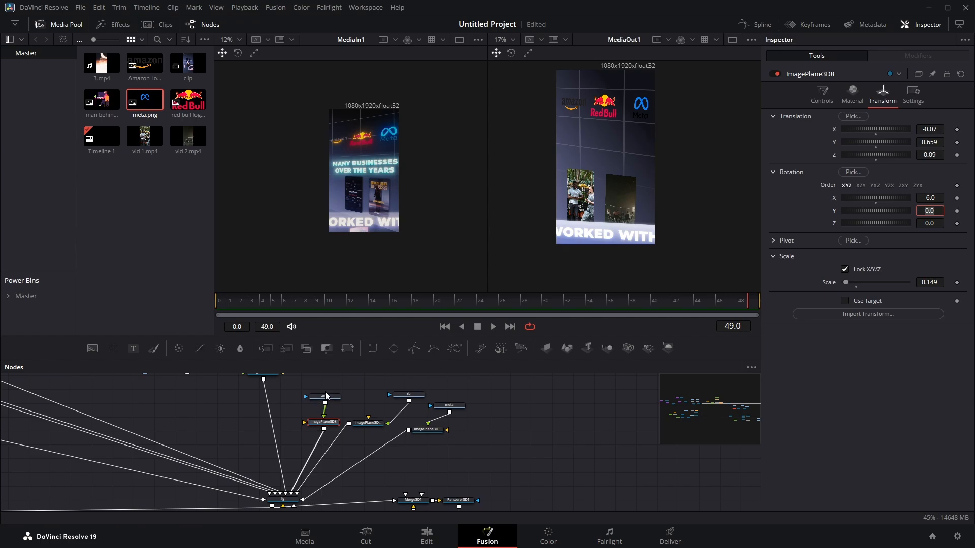
Zoom in on the reference logos and insert a Glow node between ama and its image plane
drag(325, 397, 324, 386)
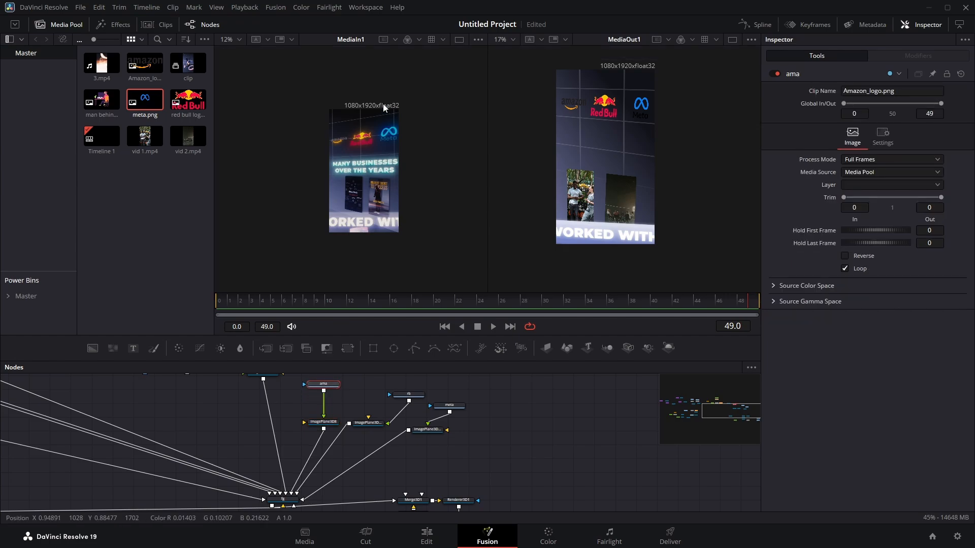
scroll(352, 132, up, 5)
drag(421, 182, 439, 192)
key(shift+space)
text(soft)
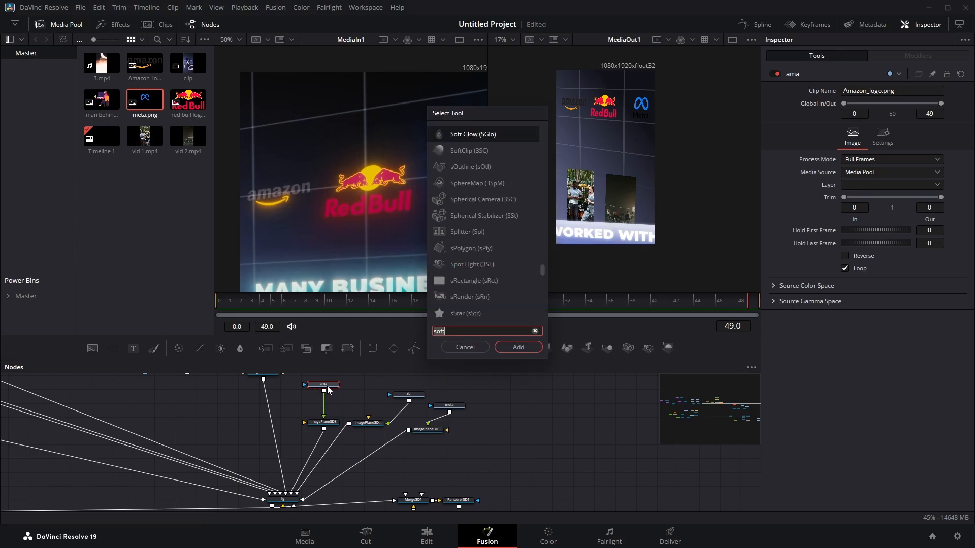
key(BackSpace)
key(BackSpace)
key(BackSpace)
key(BackSpace)
text(glow)
key(Return)
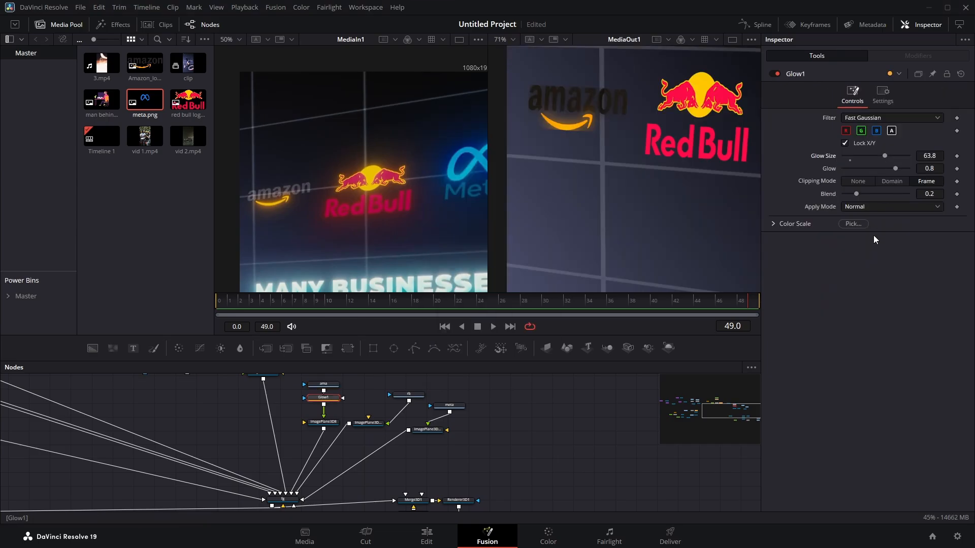
Set Glow1 to the Solarize filter, clipping mode None, Merge Under, glow 0.953 and glow size 70.1, and inspect the logo's edges
click(862, 182)
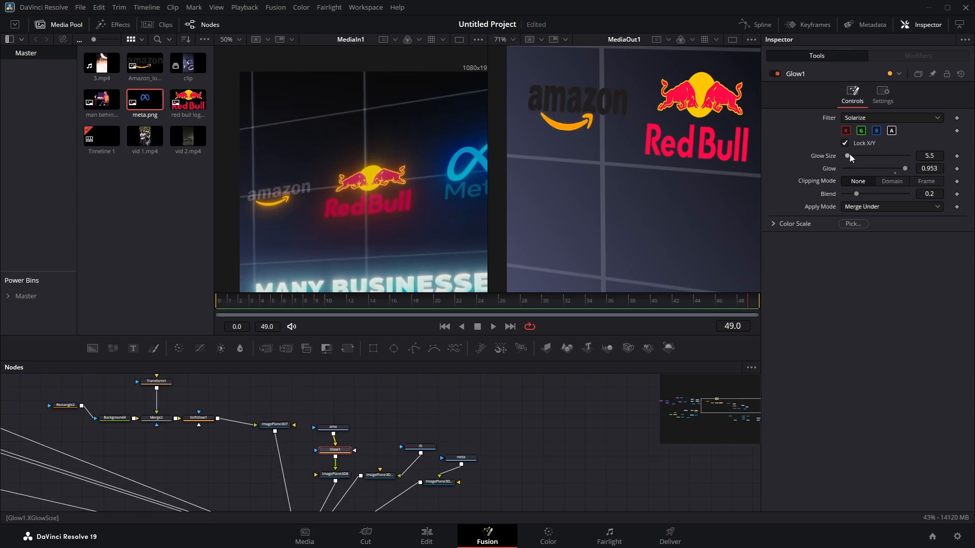
drag(848, 155, 890, 154)
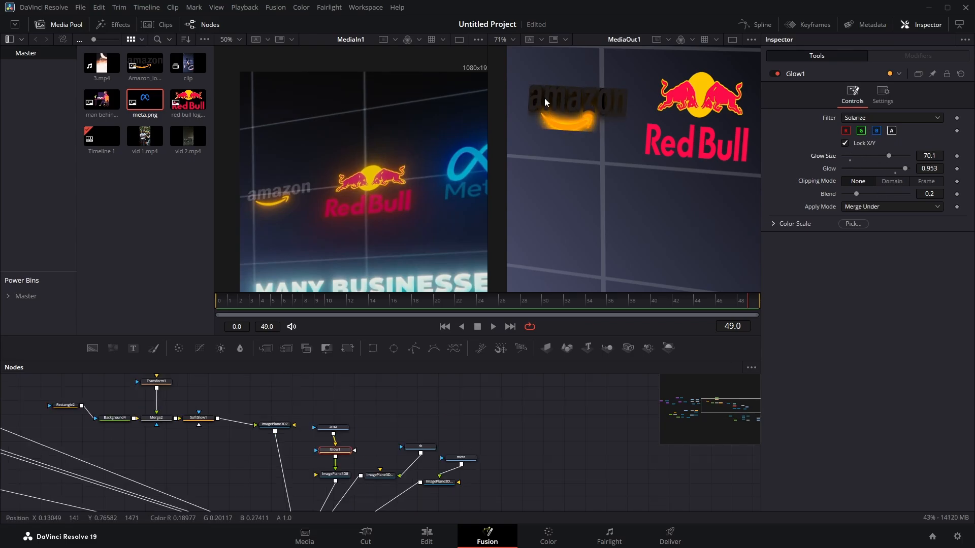
scroll(549, 115, up, 3)
drag(693, 141, 594, 203)
drag(560, 170, 675, 144)
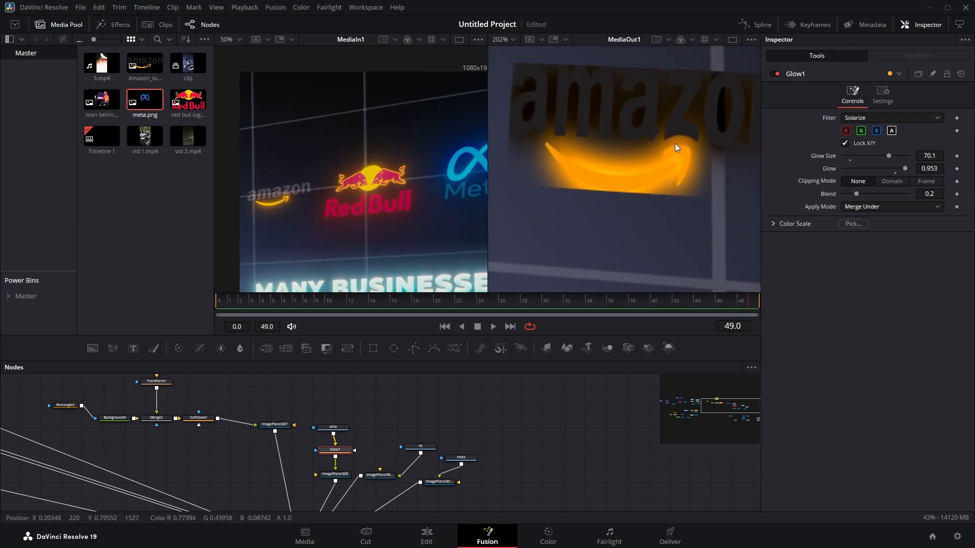
click(855, 181)
scroll(596, 175, down, 4)
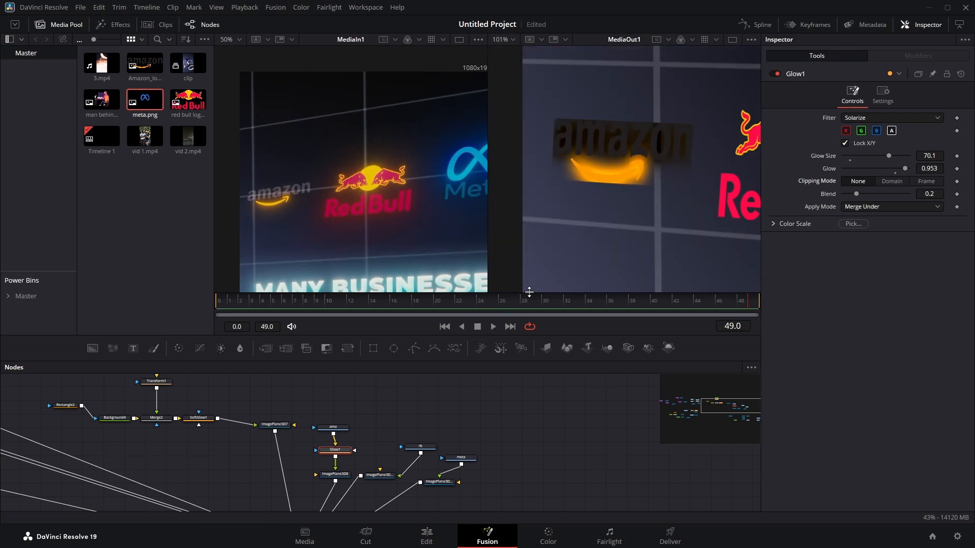
Disconnect ama from Glow1 and add a Background node above the glow with its alpha set to 0
click(335, 440)
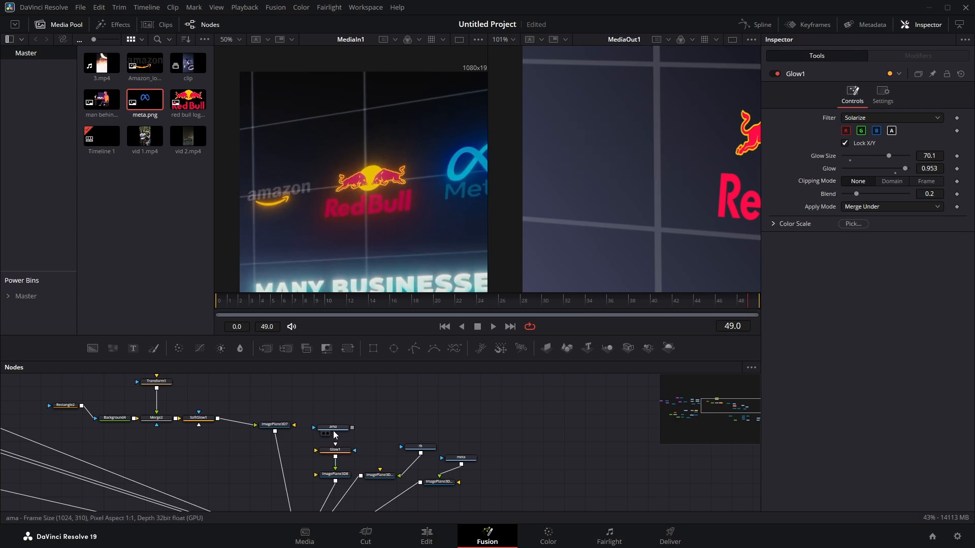
drag(333, 428, 424, 406)
drag(95, 352, 331, 401)
click(905, 228)
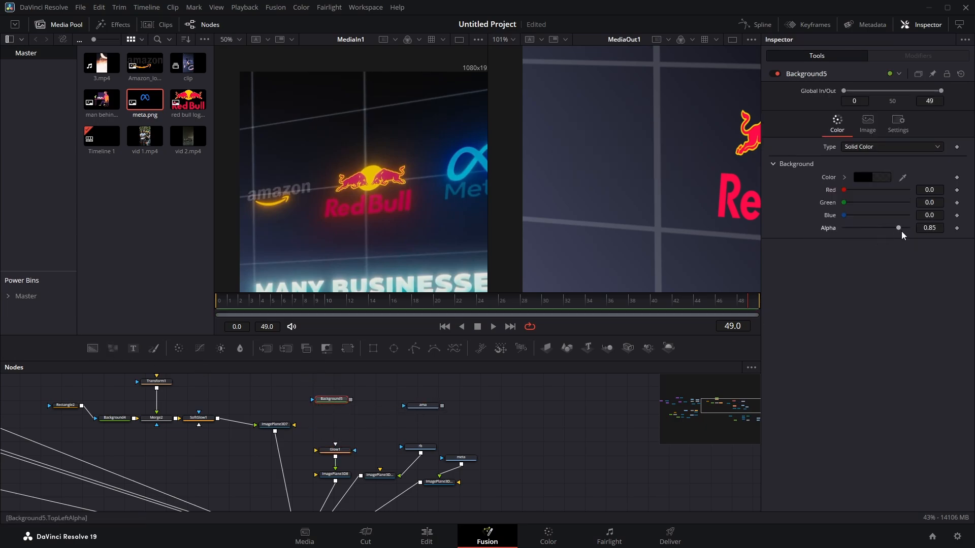
drag(905, 228, 821, 228)
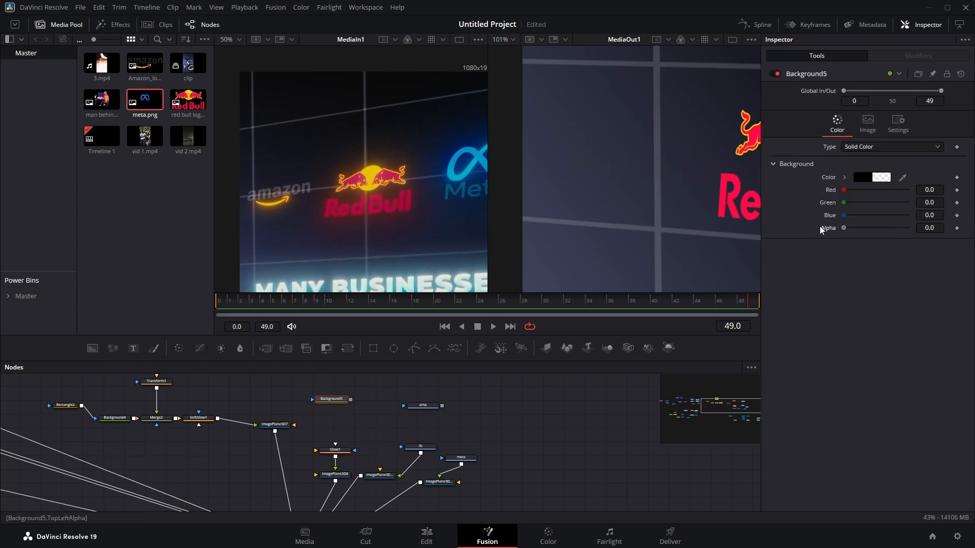
Turn off Background5's auto resolution, size it to 4096 x 4096, and merge ama over it into Glow1
click(867, 122)
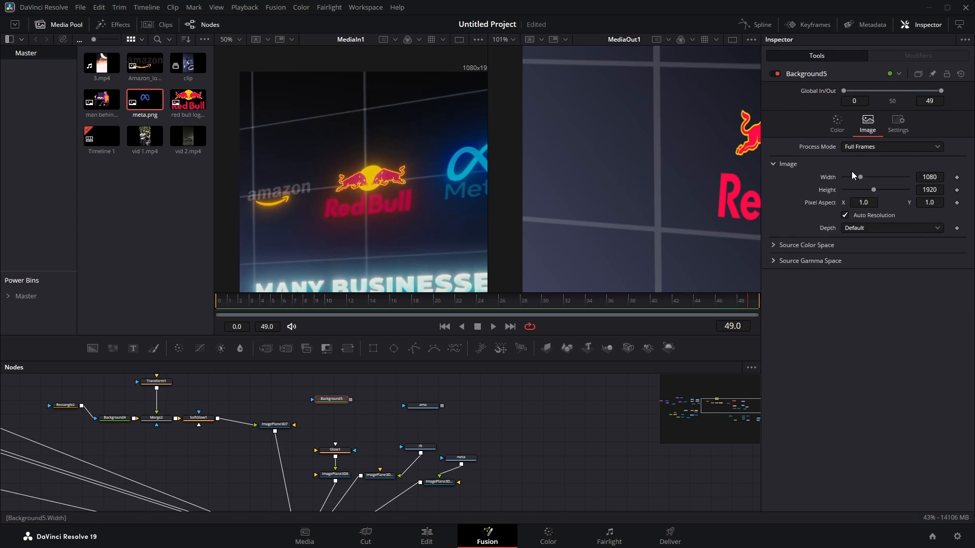
click(845, 215)
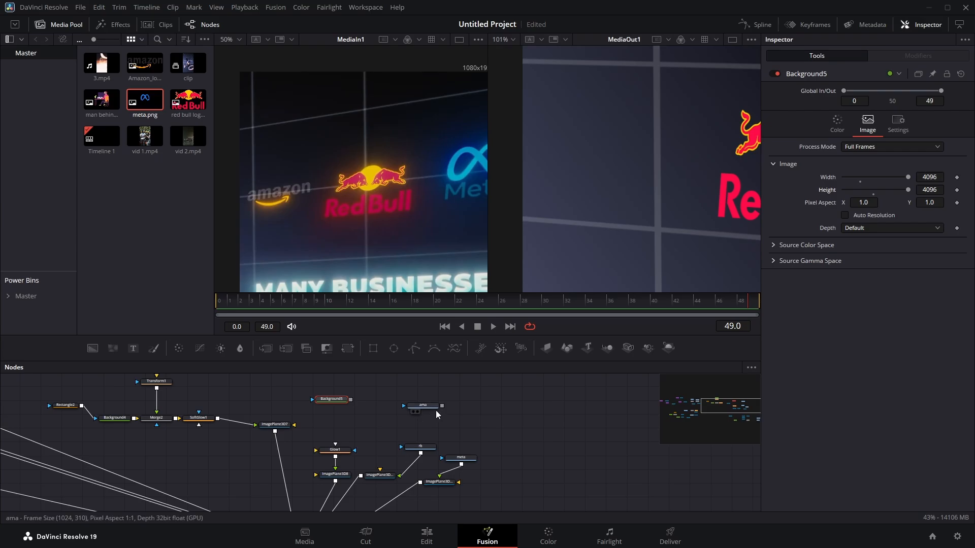
drag(438, 410, 336, 453)
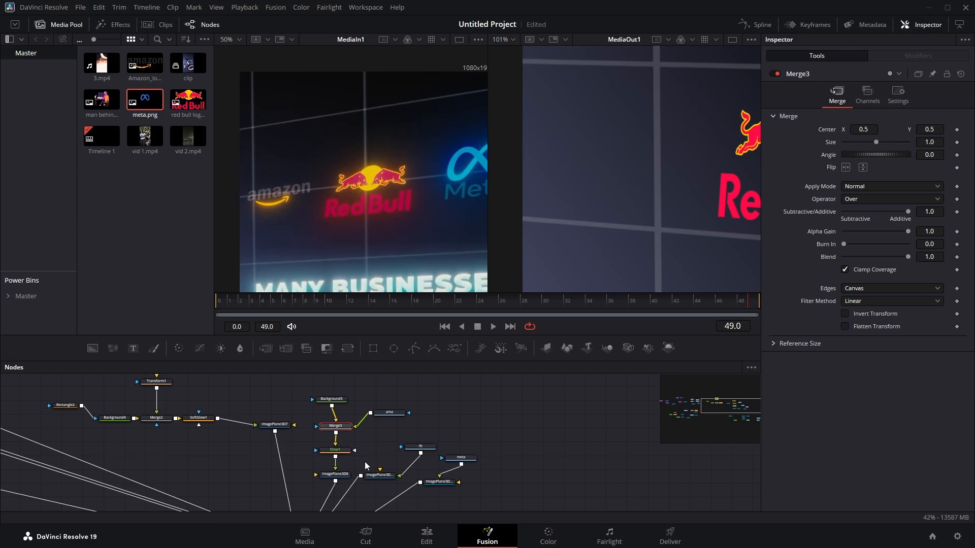
Reset Background5's size to 1080 wide by 1920 high
click(331, 399)
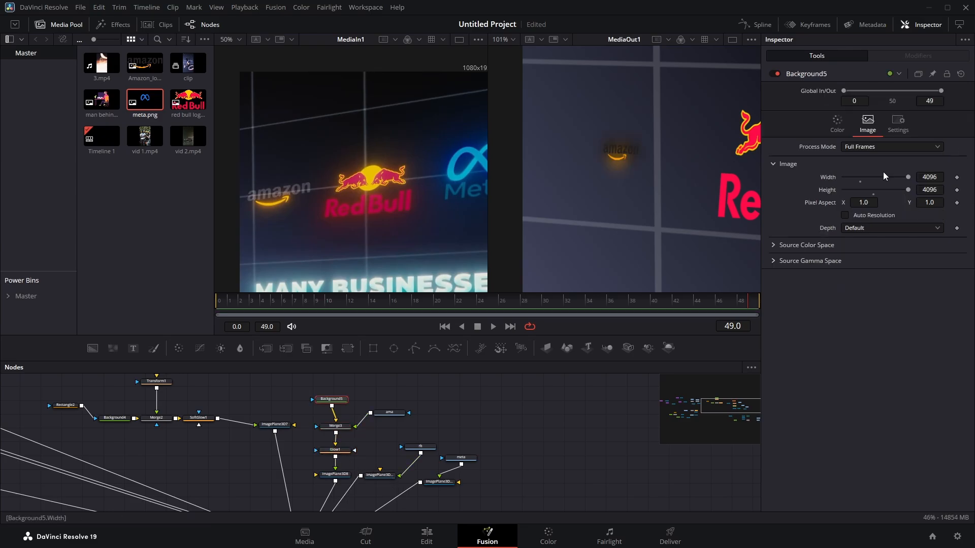
click(859, 182)
click(873, 195)
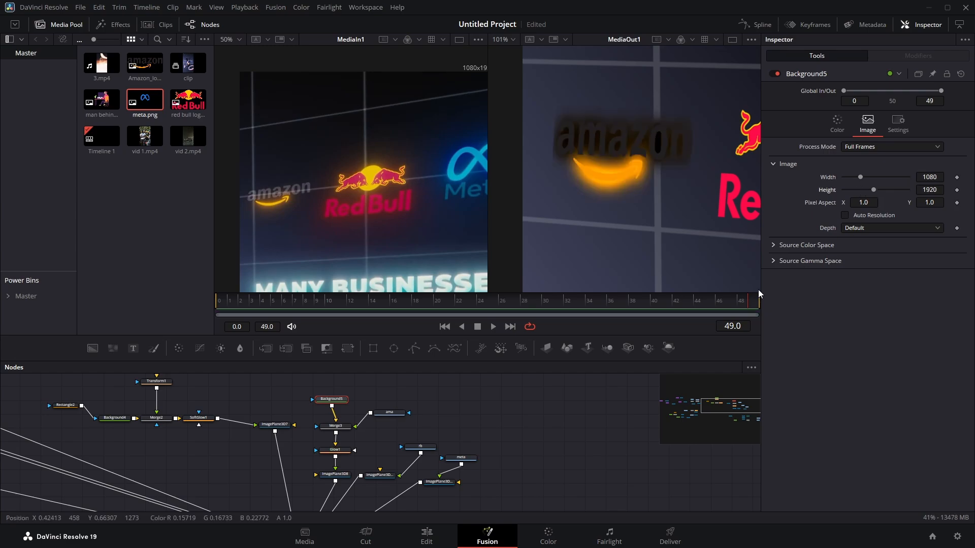
Set Glow1's glow size to 22.8, glow to 0.89 and blend to 0.2
click(335, 449)
drag(882, 156, 901, 169)
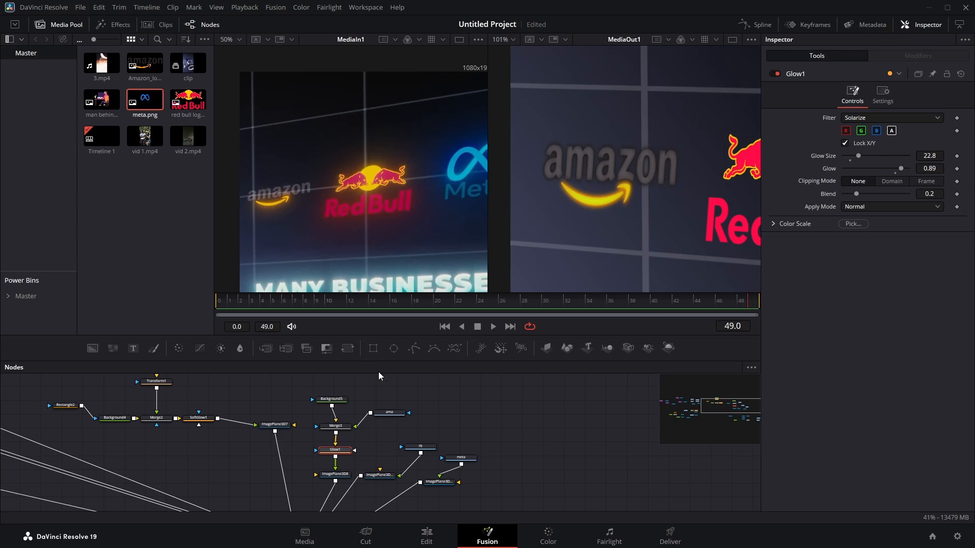
Spread out the Red Bull and Meta nodes and disconnect rb from its image plane
scroll(399, 457, down, 2)
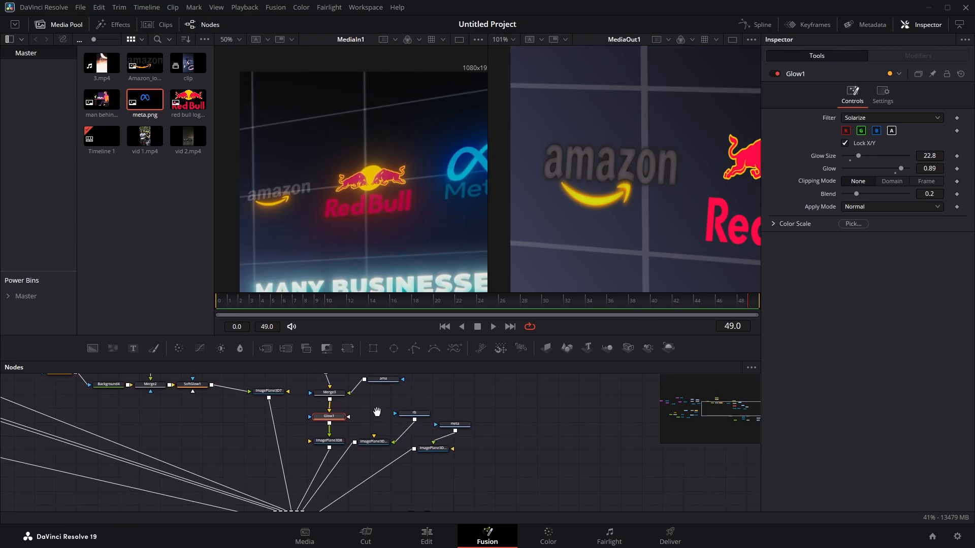
drag(359, 392, 515, 477)
click(428, 440)
drag(450, 468, 404, 438)
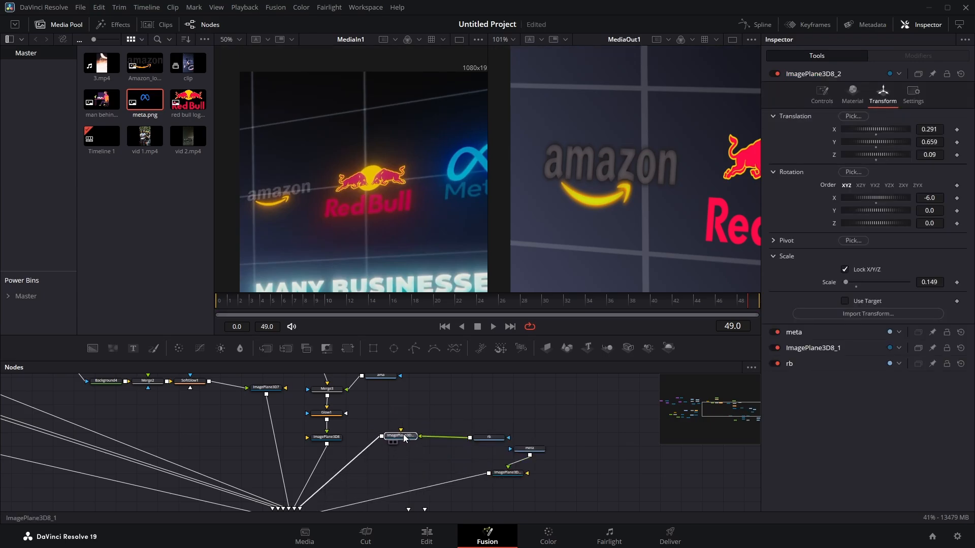
drag(487, 438, 519, 412)
click(466, 423)
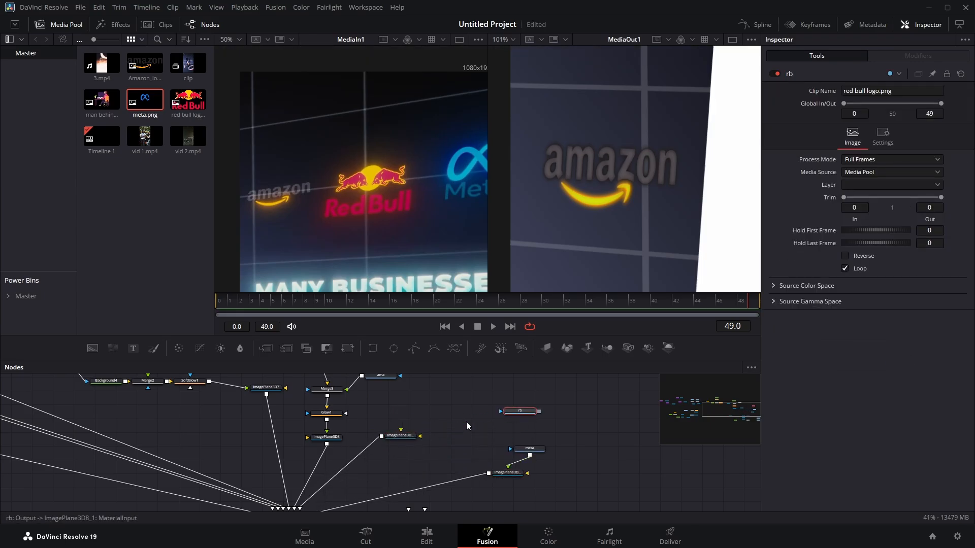
Add a Background node with alpha 0, merge rb over it and connect the merge to the Red Bull image plane
drag(92, 349, 440, 399)
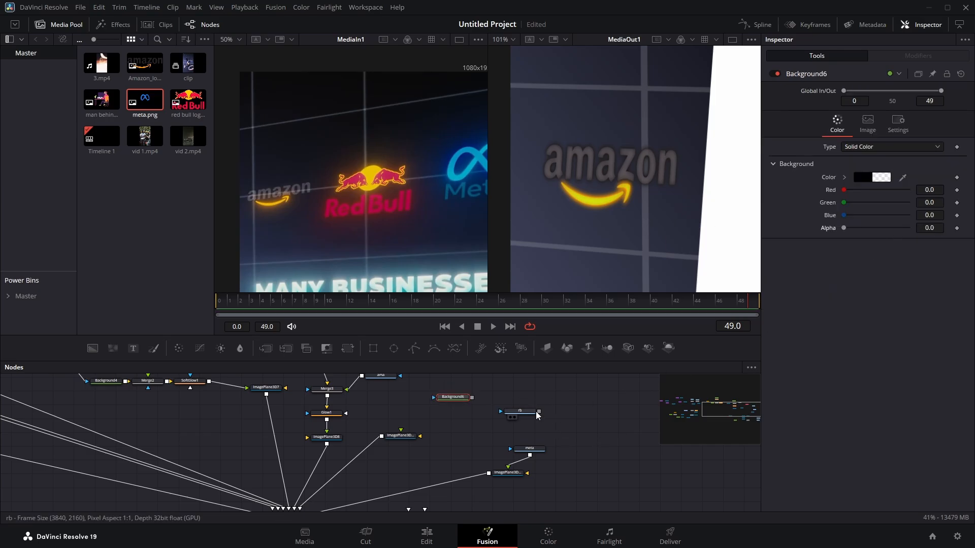
drag(539, 412, 450, 399)
drag(539, 411, 470, 399)
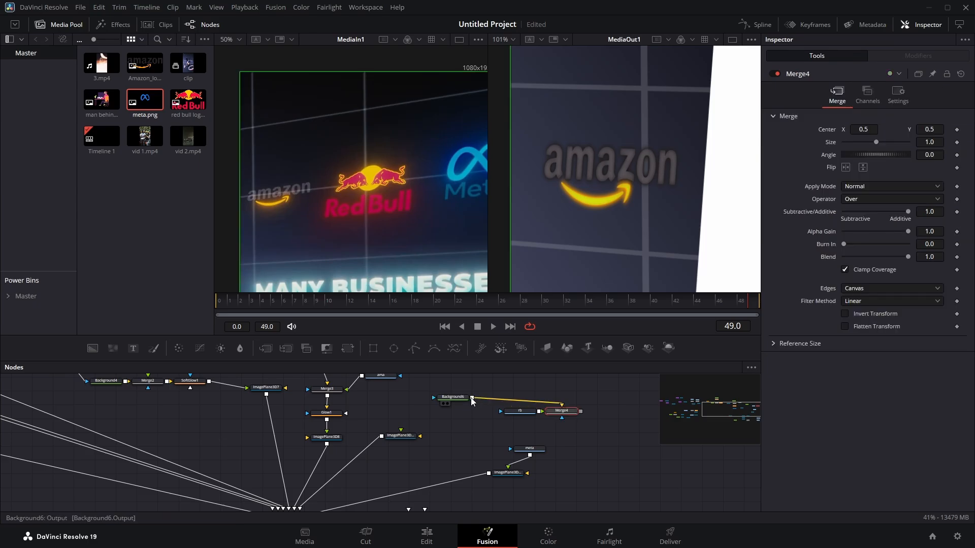
drag(568, 415, 376, 451)
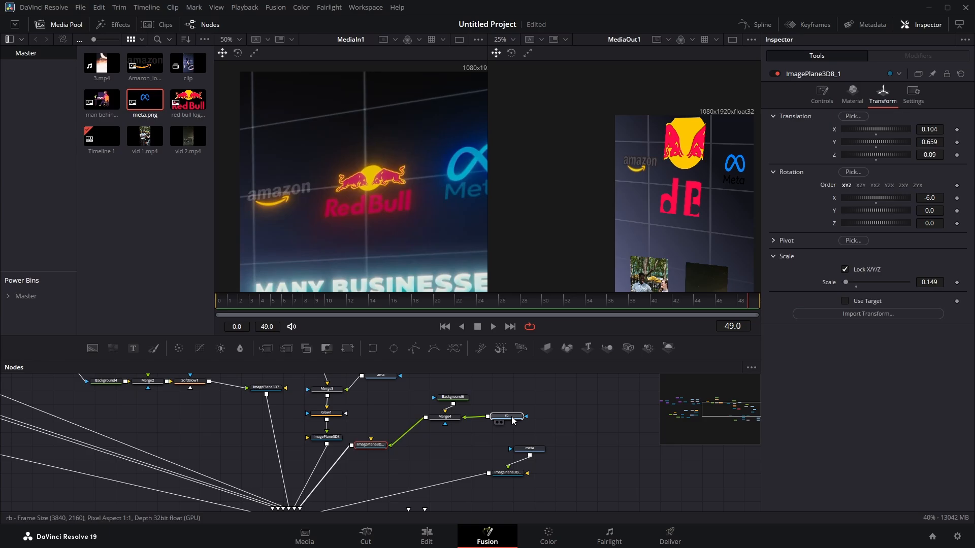
drag(513, 420, 510, 419)
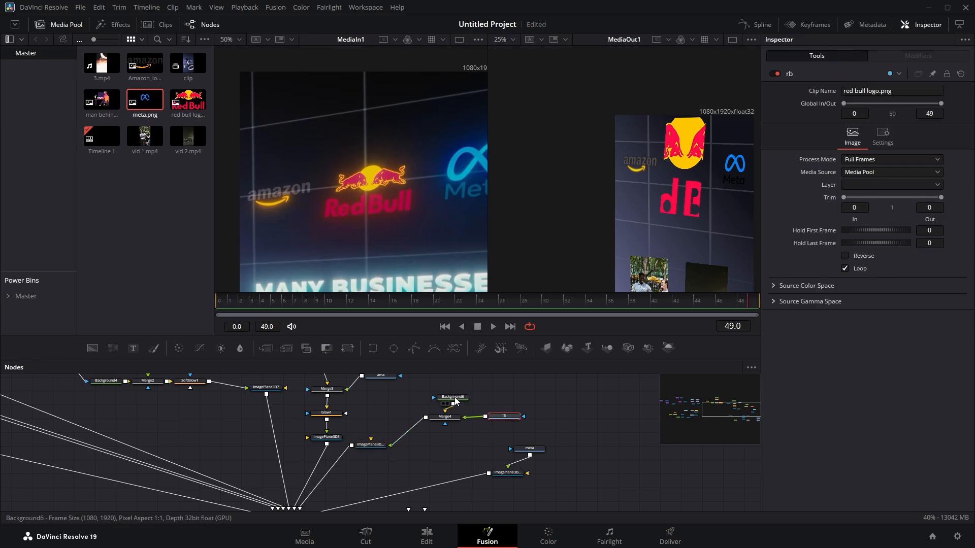
Set Background6's size to 4096 x 4096
click(452, 397)
click(867, 122)
drag(862, 179, 914, 183)
scroll(692, 149, up, 5)
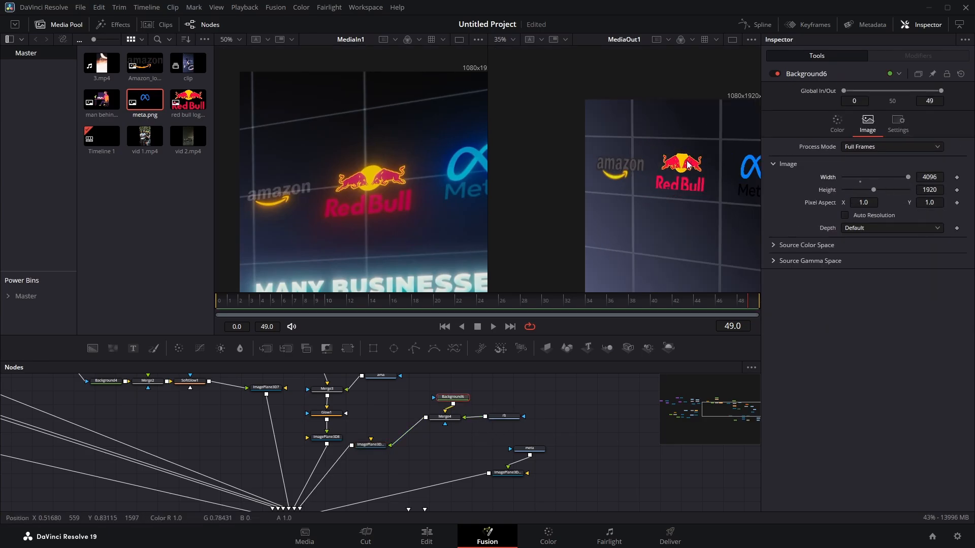
drag(877, 189, 915, 191)
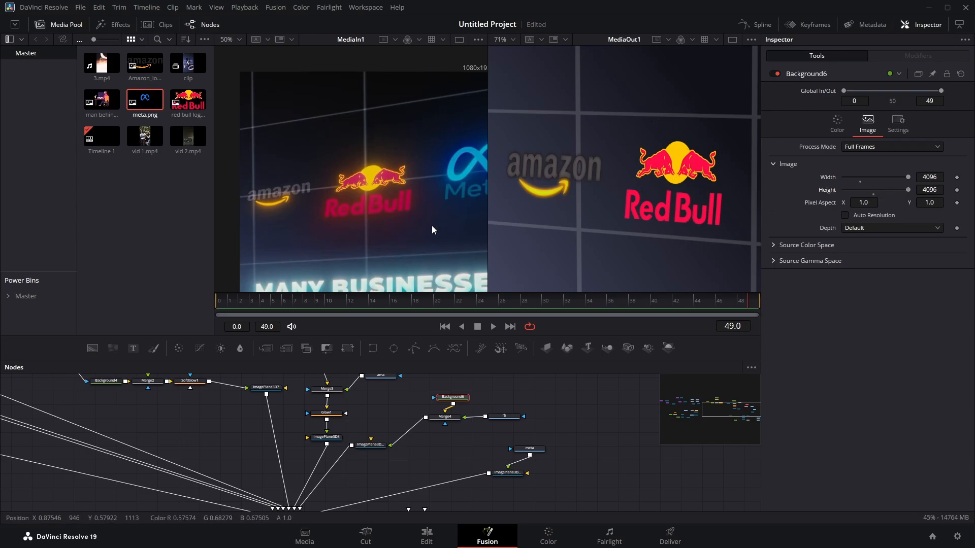
Insert a copy of Glow1 after Merge4 and set its glow to 0.748 and glow size to 35.4
click(442, 420)
click(334, 414)
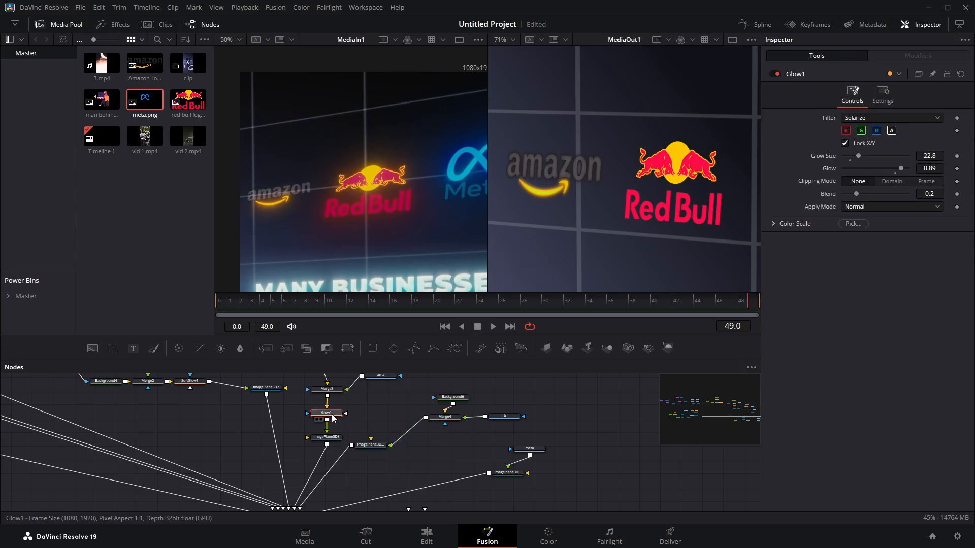
key(ctrl+c)
click(442, 422)
key(ctrl+v)
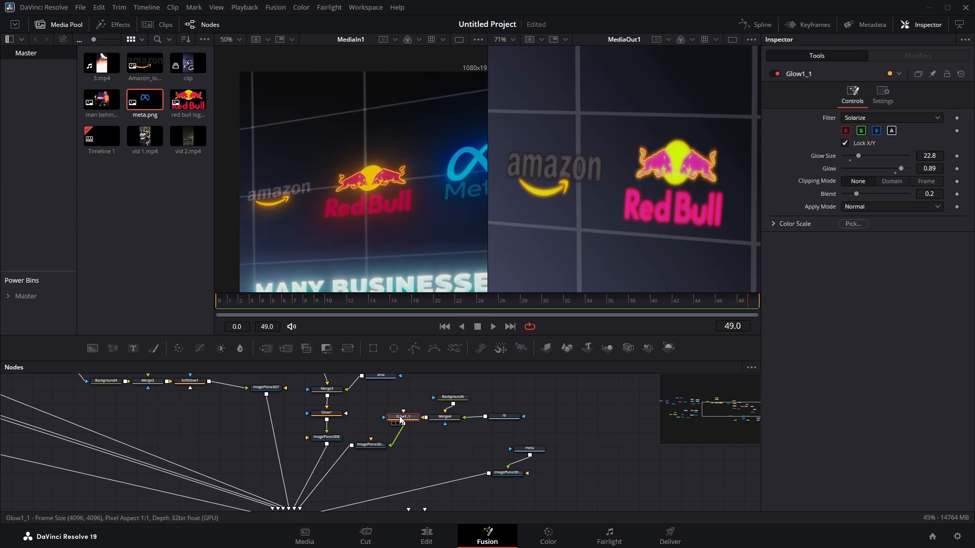
drag(400, 417, 399, 420)
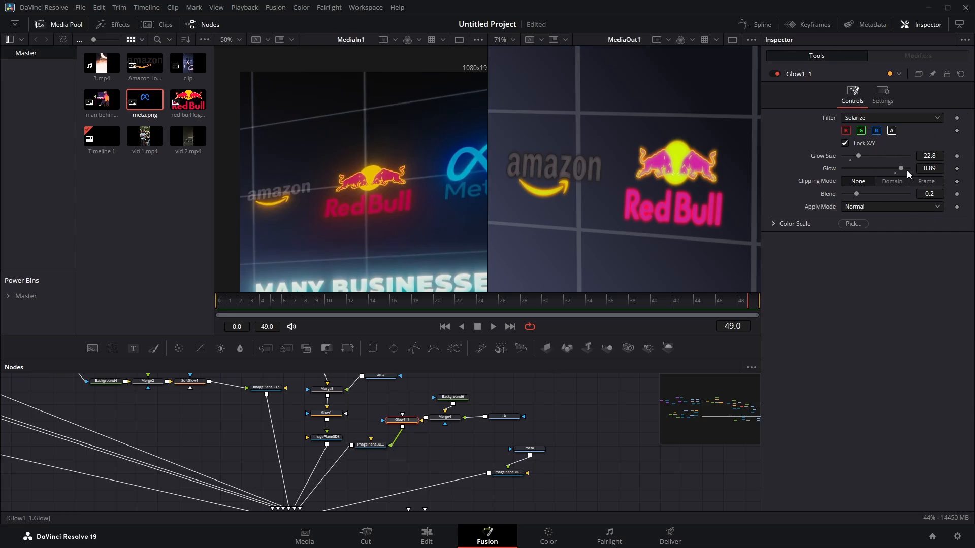
drag(900, 169, 894, 170)
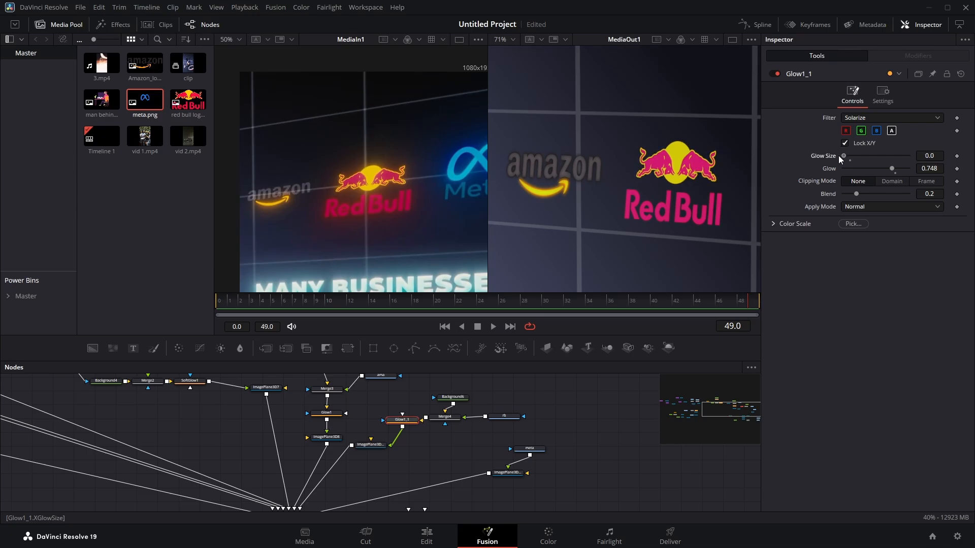
drag(839, 156, 860, 154)
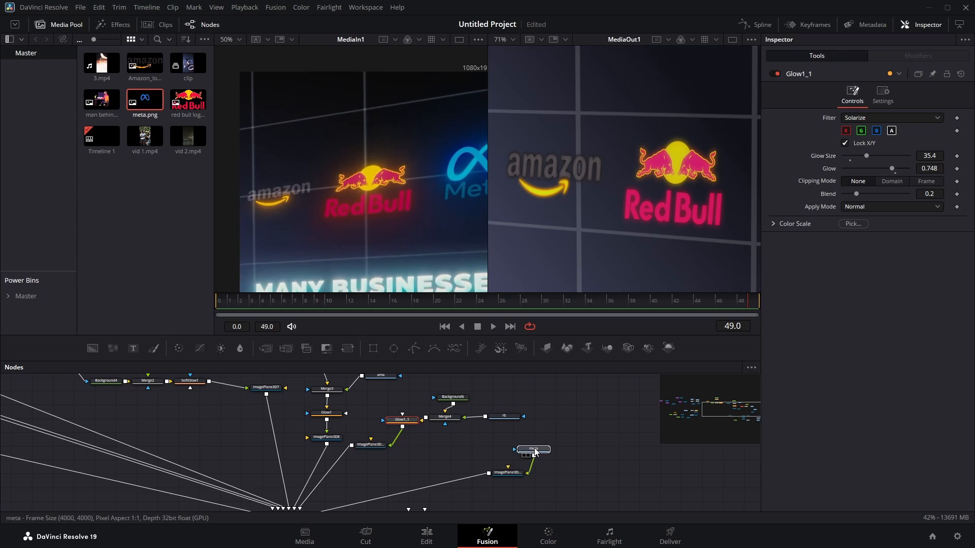
Disconnect meta, add a Background node, and merge meta over it into the Meta image plane
drag(535, 452, 588, 477)
click(547, 466)
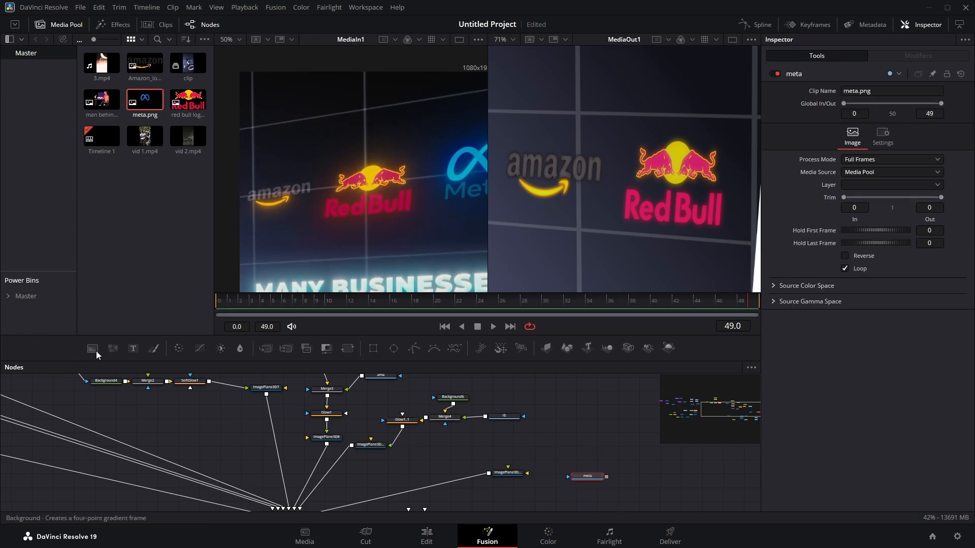
drag(93, 349, 556, 437)
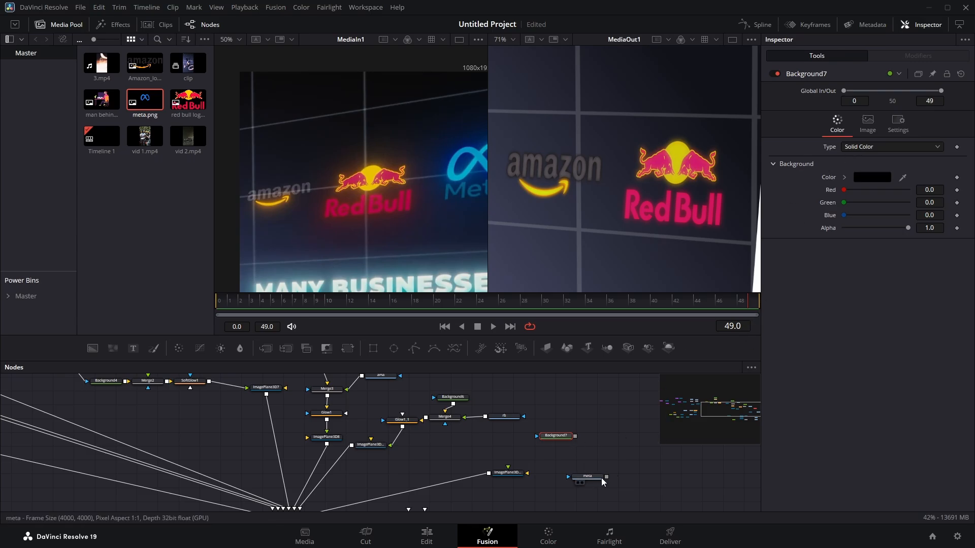
drag(607, 477, 506, 475)
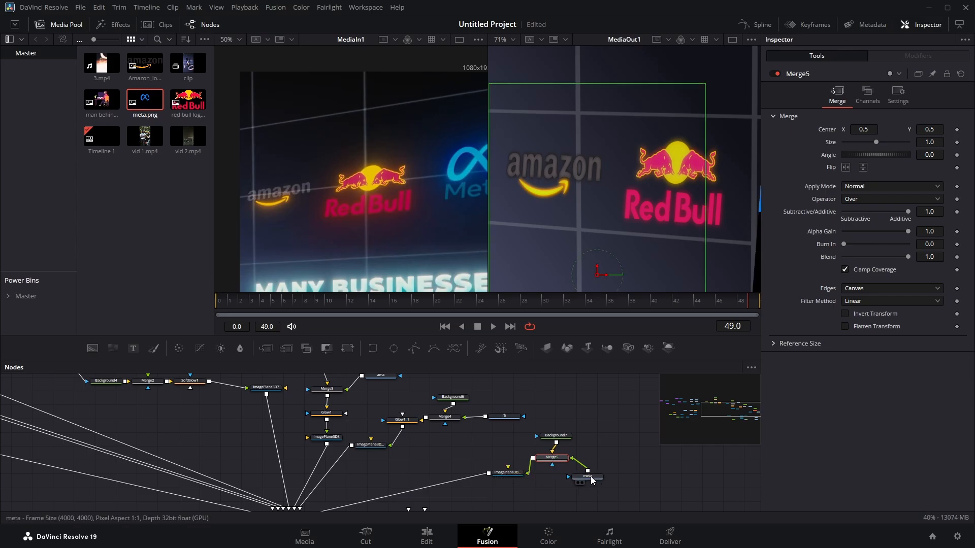
drag(601, 480, 621, 467)
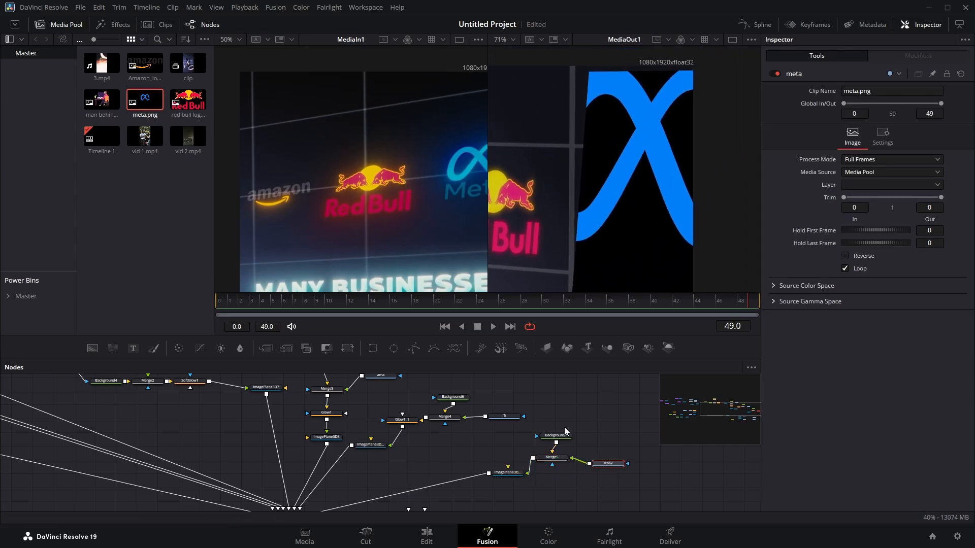
Set Background7's size to 4096 x 4096 and its alpha to 0
click(556, 436)
click(869, 121)
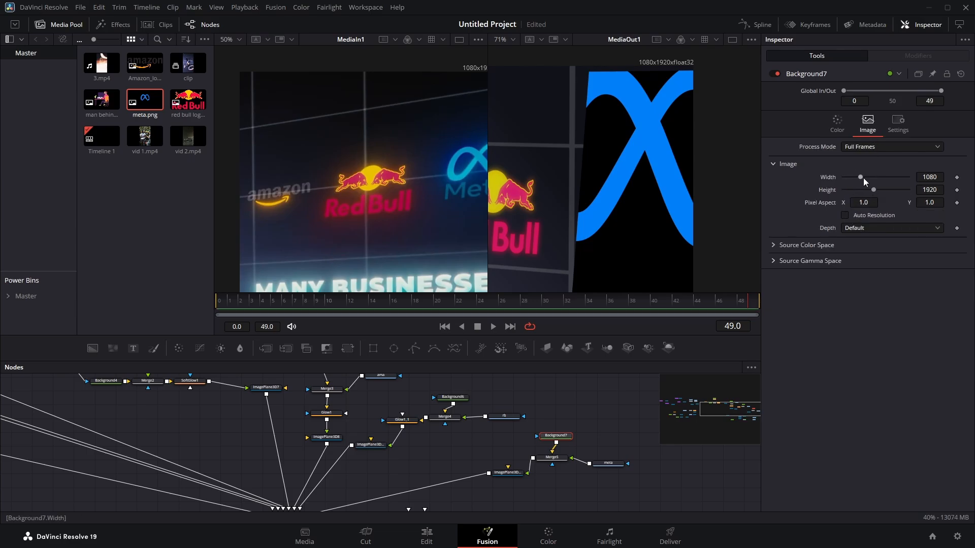
drag(861, 178, 910, 190)
scroll(560, 411, down, 2)
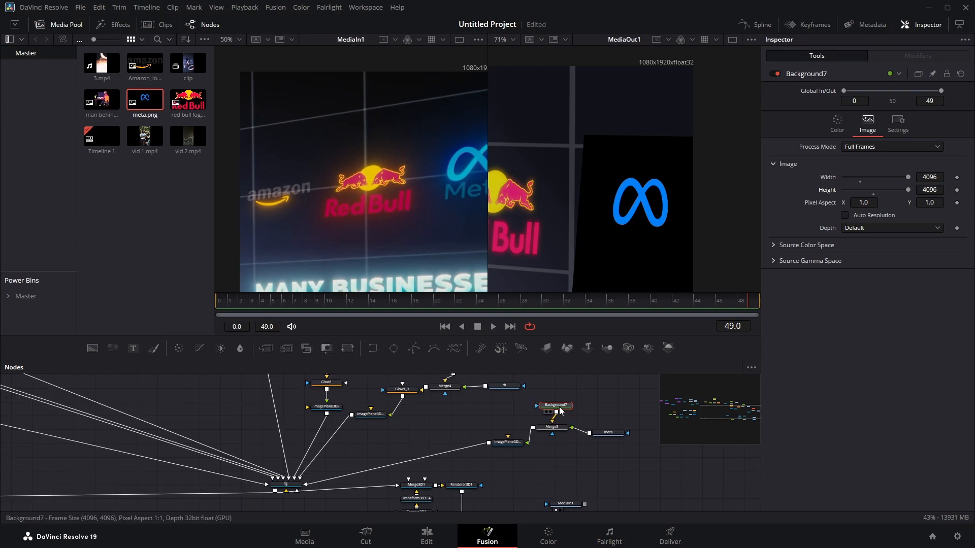
click(837, 123)
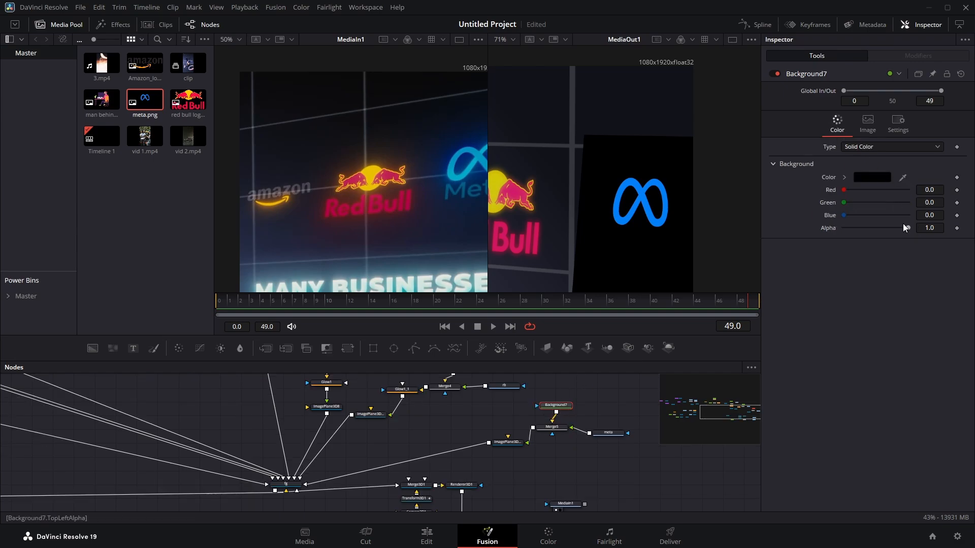
drag(904, 227, 711, 224)
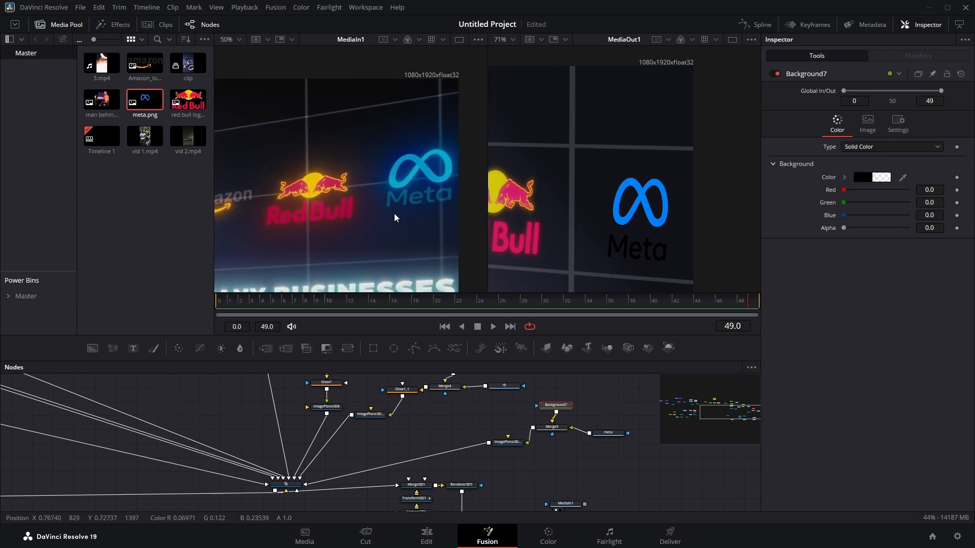
Insert a copy of Glow1_1 after Merge5 with glow 0.874 and glow size 100, and inspect the Meta logo
click(403, 390)
drag(506, 447, 432, 445)
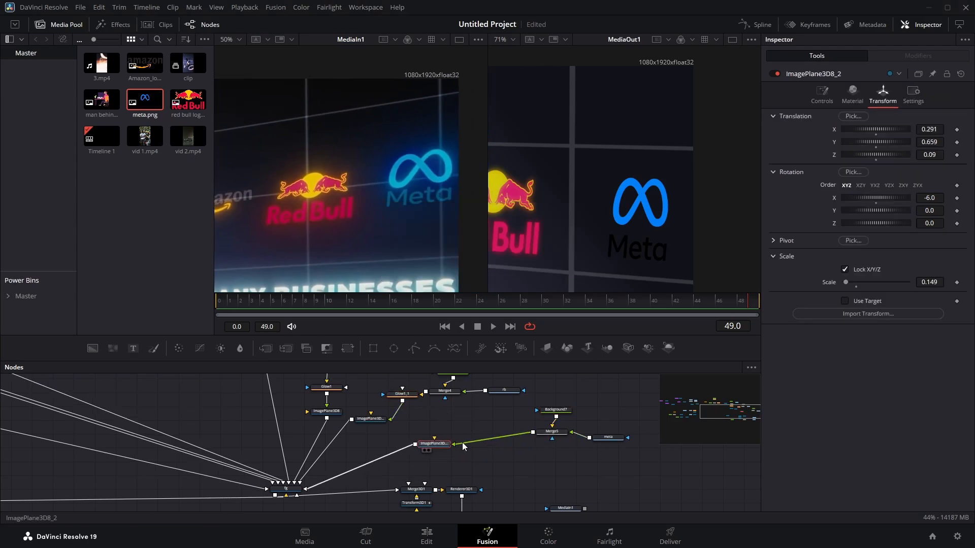
click(545, 434)
key(ctrl+v)
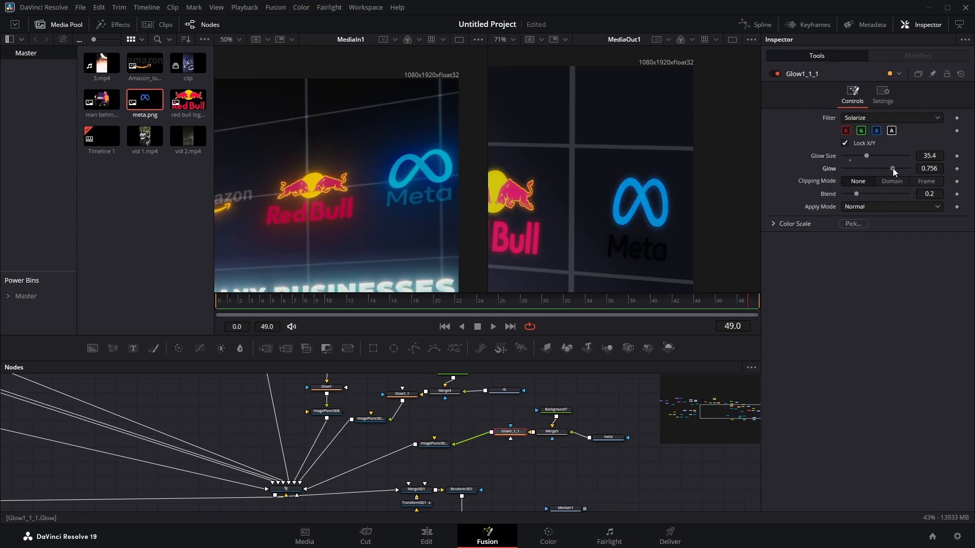
drag(893, 168, 930, 157)
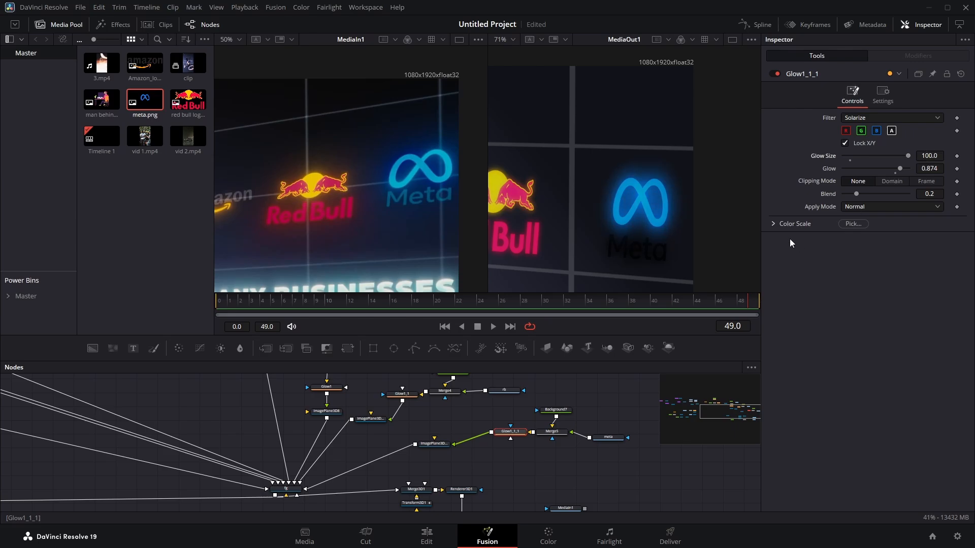
click(865, 206)
click(646, 206)
scroll(646, 205, down, 2)
scroll(648, 238, up, 4)
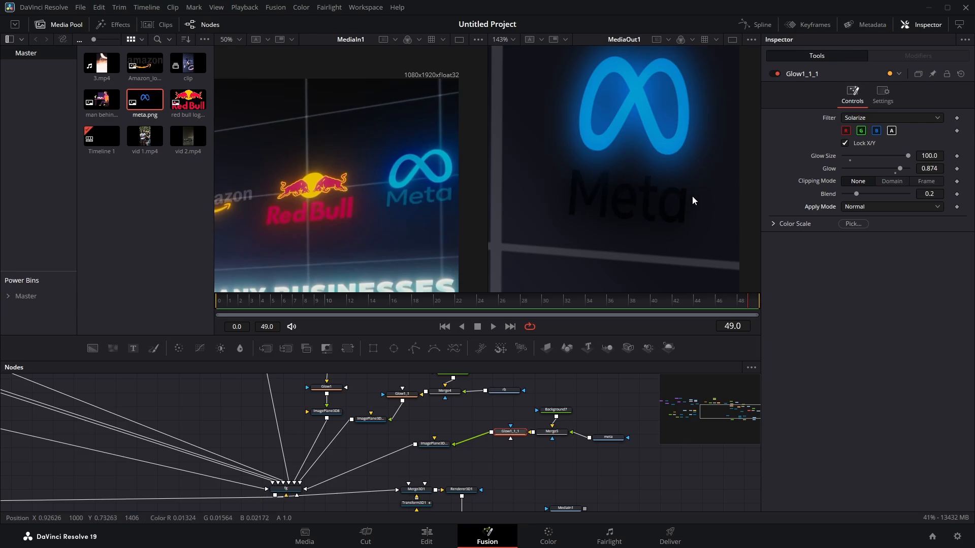
Insert a Color Generator between meta and Merge5 and use meta's output as its effect mask
scroll(577, 185, down, 3)
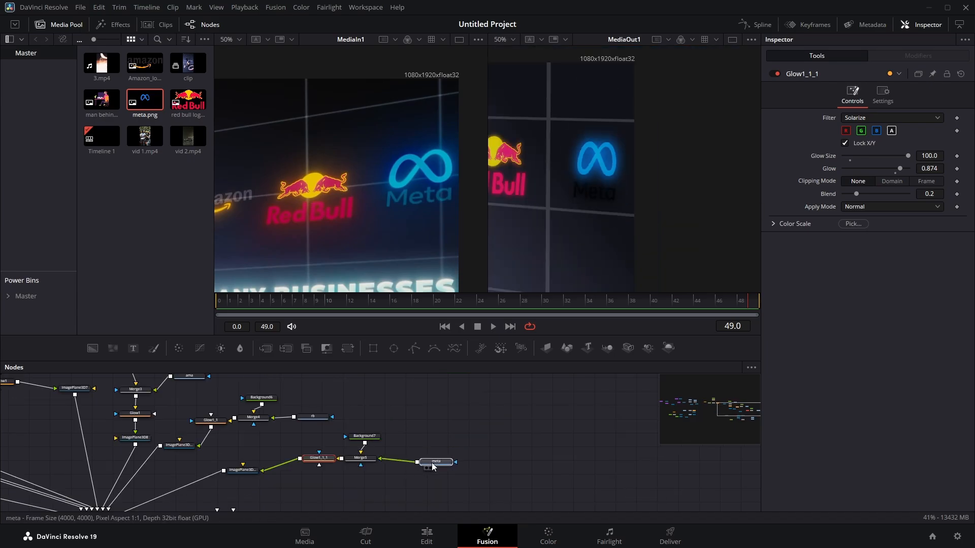
click(437, 463)
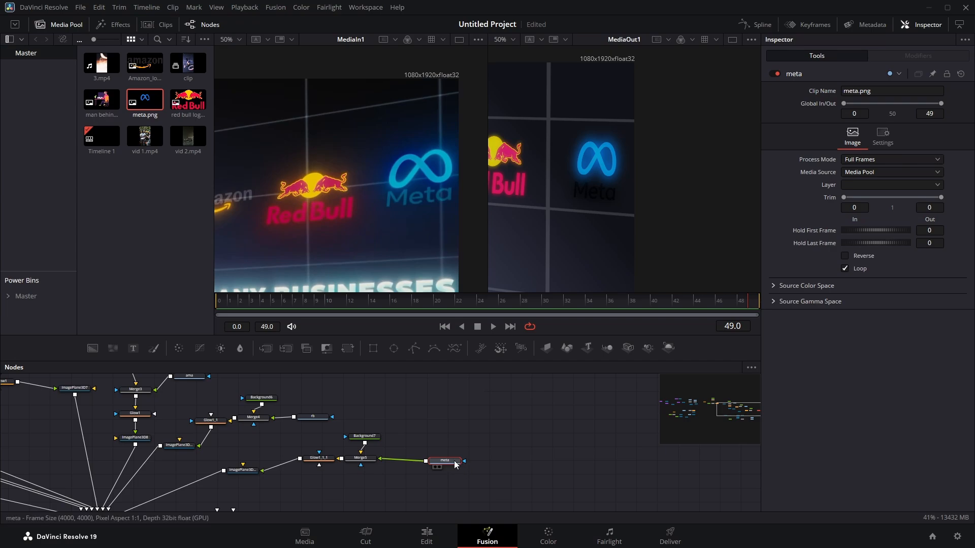
key(shift+space)
text(glow)
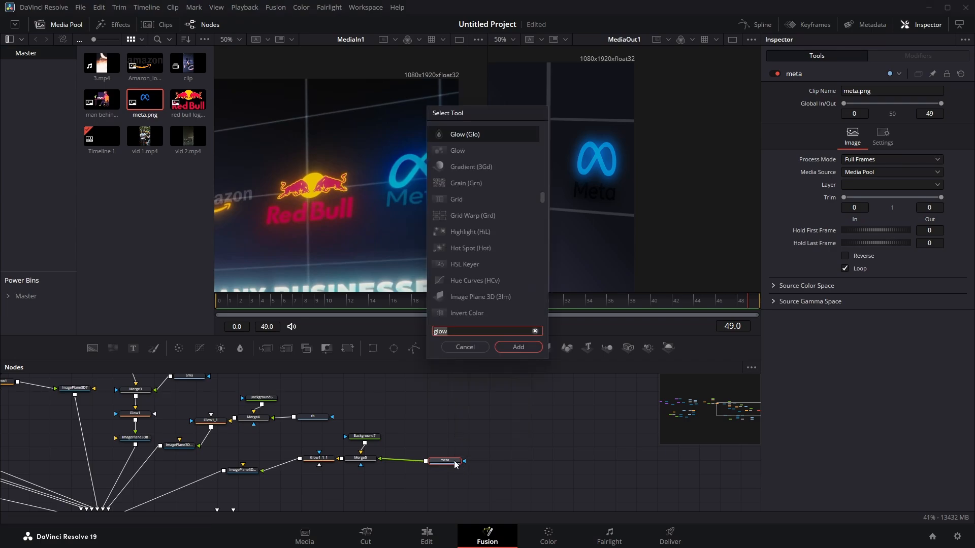
key(ctrl+a)
text(color)
key(Down)
key(Down)
key(Down)
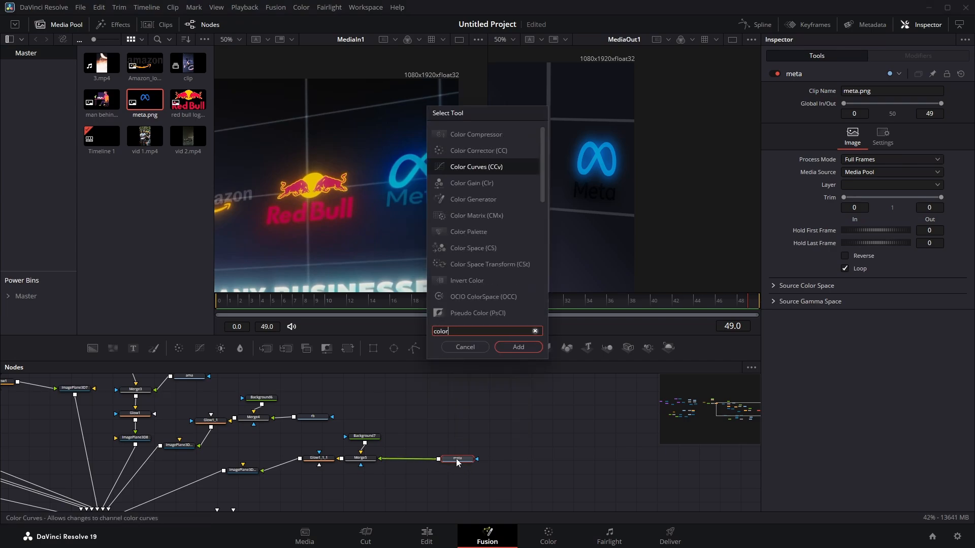
key(Return)
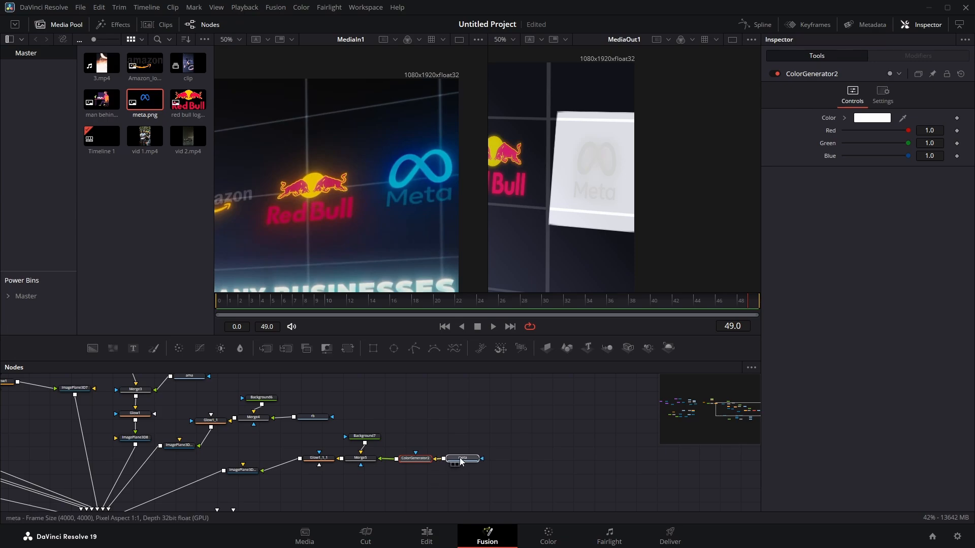
drag(458, 459, 417, 456)
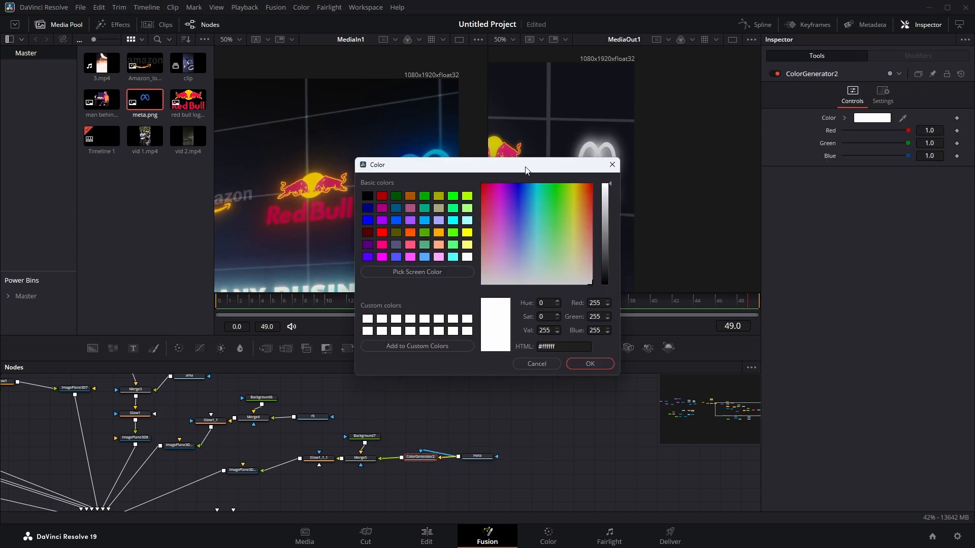
Sample the Color Generator's color from the blue Meta logo in the reference image
drag(524, 167, 666, 211)
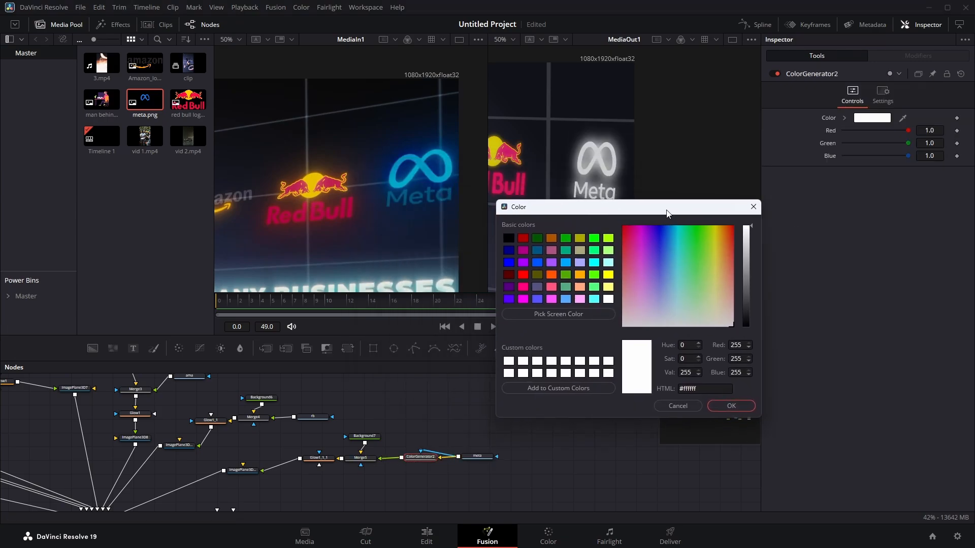
click(753, 207)
drag(903, 118, 451, 161)
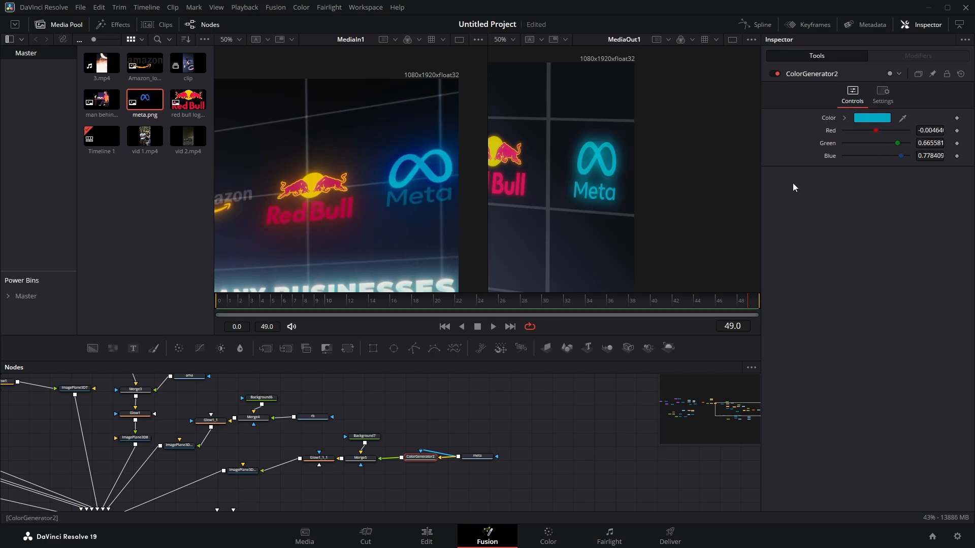
Set the Meta Color Generator's blue value to 1.0 and compare the logo with the reference image
click(903, 156)
scroll(465, 160, down, 2)
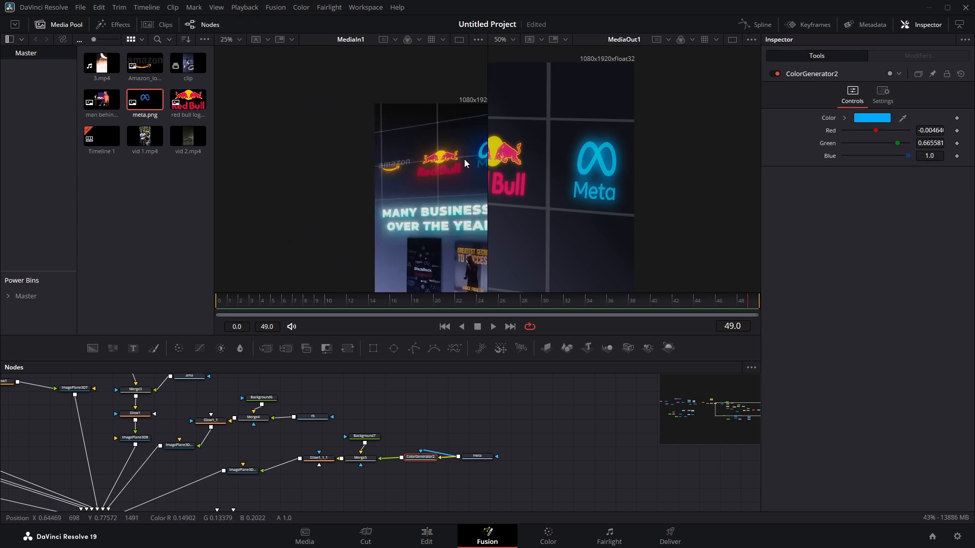
scroll(535, 163, down, 4)
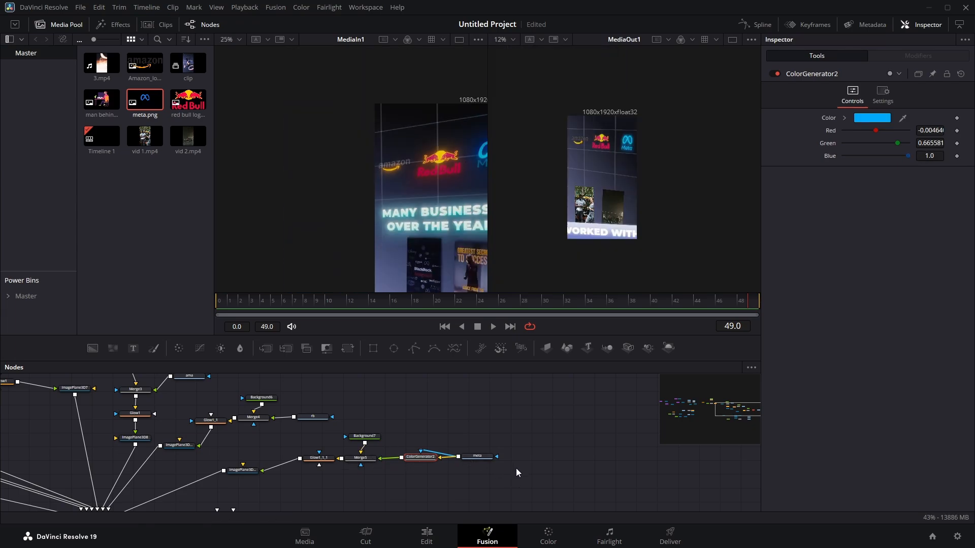
drag(446, 218, 362, 184)
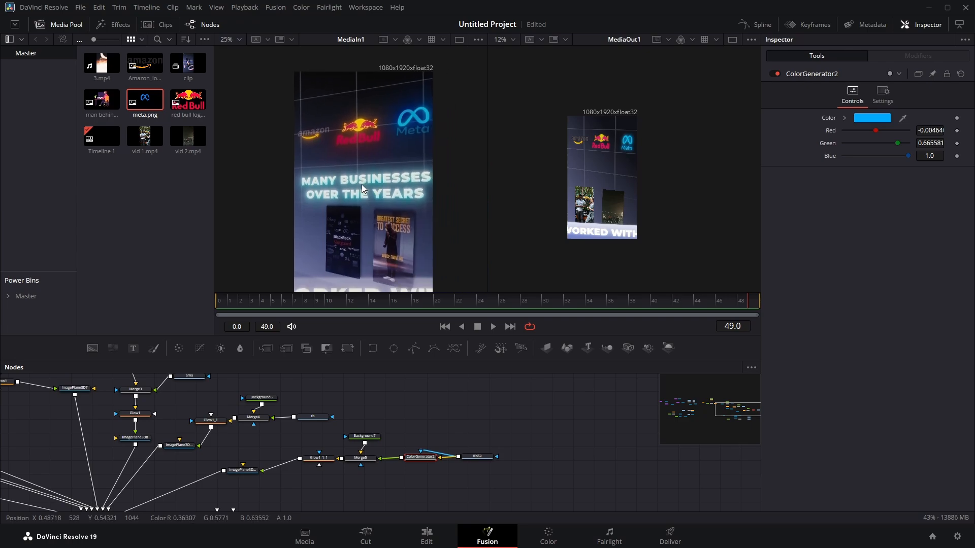
Select the node groups feeding fg and move them away together, clearing space in the flow above fg
scroll(438, 440, down, 5)
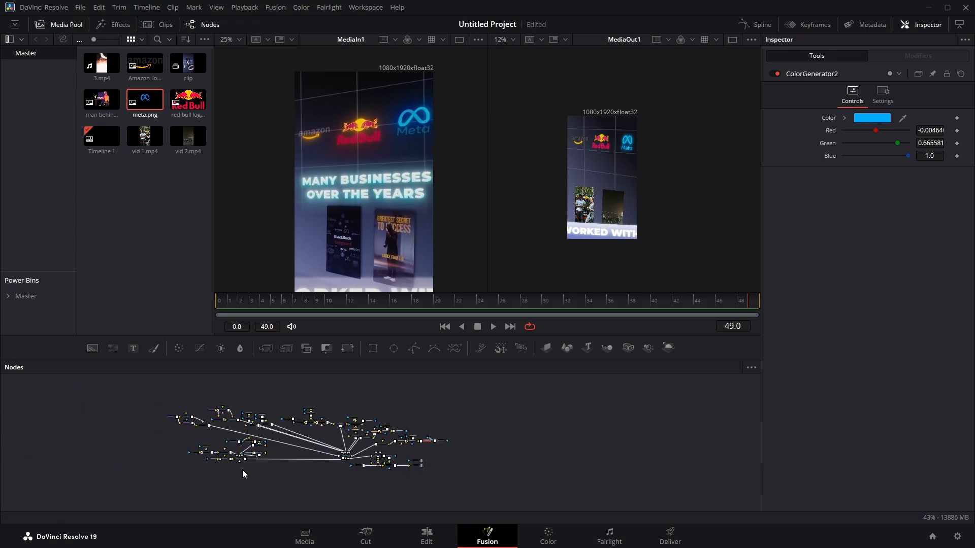
scroll(447, 444, up, 2)
drag(480, 467, 39, 389)
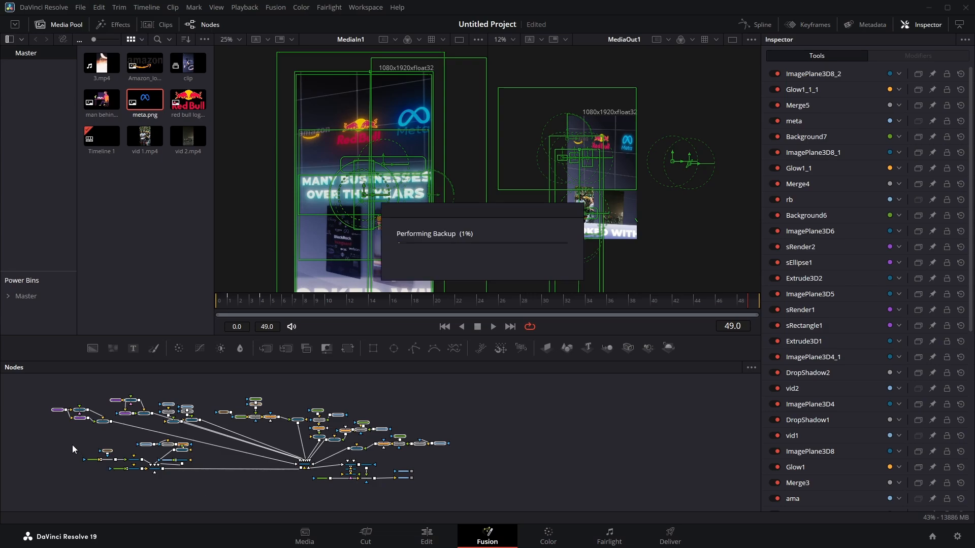
drag(219, 496, 72, 439)
drag(181, 460, 76, 409)
scroll(313, 441, up, 5)
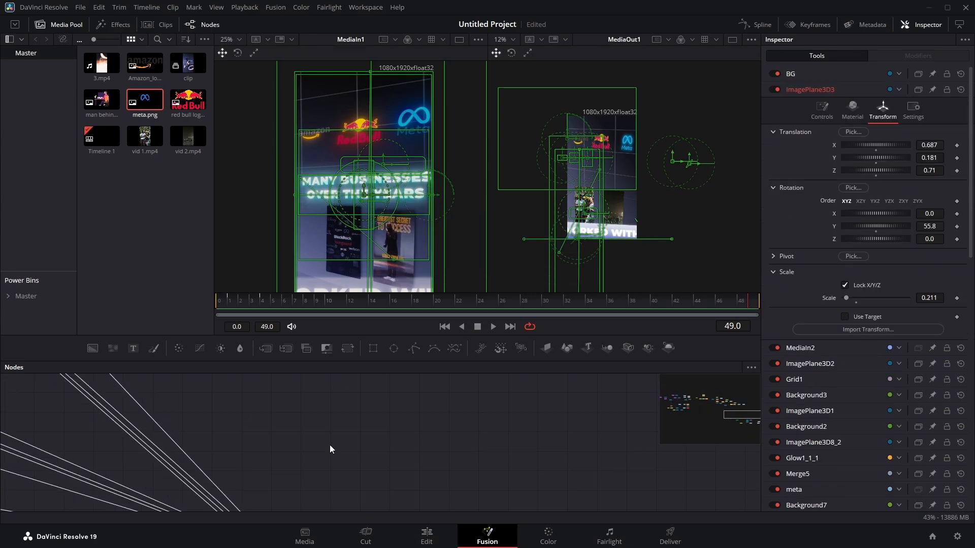
Add a Text node above fg reading "MANY BUSINESSES" and "OVER THE YEARS" on two lines, in the Montserrat font
drag(331, 447, 308, 387)
click(340, 407)
drag(133, 348, 365, 394)
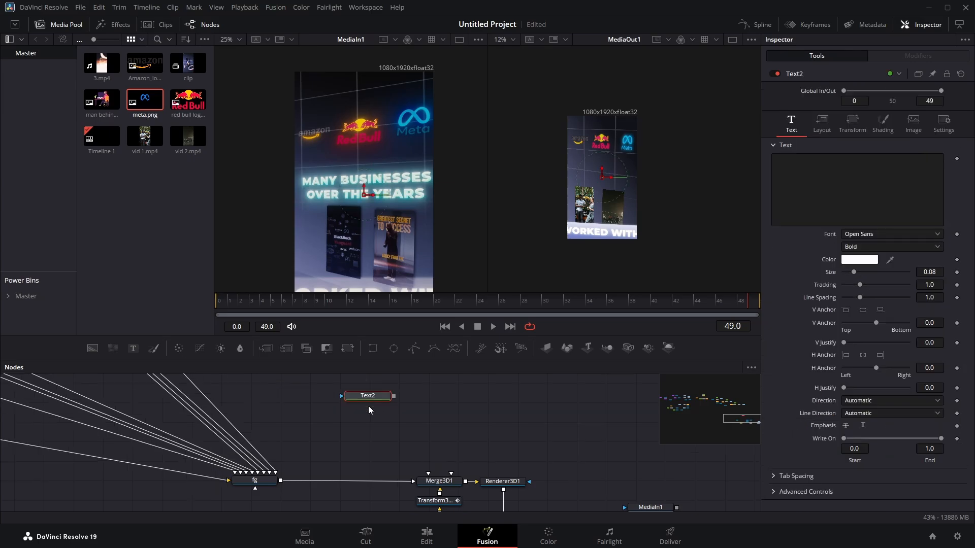
click(828, 202)
text(MANY BUSINESSES)
key(Return)
text(OVE)
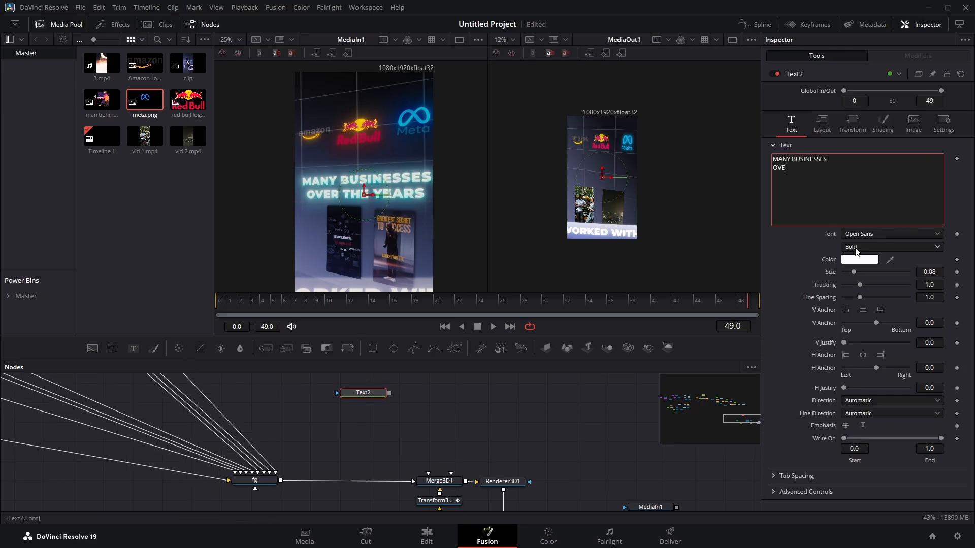
text(R THE YEARS)
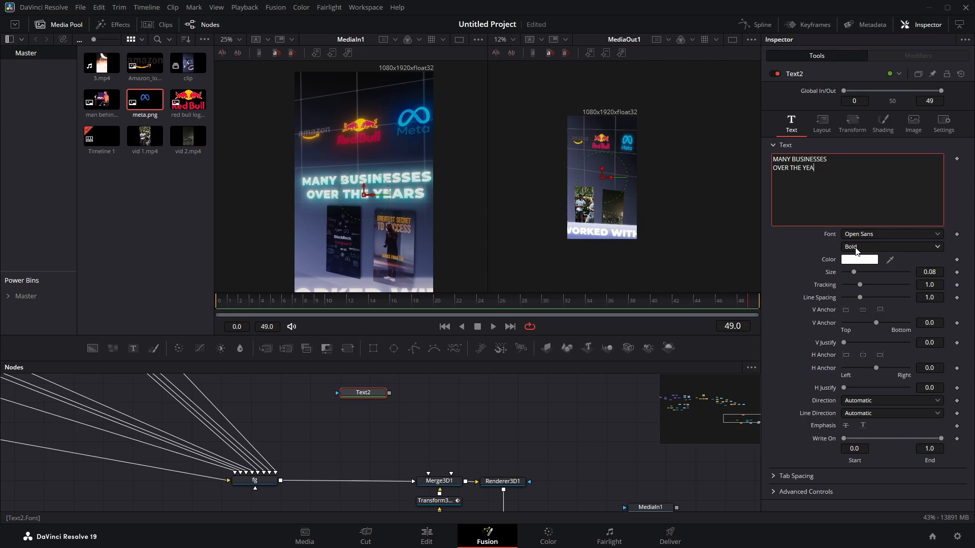
click(864, 234)
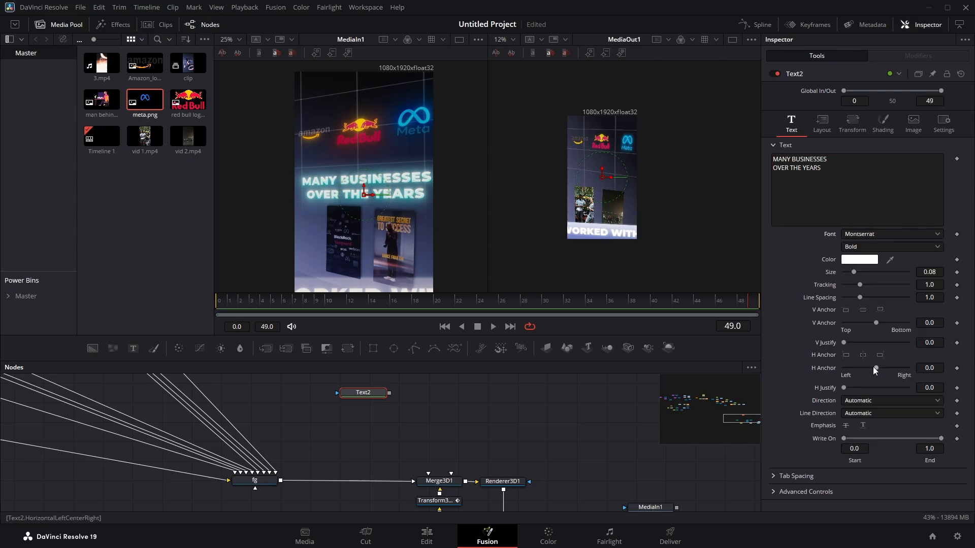
click(873, 370)
Attach an ImagePlane3D to Text2 and connect its output to the fg merge
click(547, 347)
drag(449, 396, 257, 483)
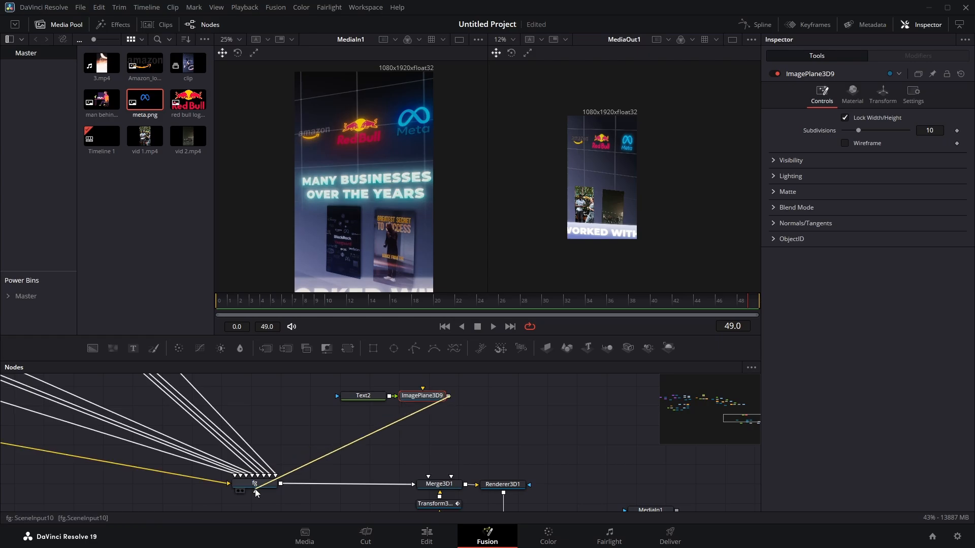
drag(425, 399, 413, 407)
View fg in 3D, raise the text plane above the two posters, and show MediaIn1 in the viewer again
drag(256, 485, 360, 201)
scroll(411, 161, up, 5)
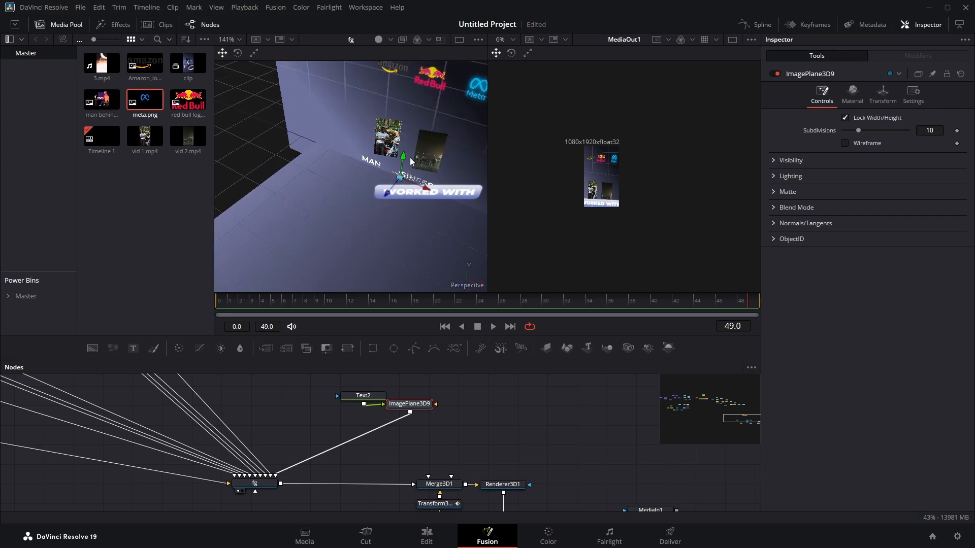
drag(401, 160, 418, 84)
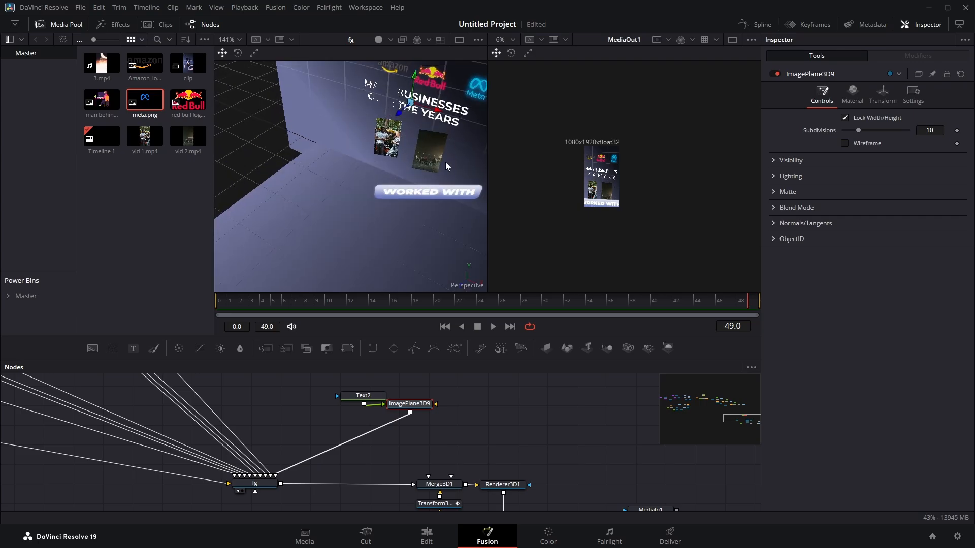
drag(453, 123, 416, 157)
drag(644, 420, 284, 133)
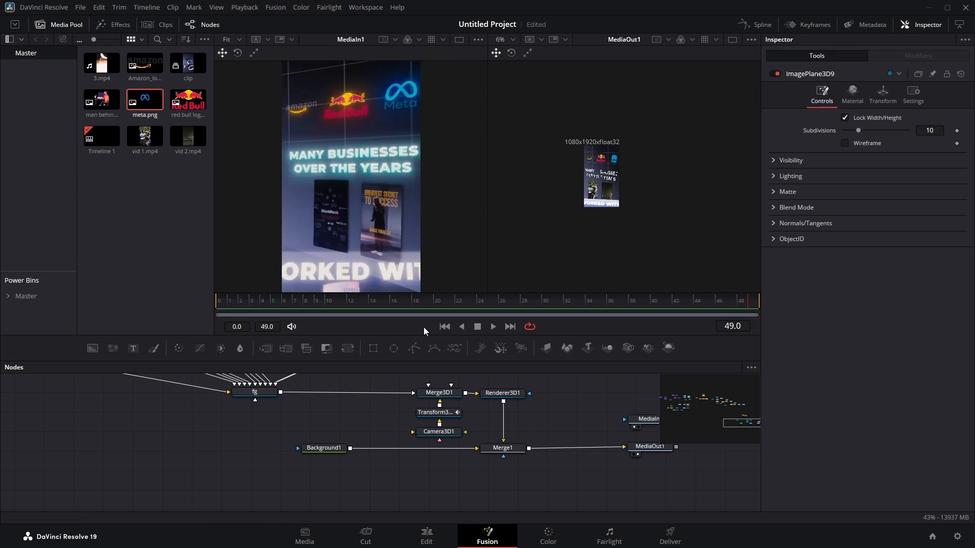
Set ImagePlane3D9's translation to X 0.026, Y 0.469898 and Z 0.01
scroll(601, 171, up, 5)
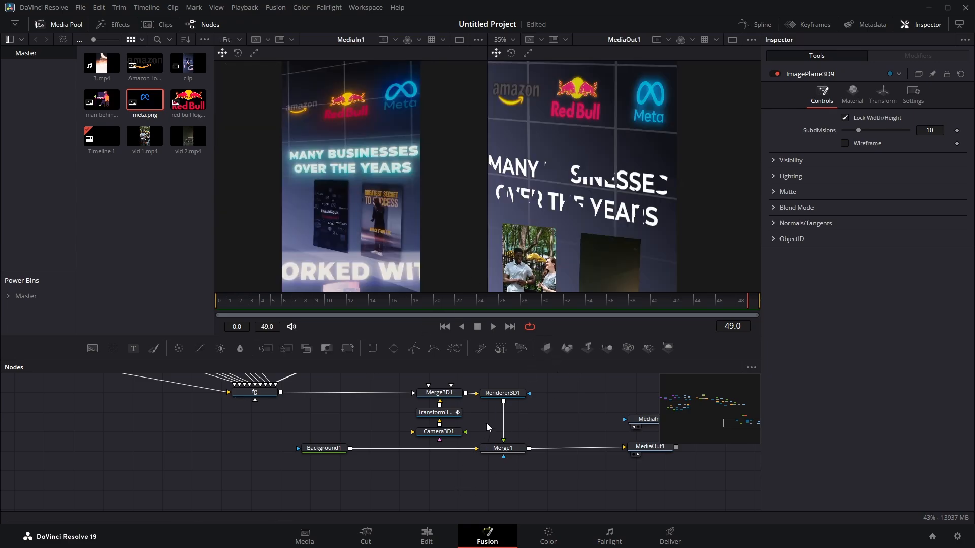
scroll(406, 436, up, 5)
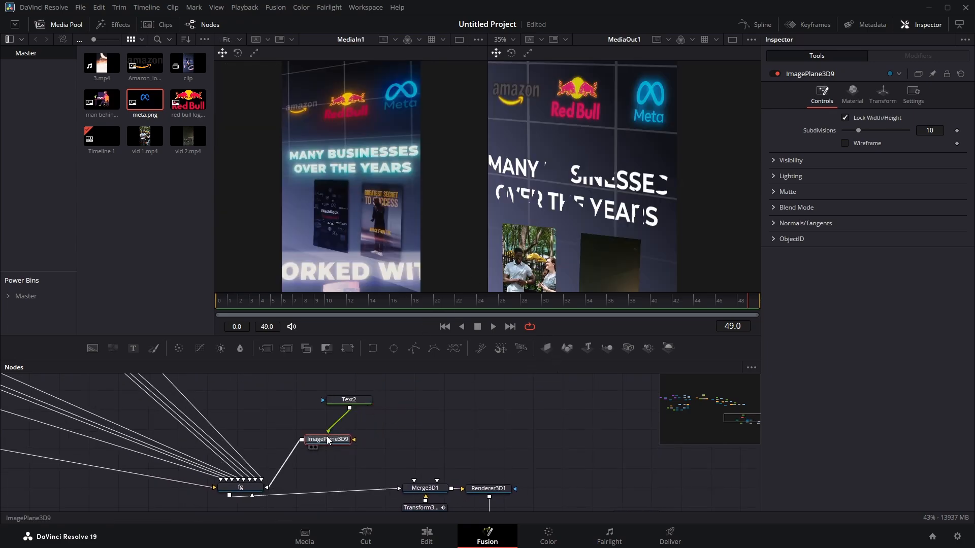
click(882, 95)
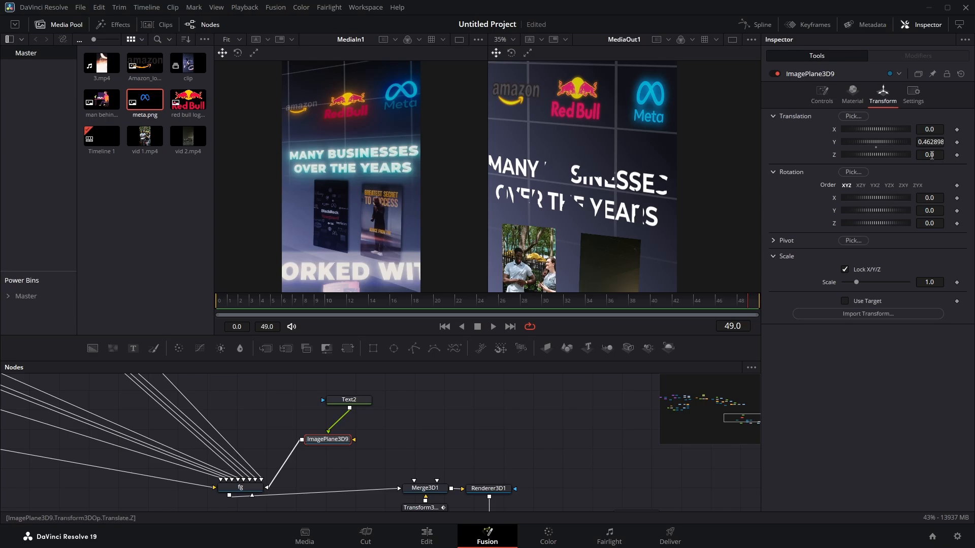
drag(932, 155, 932, 156)
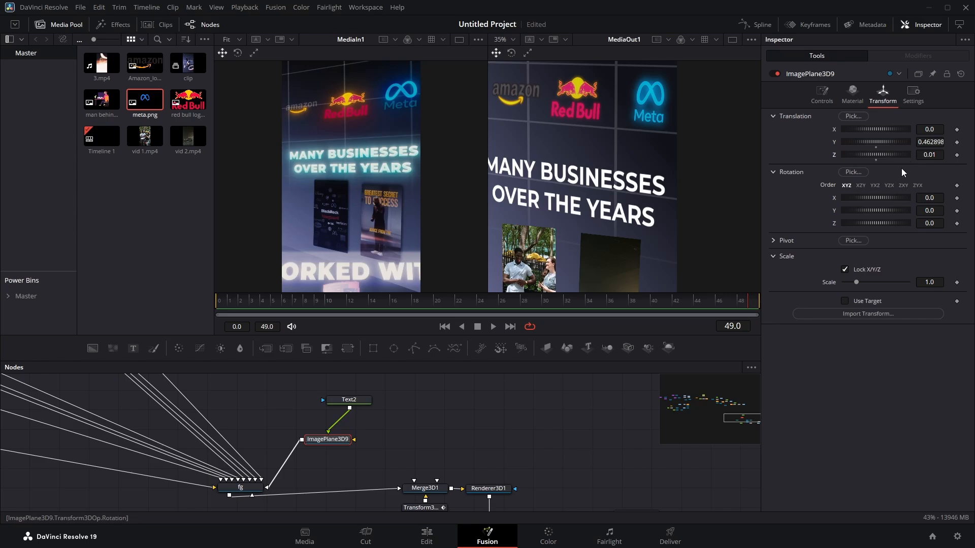
drag(932, 137, 947, 130)
Find where the reference text starts and keyframe Text2's Write On end at 0.0 on frame 17
drag(611, 303, 409, 302)
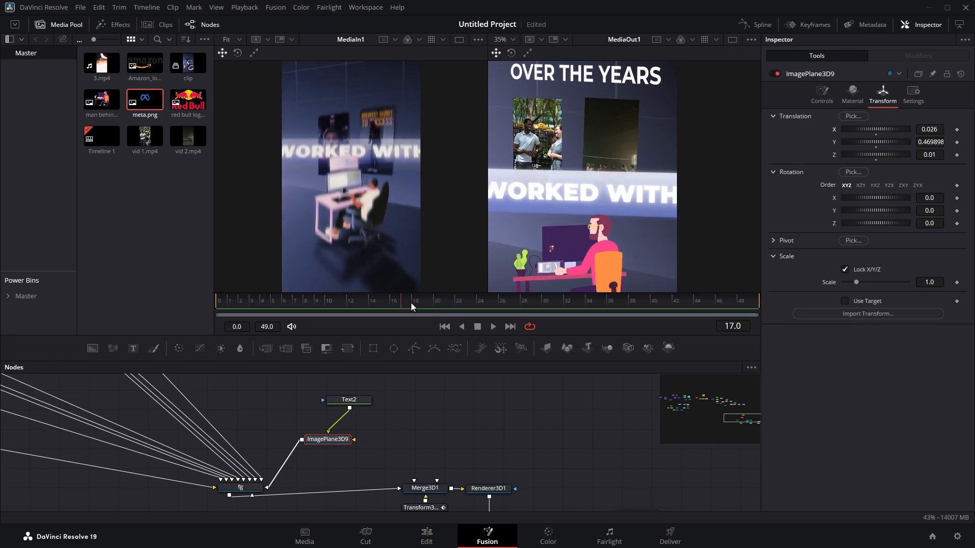
scroll(345, 133, up, 2)
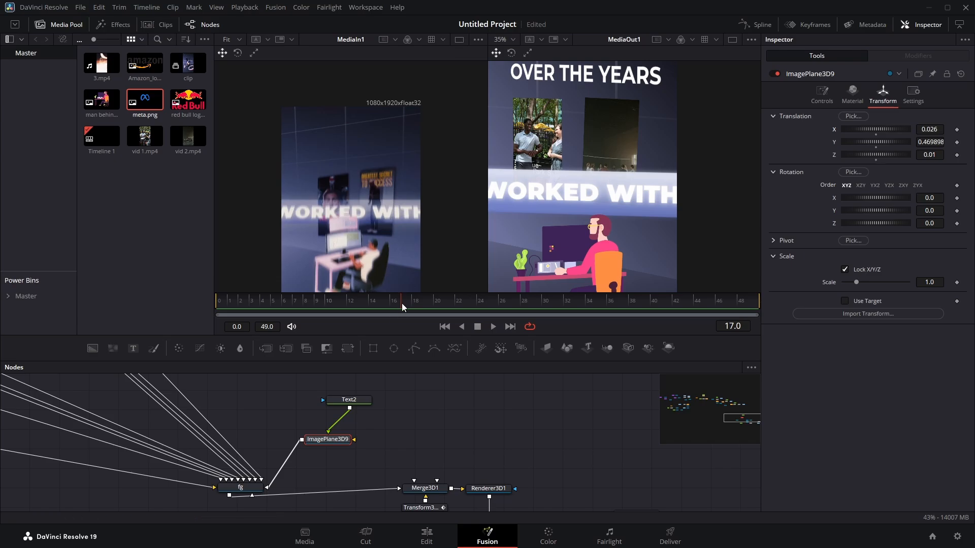
scroll(588, 267, up, 3)
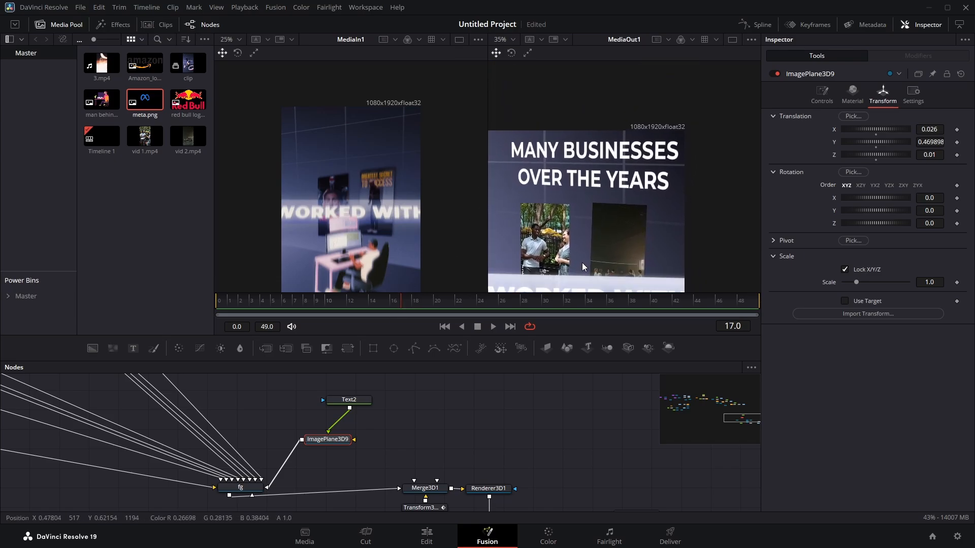
drag(401, 306, 562, 301)
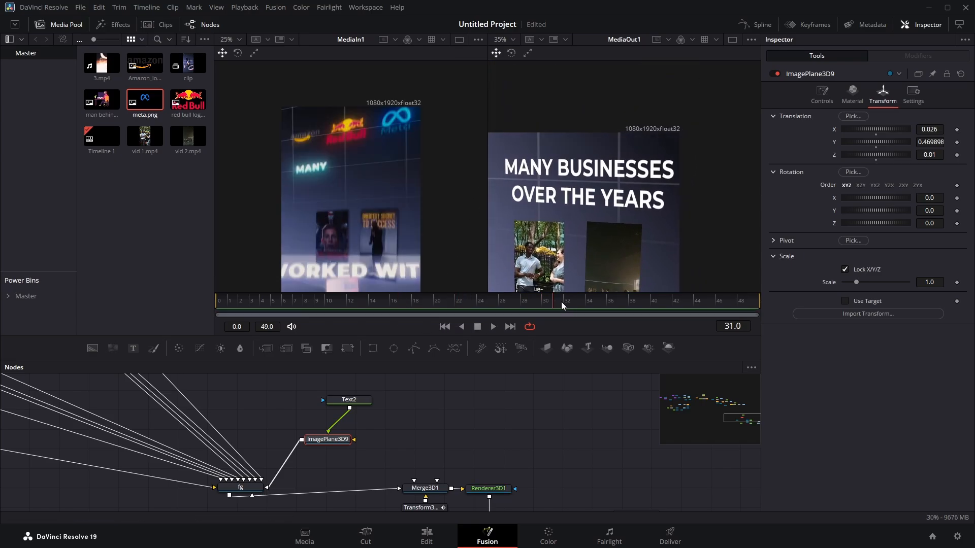
drag(634, 301, 420, 301)
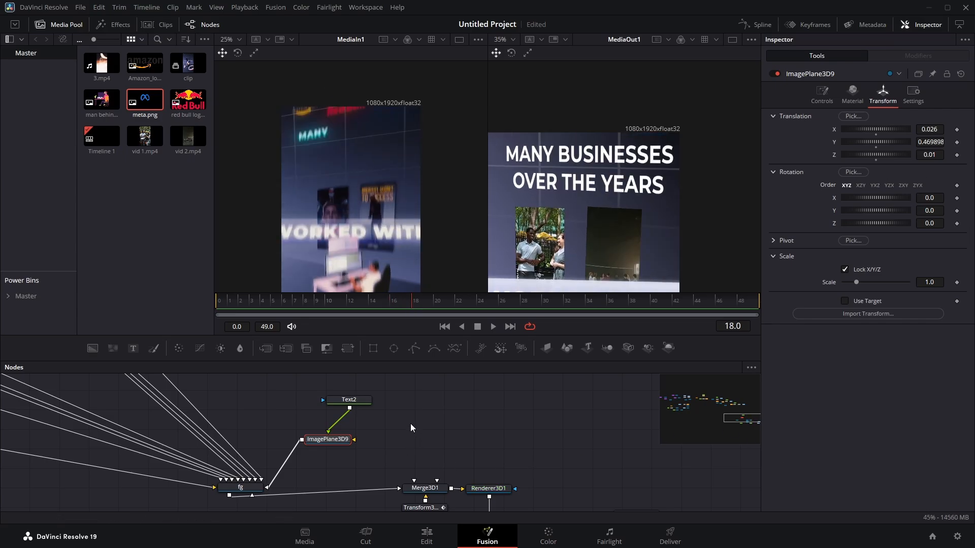
click(355, 401)
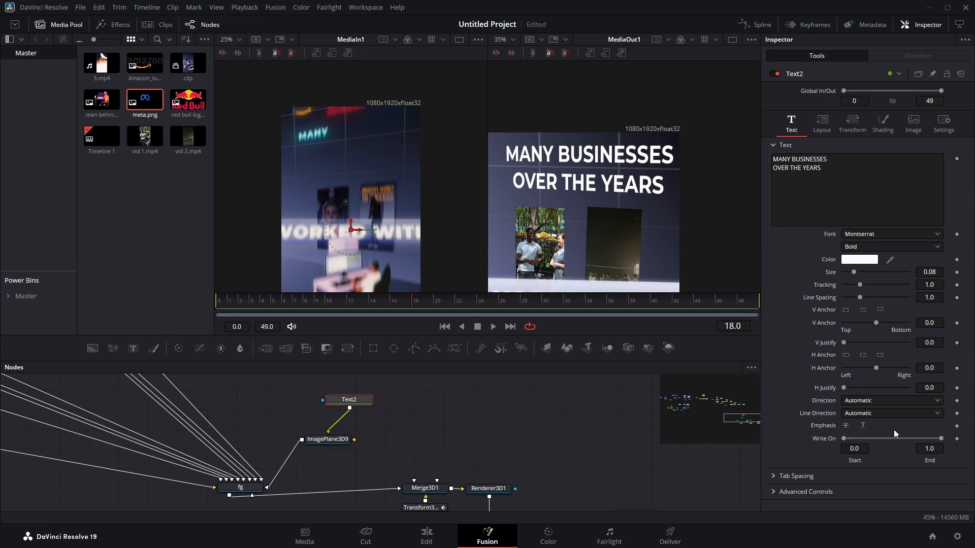
key(Left)
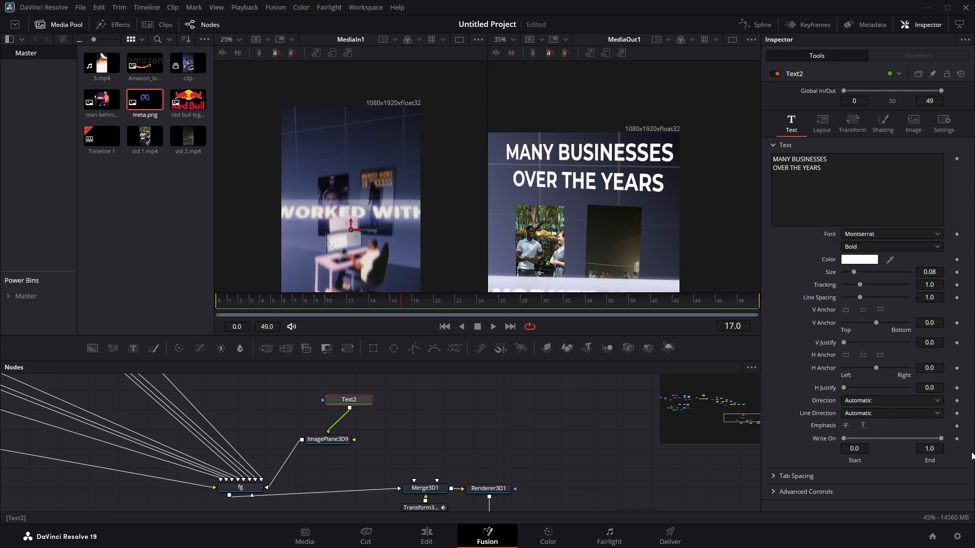
click(957, 439)
drag(941, 438, 581, 423)
Reveal "MANY" by keyframing Text2's Write On end at 0.117 on frame 18, holding it with a keyframe on frame 23
key(Right)
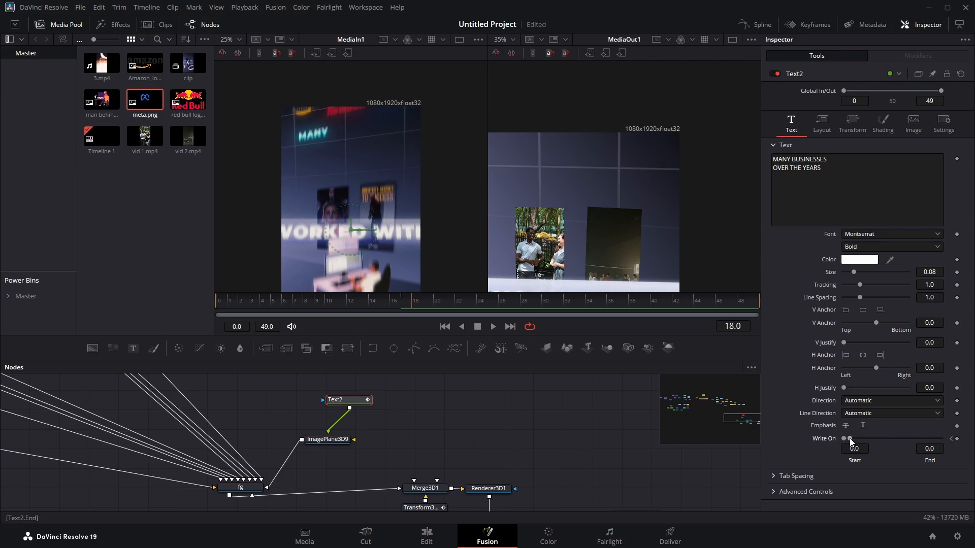
drag(849, 438, 860, 438)
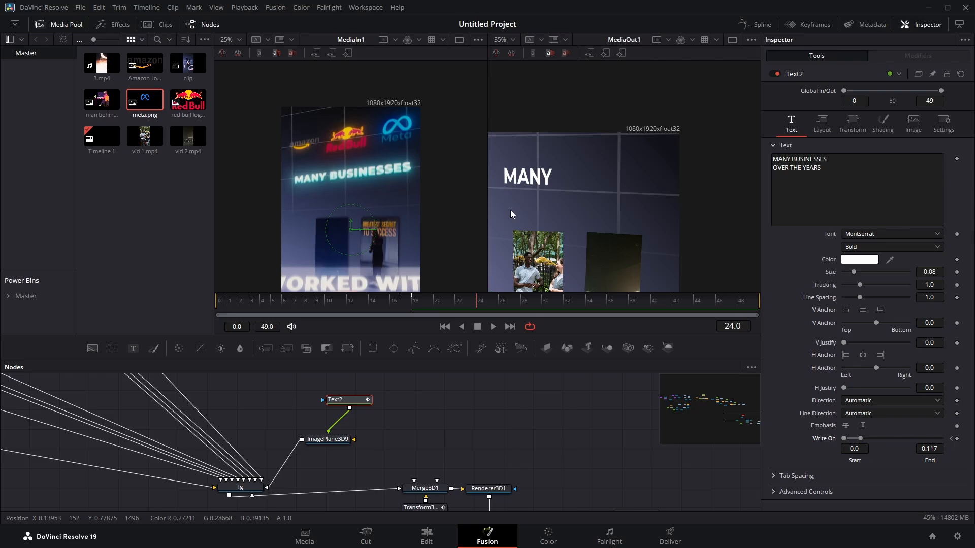
key(Left)
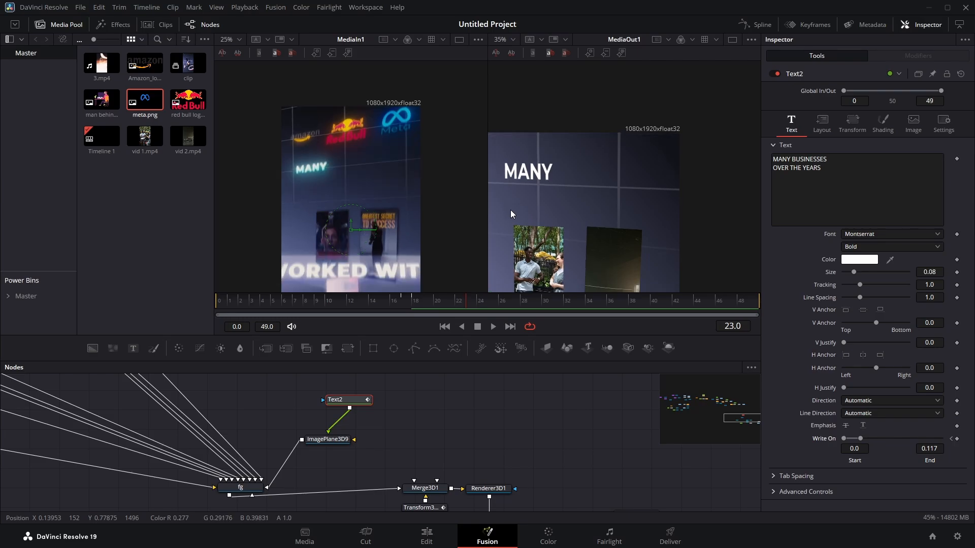
click(956, 439)
Reveal "BUSINESSES" by keyframing Text2's Write On end at 0.528 on frame 24, holding it with a keyframe on frame 27
key(Right)
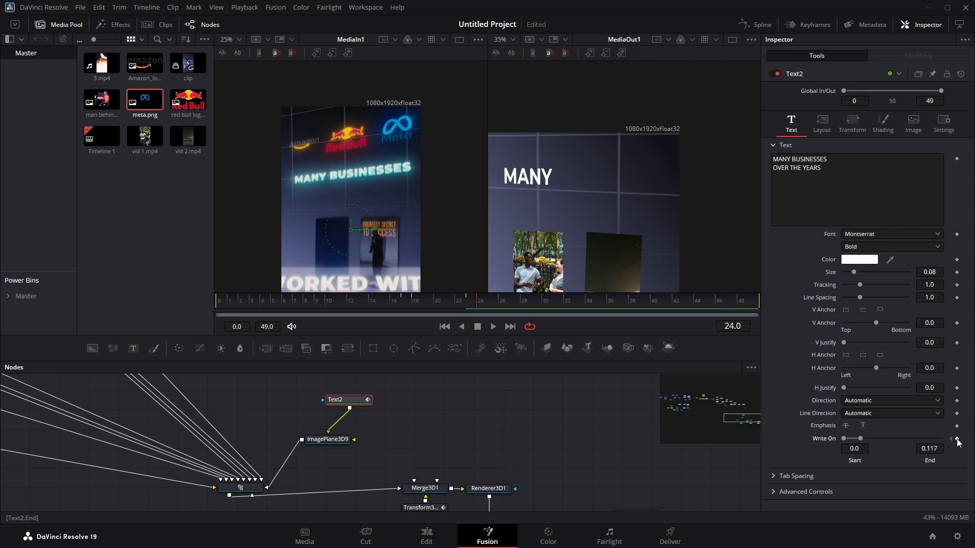
drag(861, 439, 901, 441)
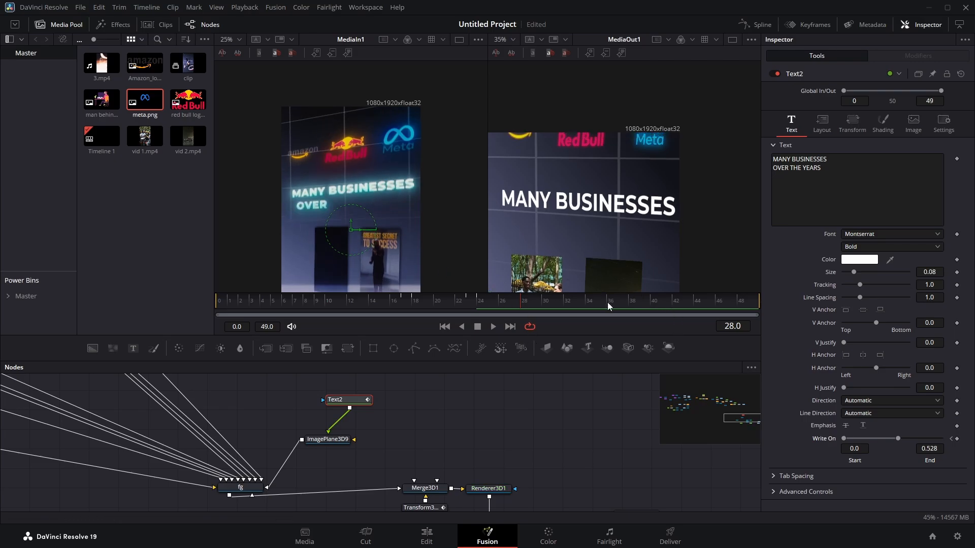
key(Left)
click(957, 439)
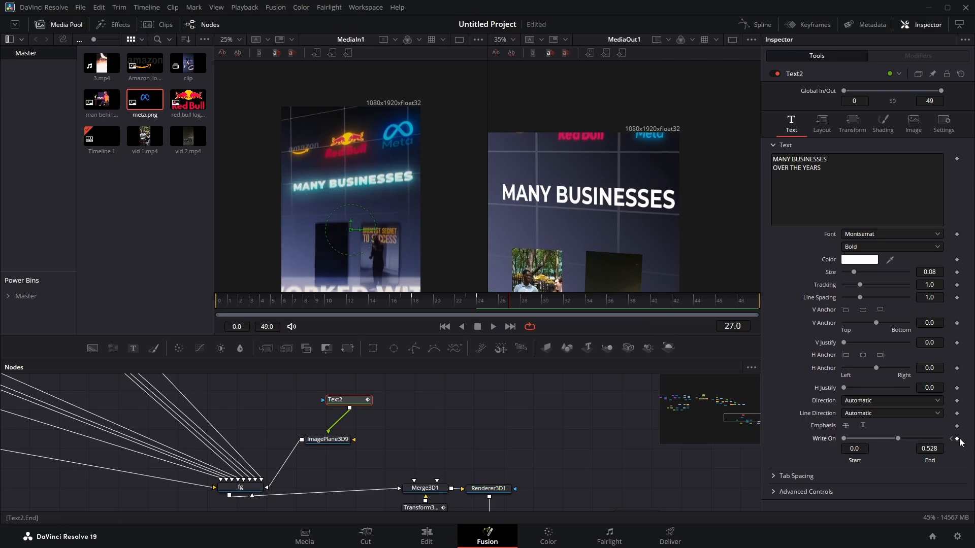
Keyframe Text2's Write On end at 0.65 on frame 28 for "OVER" and 0.778 on frame 35 for "THE"
key(Right)
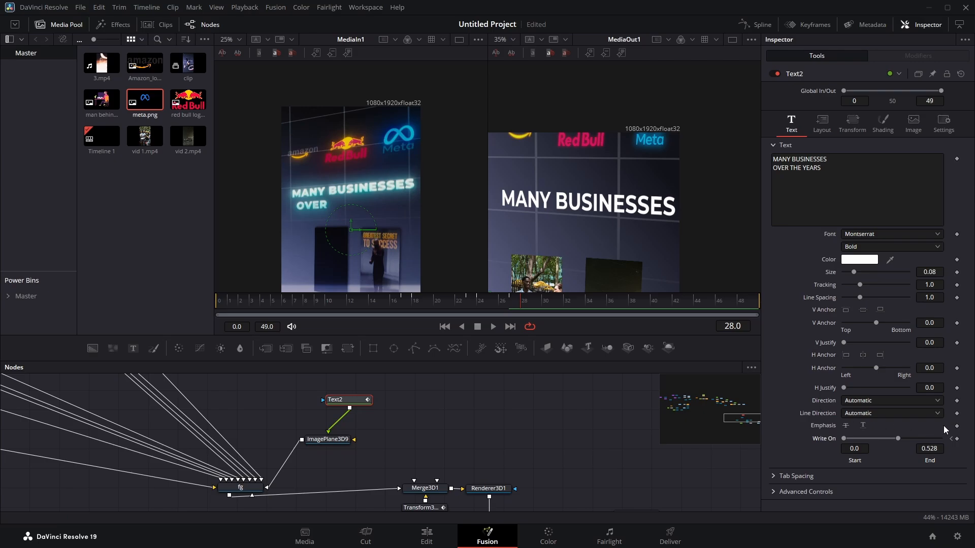
drag(899, 438, 911, 439)
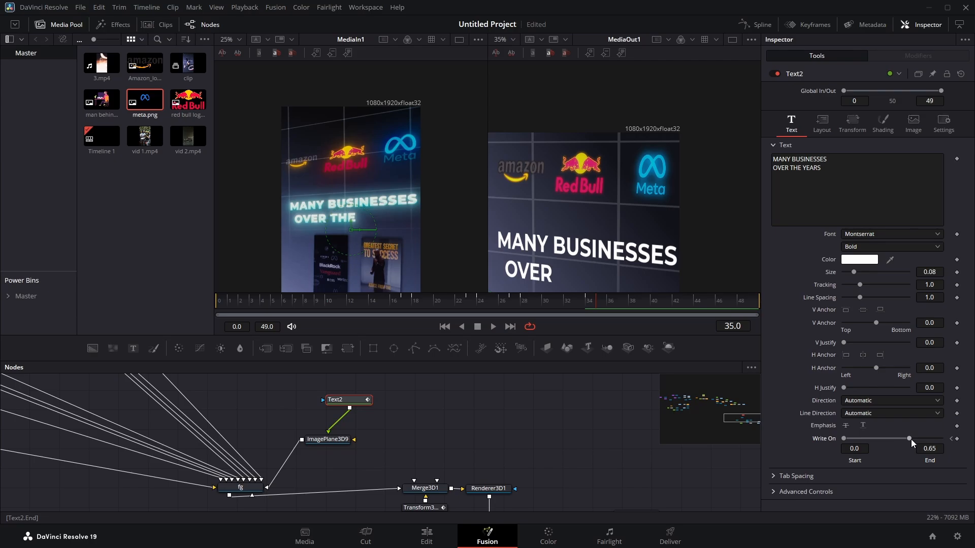
drag(911, 440, 923, 441)
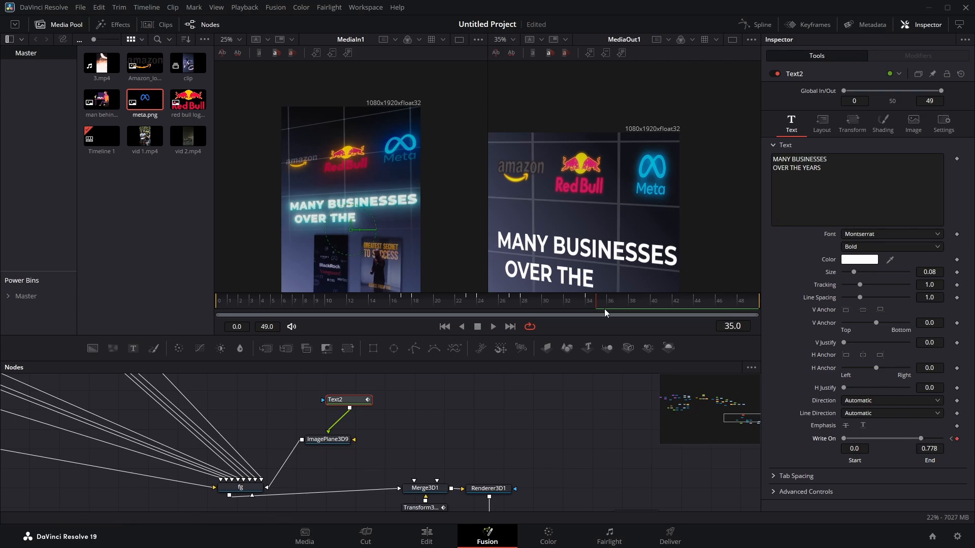
click(621, 299)
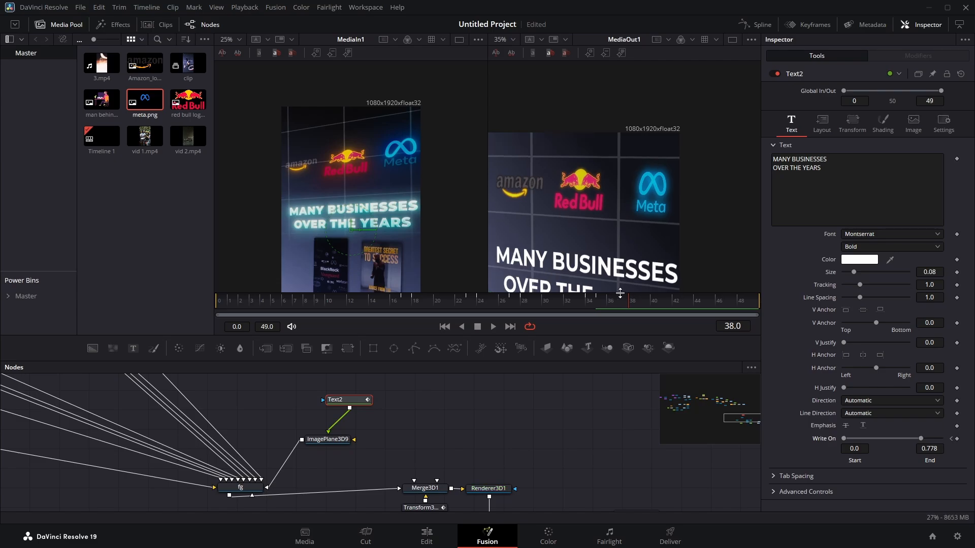
Reveal "YEARS" by holding Text2's Write On end with a keyframe on frame 37 and keyframing it at 1.0 on frame 38
drag(620, 293, 630, 296)
key(Left)
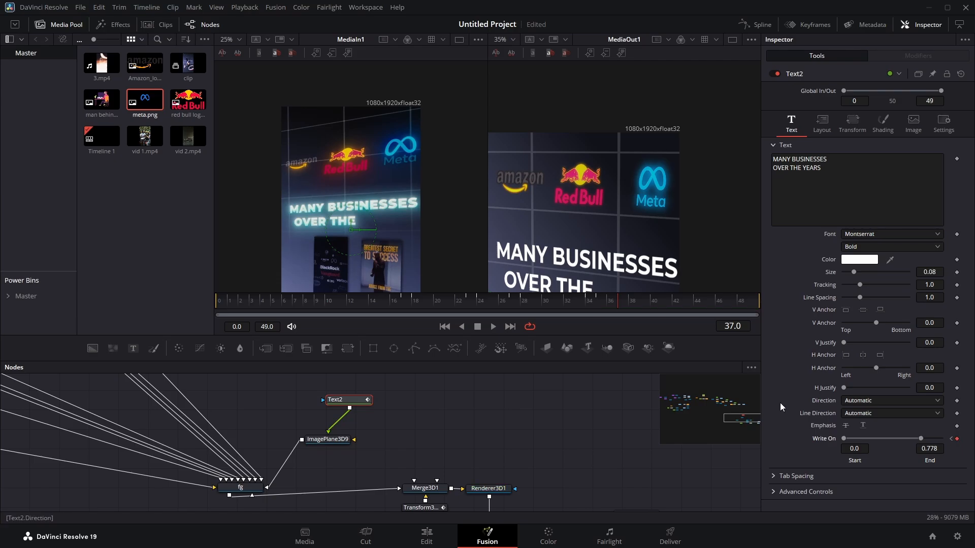
key(Right)
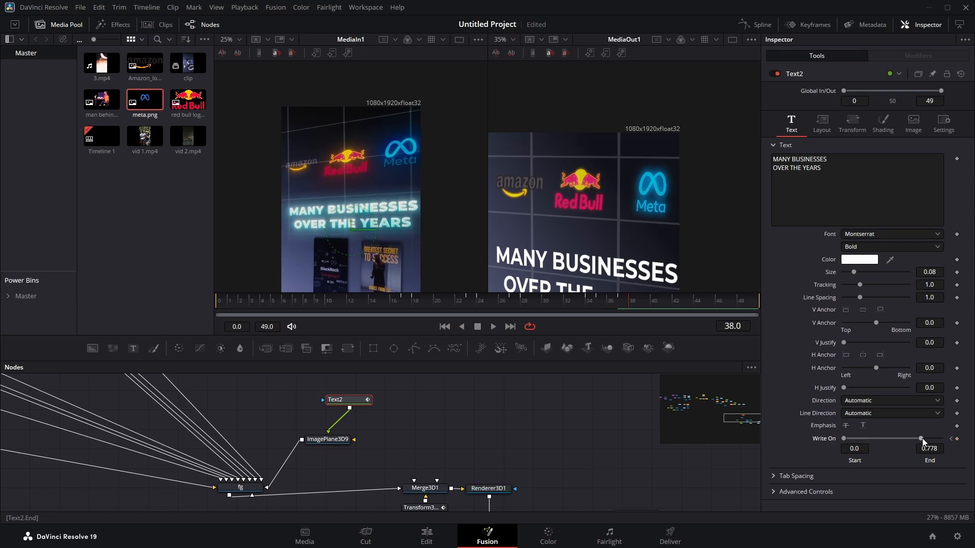
scroll(660, 254, down, 1)
drag(922, 439, 942, 438)
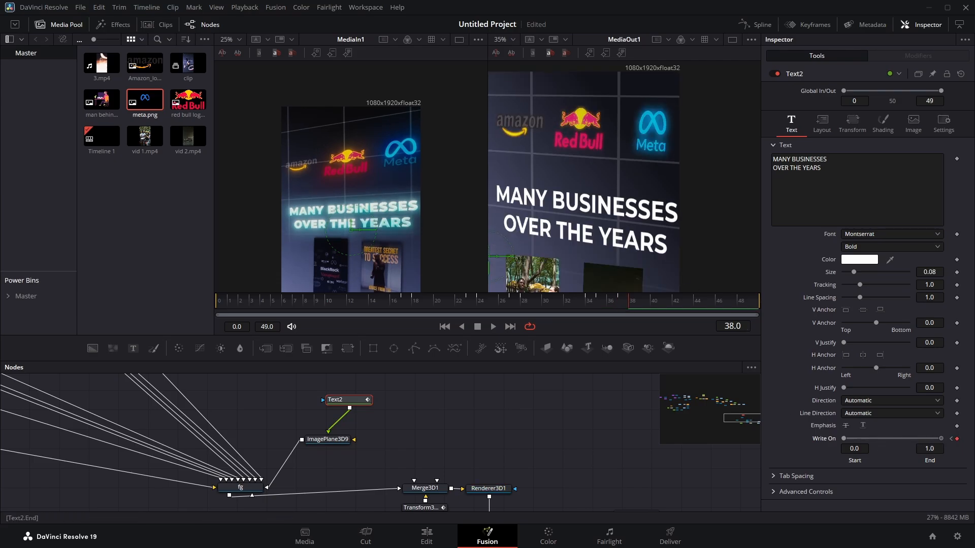
Scrub through the finished word-by-word reveal and set Text2's font style to Black
click(431, 301)
drag(431, 300, 657, 309)
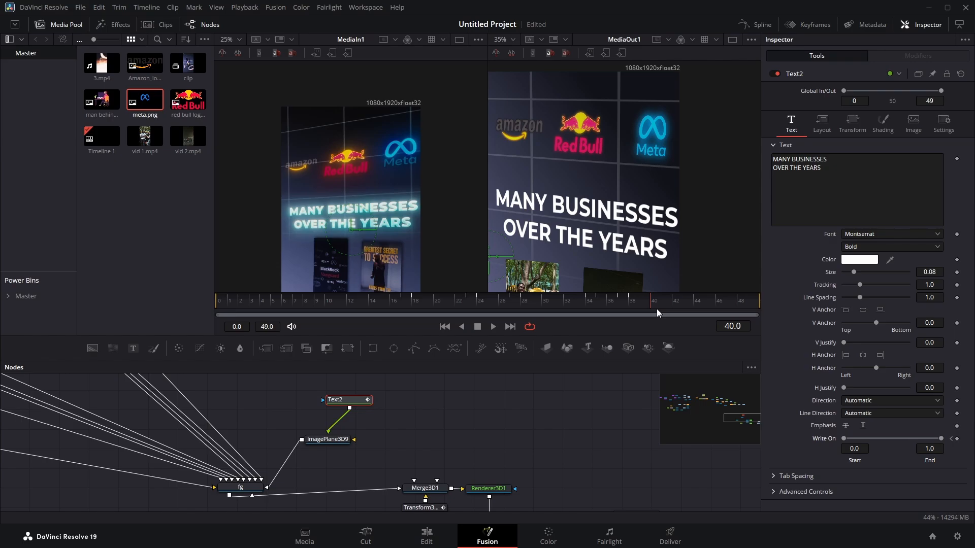
click(881, 248)
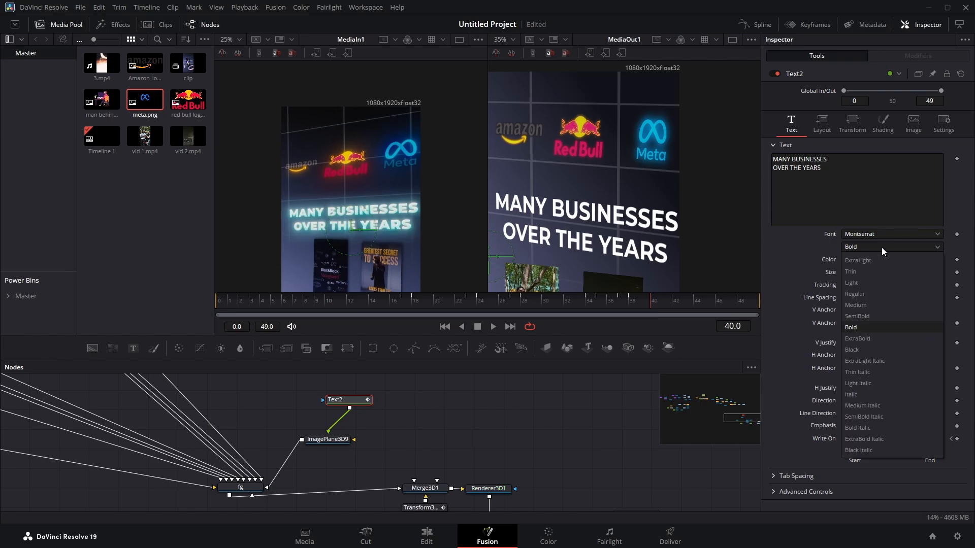
click(864, 348)
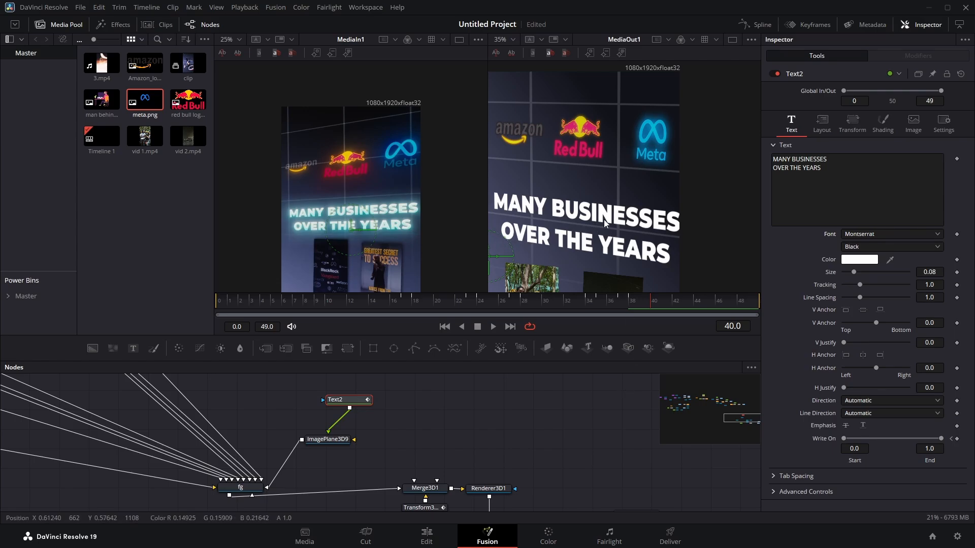
Make room below Text2 and insert a Glow node between it and ImagePlane3D9
drag(350, 403, 354, 385)
key(shift+space)
text(colorg)
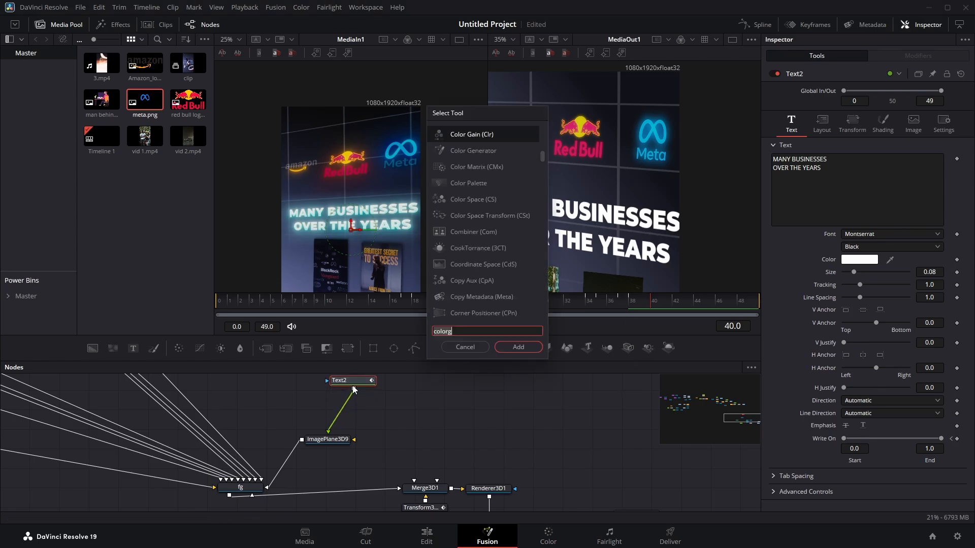
key(BackSpace)
key(BackSpace)
key(BackSpace)
key(BackSpace)
key(BackSpace)
key(BackSpace)
text(glow)
key(Return)
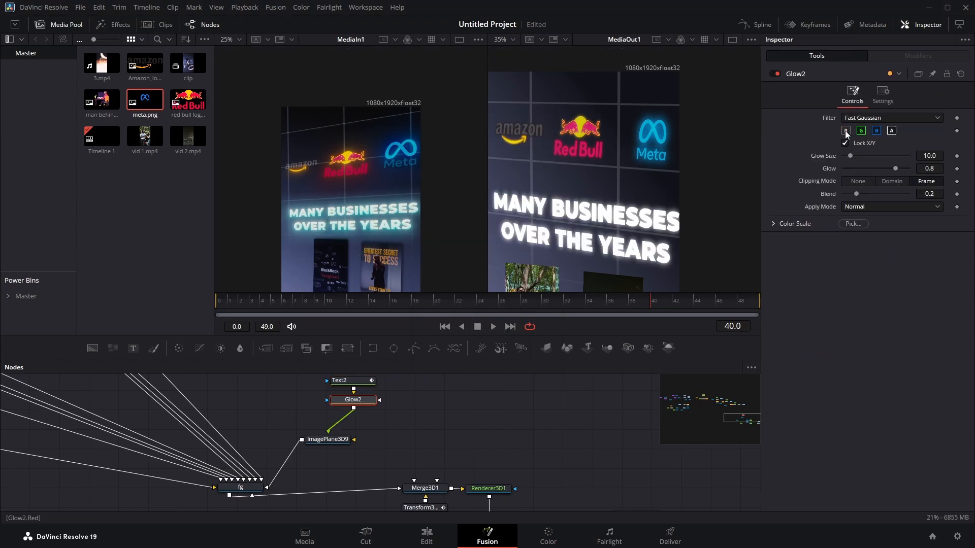
Turn the title's glow cyan by excluding the red channel in Glow2, and set its glow size to 23.6
click(862, 131)
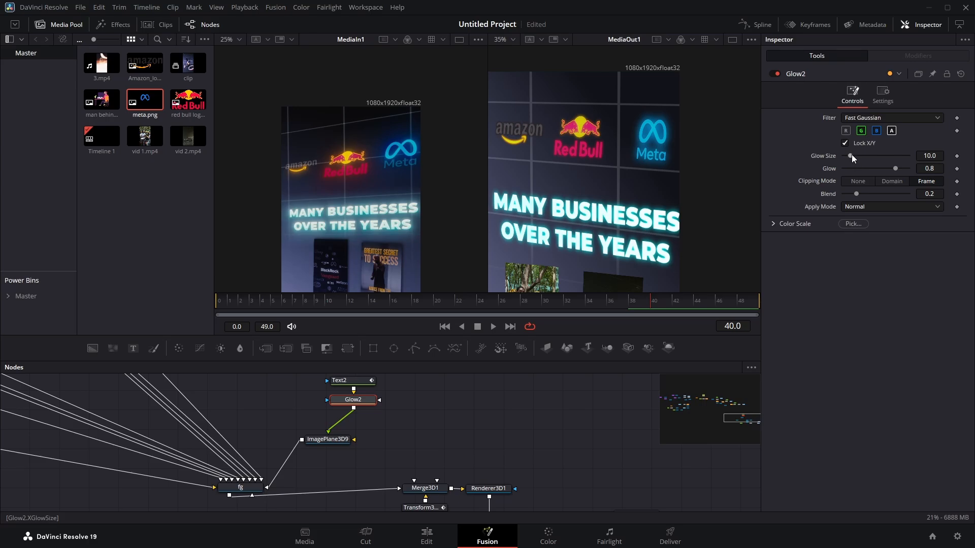
drag(852, 154, 865, 154)
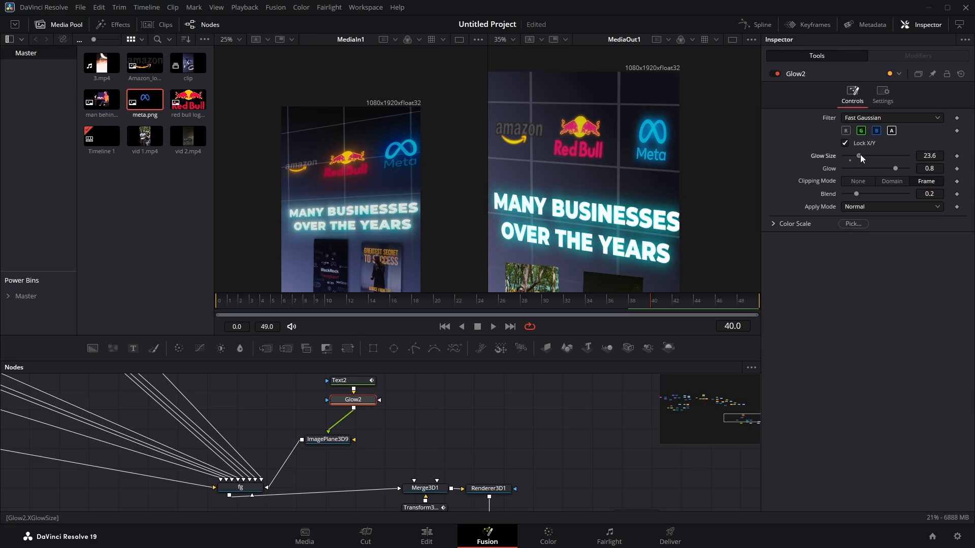
scroll(522, 206, down, 2)
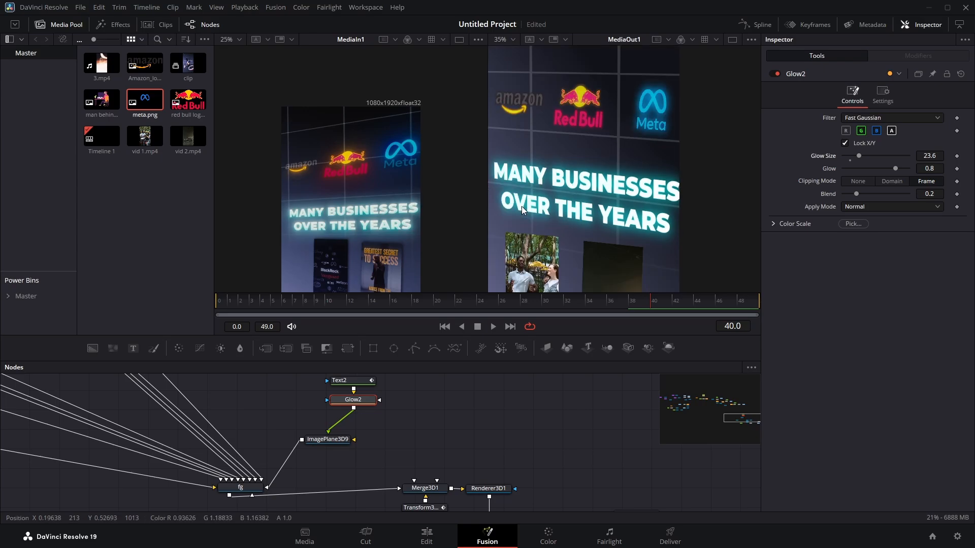
Choose the renderer type for Renderer3D1, enable its motion blur, and check the blurred camera movement across the frames
scroll(481, 440, down, 2)
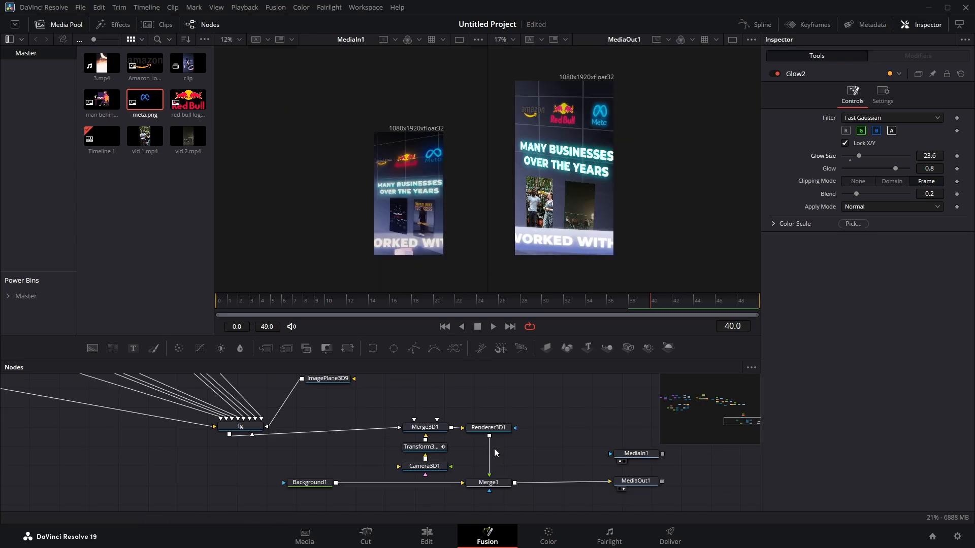
click(487, 429)
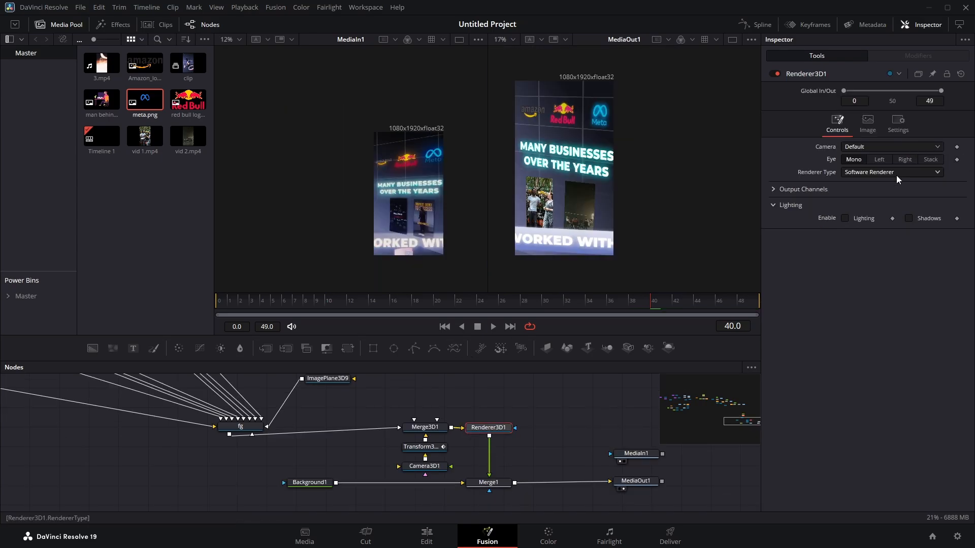
click(872, 172)
click(873, 183)
click(897, 122)
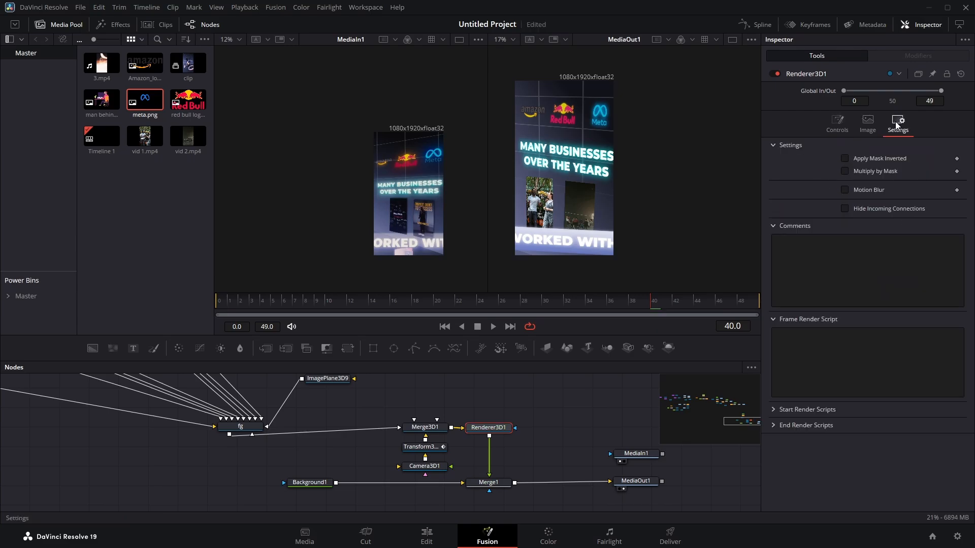
click(844, 190)
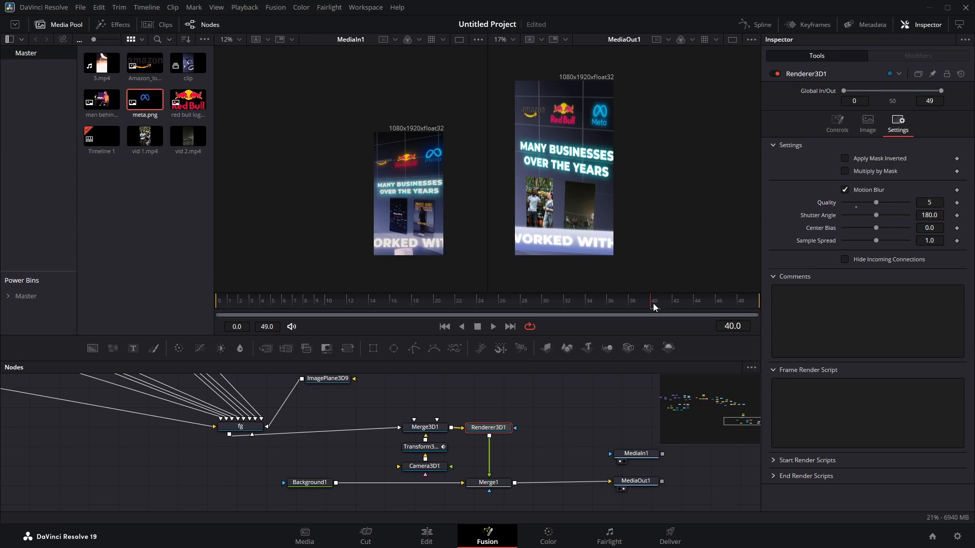
drag(653, 307, 419, 300)
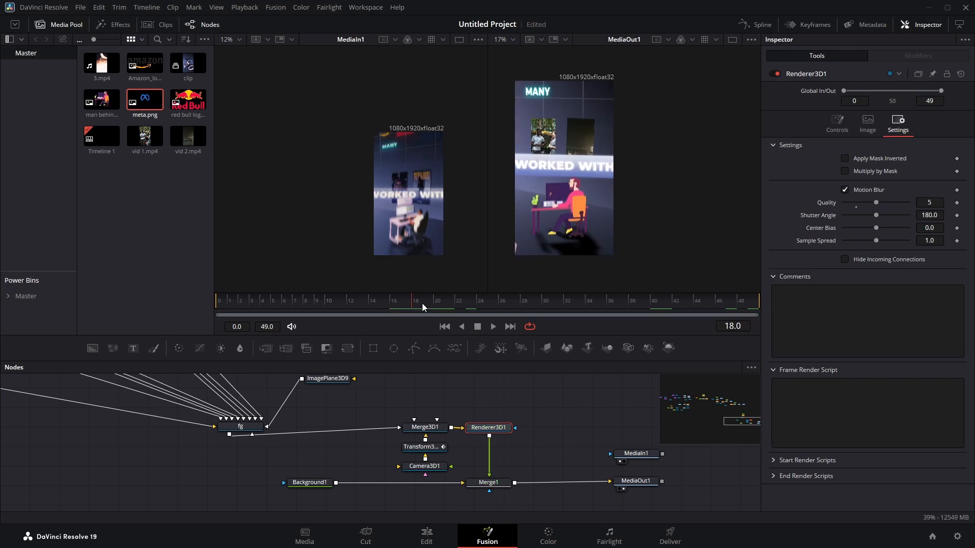
drag(417, 296, 526, 301)
Set the ease-in of Transform3D1's keyframes for the second camera move to 100 in the spline editor, and review the motion
click(443, 456)
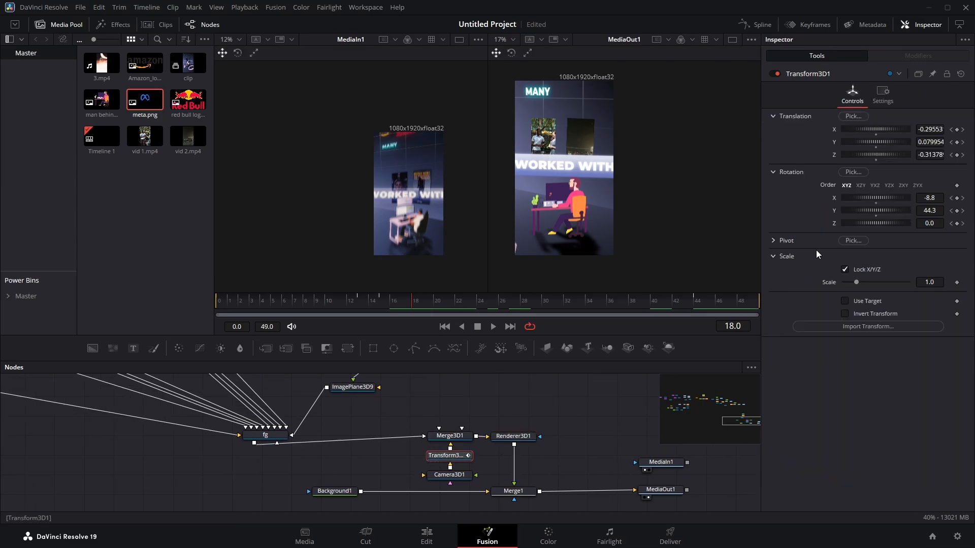
click(761, 27)
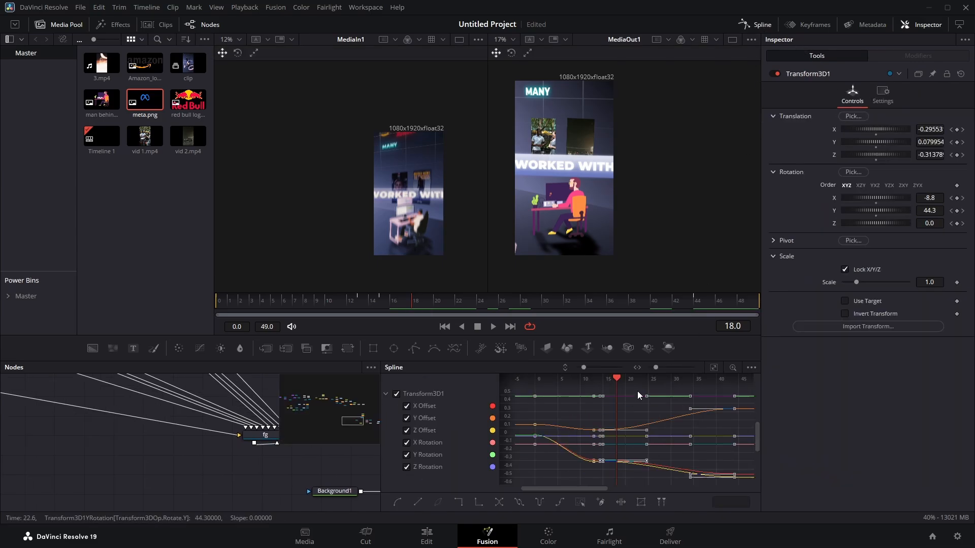
drag(602, 389, 741, 485)
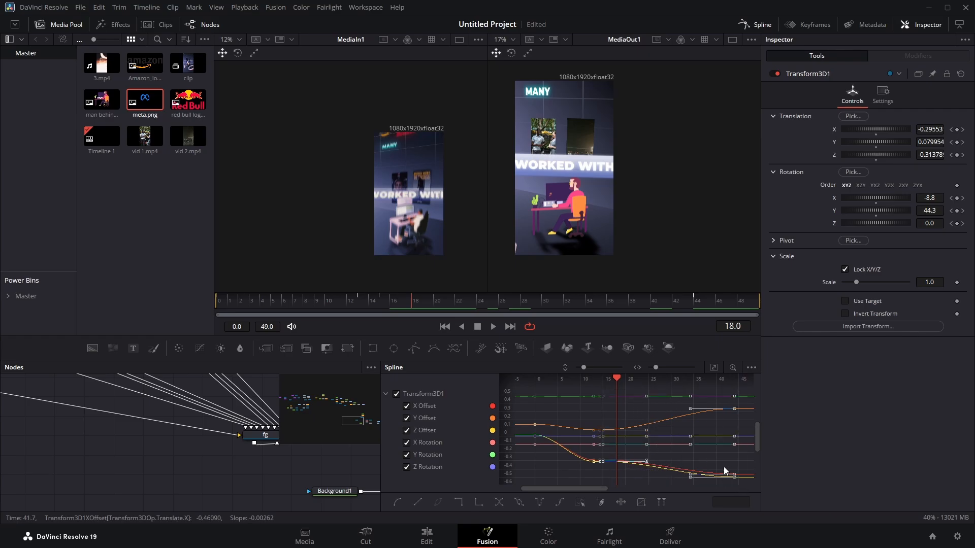
key(t)
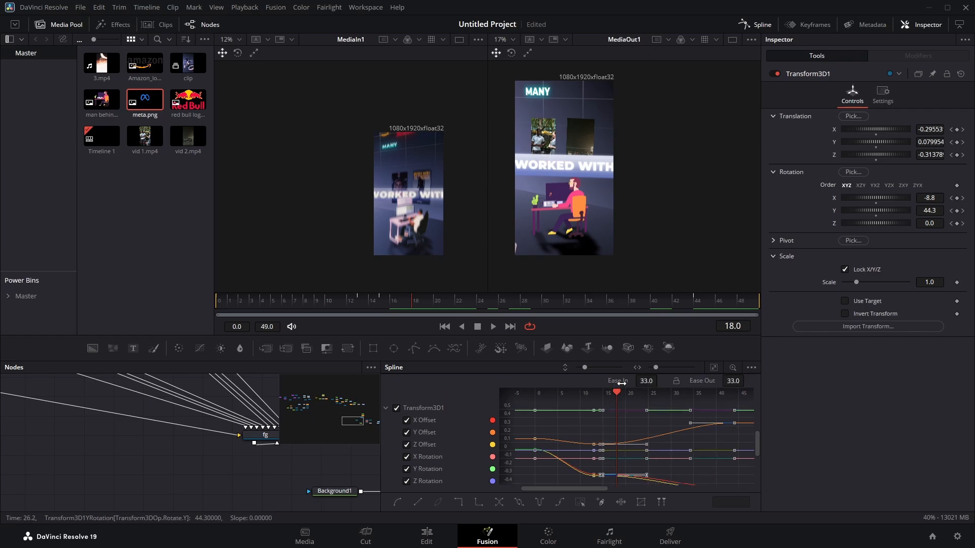
drag(621, 384, 660, 380)
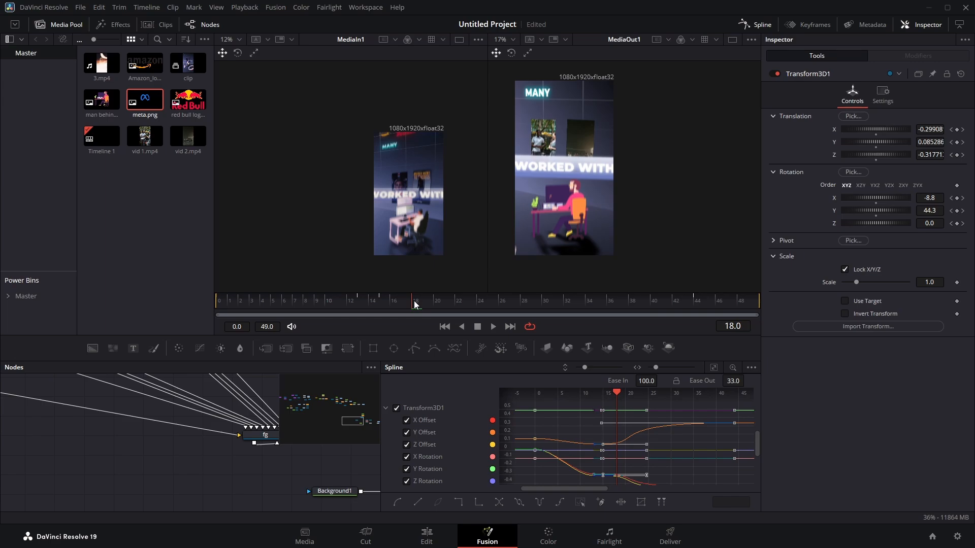
drag(415, 304, 751, 321)
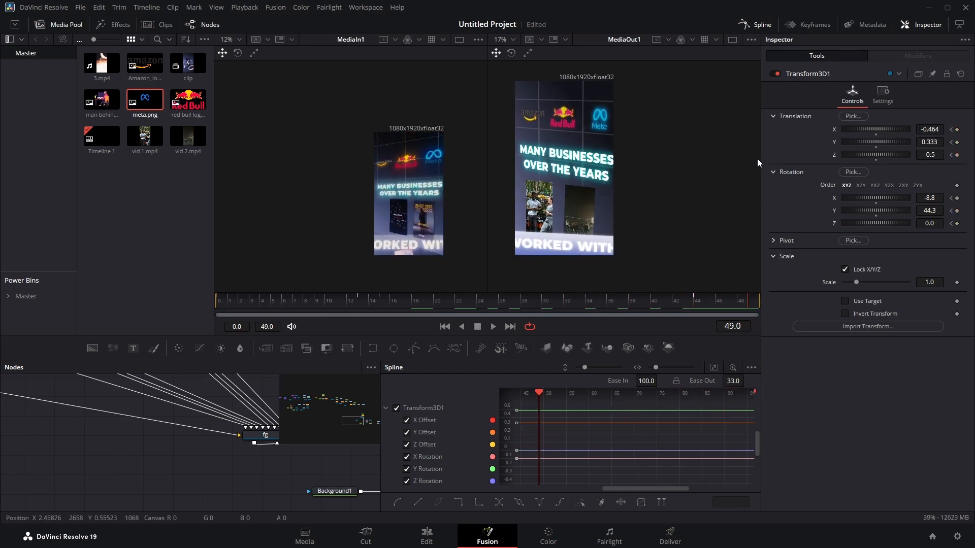
click(762, 24)
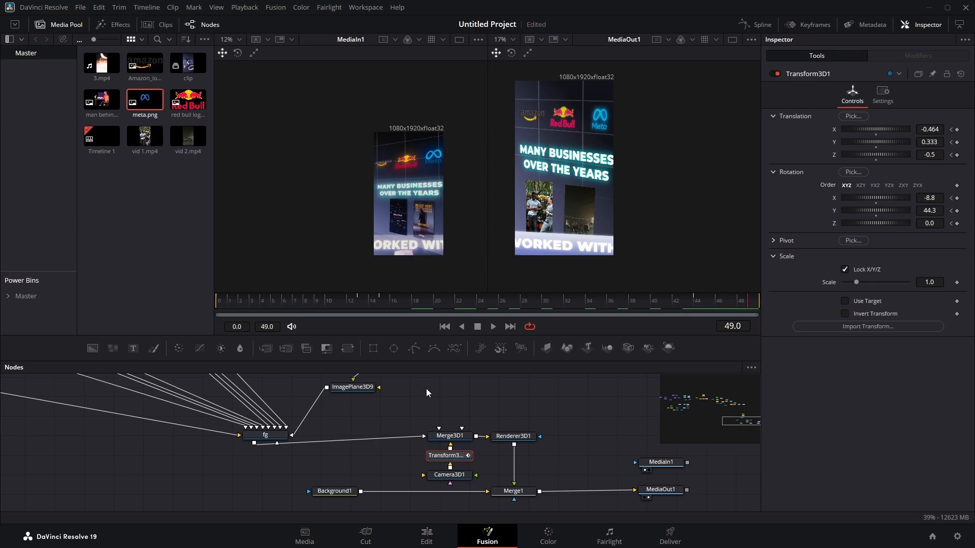
Shift the title sideways by setting ImagePlane3D9's X translation to 0.007
drag(426, 389, 418, 492)
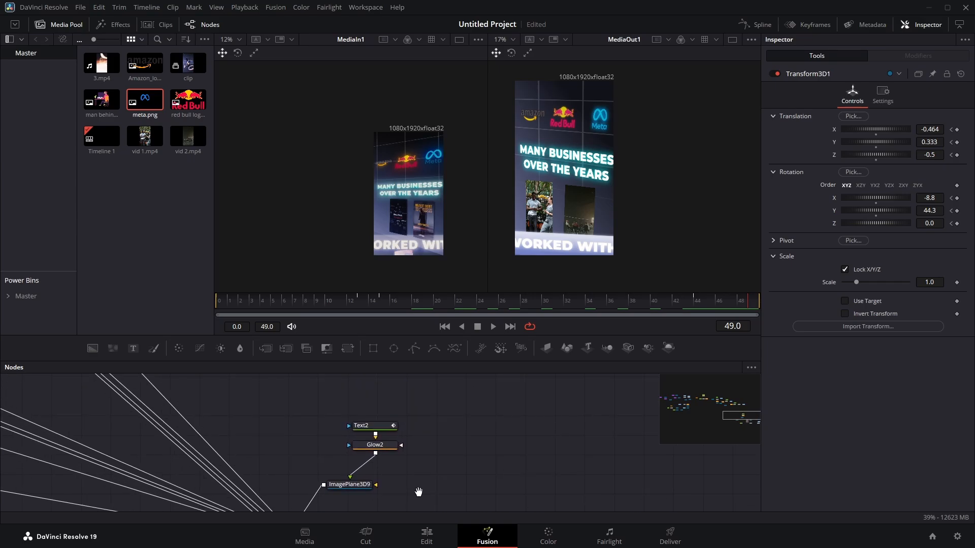
click(349, 485)
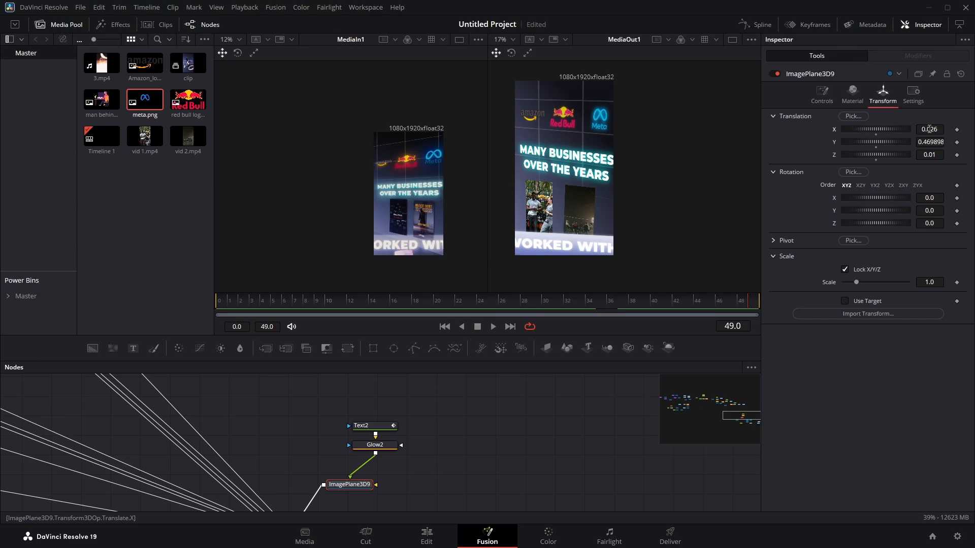
drag(930, 129, 919, 129)
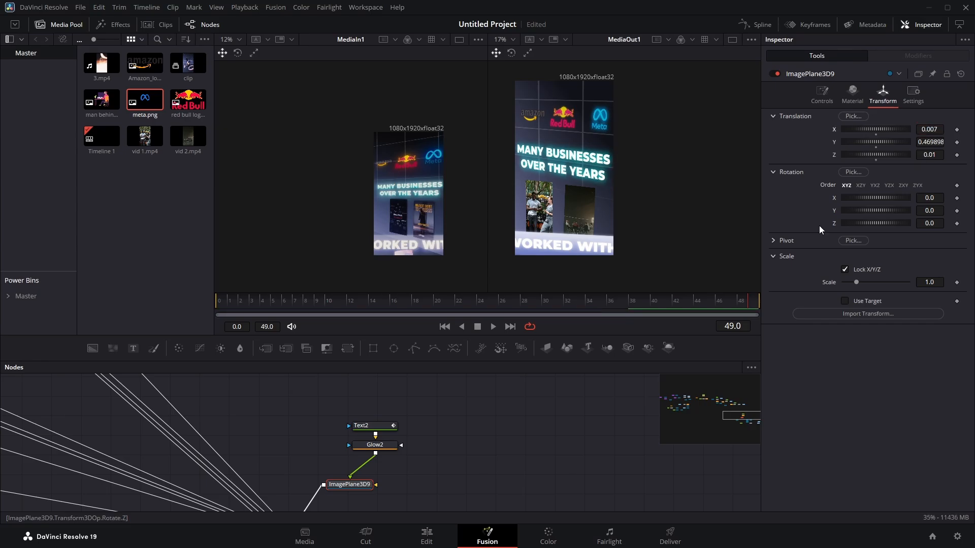